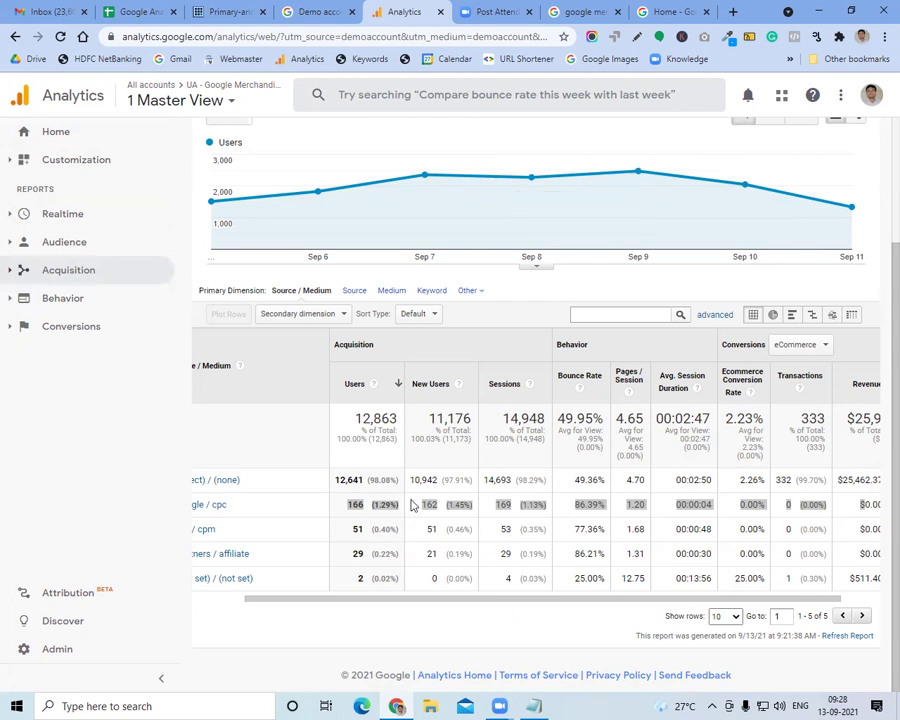
# Review the dimension definition and the "Dimension and Metrics in the reports" topic in the Google Analytics Fundamentals sheet
pyautogui.click(132, 11)
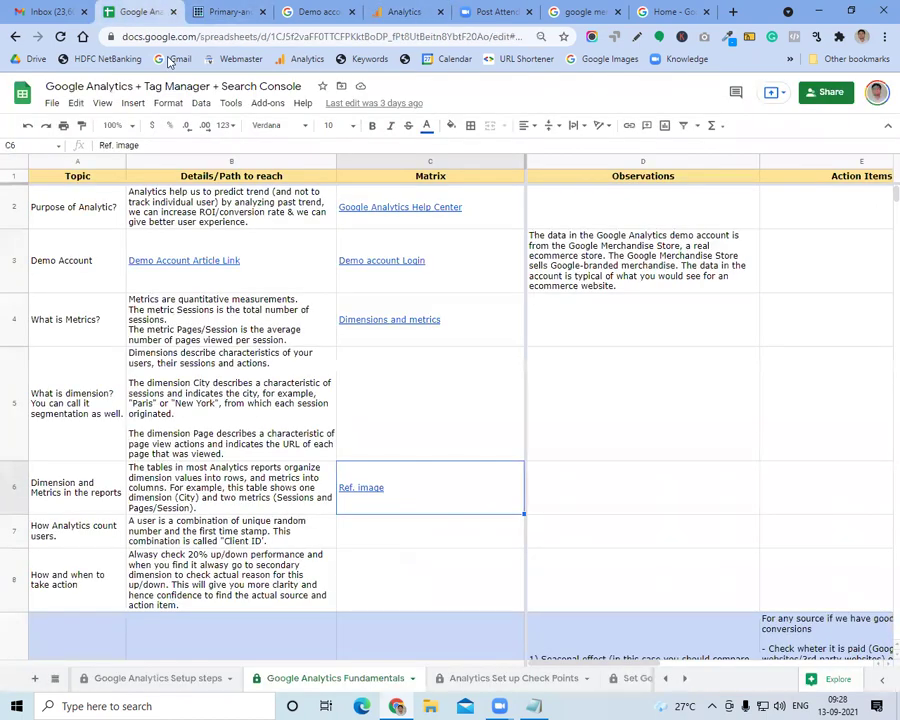
pyautogui.click(58, 396)
pyautogui.click(188, 410)
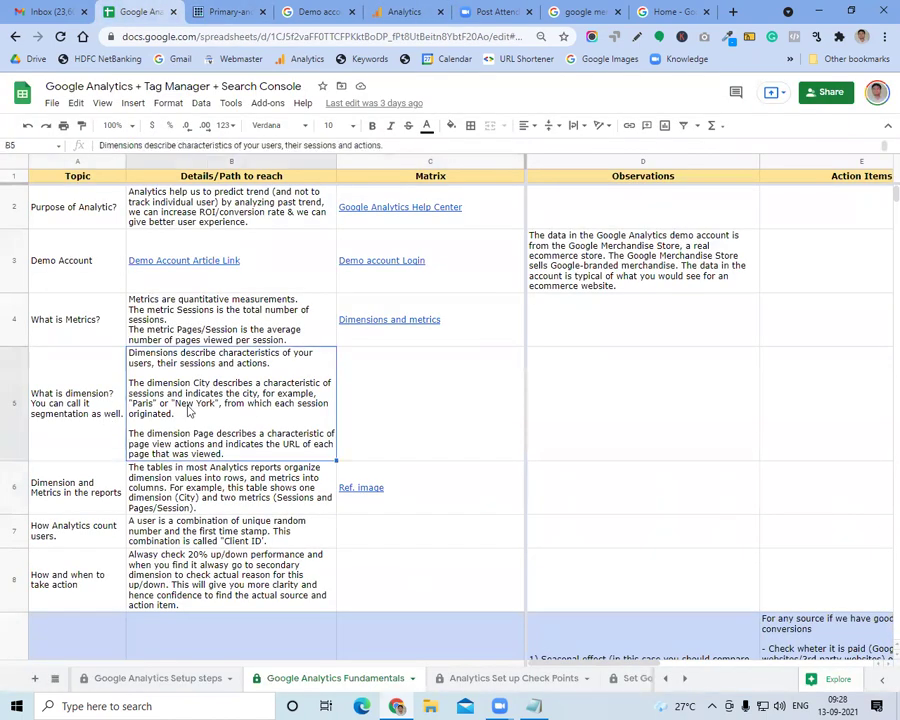
pyautogui.click(112, 402)
pyautogui.click(152, 400)
pyautogui.click(94, 408)
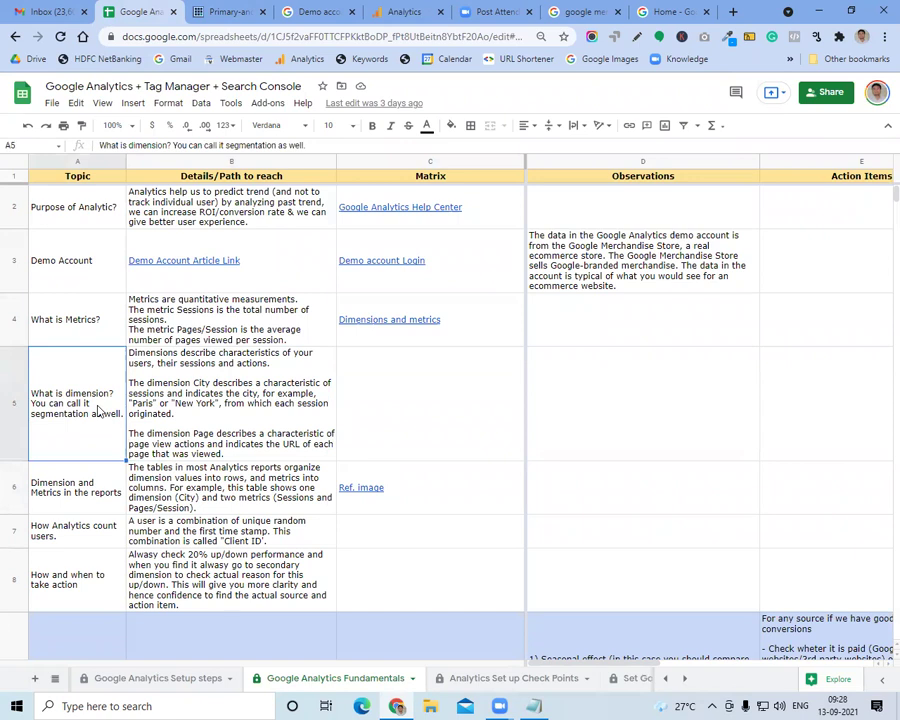
pyautogui.scroll(-1, 95, 410)
pyautogui.click(104, 452)
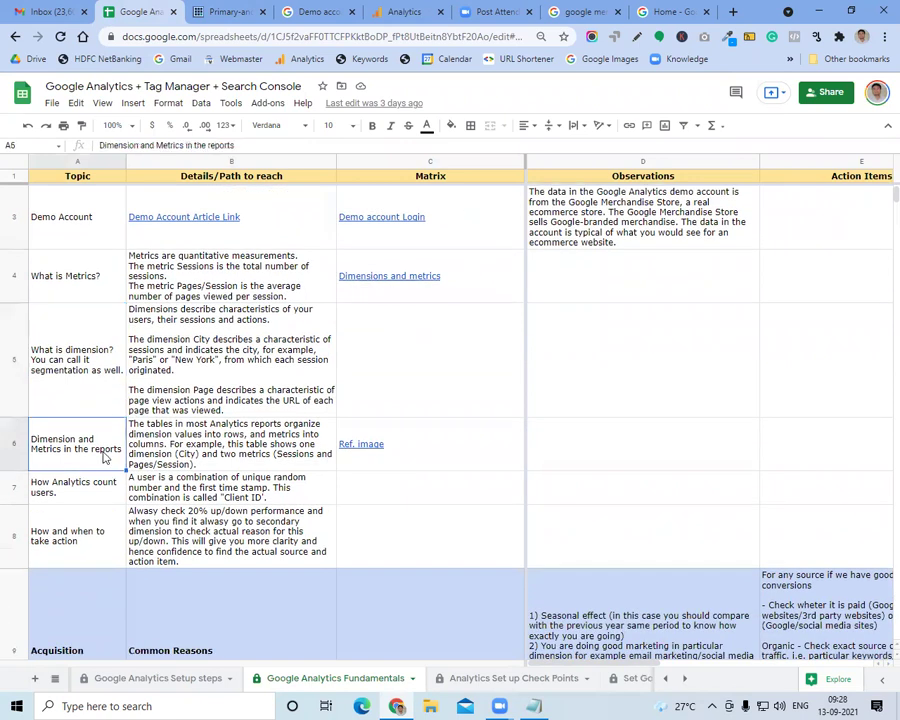
# View the primary and secondary dimension reference image, and compare it with the Analytics Source / Medium report at full width
pyautogui.click(228, 11)
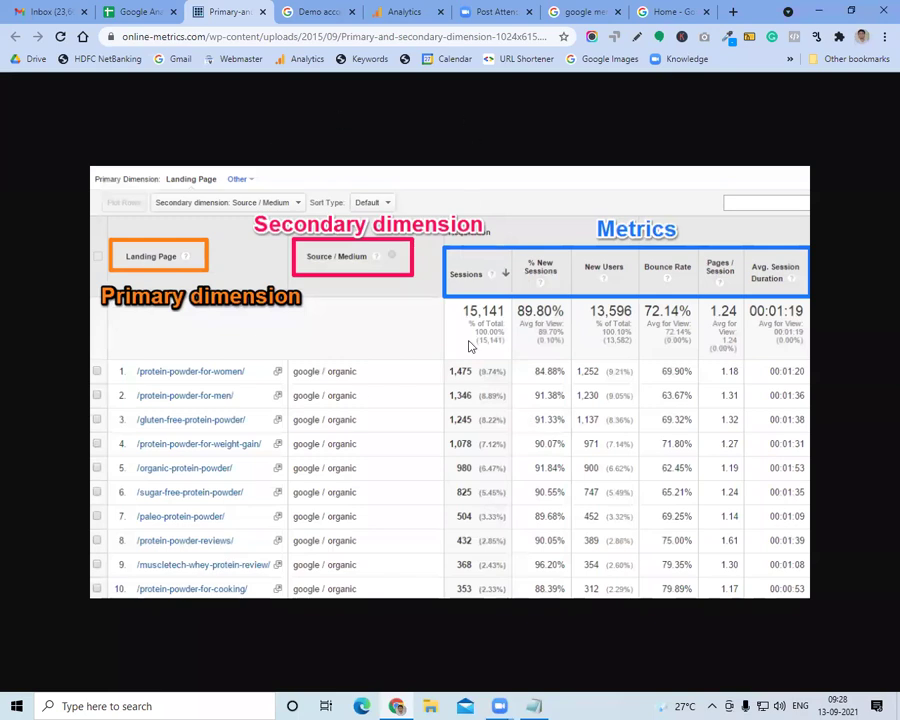
pyautogui.click(315, 11)
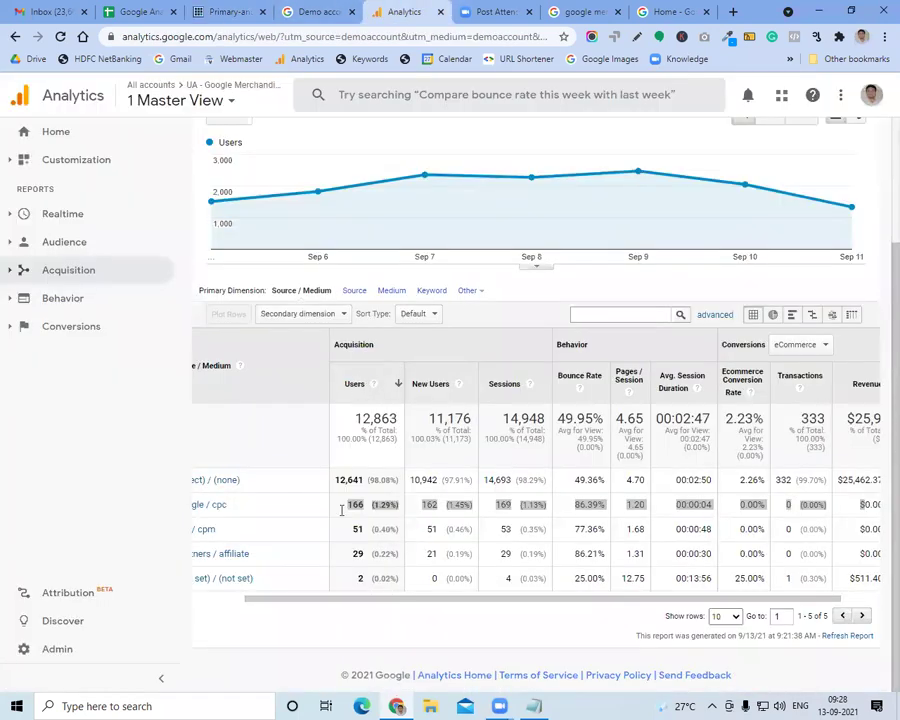
pyautogui.click(162, 677)
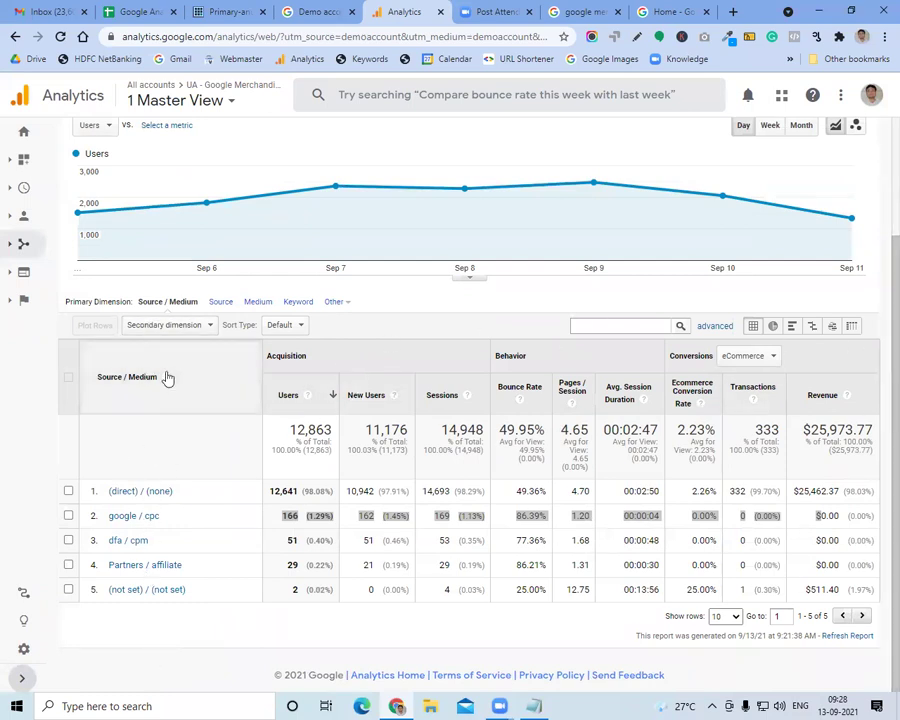
# Open the Audience Geo Location report in Analytics and view its country table
pyautogui.click(25, 220)
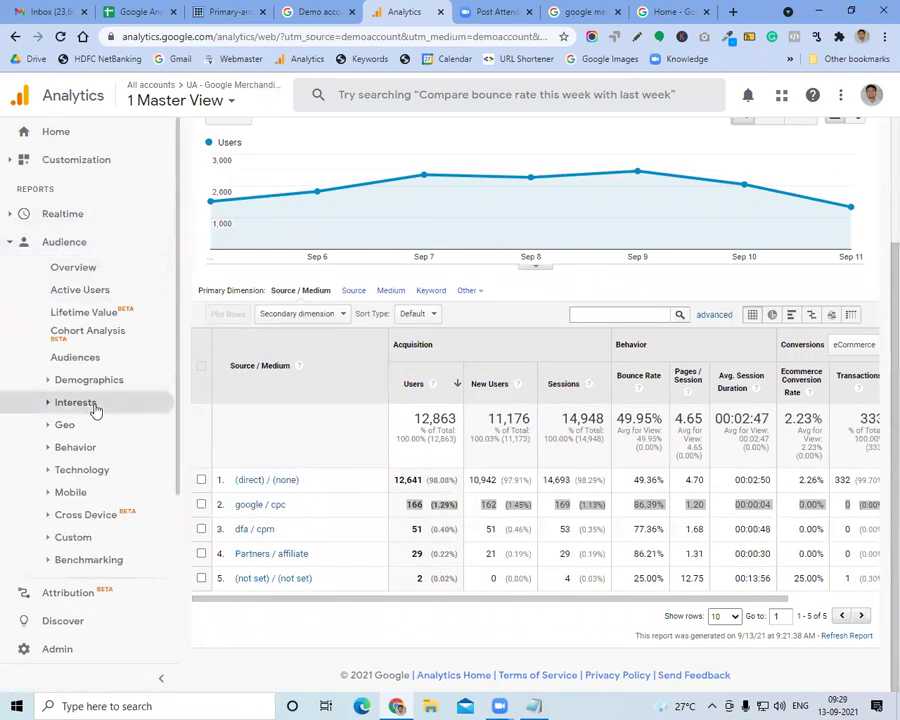
pyautogui.click(64, 424)
pyautogui.click(88, 470)
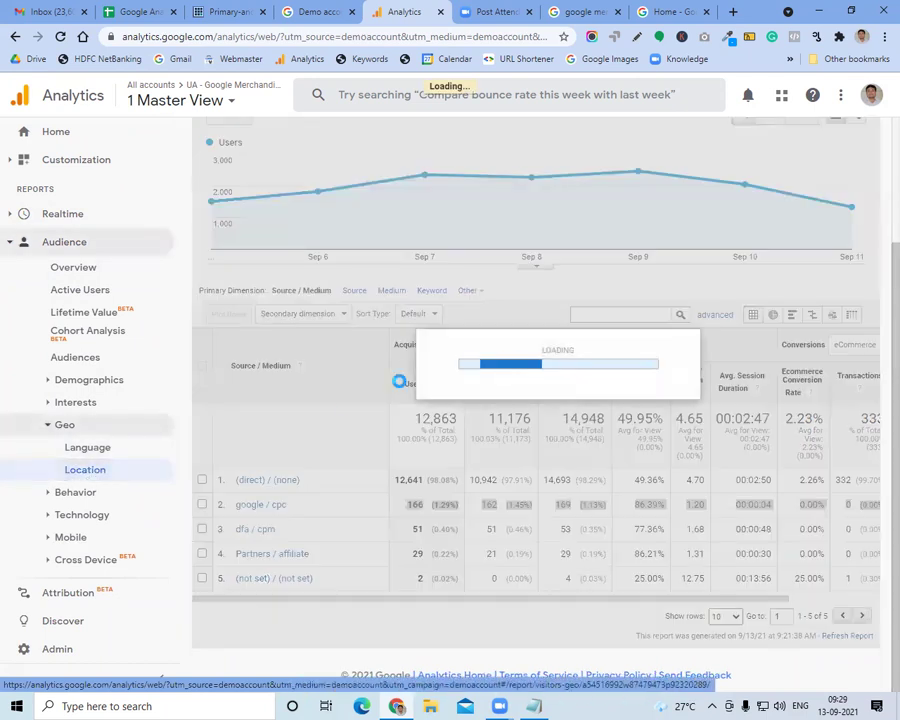
pyautogui.scroll(-4, 400, 386)
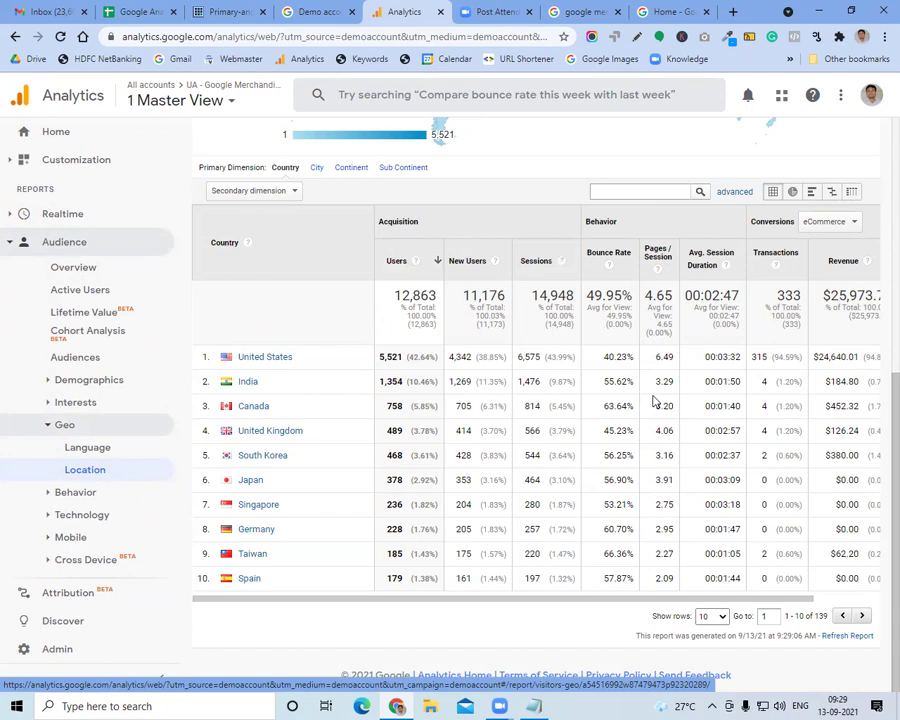
# Return to the fundamentals spreadsheet and read the explanation of how Analytics counts users
pyautogui.click(124, 10)
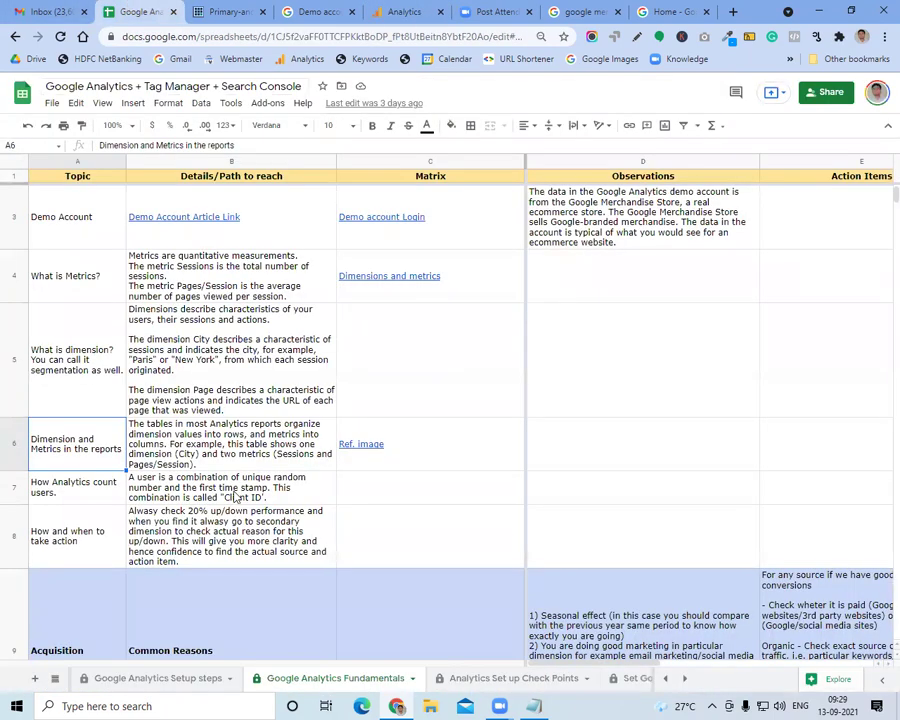
pyautogui.click(203, 500)
pyautogui.click(215, 528)
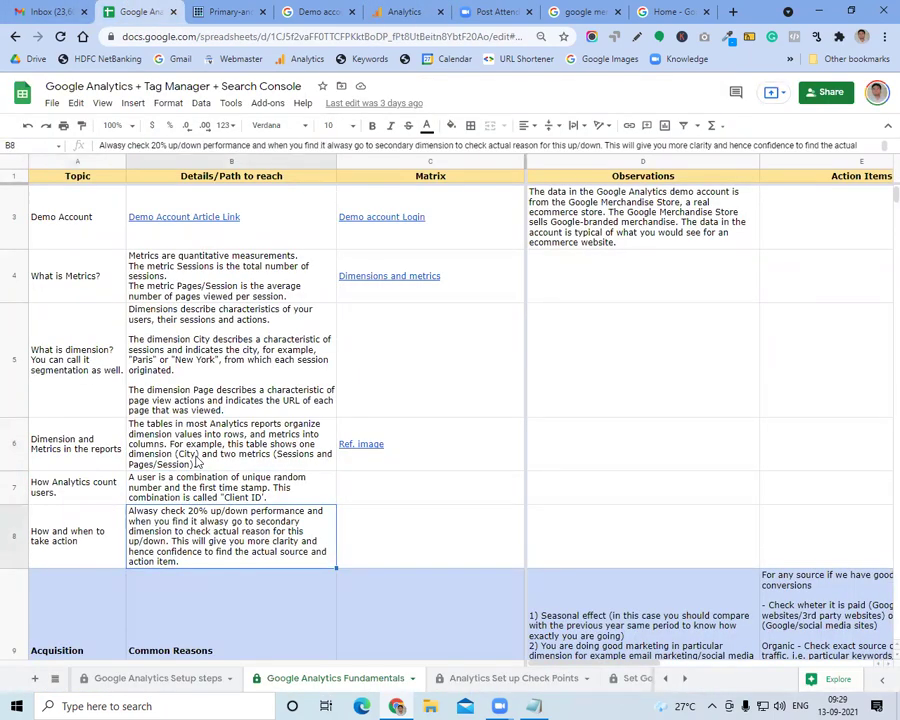
pyautogui.scroll(-2, 197, 461)
pyautogui.click(117, 368)
pyautogui.click(202, 372)
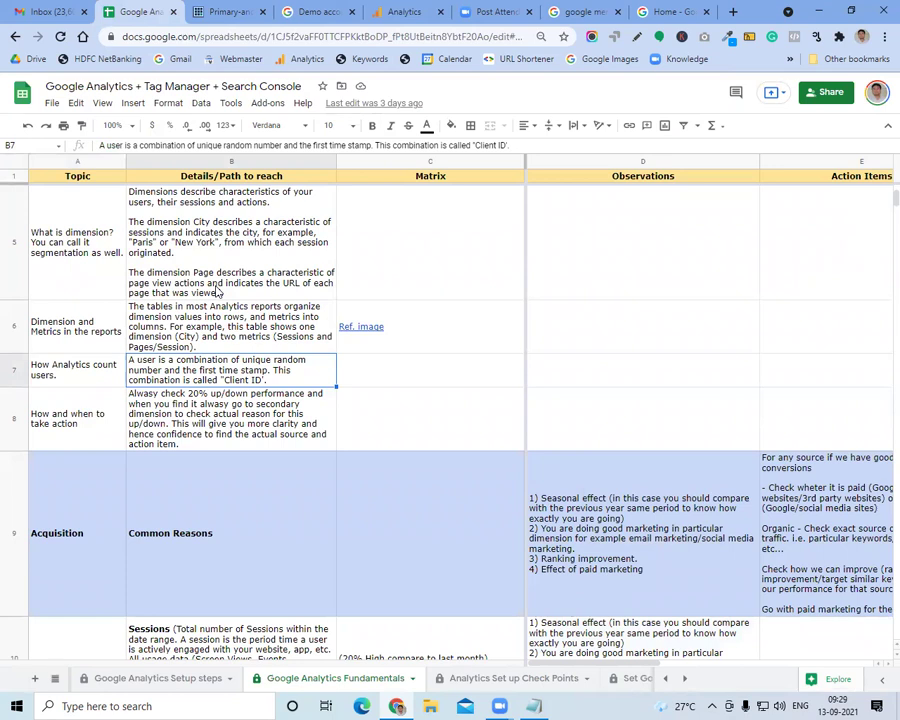
# Load shoutnhike.com in the browser tab holding the google merchandise store search
pyautogui.click(592, 8)
pyautogui.click(430, 42)
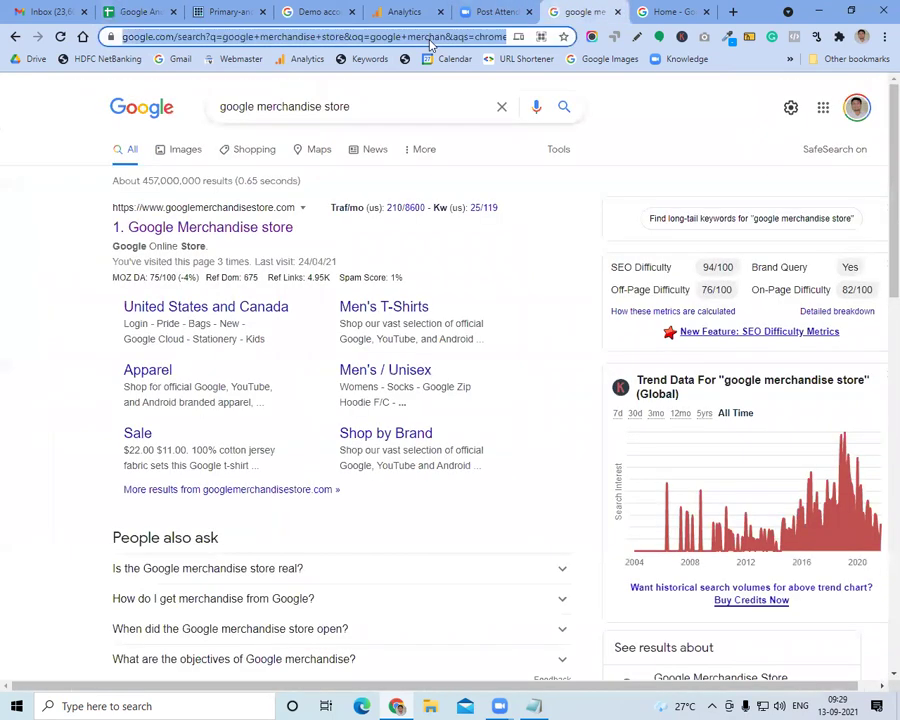
pyautogui.write('shout')
pyautogui.press('Return')
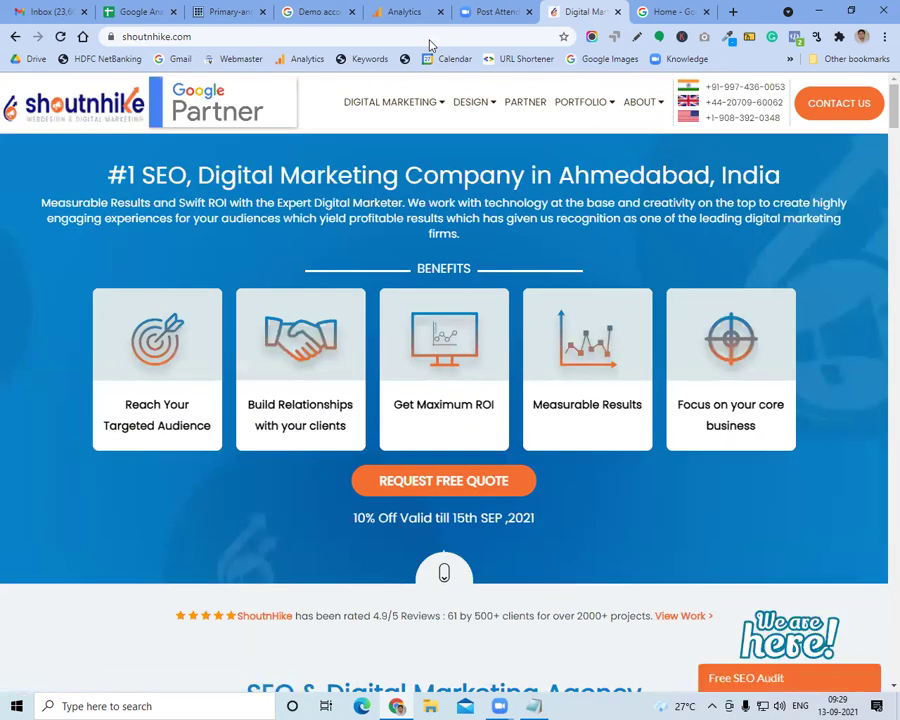
# Open the shoutnhike.com page source and search it for "js" and for "ua-"
pyautogui.hotkey('ctrl', 'u')
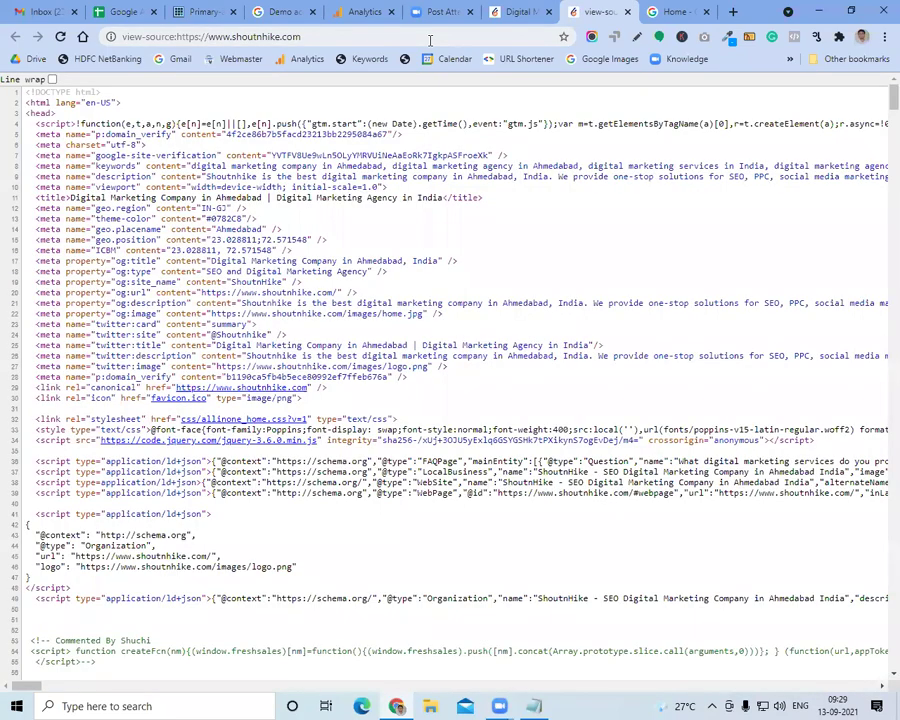
pyautogui.hotkey('ctrl', 'f')
pyautogui.write('js')
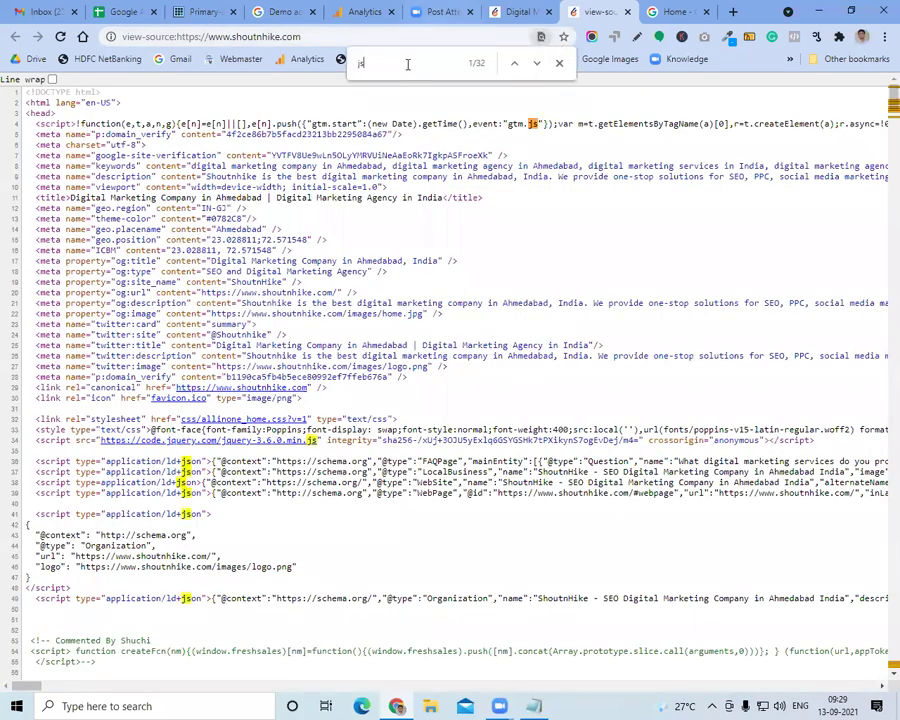
pyautogui.press('BackSpace')
pyautogui.press('BackSpace')
pyautogui.write('ua-')
pyautogui.hotkey('ctrl', 'a')
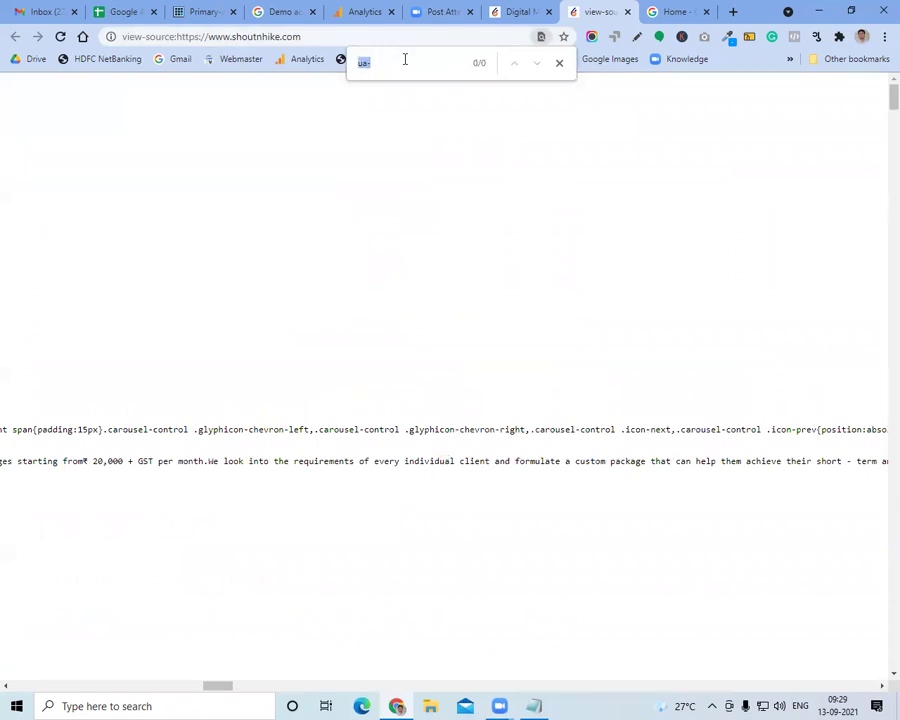
pyautogui.click(559, 63)
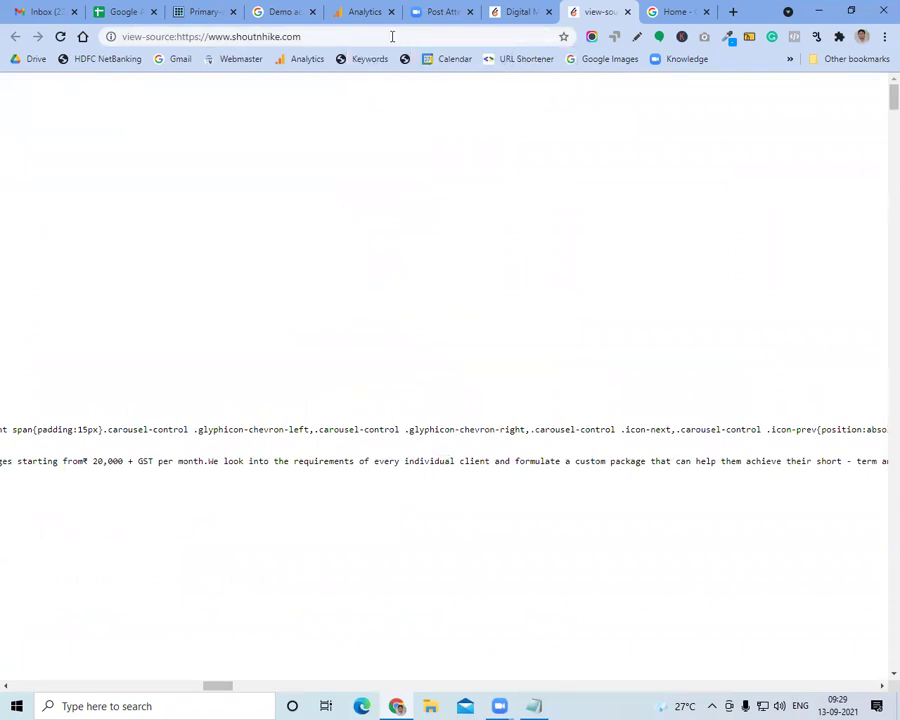
# Search the page source for "tag" and highlight the Google Tag Manager script URL and its container ID
pyautogui.click(389, 36)
pyautogui.hotkey('ctrl', 'f')
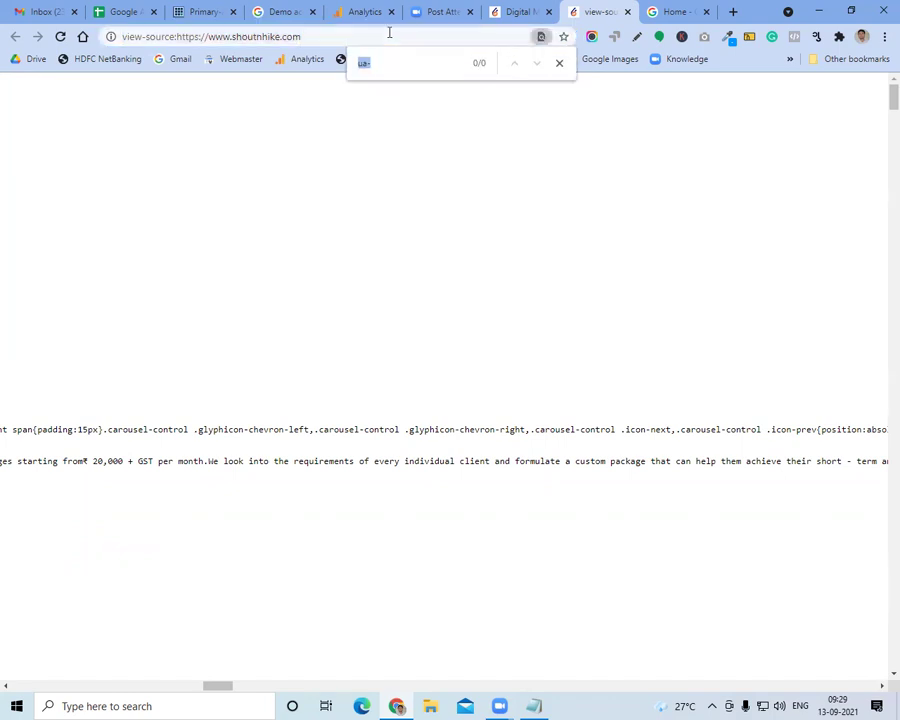
pyautogui.write('tag')
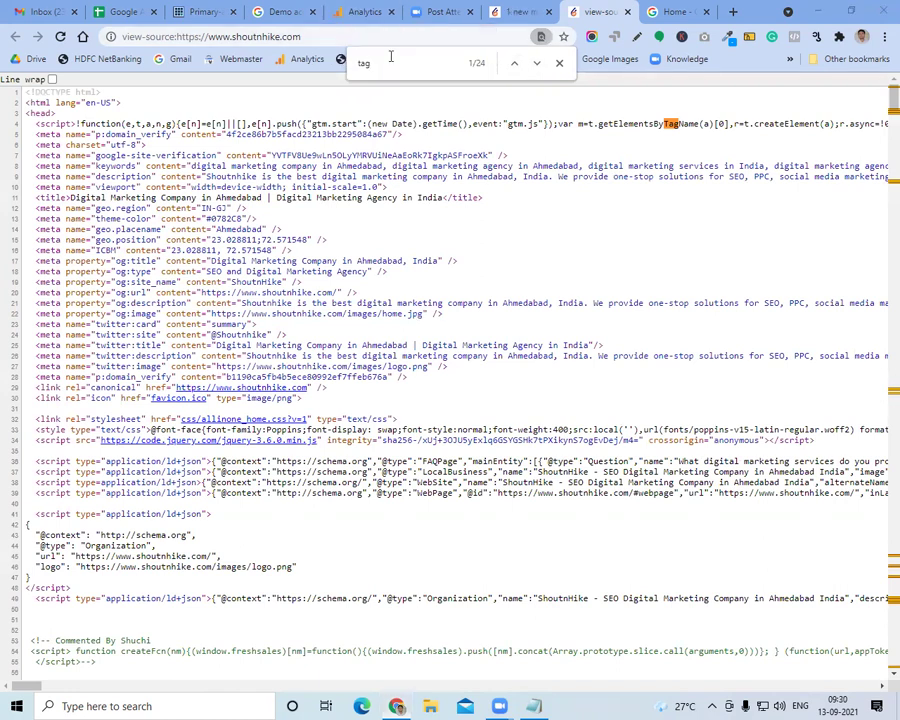
pyautogui.press('Return')
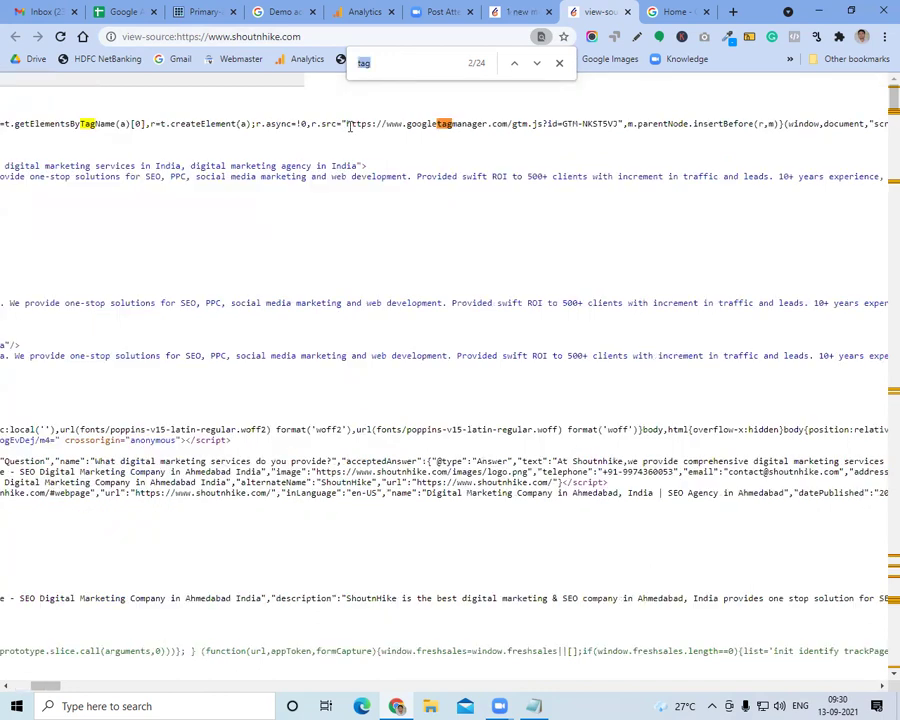
pyautogui.moveTo(345, 124); pyautogui.dragTo(513, 124)
pyautogui.click(513, 124)
pyautogui.moveTo(564, 124); pyautogui.dragTo(618, 124)
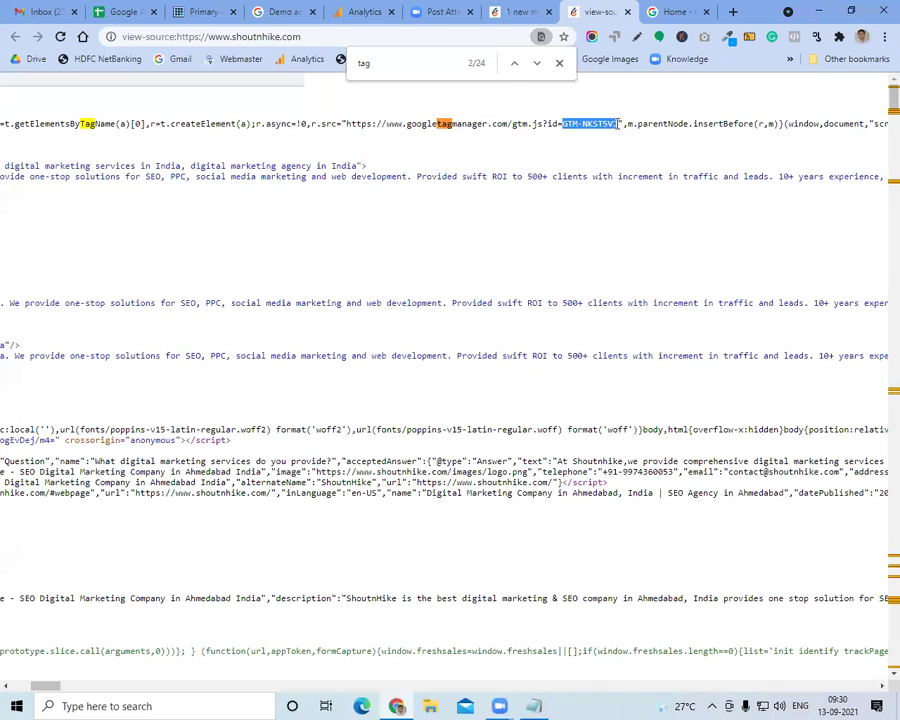
pyautogui.click(559, 63)
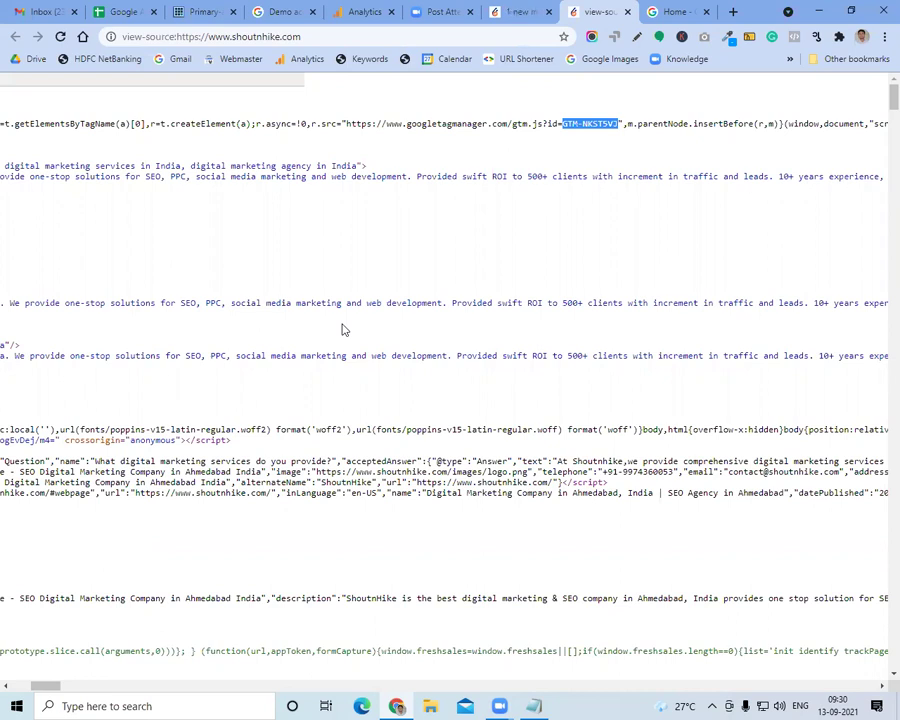
# Revisit the Analytics report and the shoutnhike.com home page, and highlight the whole Google Tag Manager script line in the page source
pyautogui.click(360, 11)
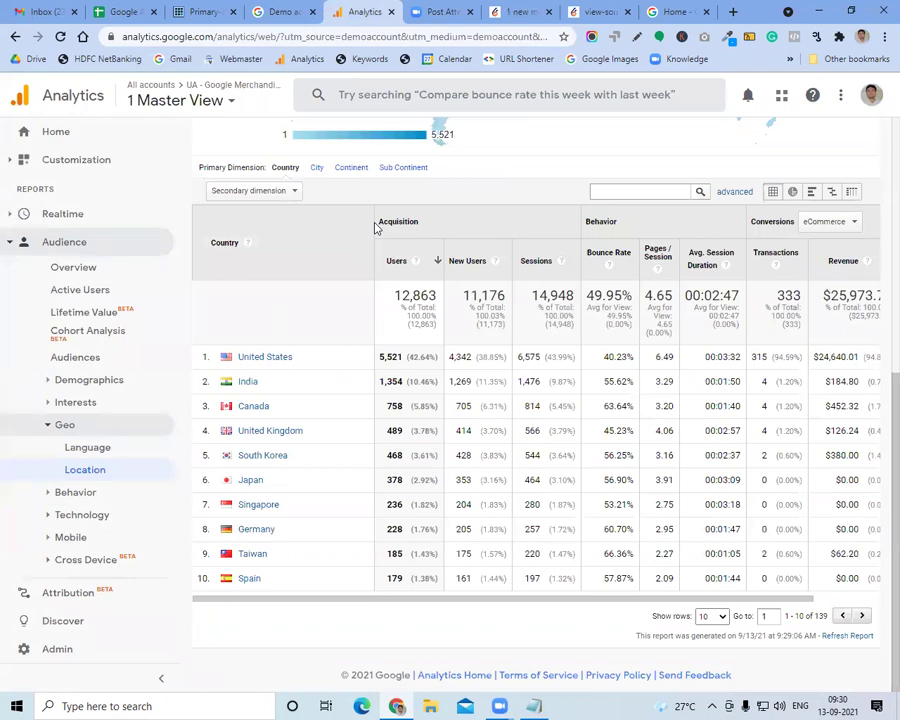
pyautogui.click(515, 14)
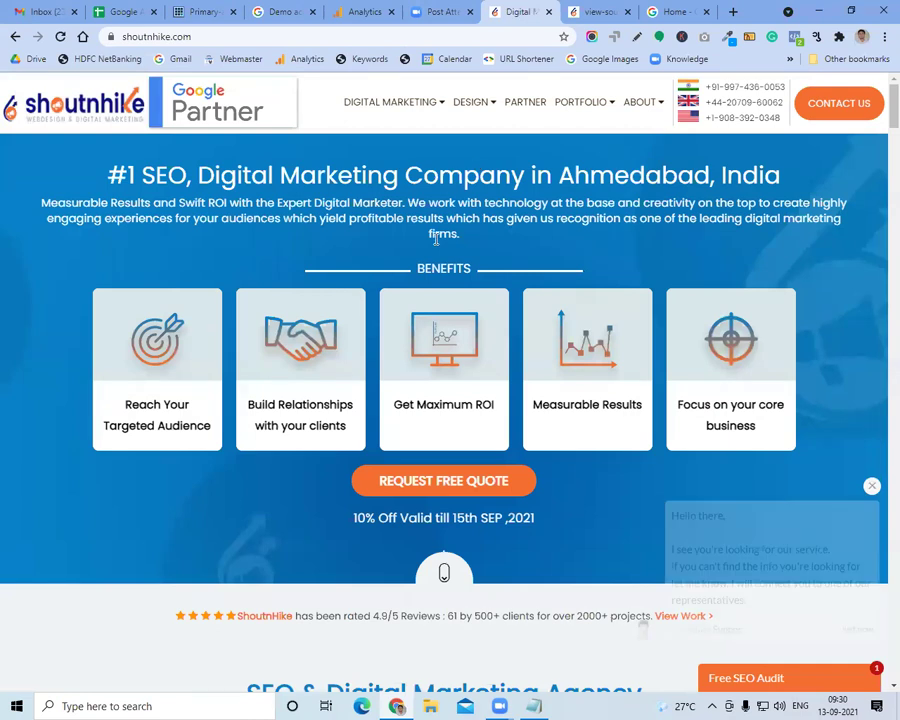
pyautogui.hotkey('ctrl', 'Tab')
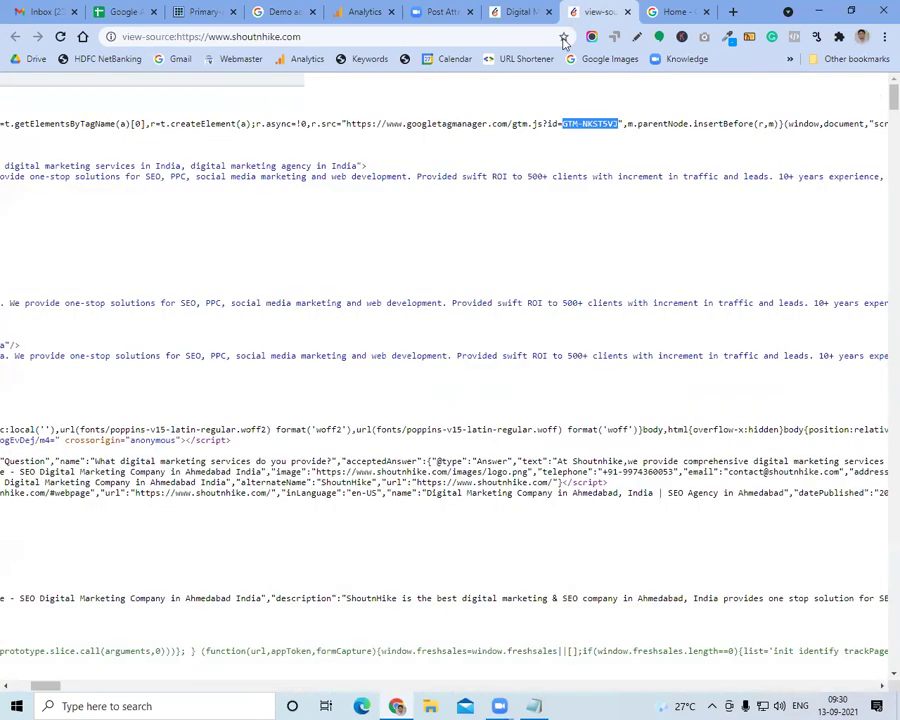
pyautogui.doubleClick(468, 124)
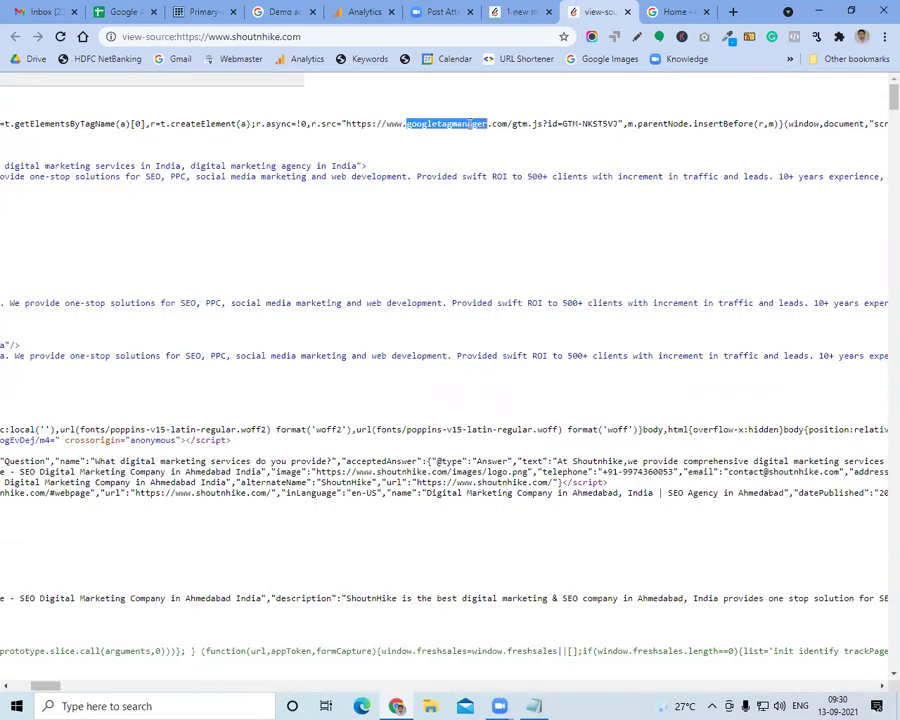
pyautogui.tripleClick(468, 124)
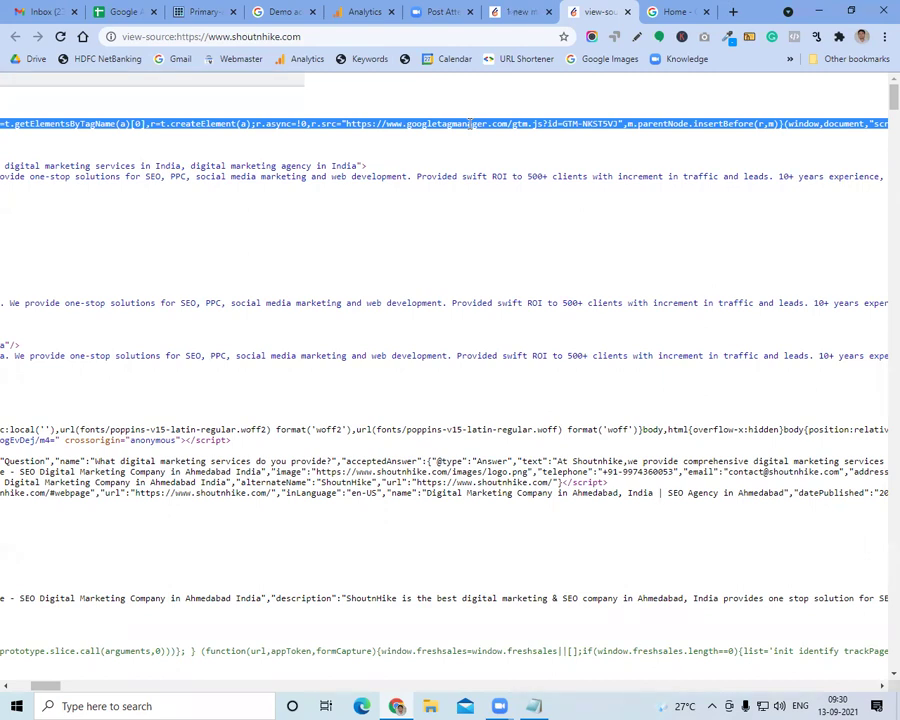
# Go back through Analytics to the user-counting notes, and write "Randomnumber+ time Stamp" below the dimension list in Notepad
pyautogui.click(366, 12)
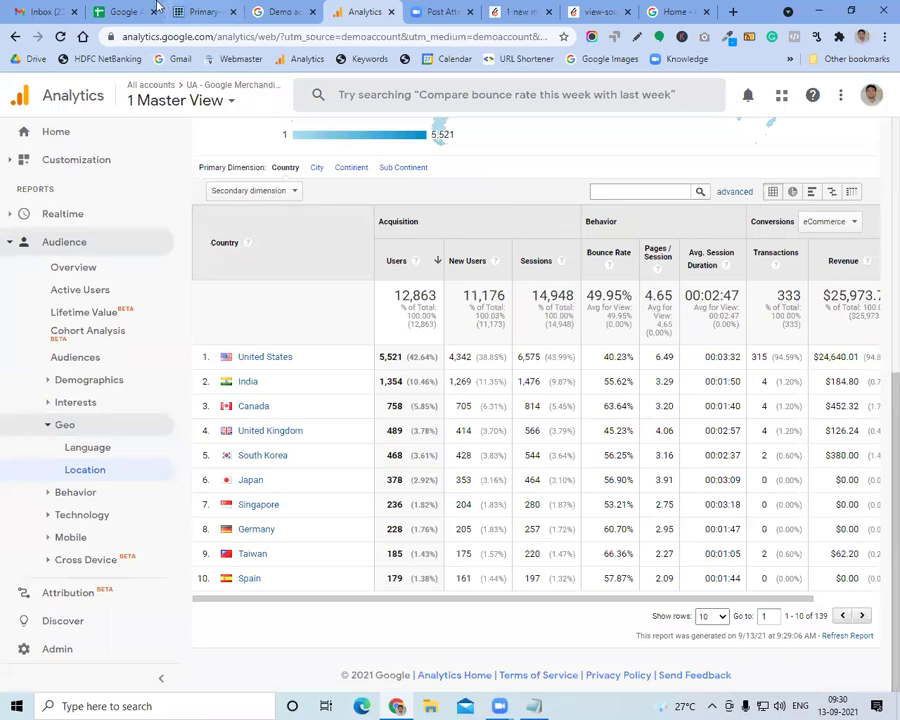
pyautogui.click(126, 11)
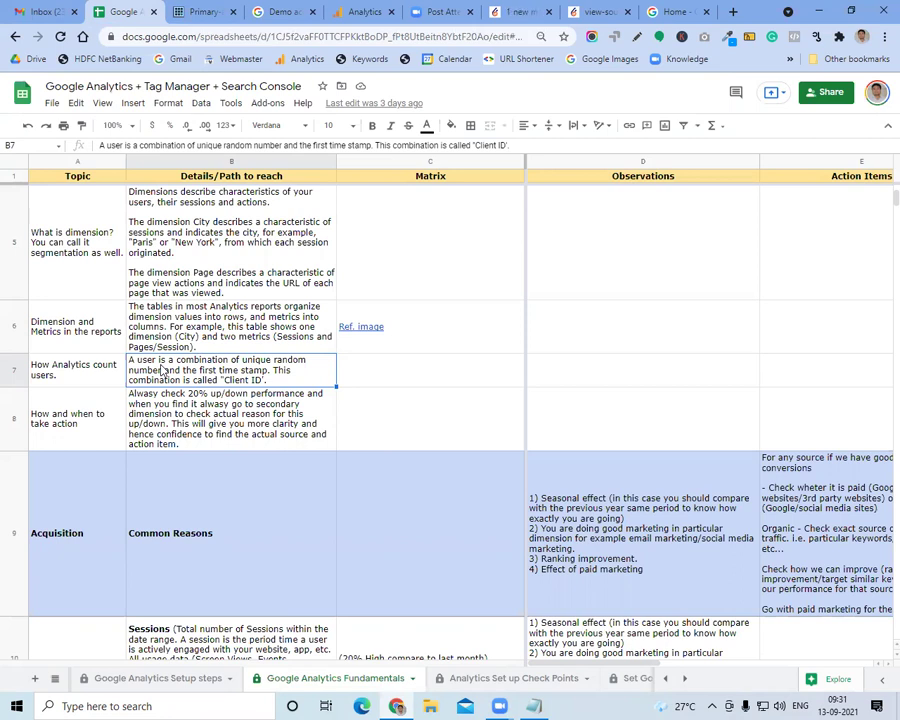
pyautogui.click(529, 705)
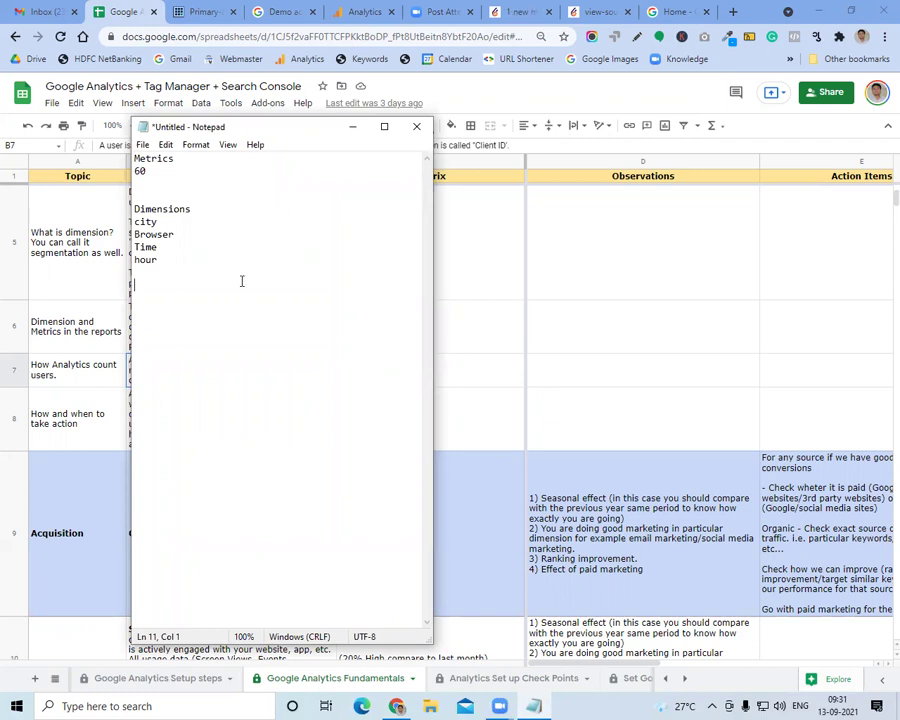
pyautogui.write('Randomnumber+ t')
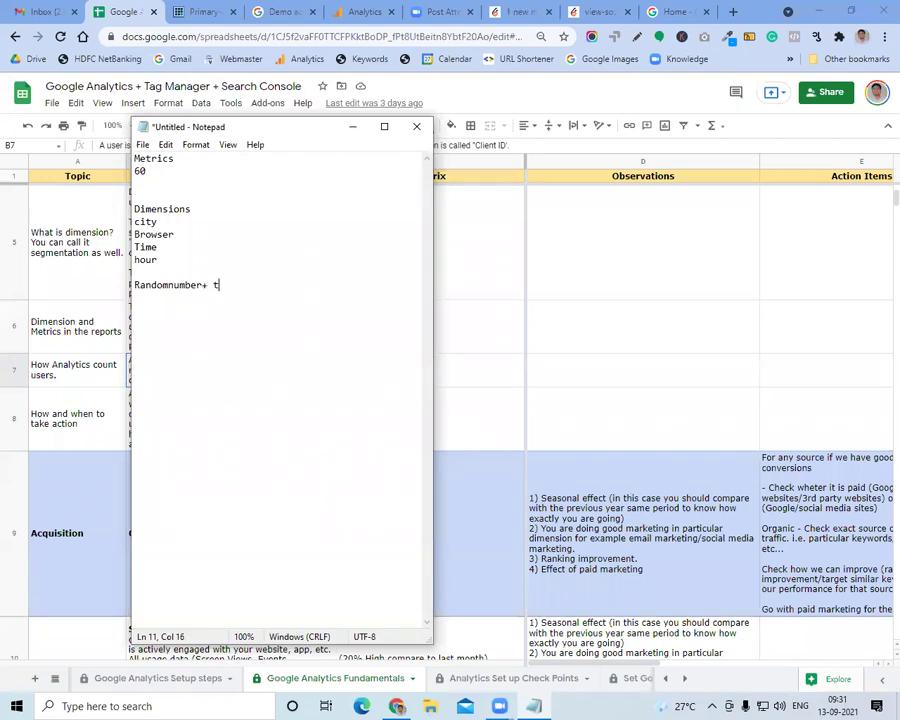
pyautogui.write('ime Stamp')
# Add the sample client ID "123569:05" two lines below and prefix it with "User A - "
pyautogui.press('Return')
pyautogui.press('Return')
pyautogui.write('12356')
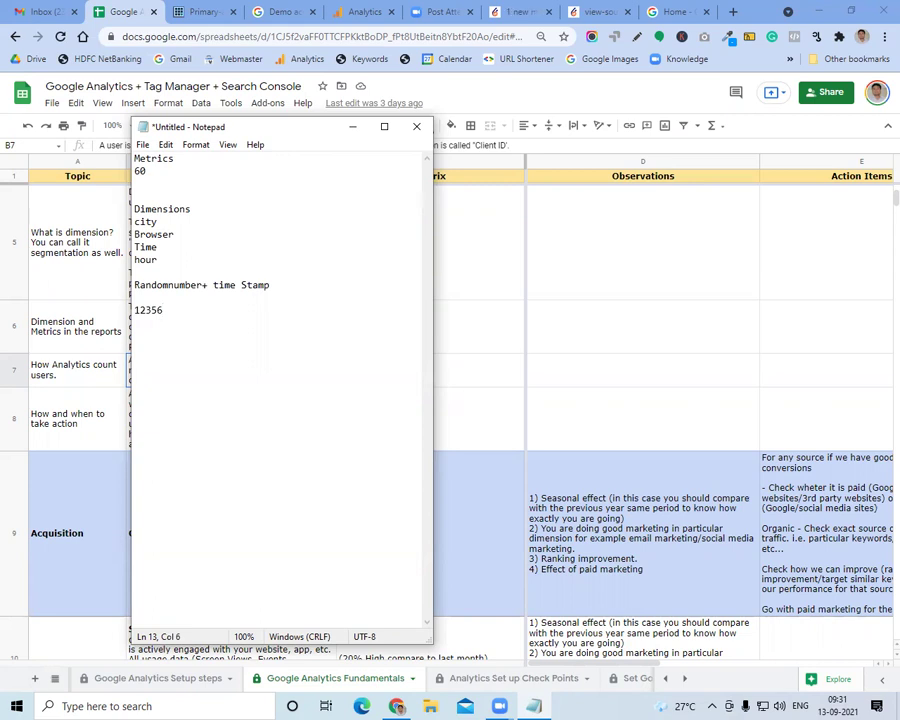
pyautogui.write('9:05')
pyautogui.press('Left')
pyautogui.press('Left')
pyautogui.press('Left')
pyautogui.press('Left')
pyautogui.press('Left')
pyautogui.press('Left')
pyautogui.press('Left')
pyautogui.press('Left')
pyautogui.press('Left')
pyautogui.write('User A -')
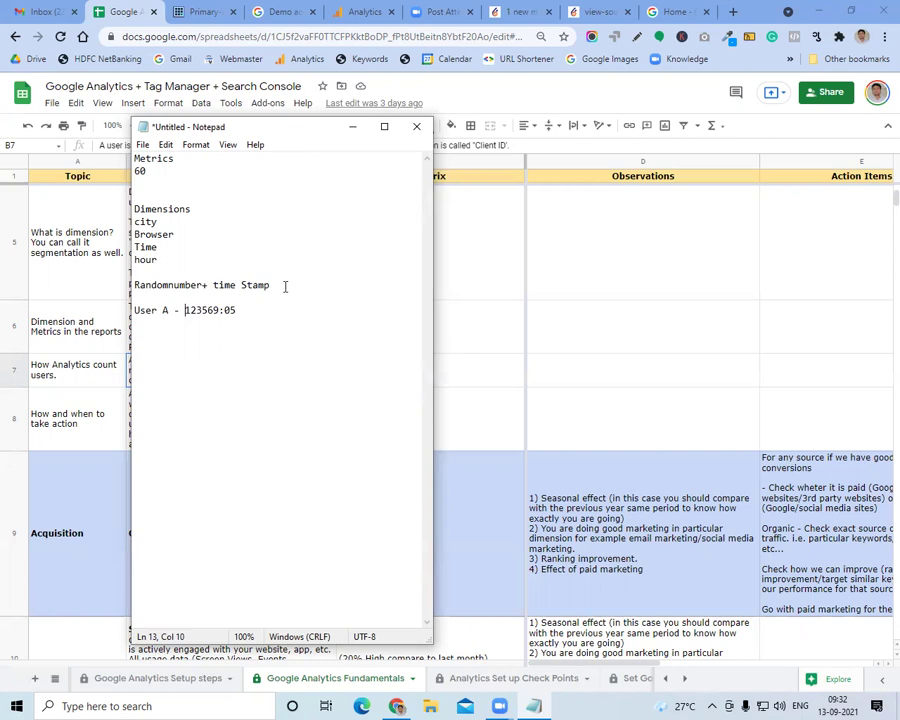
# Highlight the User A client ID line in Notepad, and revisit the Analytics Location report and the spreadsheet notes
pyautogui.moveTo(240, 310); pyautogui.dragTo(150, 309)
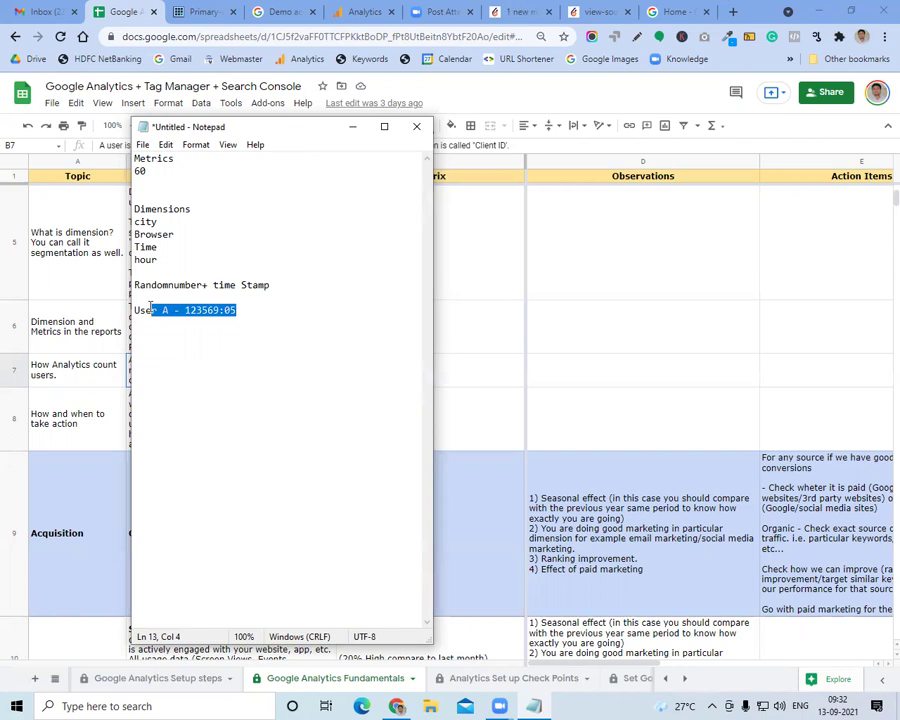
pyautogui.click(363, 12)
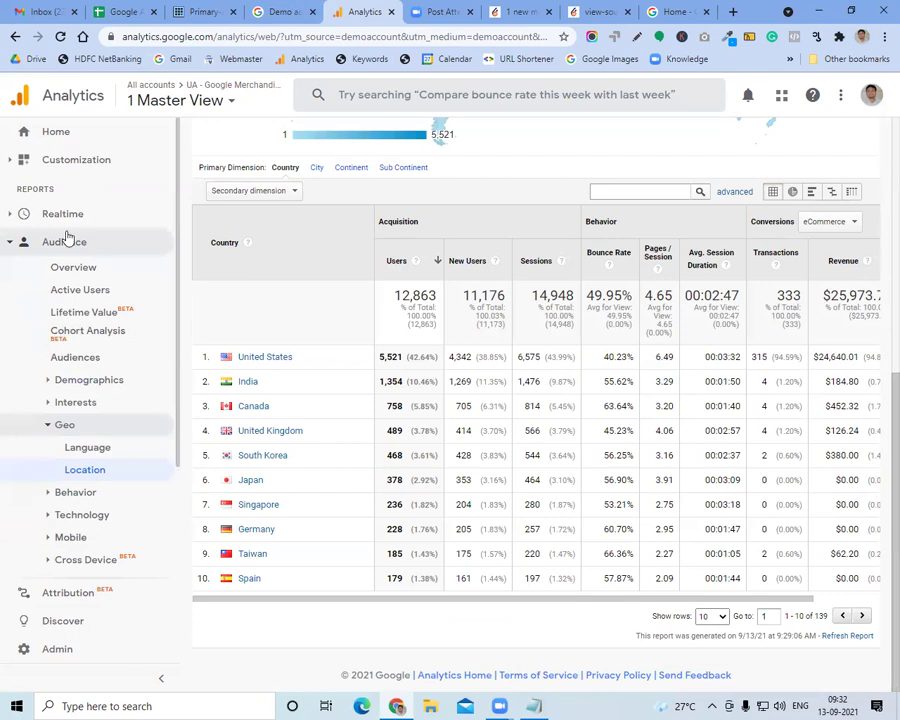
pyautogui.click(118, 11)
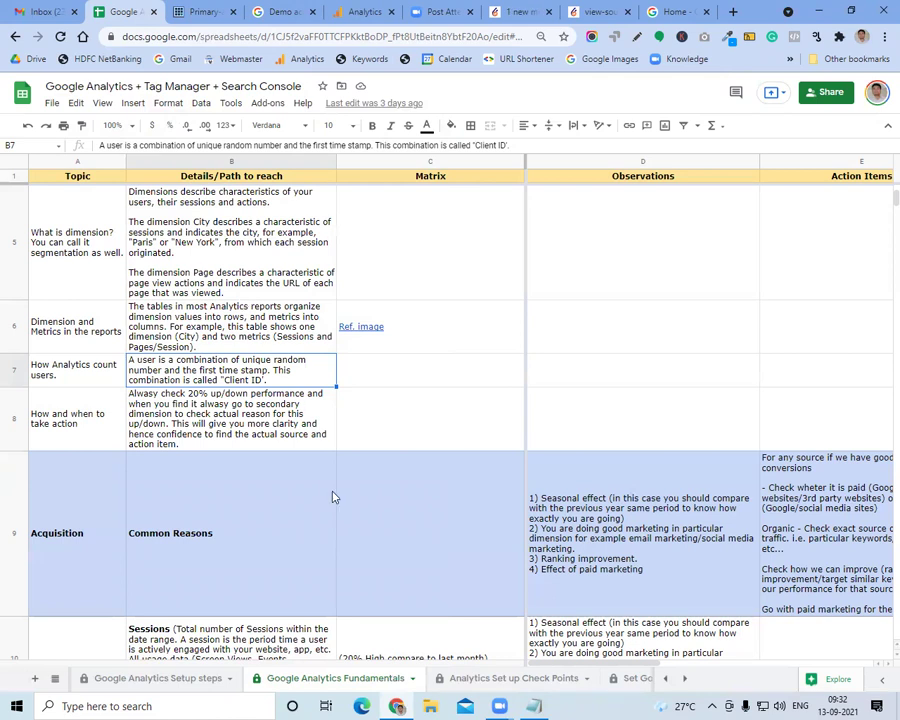
# Replace the User A line in Notepad with three lines reading "Acquition", "Behavior" and "Conversion"
pyautogui.click(533, 706)
pyautogui.moveTo(237, 310); pyautogui.dragTo(124, 311)
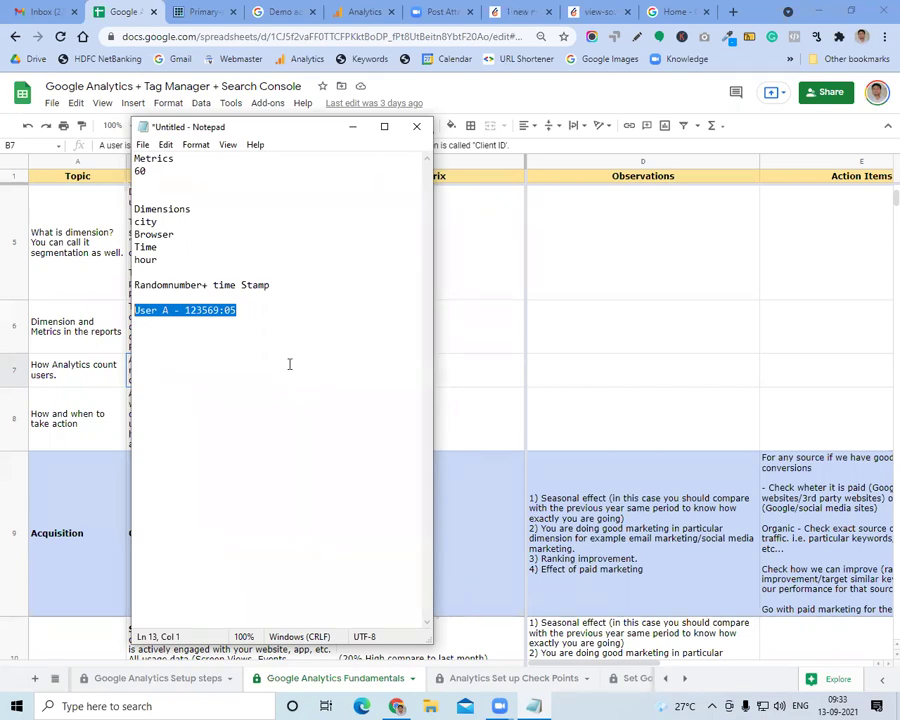
pyautogui.write('Acquition')
pyautogui.press('Return')
pyautogui.write('Behva')
pyautogui.press('BackSpace')
pyautogui.press('BackSpace')
pyautogui.write('avior')
pyautogui.press('Return')
pyautogui.write('Conversion')
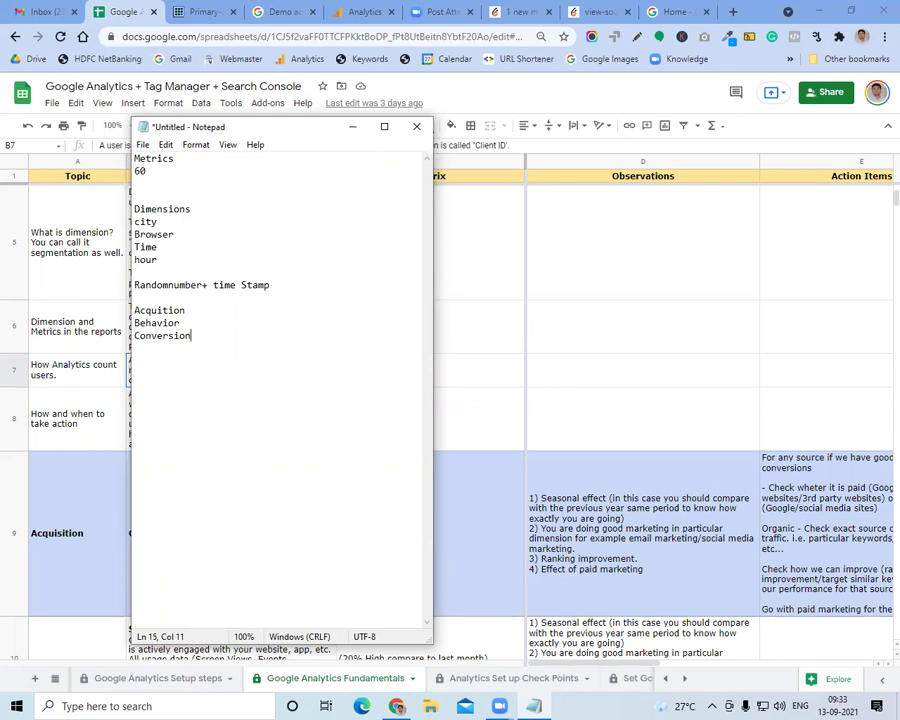
# Highlight the Acquisition, Behavior and Conversions column group headings in the Analytics Location report
pyautogui.click(365, 11)
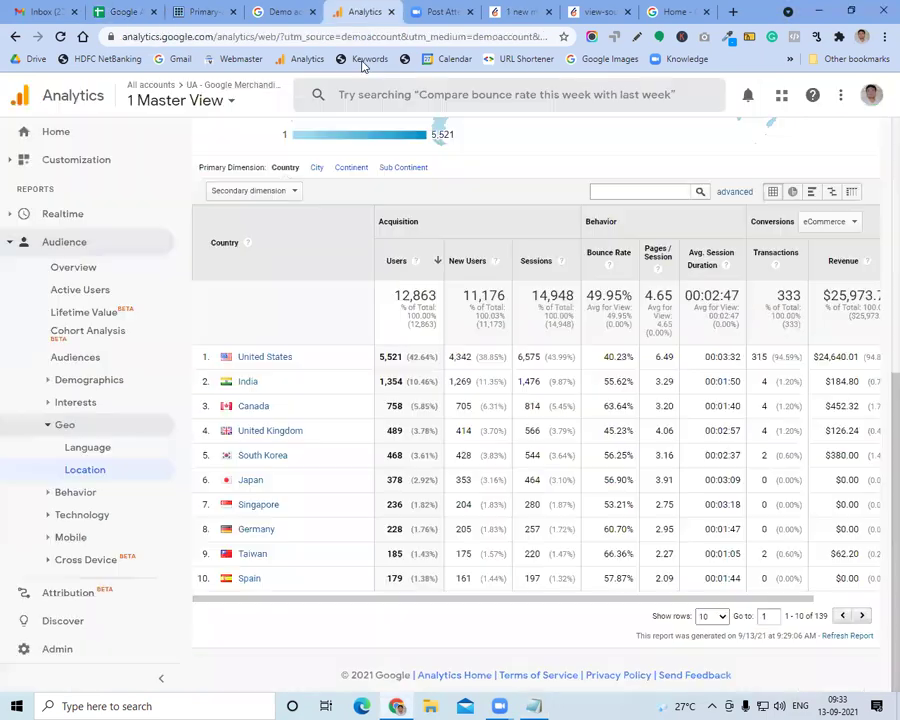
pyautogui.moveTo(382, 221); pyautogui.dragTo(420, 221)
pyautogui.doubleClick(604, 221)
pyautogui.doubleClick(769, 220)
pyautogui.doubleClick(400, 221)
# Append " -" to the Acquition, Behavior and Conversion lines in the Notepad notes
pyautogui.hotkey('alt', 'Tab')
pyautogui.click(212, 297)
pyautogui.click(212, 310)
pyautogui.write('-')
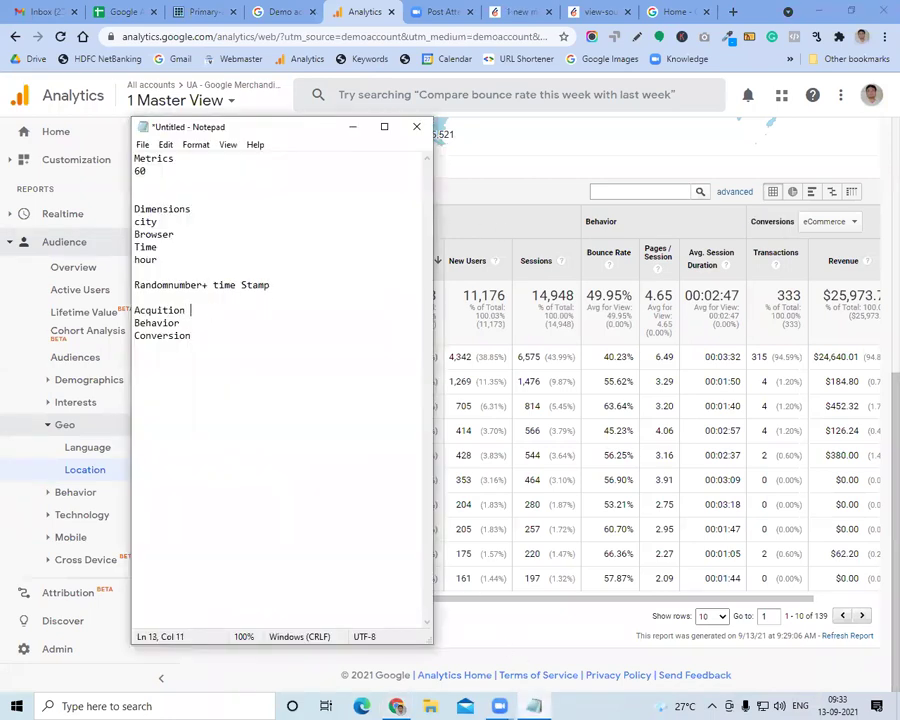
pyautogui.press('Down')
pyautogui.write('-')
pyautogui.press('Down')
pyautogui.write('-')
pyautogui.click(213, 311)
pyautogui.click(200, 322)
pyautogui.click(210, 335)
# Dismiss the chat message on the shoutnhike.com home page and return to the Notepad notes
pyautogui.click(509, 11)
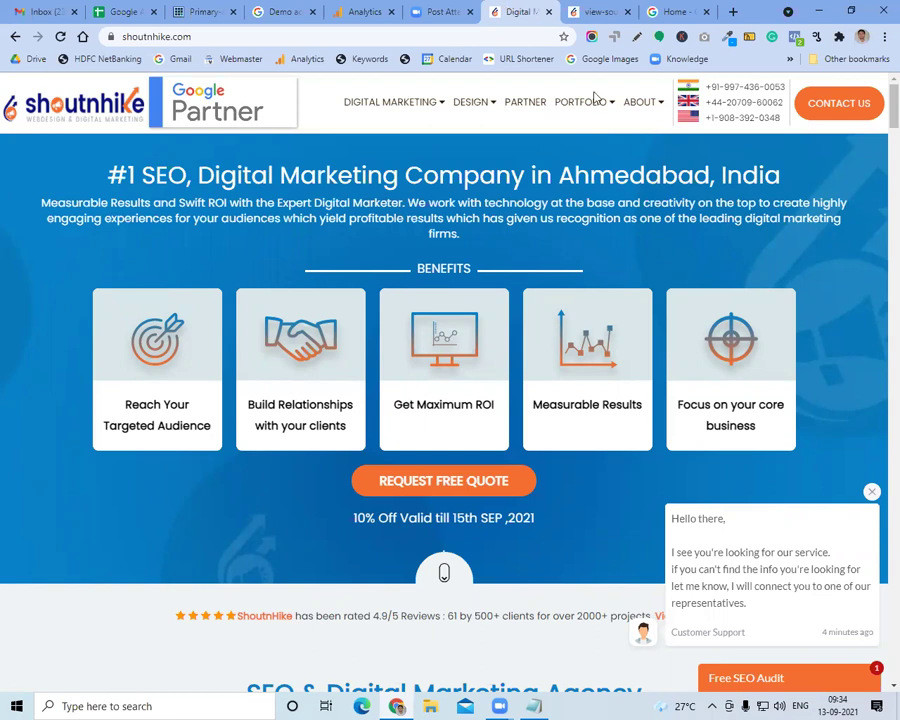
pyautogui.click(871, 491)
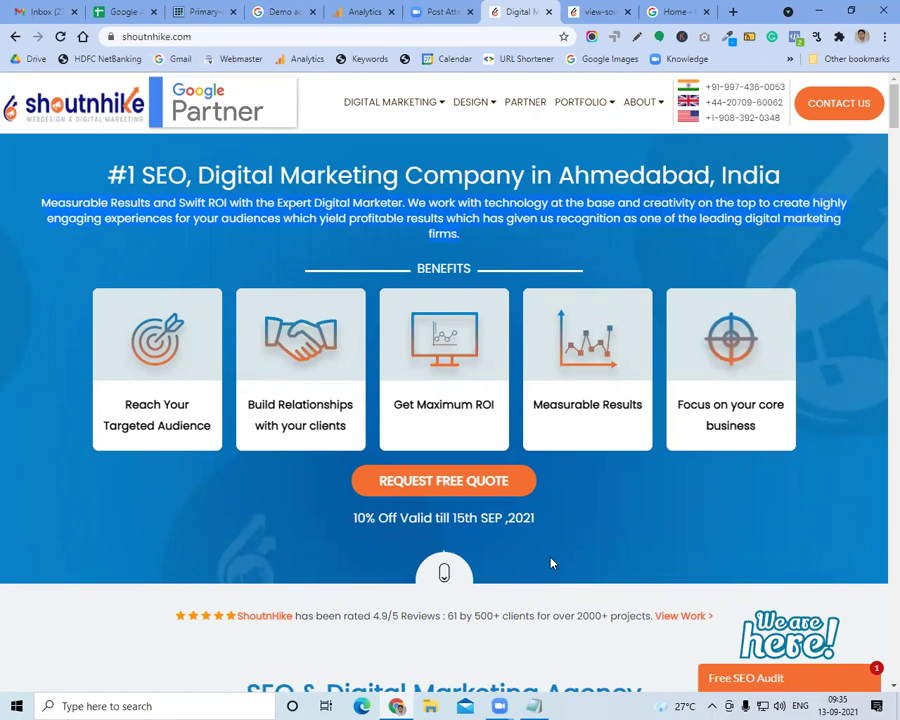
pyautogui.click(534, 706)
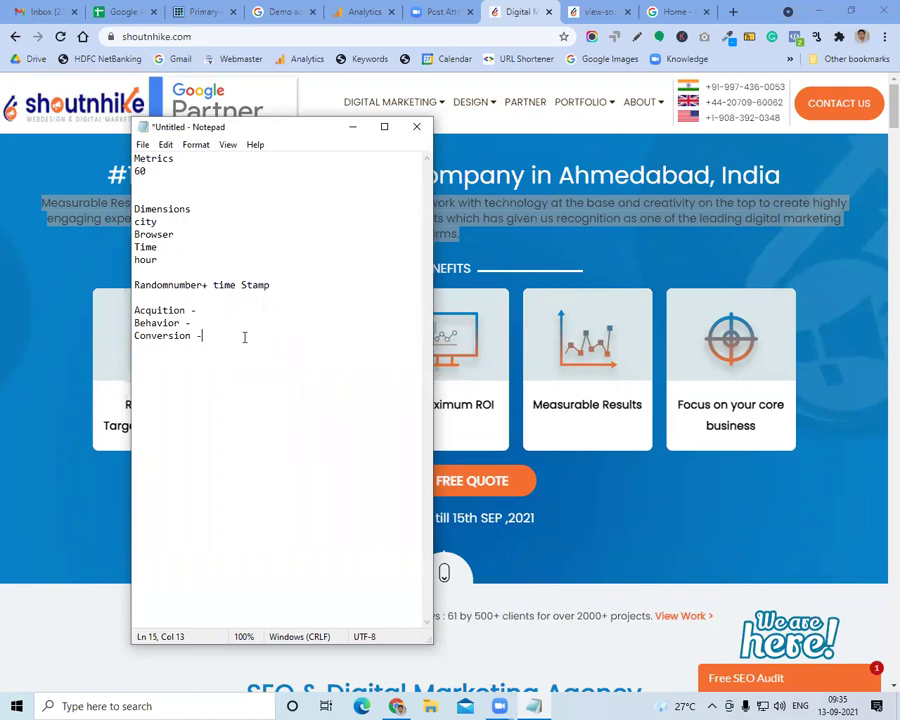
# Highlight the United Kingdom users and South Korea new users figures in the Analytics Location report
pyautogui.click(360, 11)
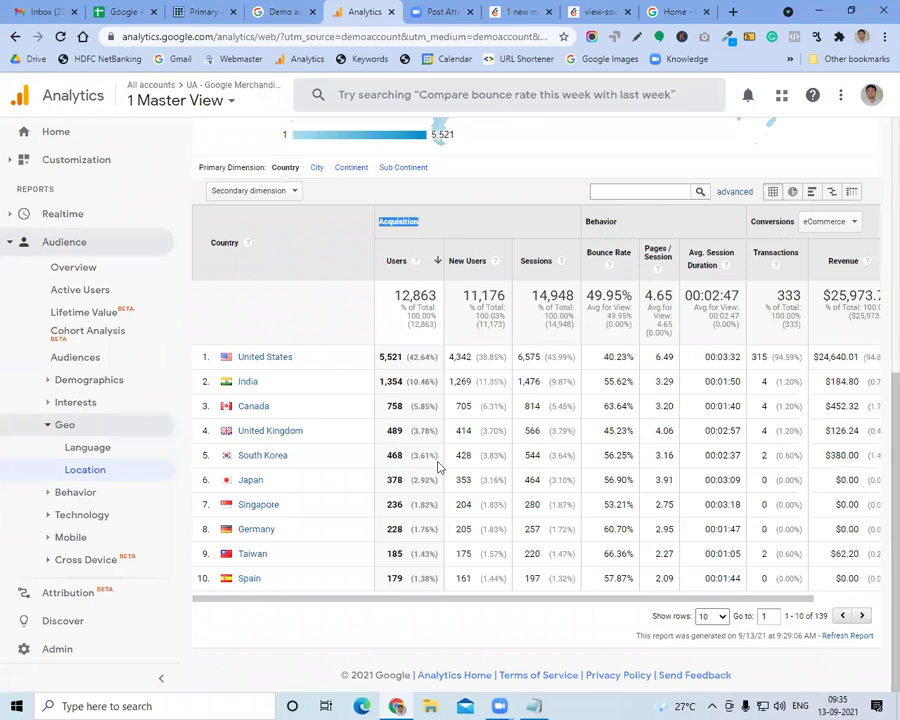
pyautogui.tripleClick(409, 440)
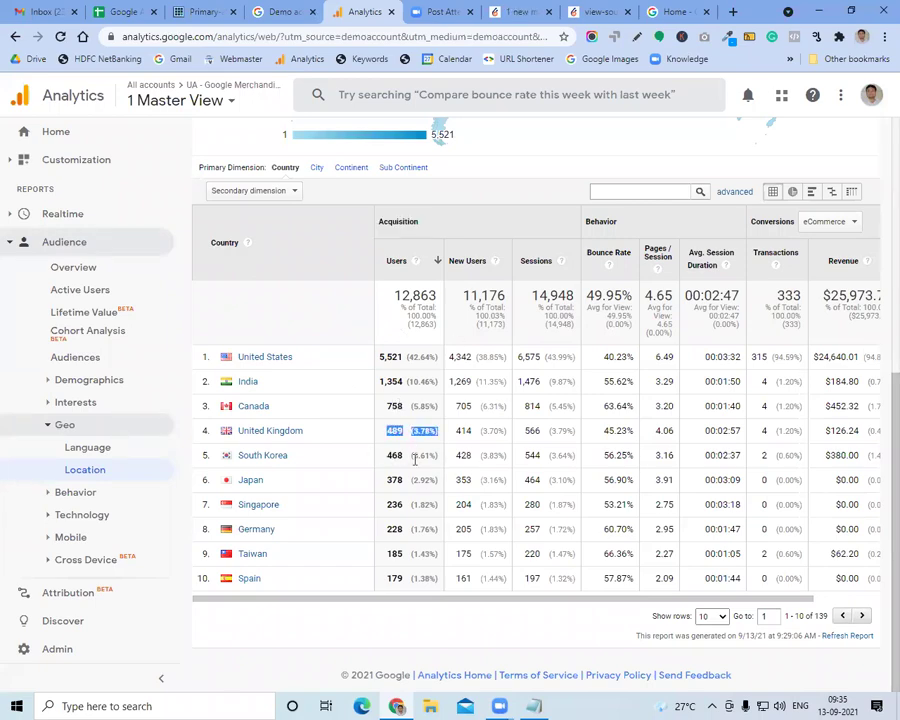
pyautogui.scroll(3, 411, 458)
pyautogui.scroll(2, 415, 465)
pyautogui.scroll(-4, 338, 444)
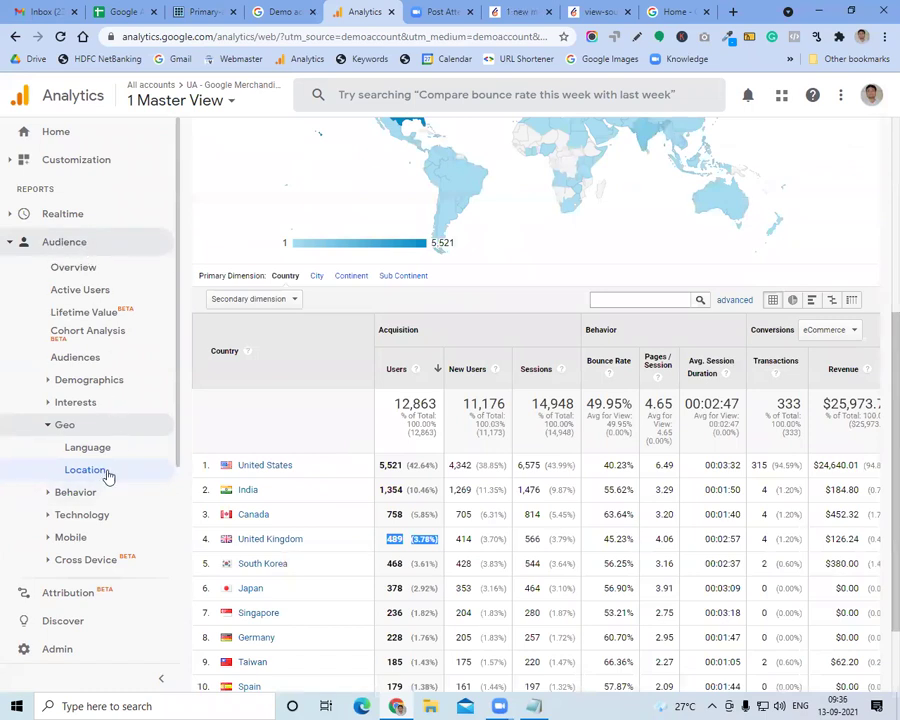
pyautogui.scroll(-1, 469, 462)
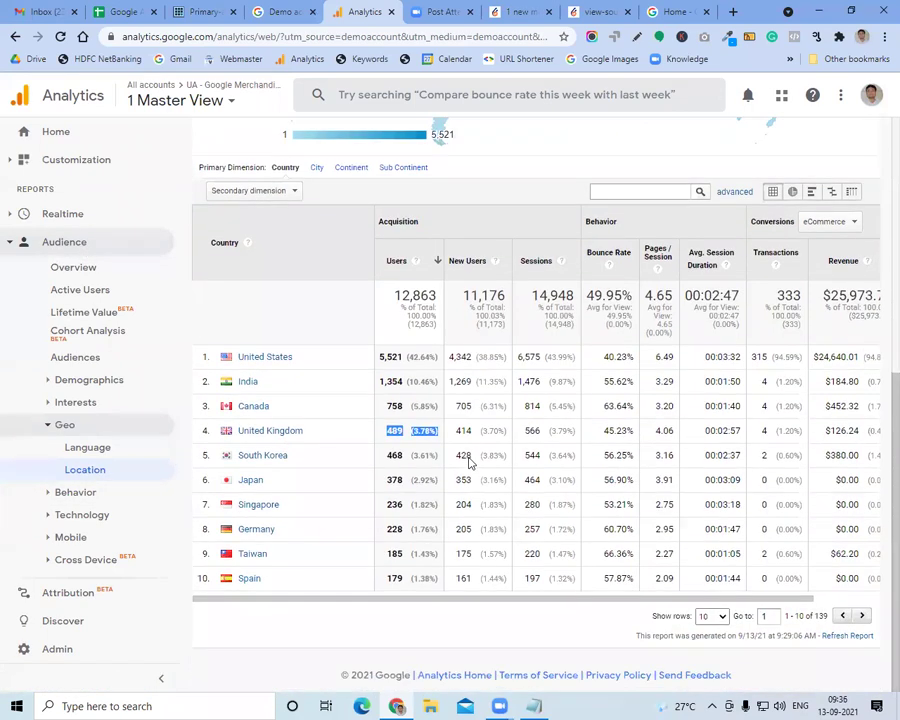
pyautogui.click(469, 460)
pyautogui.tripleClick(469, 458)
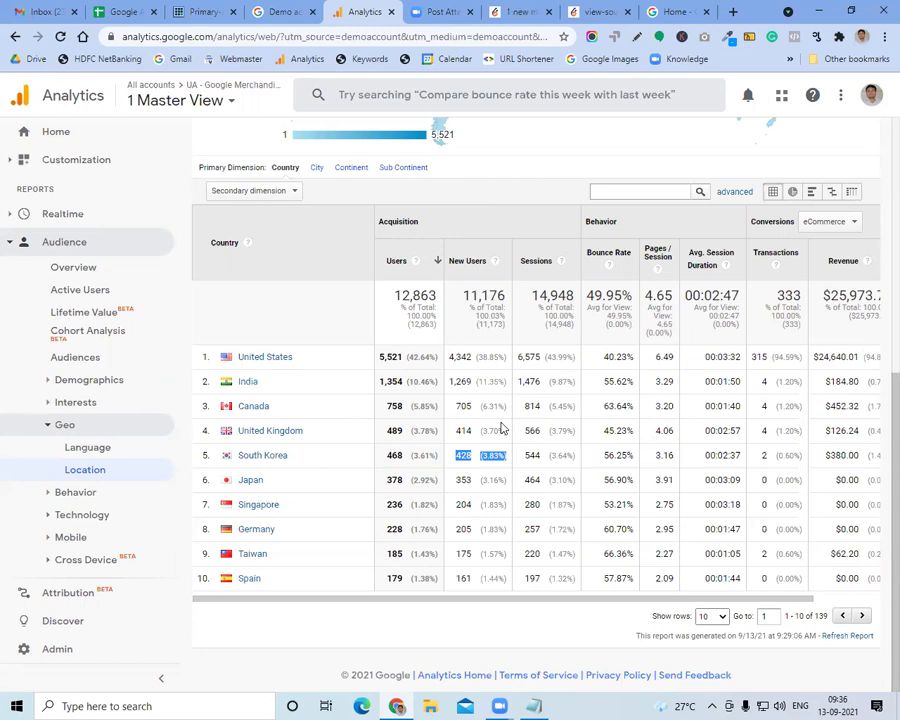
pyautogui.click(405, 424)
pyautogui.tripleClick(405, 424)
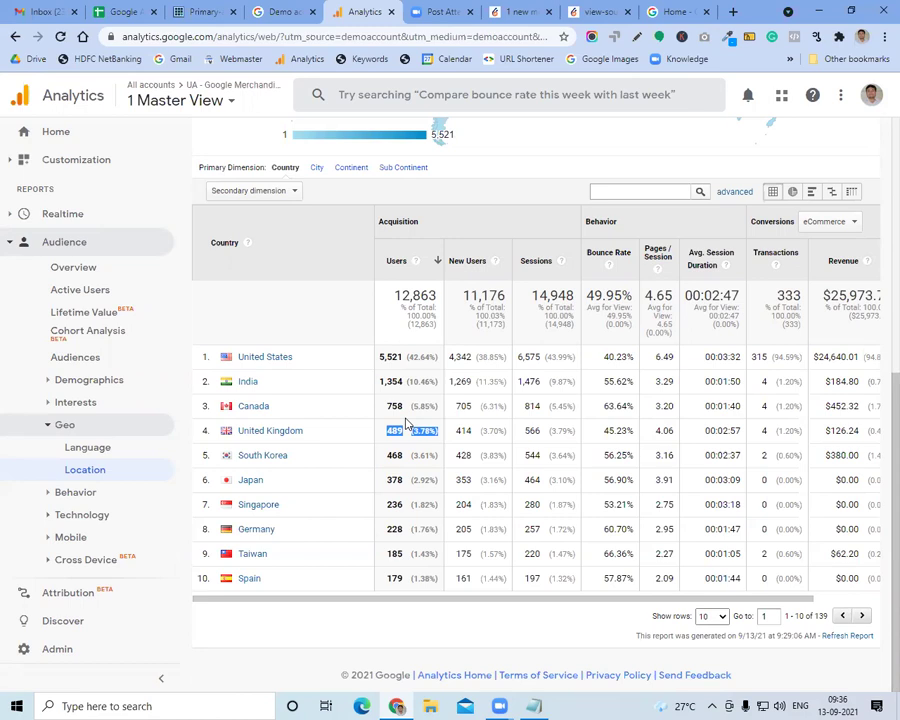
# Collapse the Analytics report navigation to show all columns, and highlight the United States ecommerce conversion rate
pyautogui.click(764, 430)
pyautogui.hscroll(3, 764, 430)
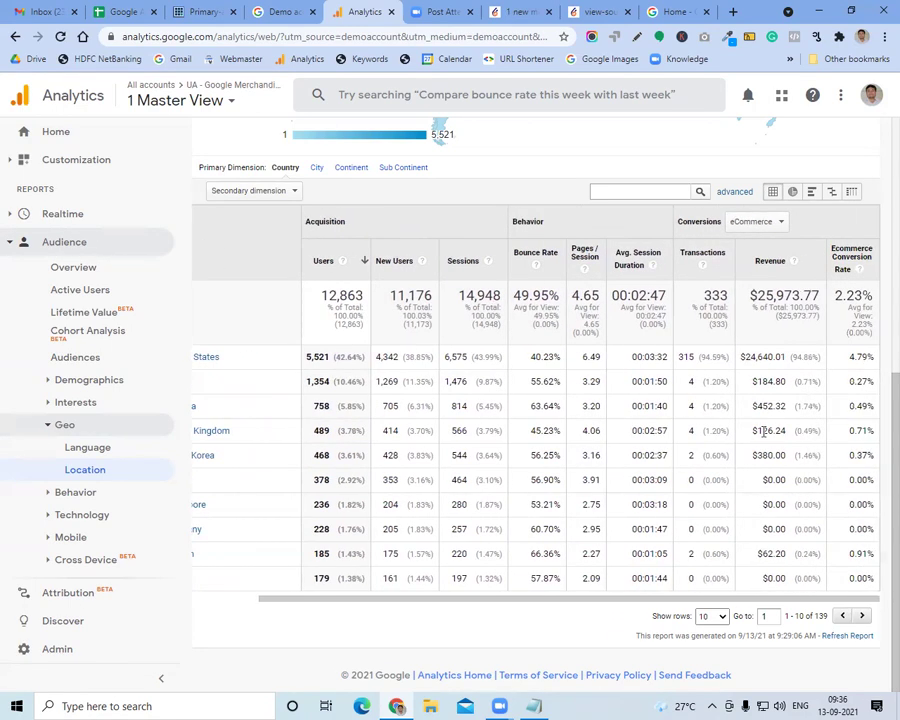
pyautogui.tripleClick(858, 356)
pyautogui.click(178, 672)
pyautogui.doubleClick(859, 367)
pyautogui.tripleClick(860, 367)
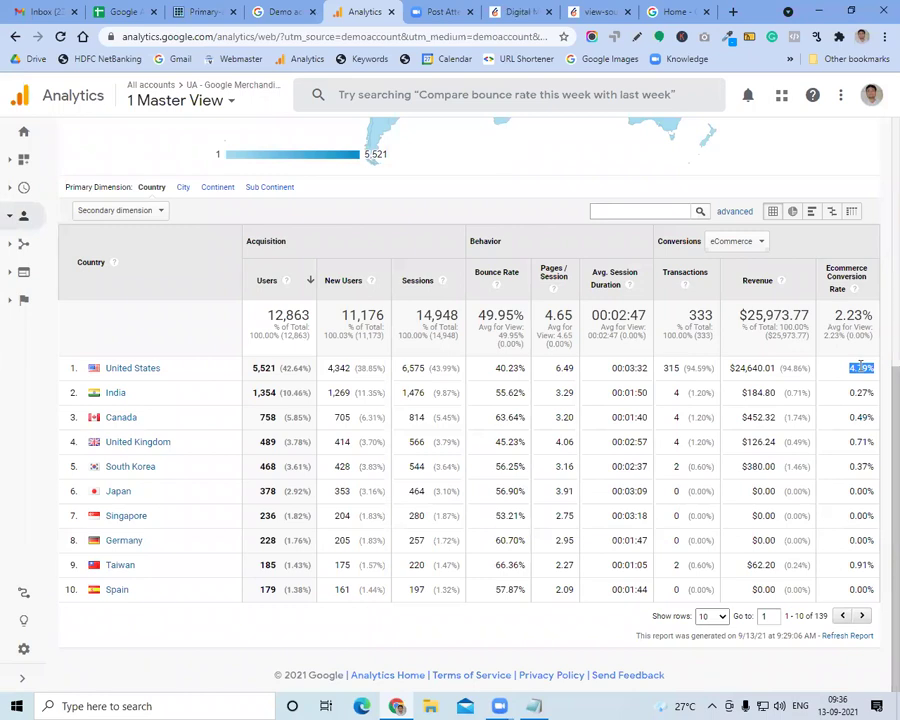
pyautogui.click(565, 104)
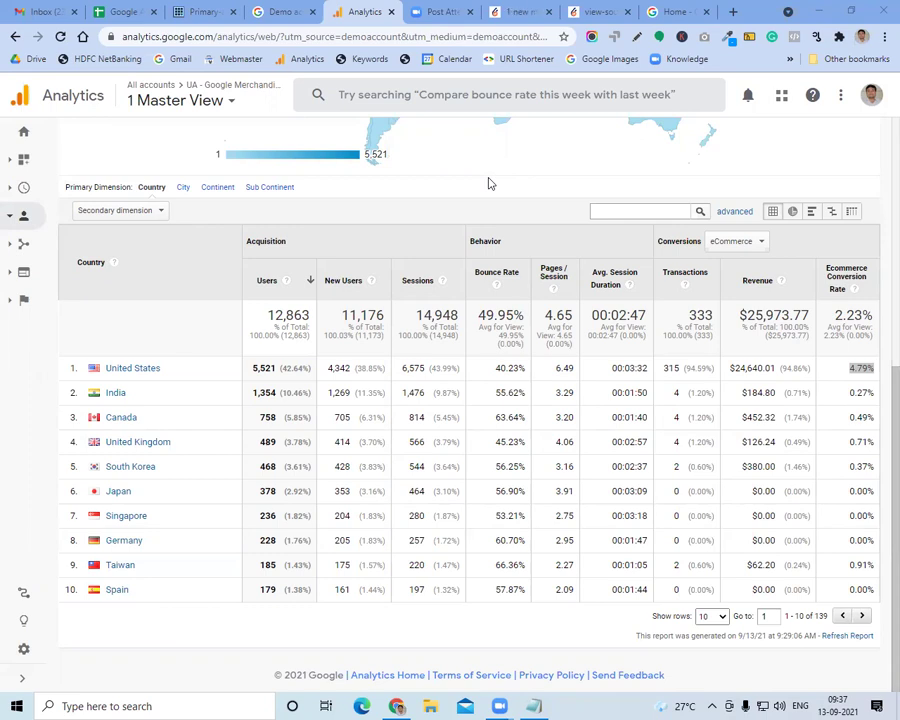
# Revisit the shoutnhike.com home page and the primary and secondary dimension reference image, returning to the Analytics report after each
pyautogui.click(510, 12)
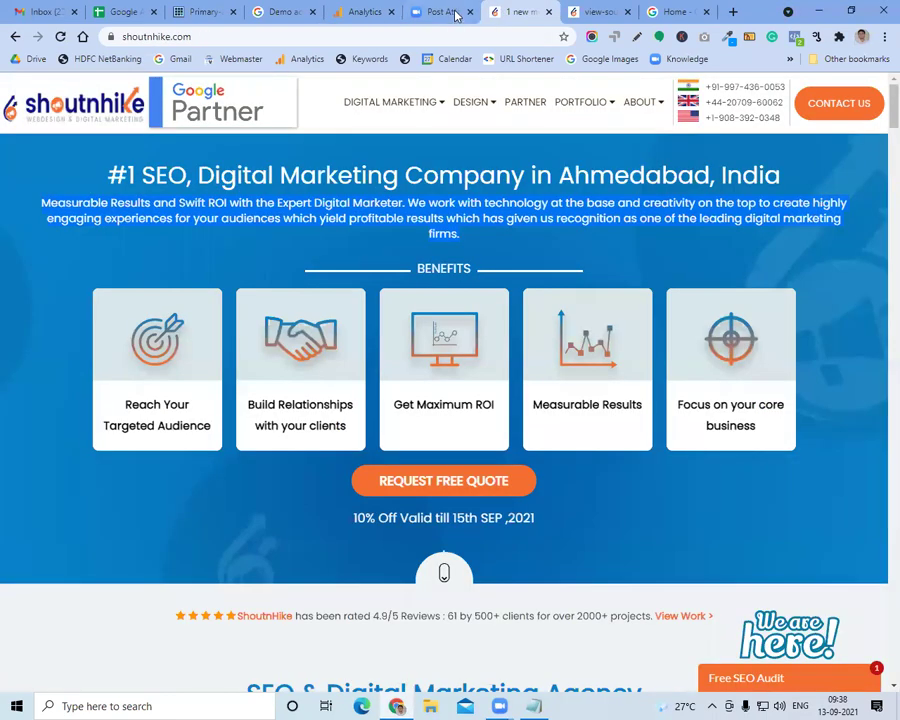
pyautogui.click(368, 12)
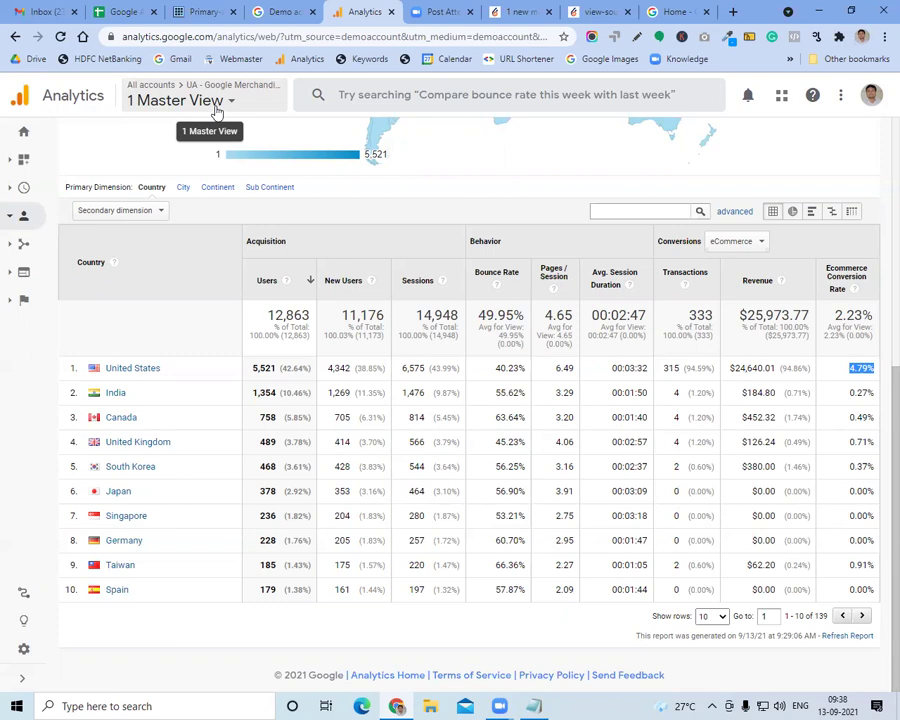
pyautogui.click(197, 11)
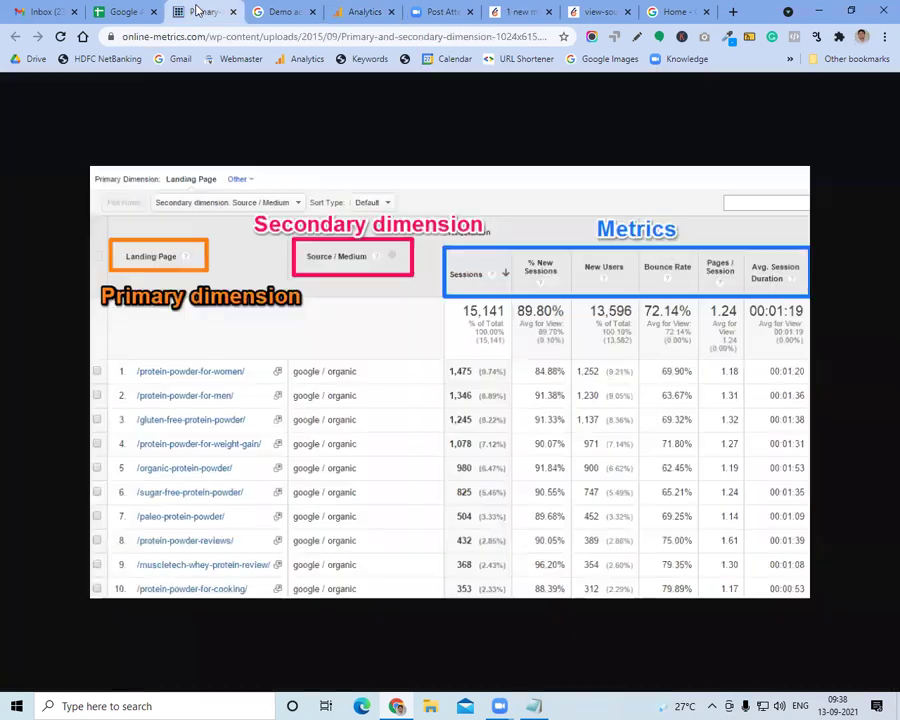
pyautogui.click(360, 11)
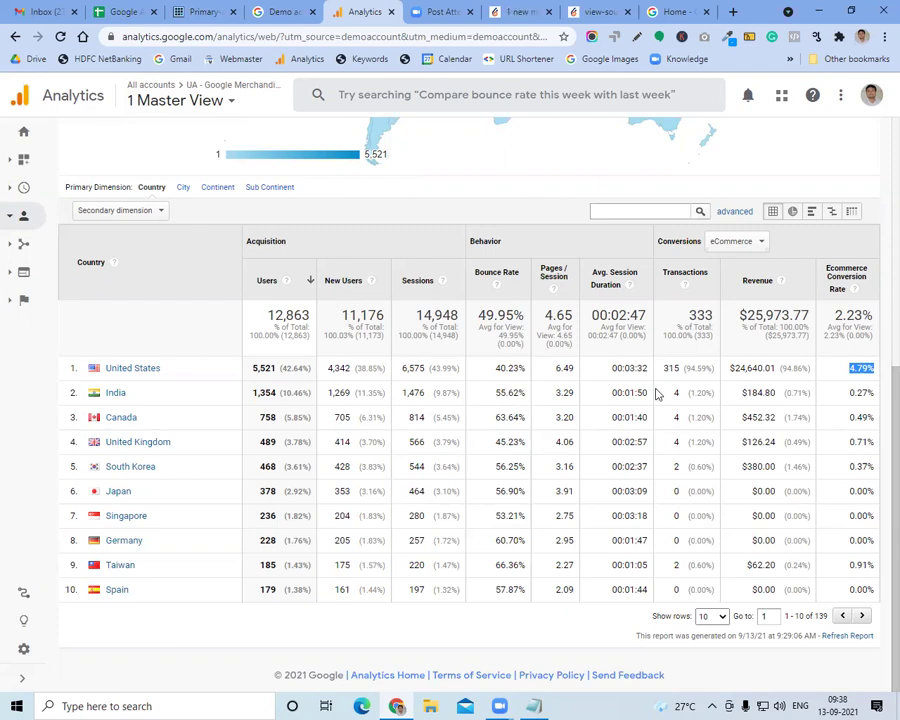
# Select the Common Reasons cell in the spreadsheet notes, and point out the Acquition, Behavior and Conversion lines in Notepad
pyautogui.click(128, 9)
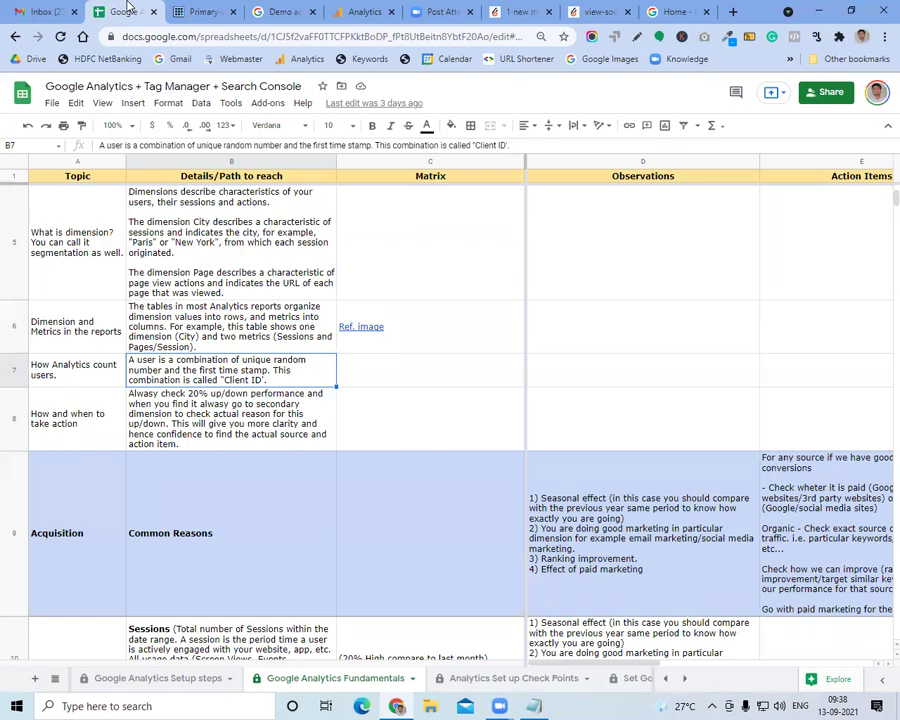
pyautogui.click(226, 505)
pyautogui.click(534, 700)
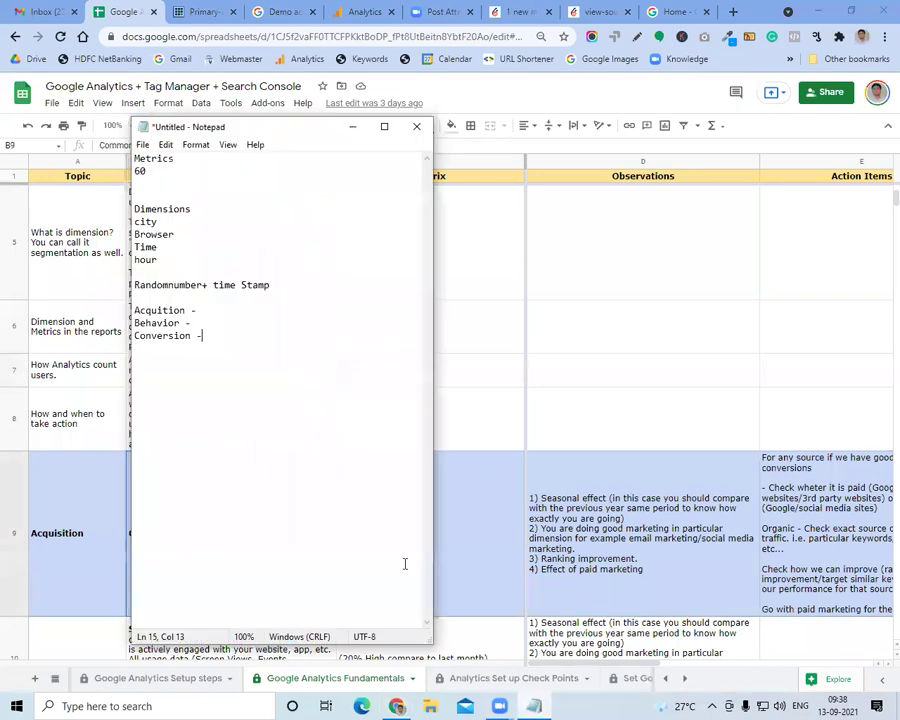
pyautogui.click(217, 314)
pyautogui.click(219, 325)
pyautogui.click(222, 338)
pyautogui.click(216, 312)
# Compare the Location report for Sep 5 - Sep 11, 2021 with the previous period and show the country comparison table
pyautogui.click(362, 12)
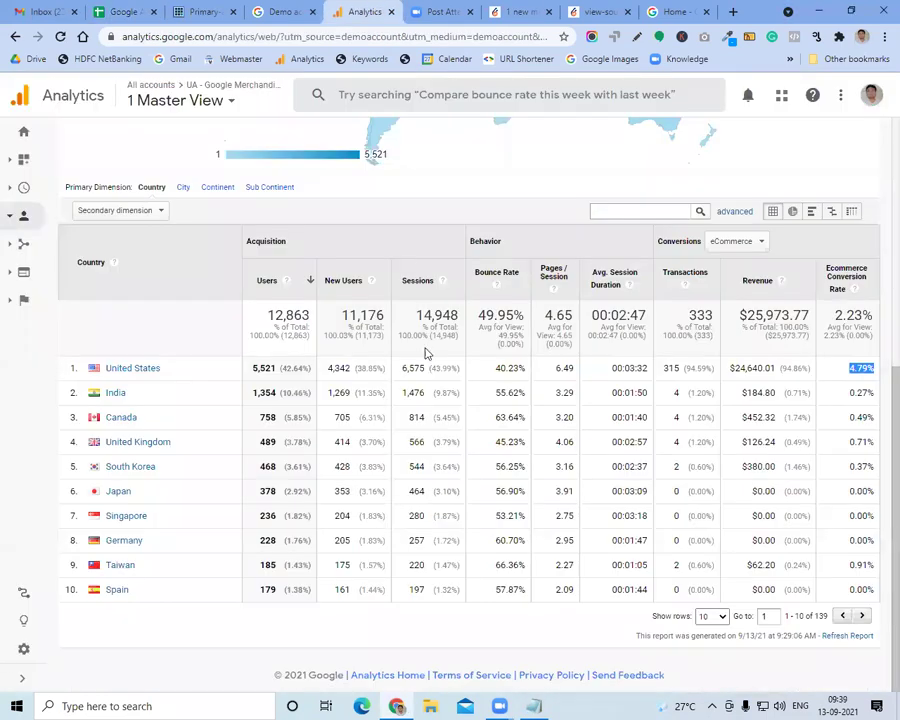
pyautogui.scroll(5, 425, 353)
pyautogui.click(834, 176)
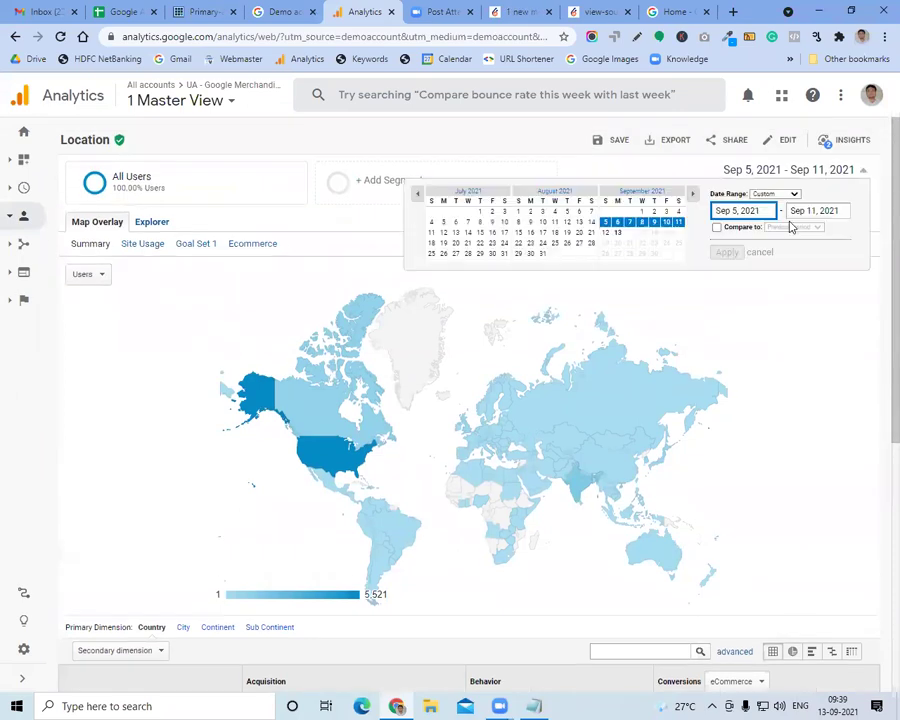
pyautogui.click(717, 228)
pyautogui.click(727, 273)
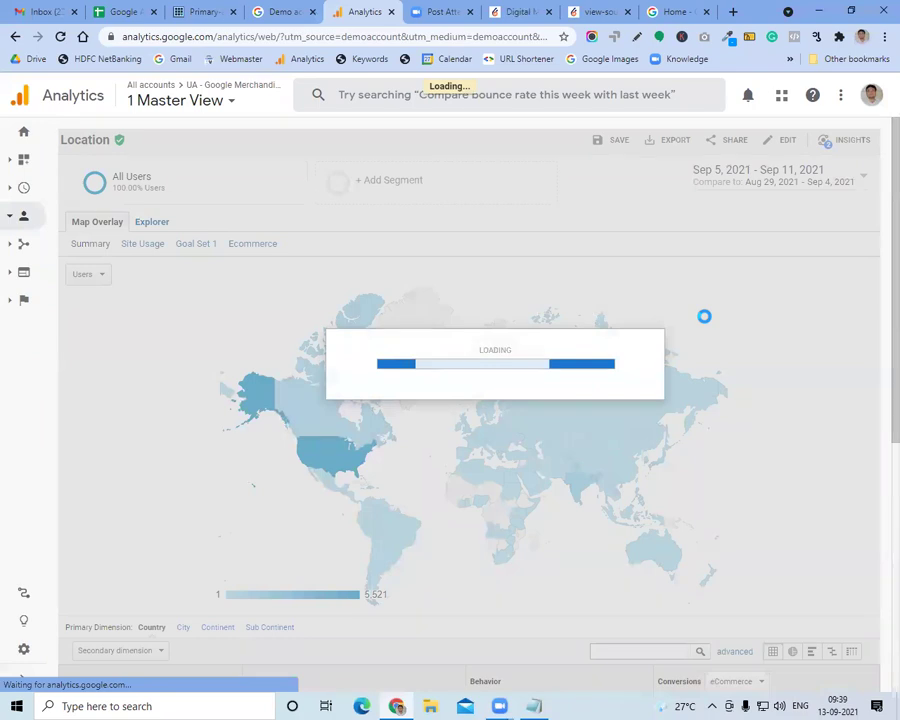
pyautogui.scroll(-5, 704, 320)
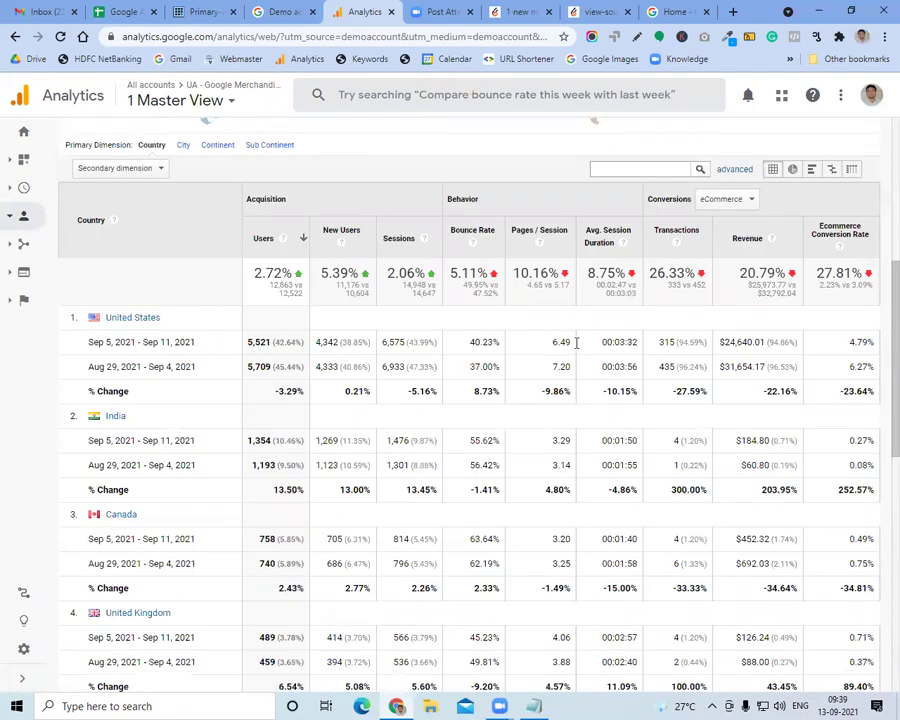
# Highlight the United States percentage change in users, and bring the Notepad notes back over the report
pyautogui.tripleClick(295, 391)
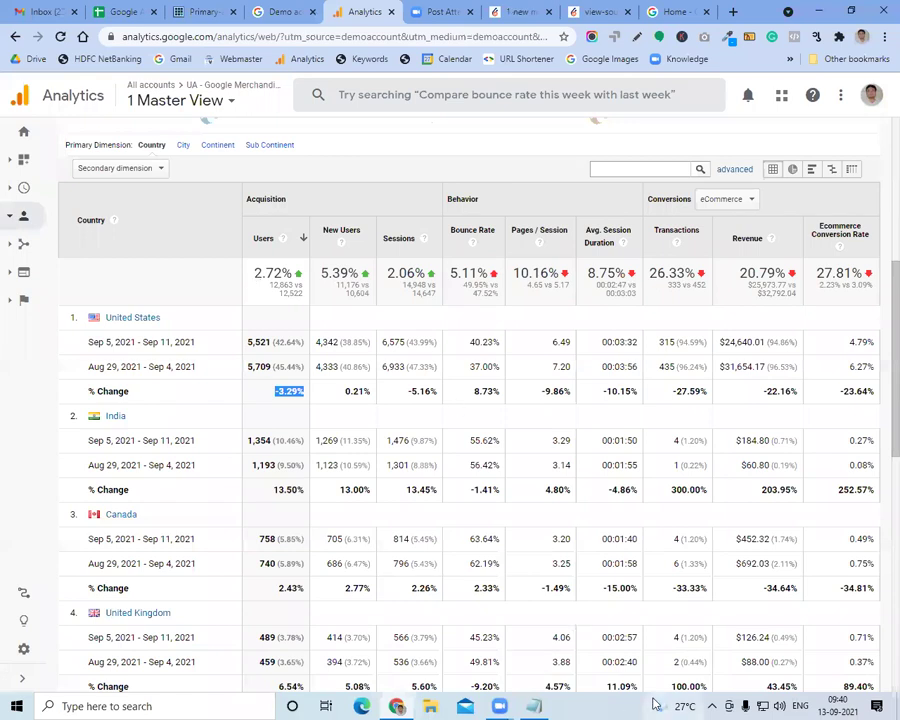
pyautogui.hotkey('alt', 'Tab')
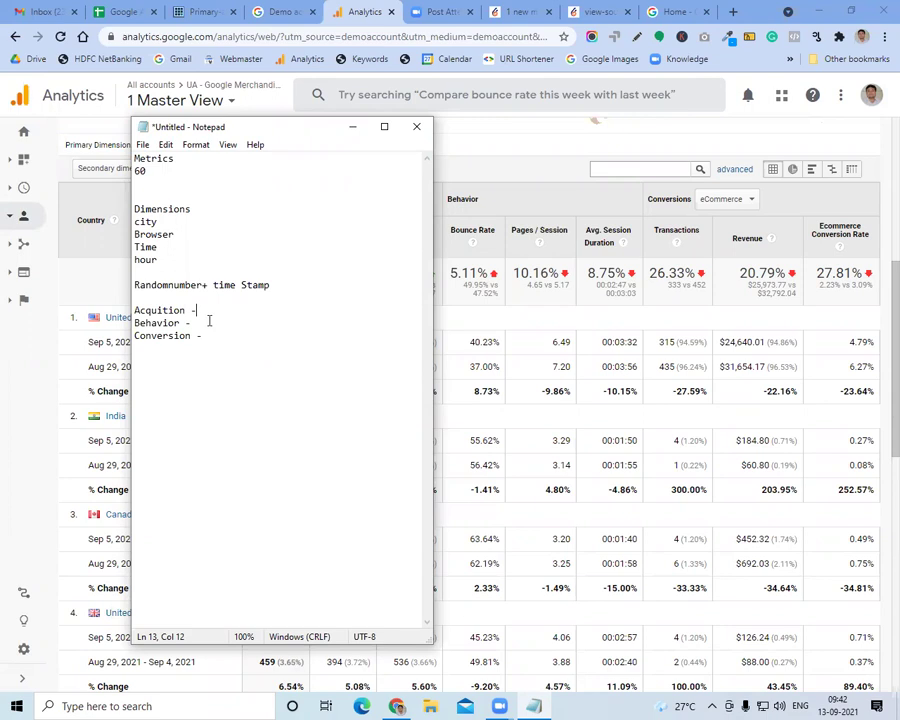
pyautogui.click(412, 108)
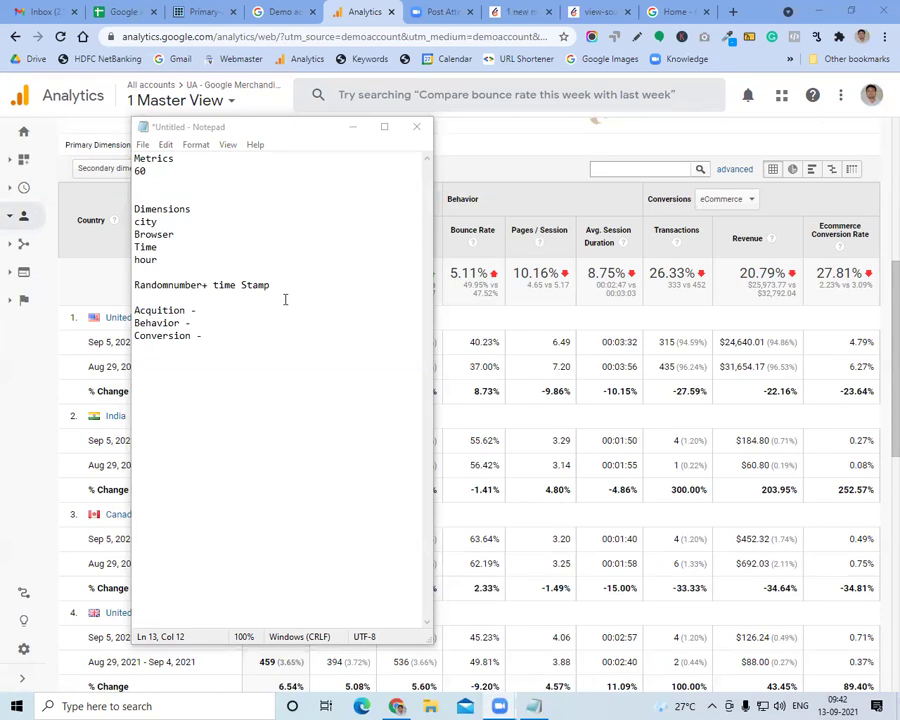
# Load traininginseo.in in the Google Merchandise Store tab, and place the cursor at the start of its full web address
pyautogui.click(680, 11)
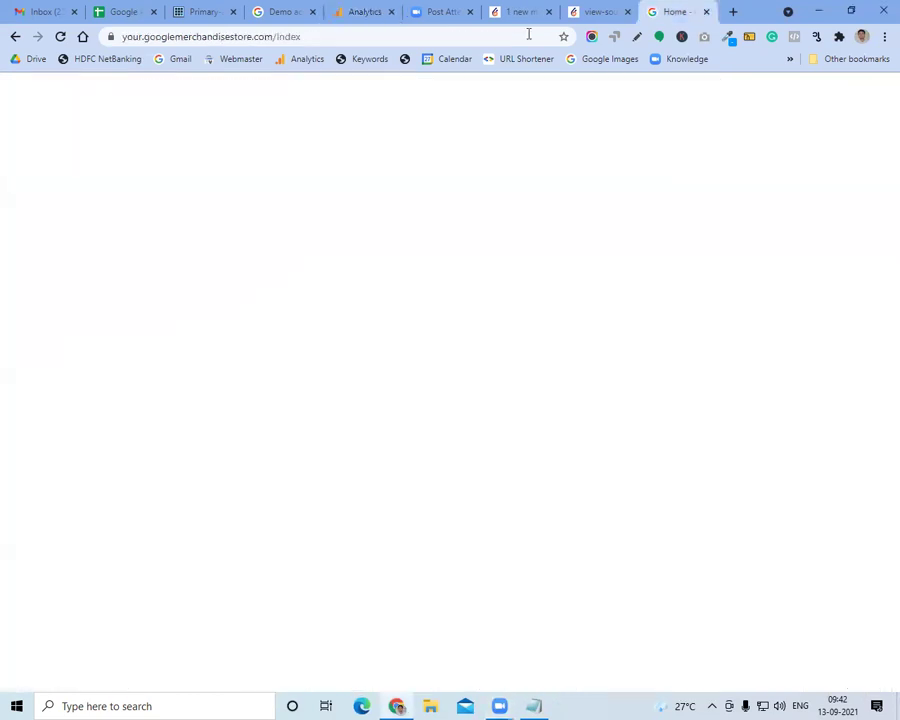
pyautogui.click(502, 33)
pyautogui.write('tra')
pyautogui.press('Return')
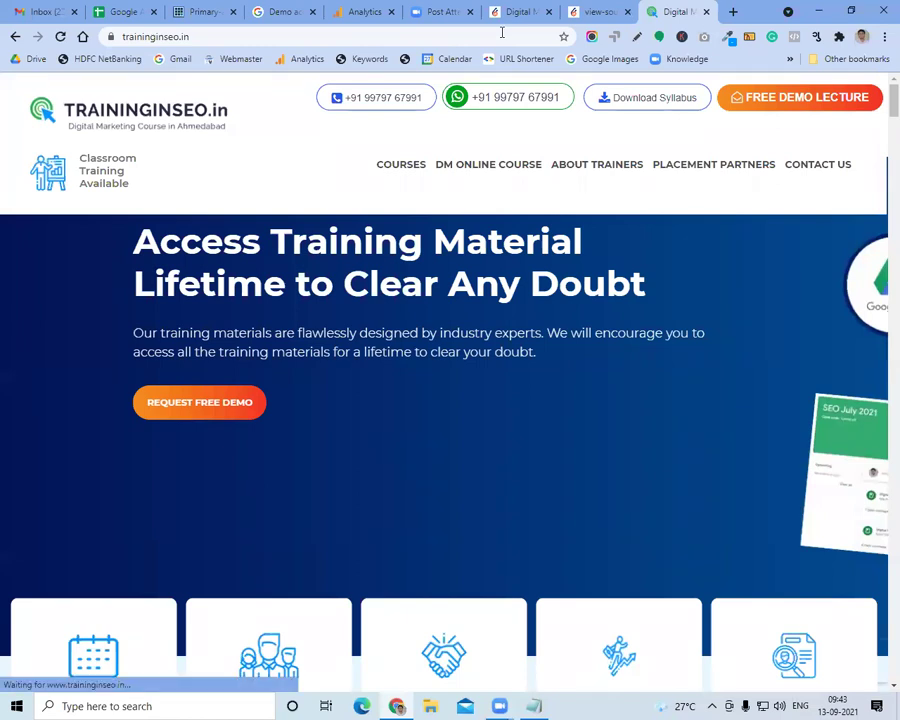
pyautogui.click(140, 36)
pyautogui.press('Left')
pyautogui.press('Left')
pyautogui.press('Home')
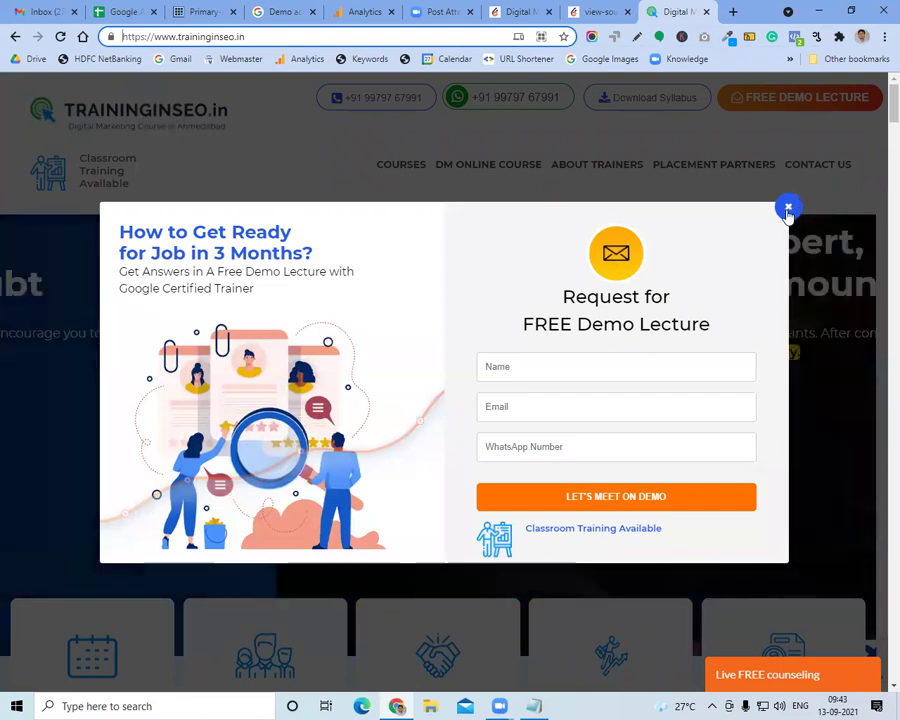
# Dismiss the demo lecture pop-up and view the site's cached copy by loading cache:traininginseo.in
pyautogui.click(788, 207)
pyautogui.click(124, 37)
pyautogui.click(169, 40)
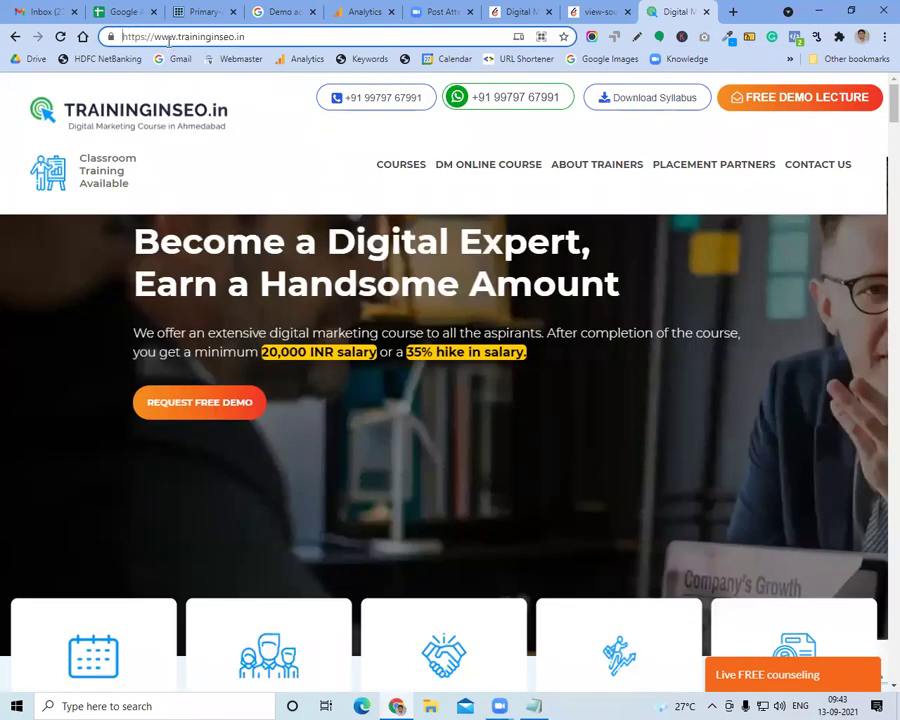
pyautogui.write('cache:')
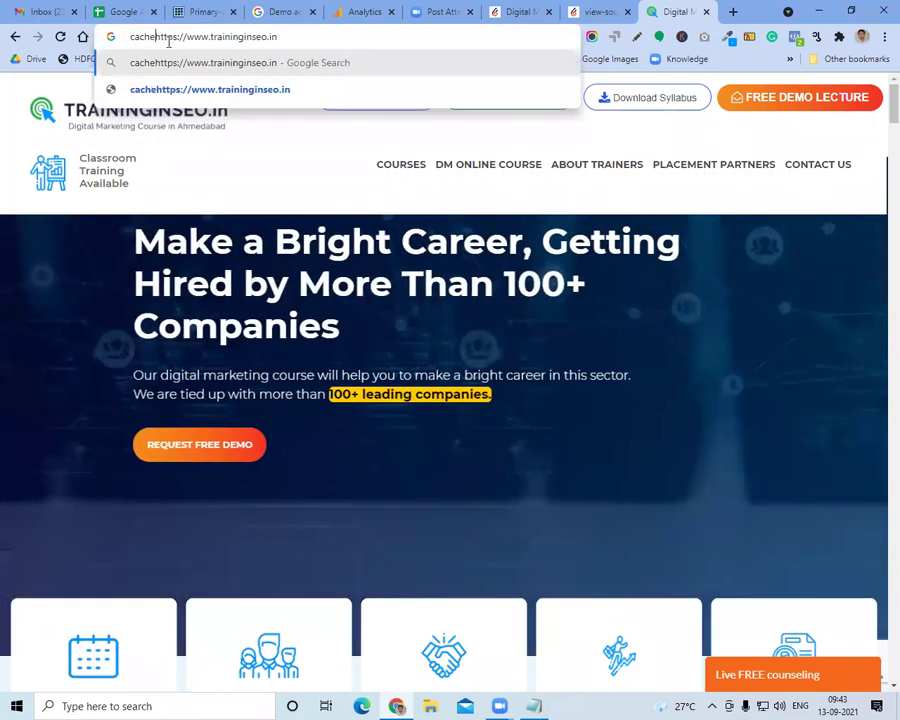
pyautogui.press('Delete')
pyautogui.press('Delete')
pyautogui.press('Delete')
pyautogui.press('Delete')
pyautogui.press('Delete')
pyautogui.press('Delete')
pyautogui.press('Delete')
pyautogui.press('Delete')
pyautogui.press('Delete')
pyautogui.press('Delete')
pyautogui.press('Delete')
pyautogui.press('Delete')
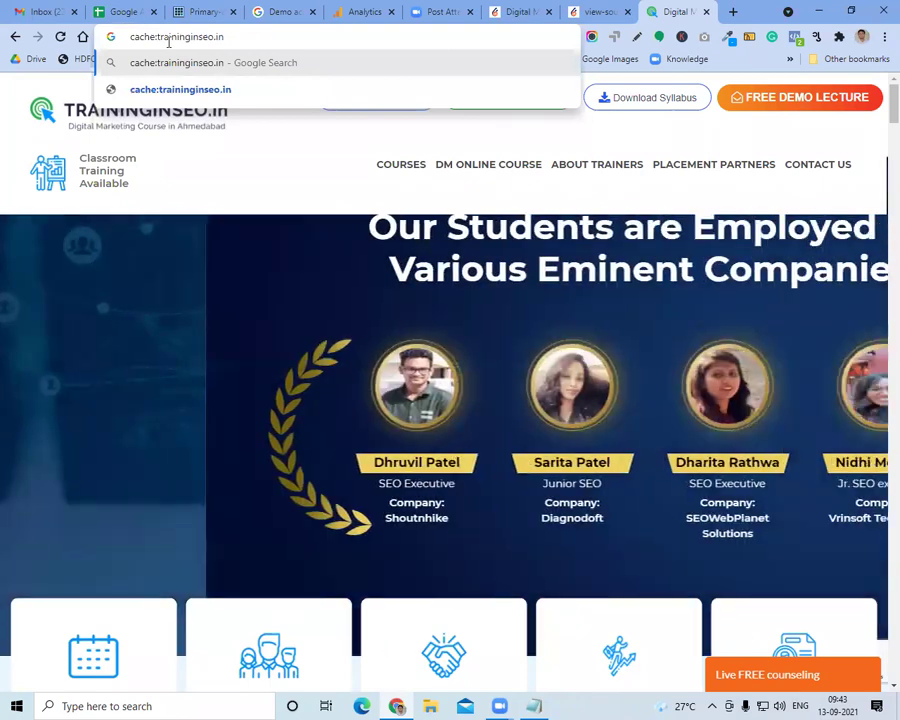
pyautogui.press('Return')
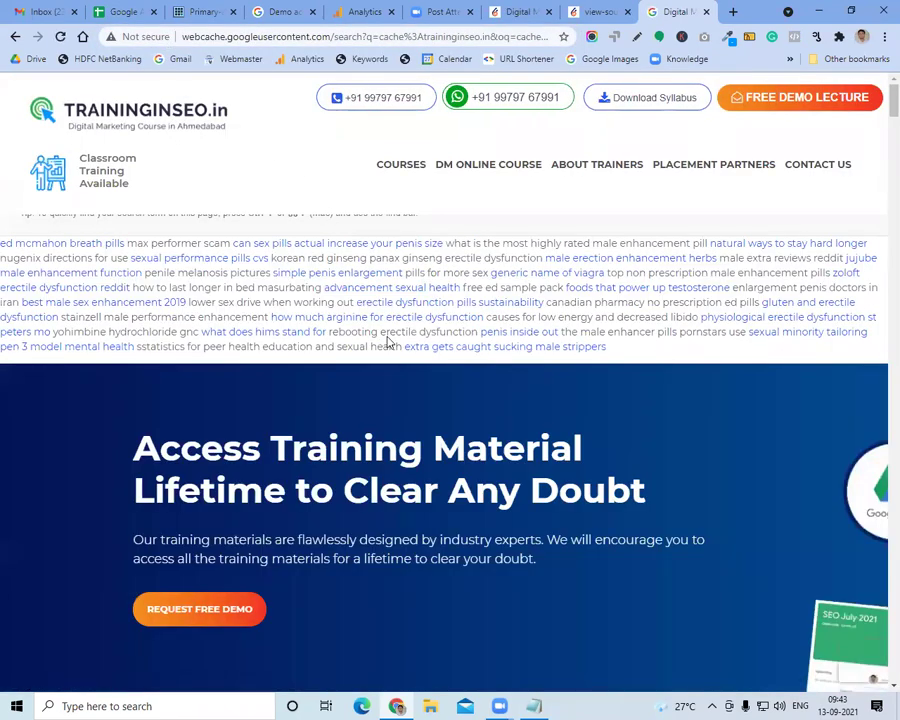
pyautogui.scroll(-2, 425, 317)
pyautogui.scroll(2, 425, 317)
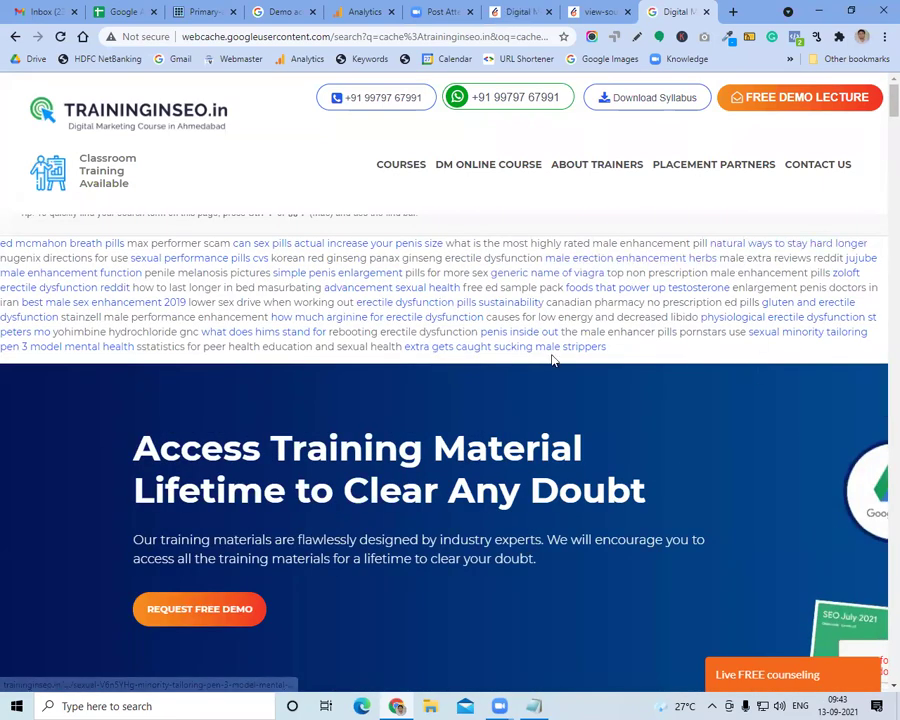
# Close the cached page and the shoutnhike.com page source, and return to the Analytics Location report
pyautogui.click(706, 11)
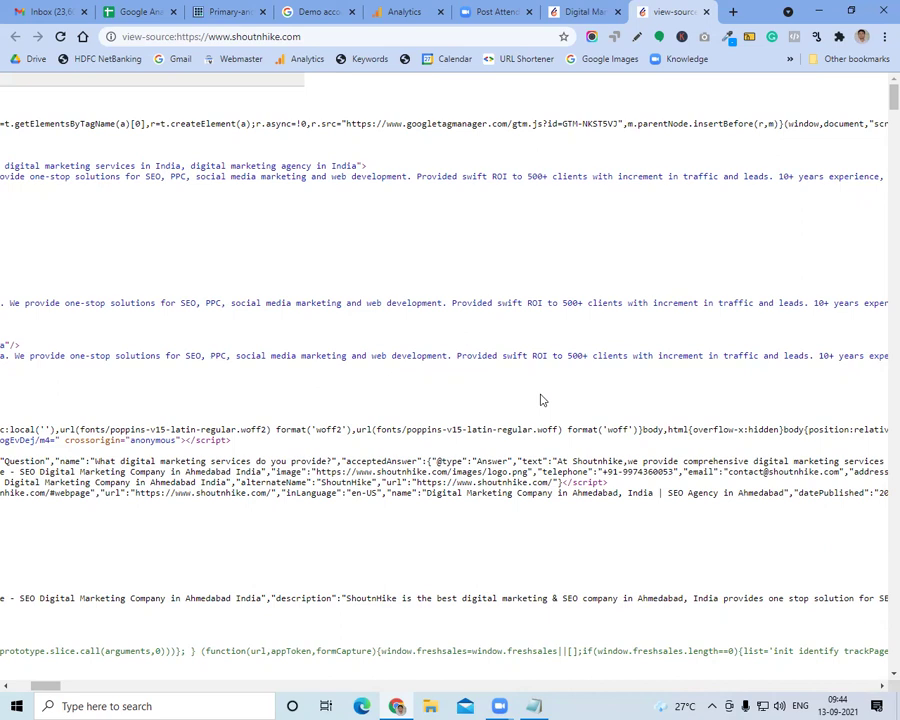
pyautogui.click(706, 12)
pyautogui.click(465, 8)
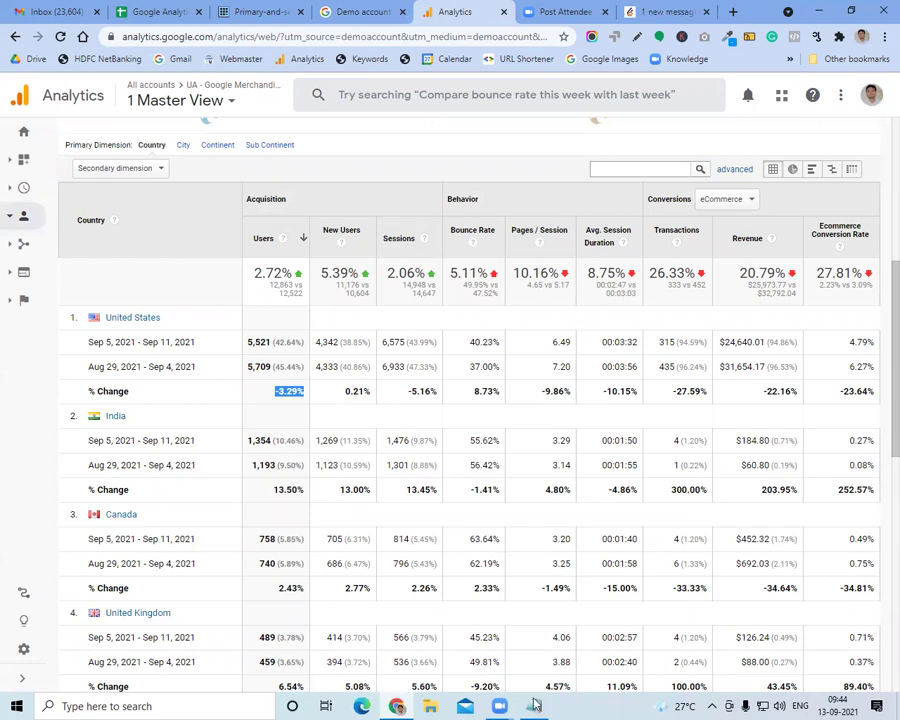
# Add a "Users -" line under Acquition in the Notepad notes, and move the Notepad window clear of the report's Acquisition columns
pyautogui.hotkey('alt', 'Tab')
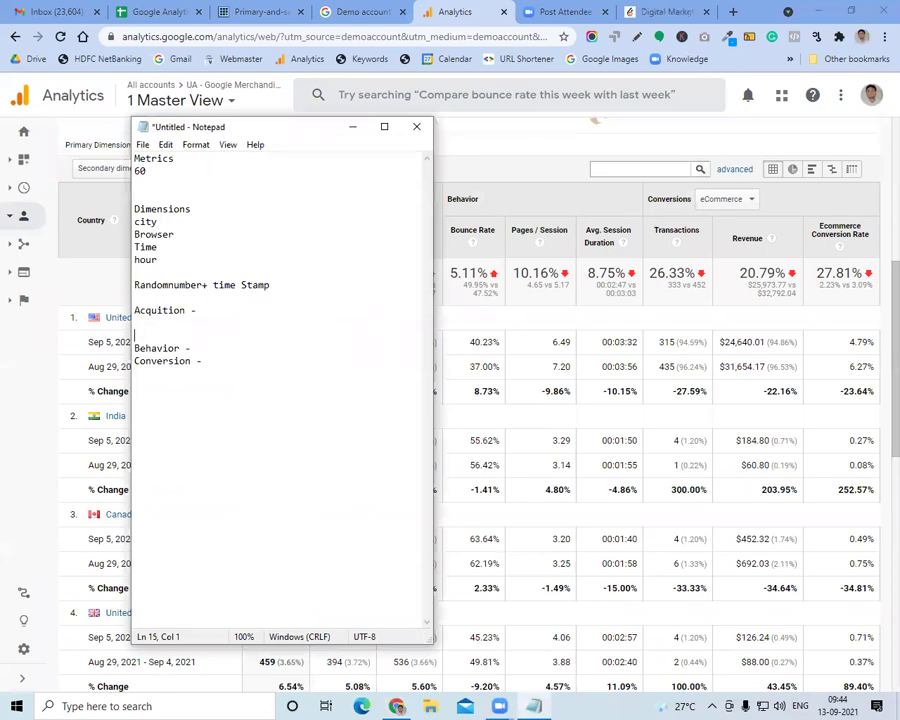
pyautogui.press('Up')
pyautogui.write('Users')
pyautogui.press('Return')
pyautogui.moveTo(232, 131); pyautogui.dragTo(573, 283)
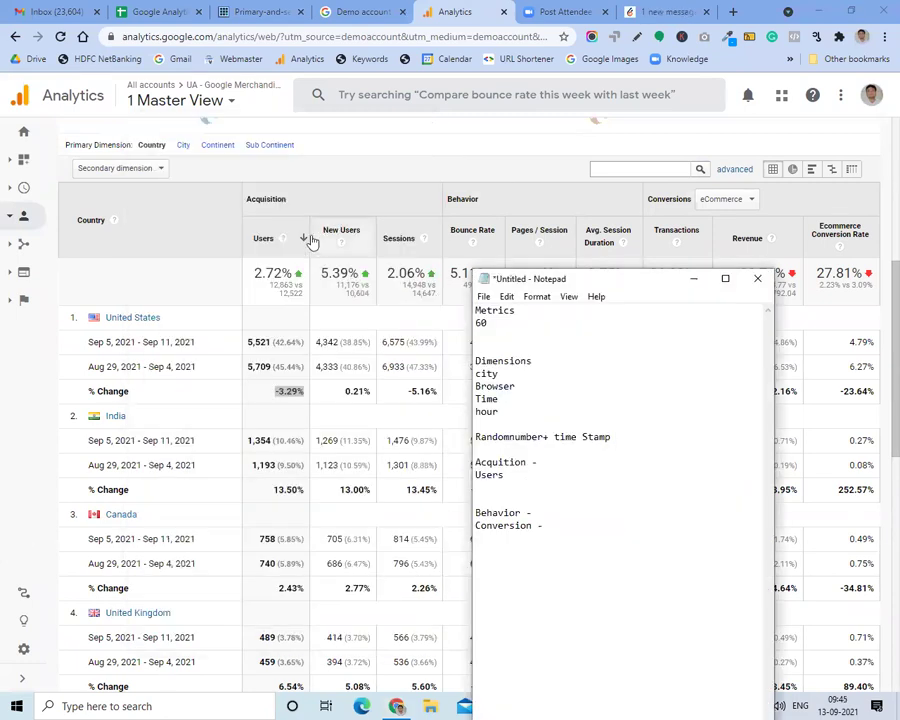
pyautogui.click(519, 478)
pyautogui.press('Return')
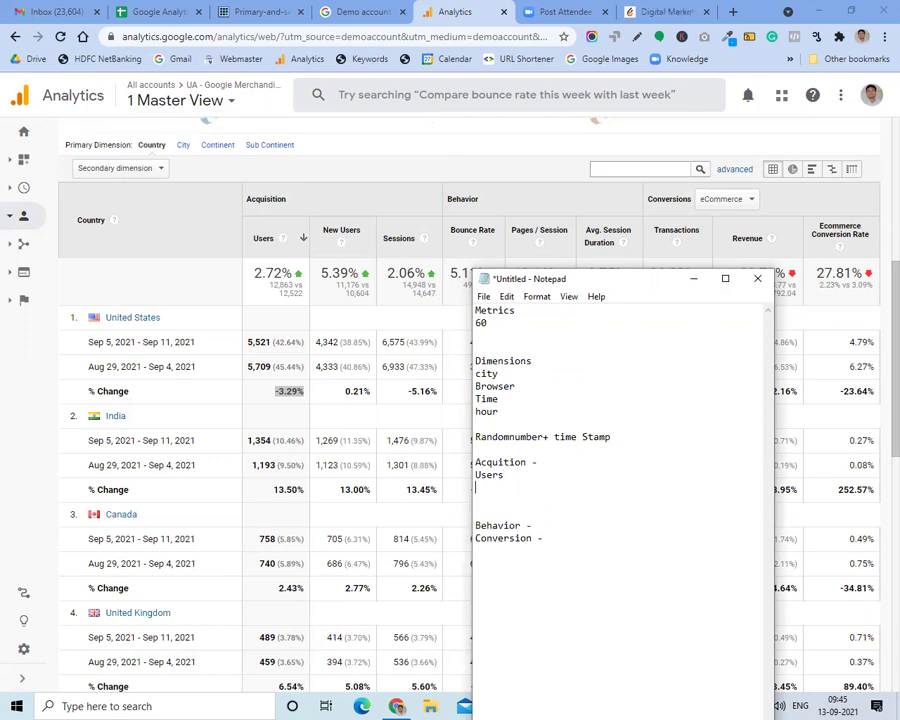
pyautogui.click(519, 478)
pyautogui.write('-')
# Load shoutnhike.com in a new incognito window and visit its small business SEO services page
pyautogui.click(884, 37)
pyautogui.click(738, 99)
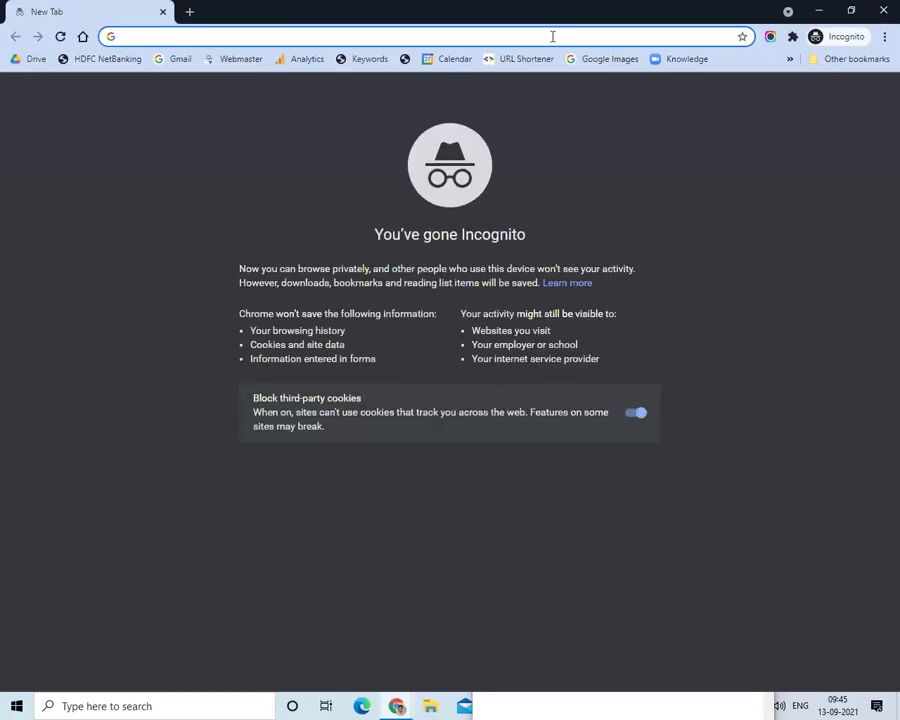
pyautogui.write('shout')
pyautogui.press('Return')
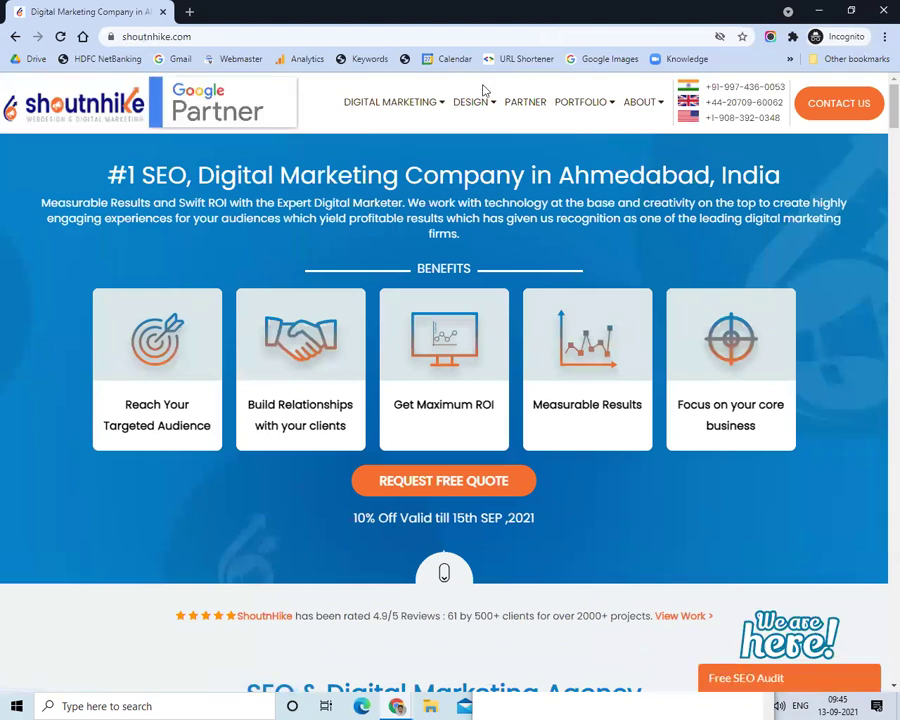
pyautogui.moveTo(400, 102)
pyautogui.click(520, 170)
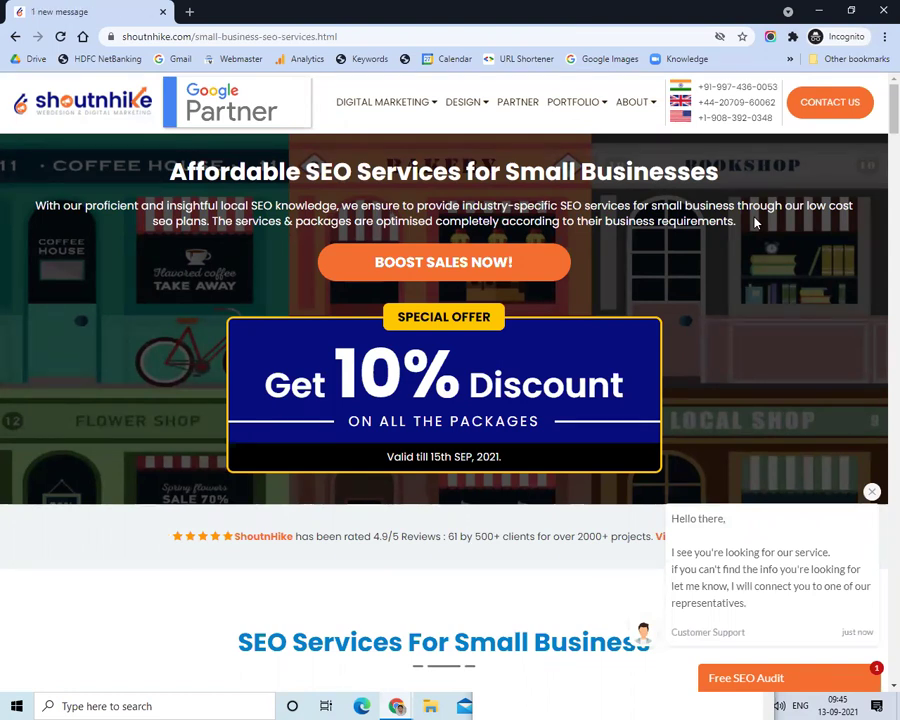
# Replace the incognito tab with a fresh one and load shoutnhike.com again to simulate a return visit
pyautogui.click(189, 12)
pyautogui.click(163, 12)
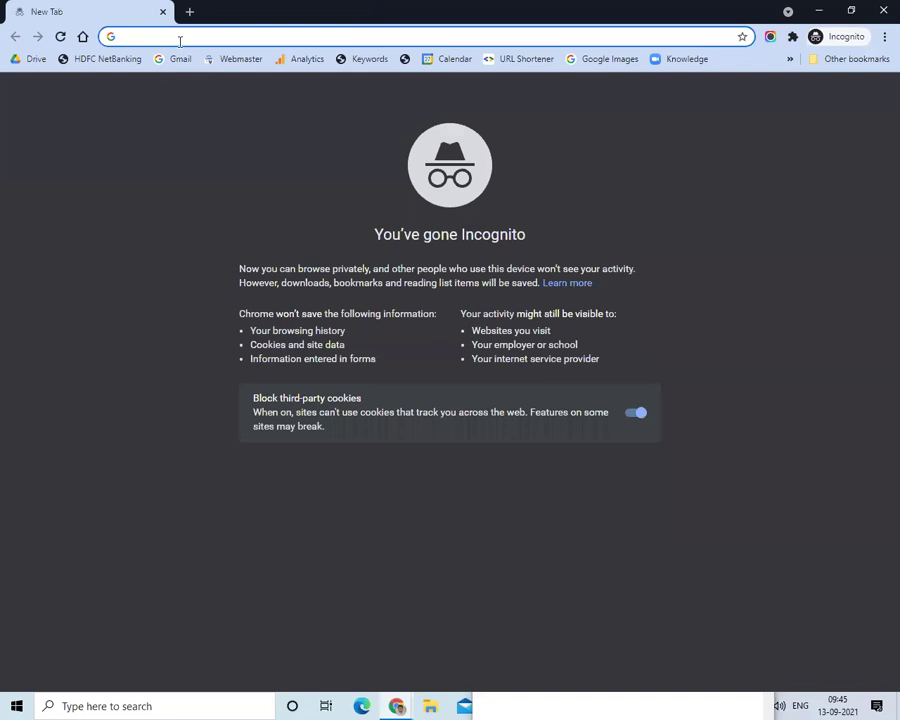
pyautogui.write('shout')
pyautogui.press('Return')
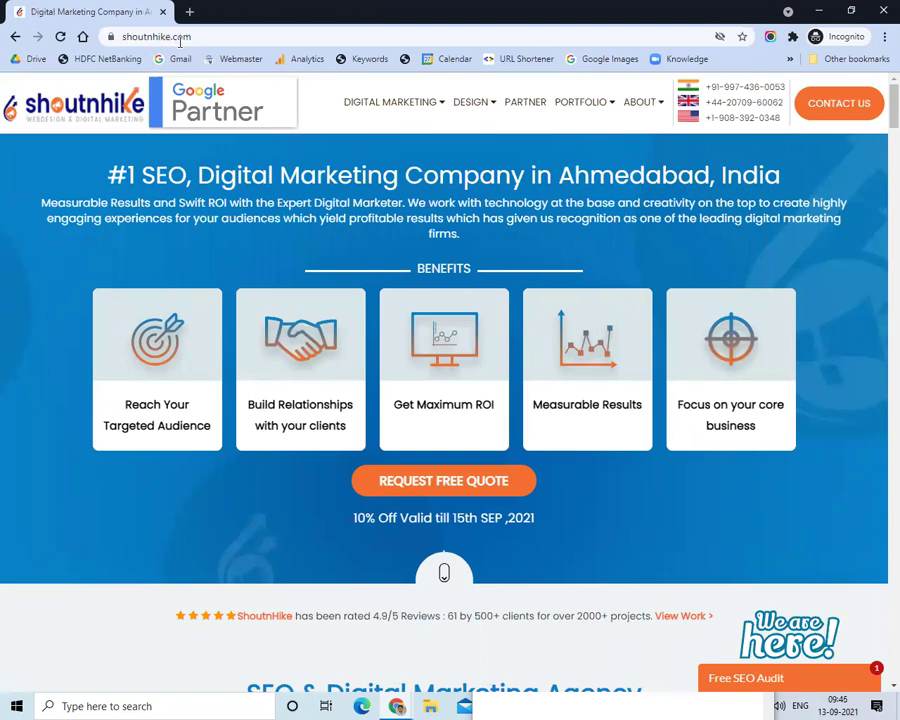
# Minimize the incognito window and examine the Location report's compared date ranges alongside the Acquisition and Behavior metrics
pyautogui.click(819, 11)
pyautogui.scroll(6, 769, 210)
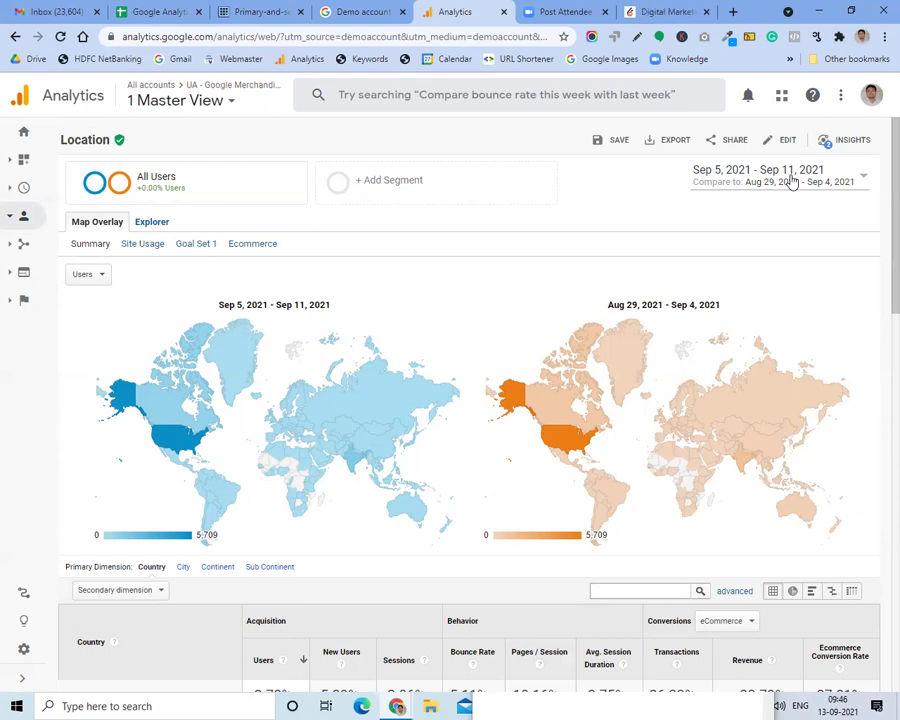
pyautogui.scroll(-3, 526, 336)
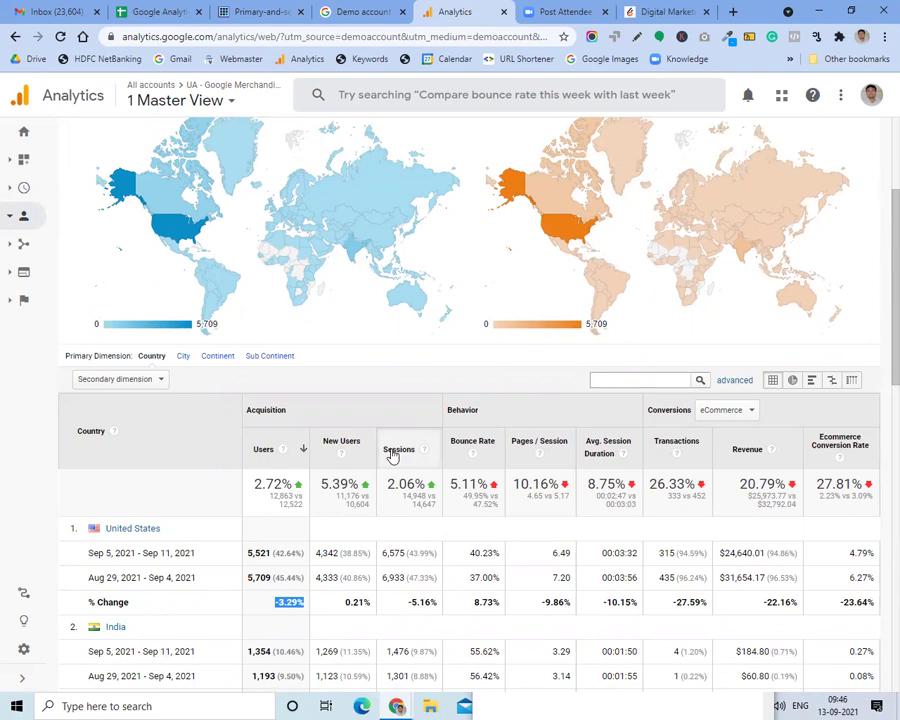
pyautogui.scroll(3, 393, 455)
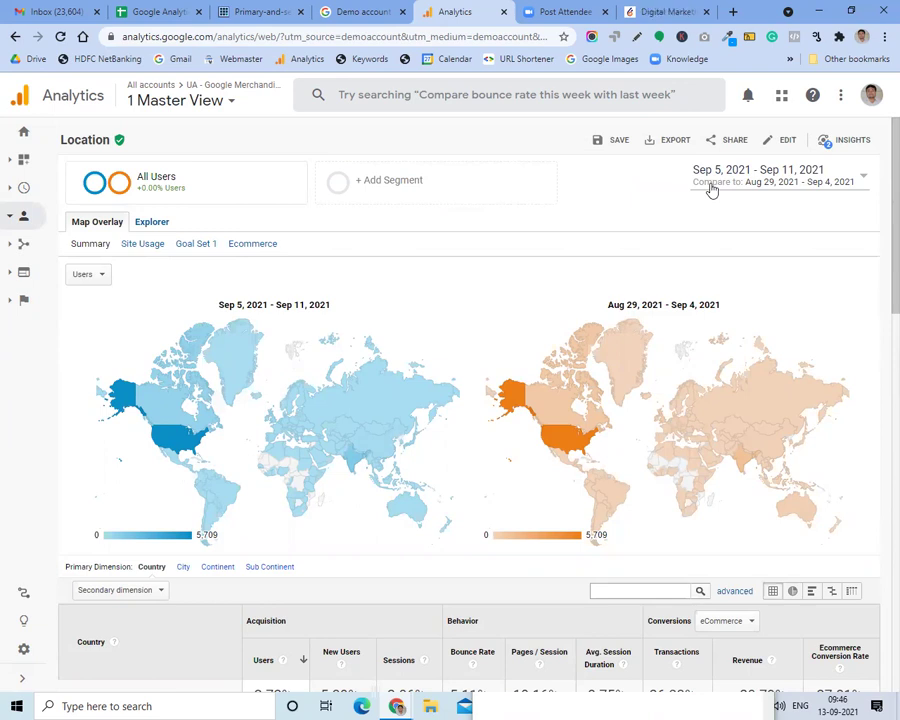
pyautogui.scroll(-3, 695, 250)
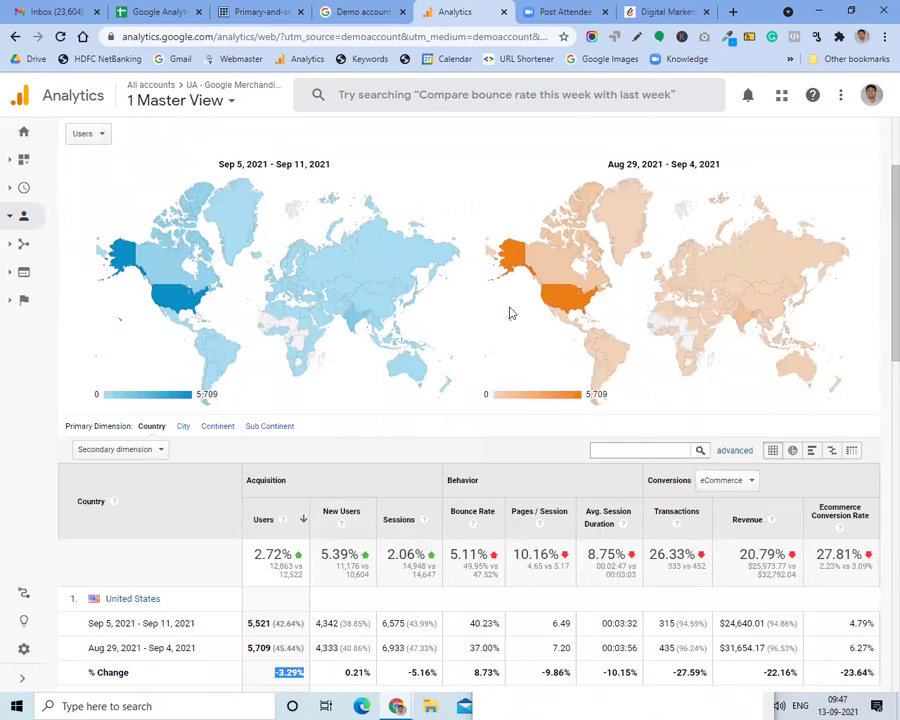
pyautogui.scroll(3, 576, 157)
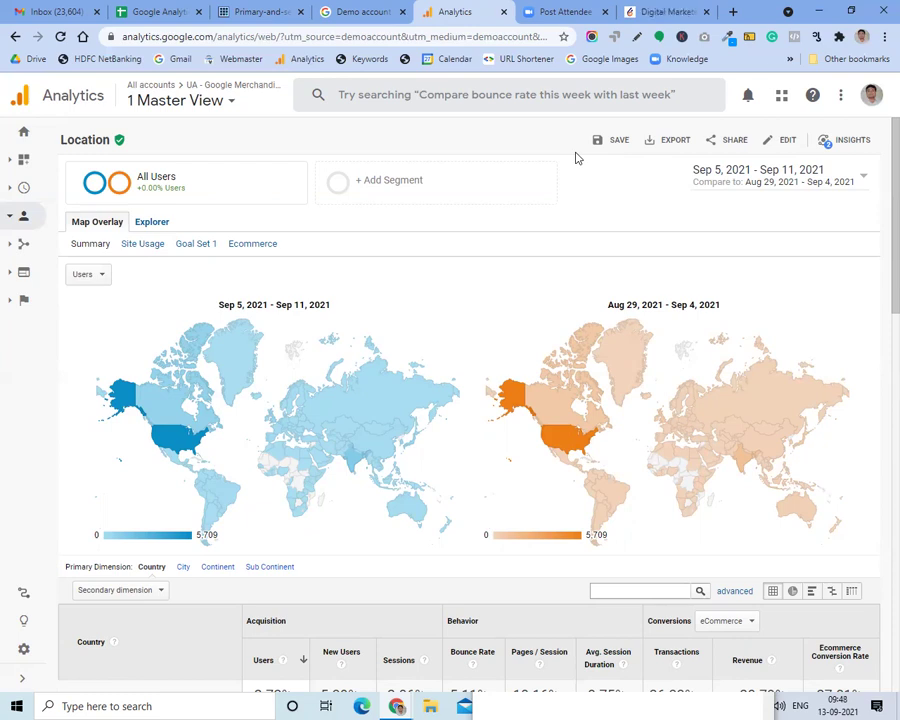
pyautogui.scroll(-2, 522, 291)
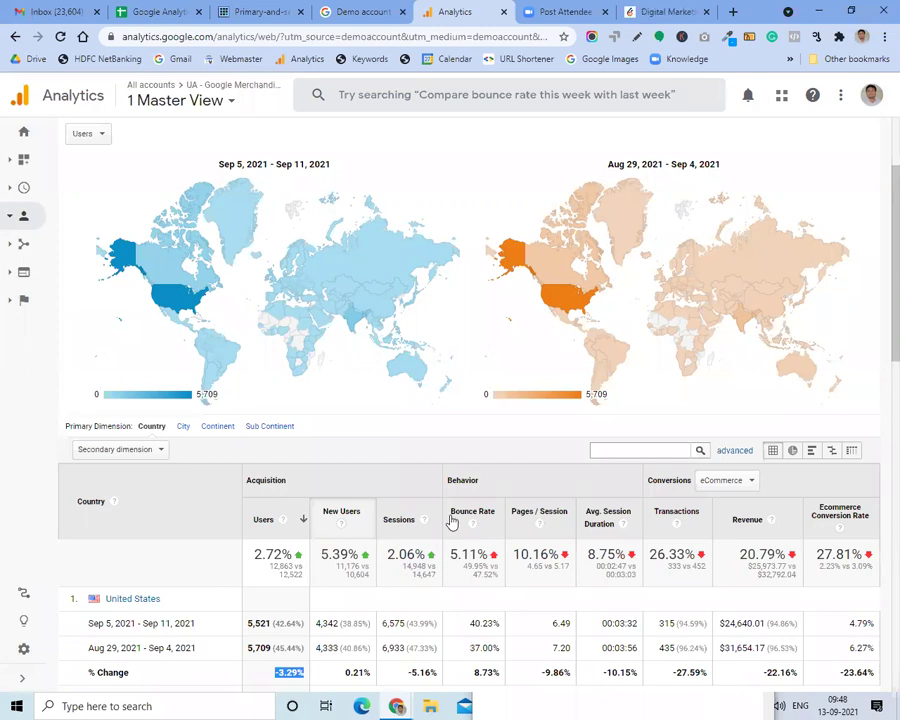
# Add the line "Ranking has been increased" under Users in the Notepad notes
pyautogui.hotkey('alt', 'Tab')
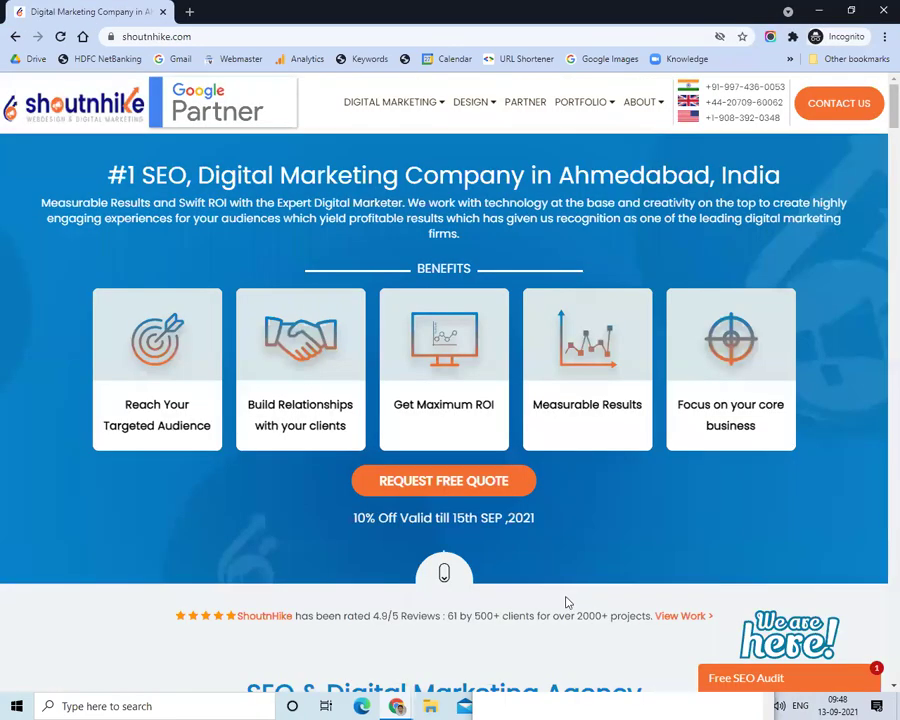
pyautogui.hotkey('alt', 'Tab')
pyautogui.press('Tab')
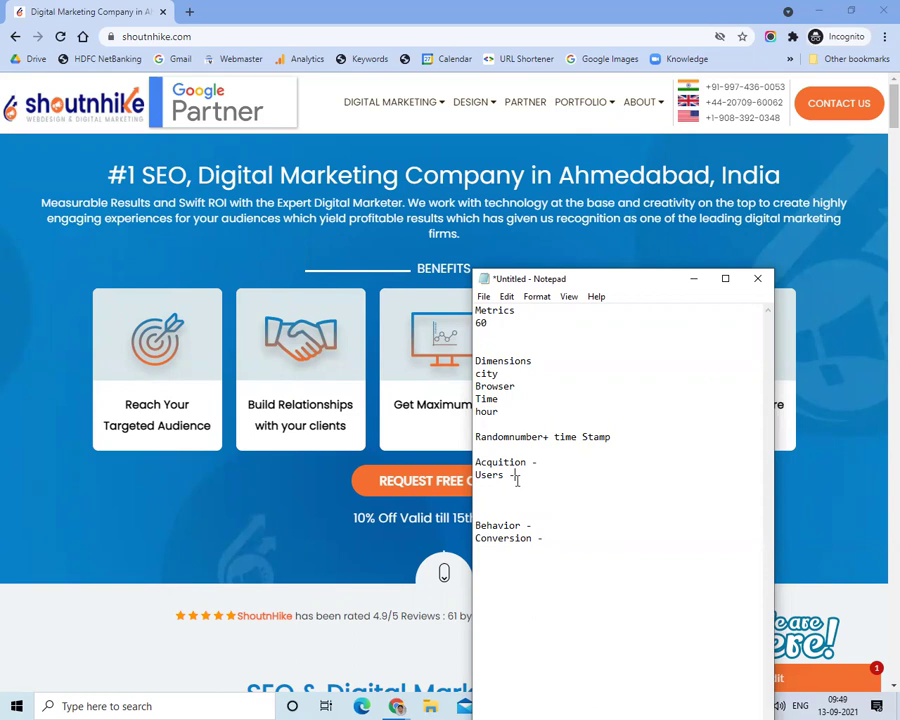
pyautogui.press('Return')
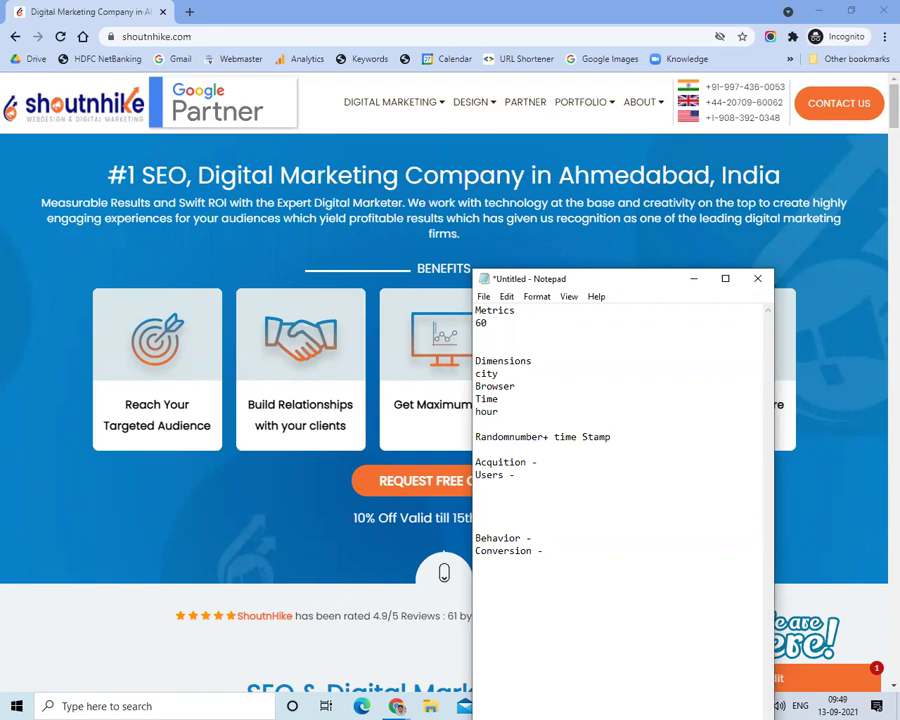
pyautogui.write('Ranking has ')
pyautogui.write('been')
pyautogui.press('BackSpace')
pyautogui.write('en increased')
pyautogui.press('Return')
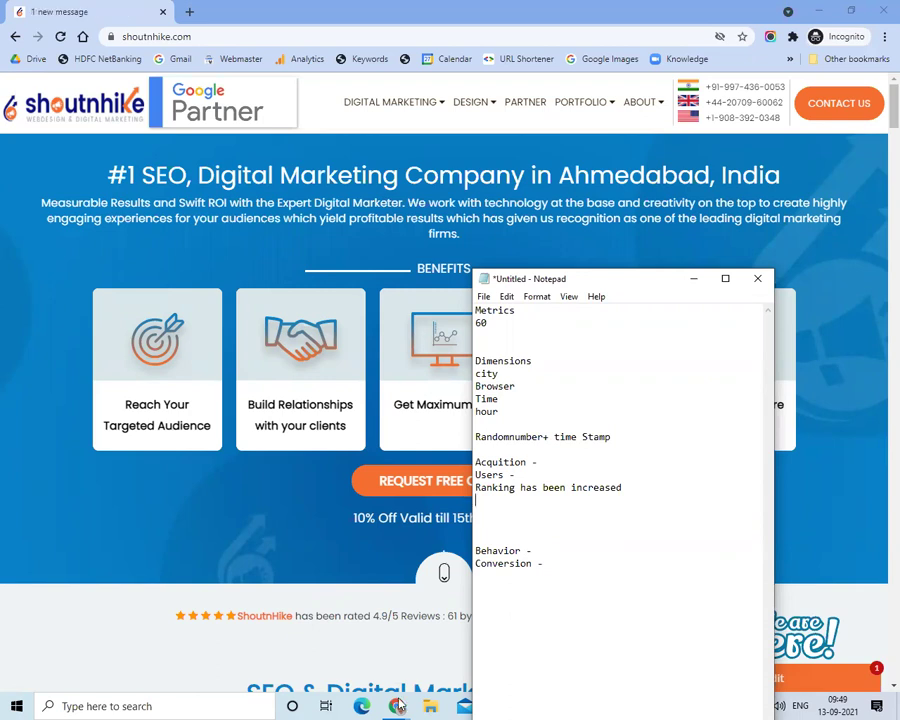
# Show the Location report's date comparison again, and add the line "Seasonal effect" to the Users reasons in Notepad
pyautogui.click(399, 706)
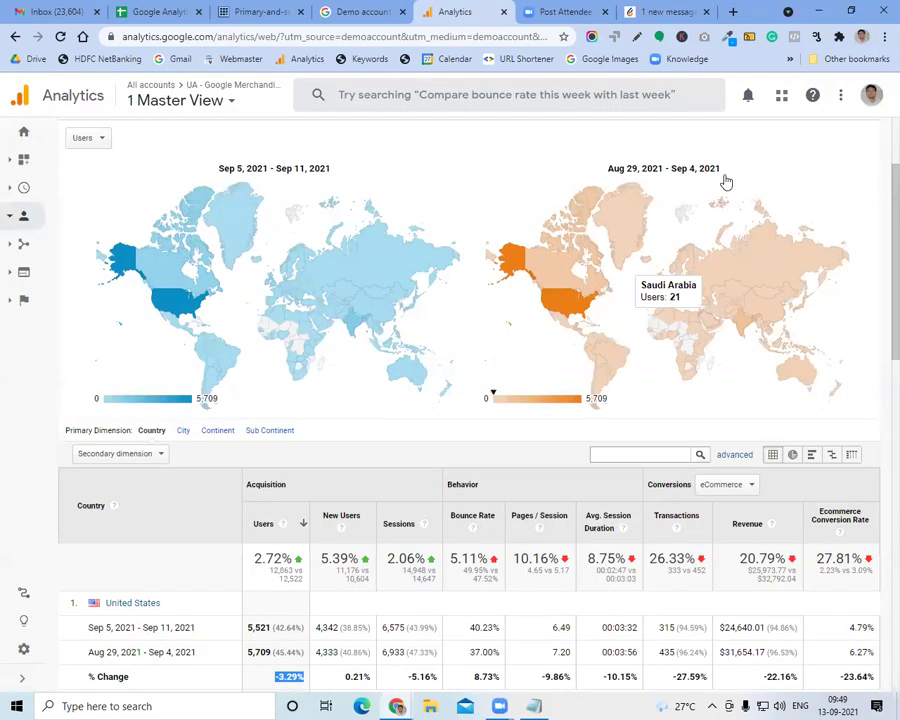
pyautogui.scroll(3, 812, 172)
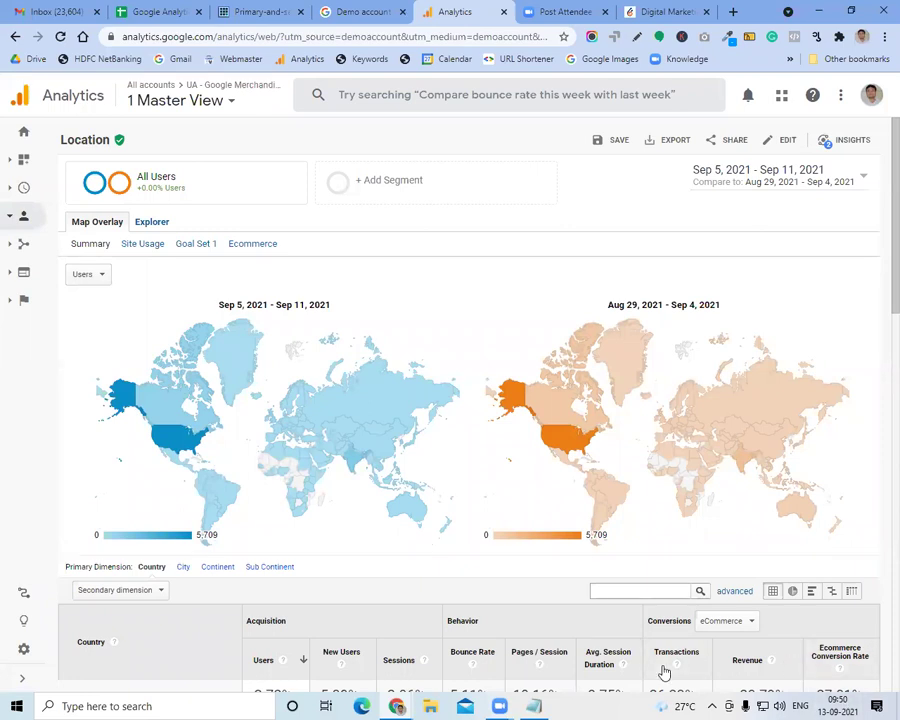
pyautogui.click(534, 706)
pyautogui.write('Seasonal effect')
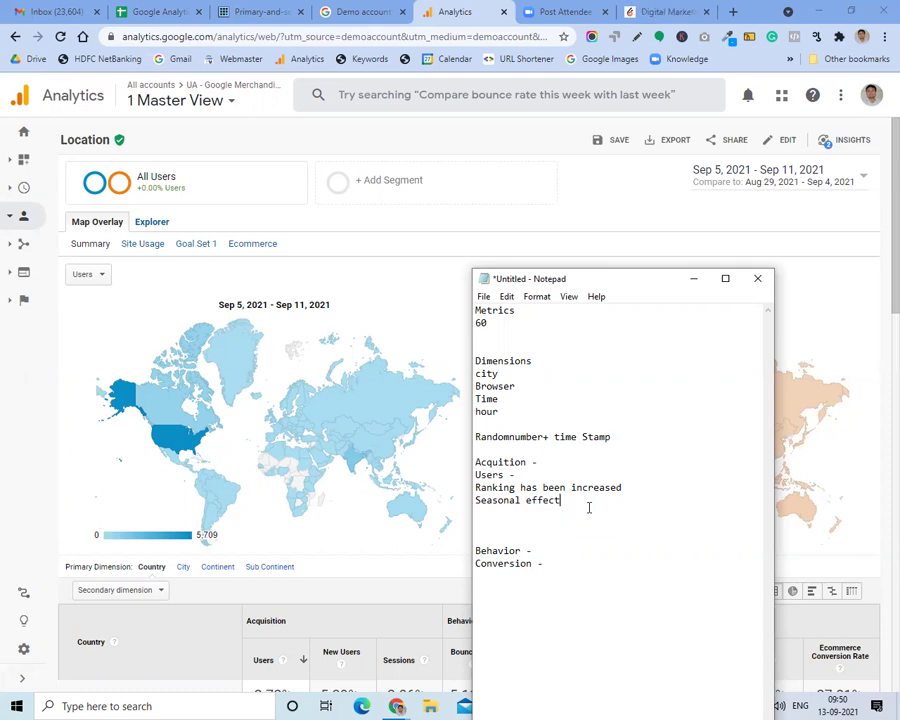
pyautogui.press('Return')
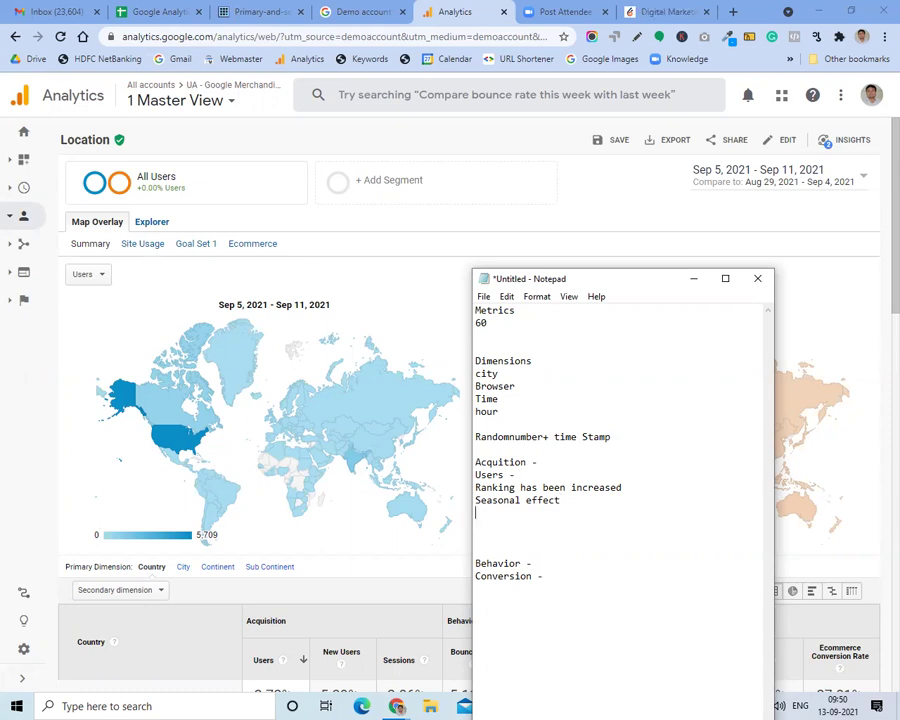
# Add the lines "Website design" and "Wesite userfriendlyness" to the Users reasons in Notepad
pyautogui.write('Website design')
pyautogui.press('Return')
pyautogui.write('Ra')
pyautogui.press('BackSpace')
pyautogui.press('BackSpace')
pyautogui.write('Web')
pyautogui.press('BackSpace')
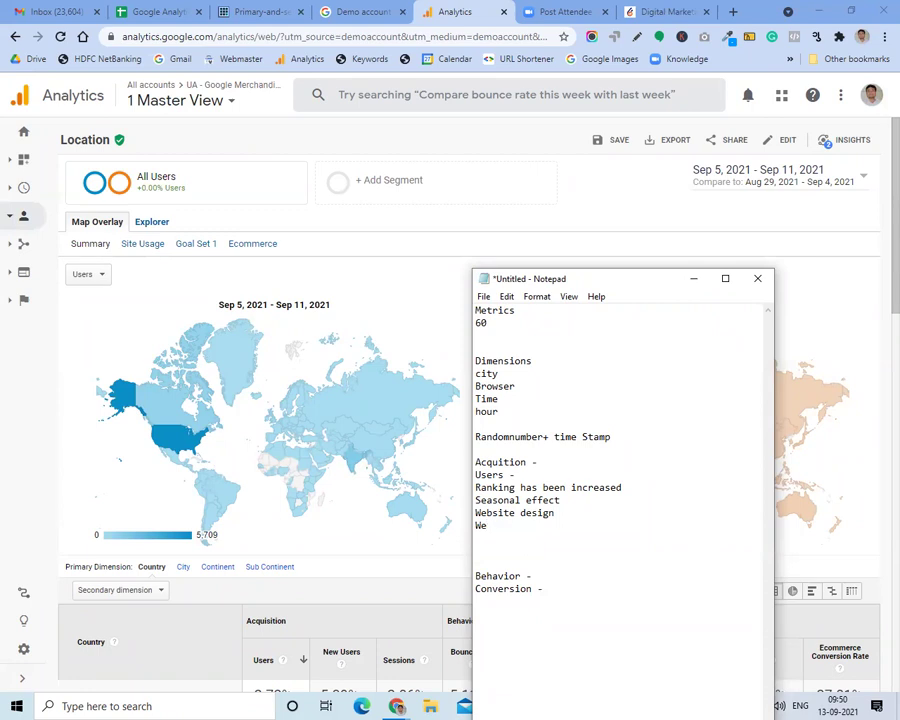
pyautogui.write('site userfriendlyness')
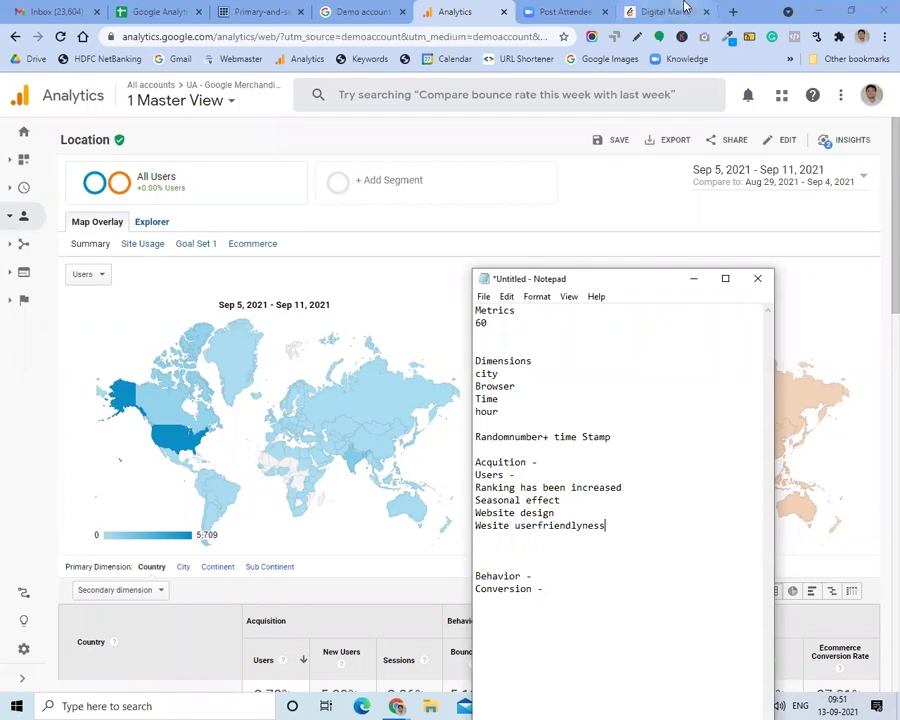
# Open the shoutnhike.com page in Responsive Viewer and look through its device list and phone previews
pyautogui.click(686, 8)
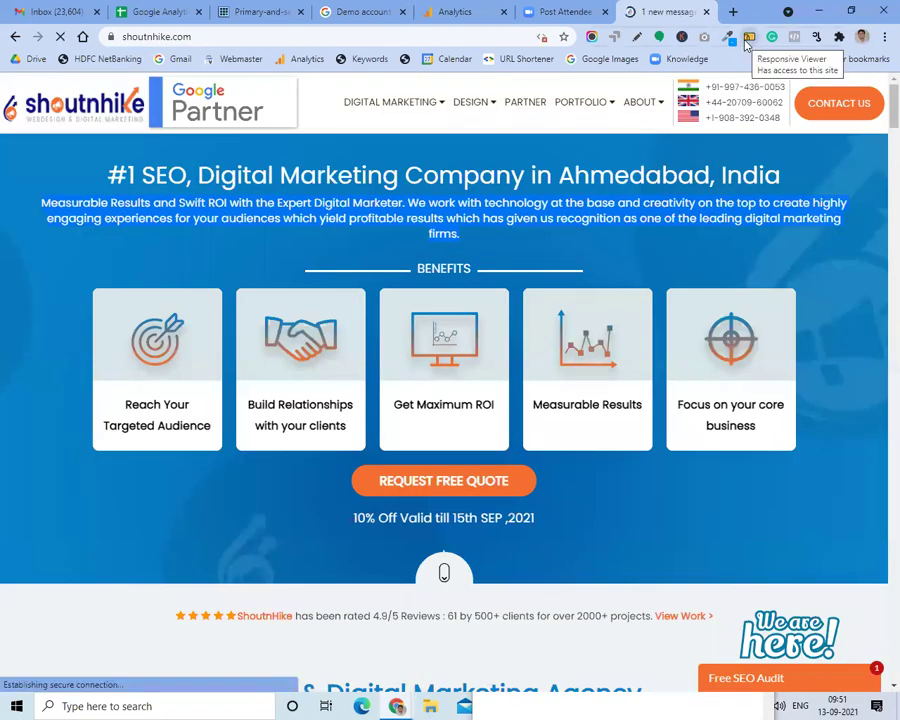
pyautogui.click(748, 40)
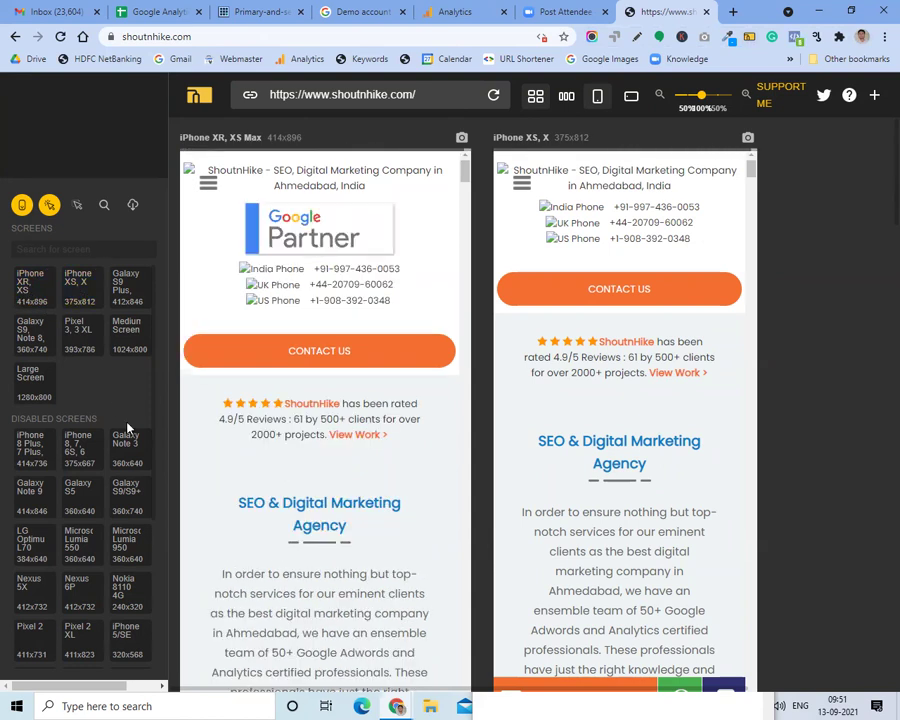
pyautogui.scroll(-3, 125, 445)
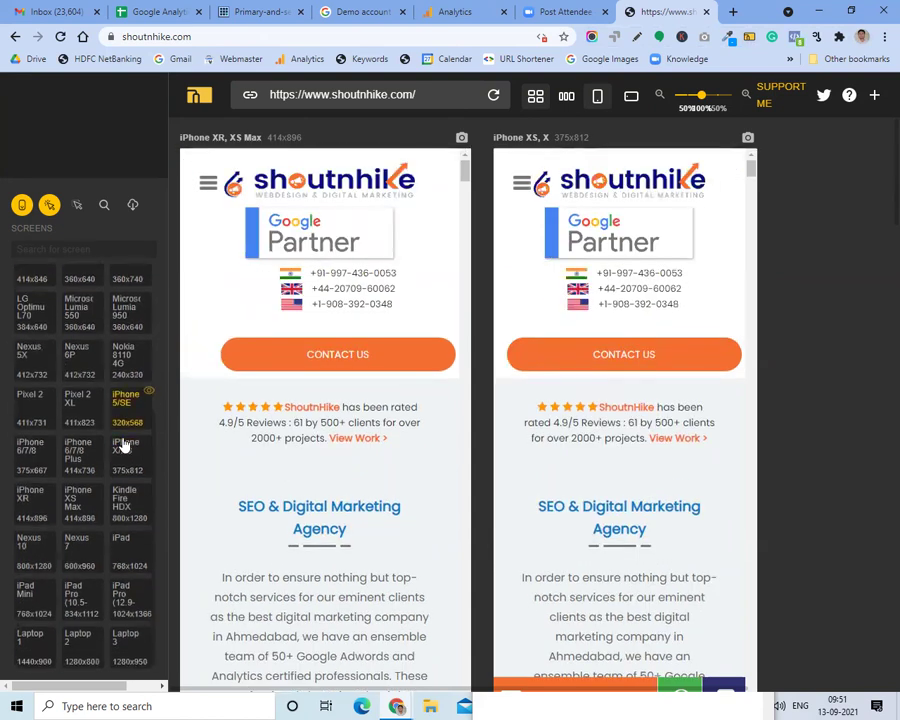
pyautogui.scroll(-3, 479, 395)
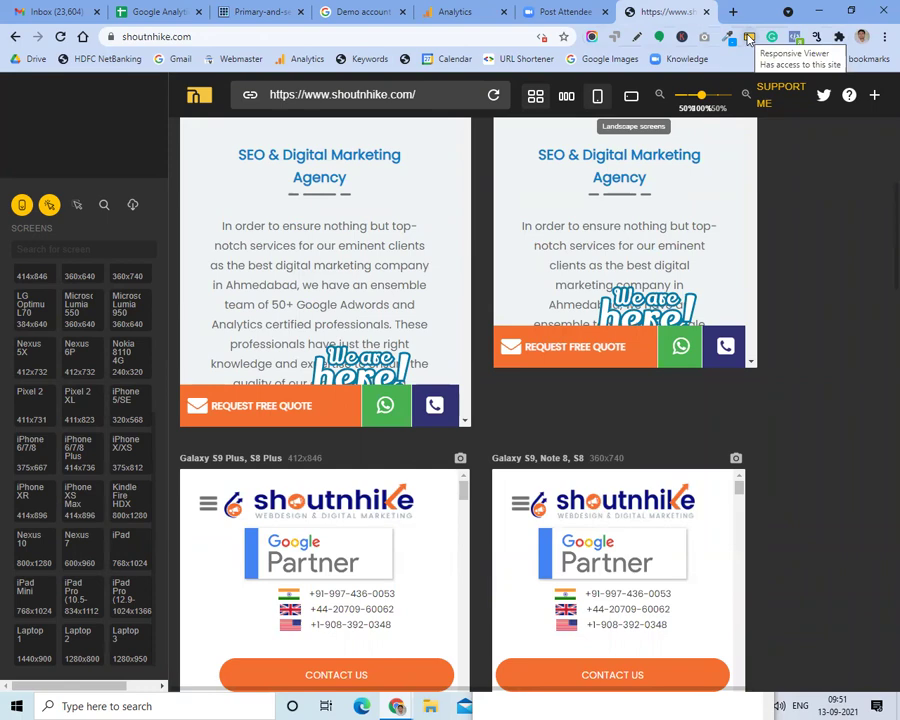
# Switch to the Notepad notes and enlarge their window to fill the screen
pyautogui.scroll(3, 267, 320)
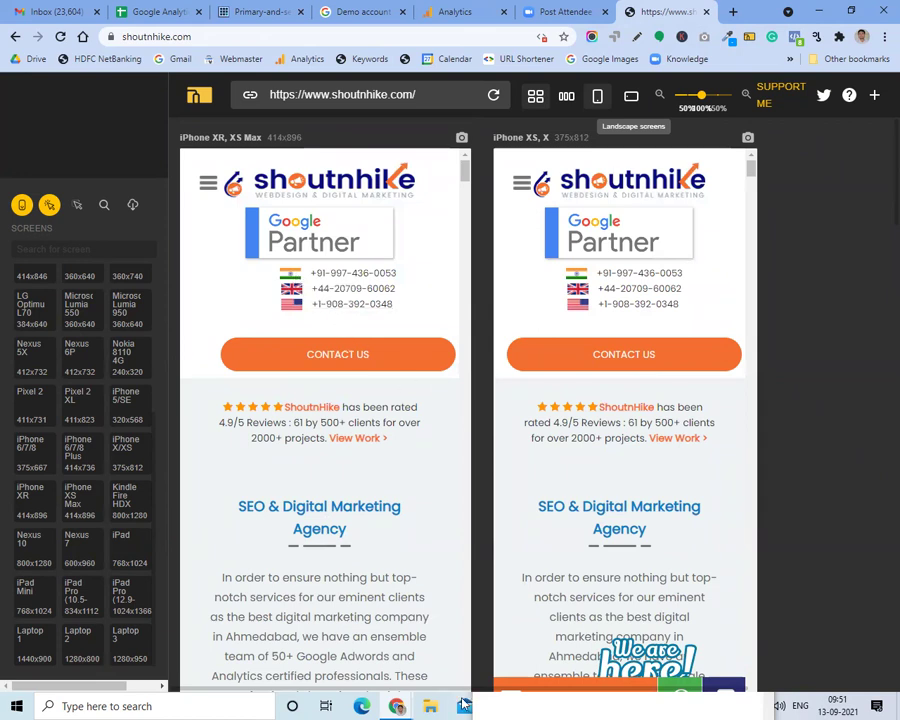
pyautogui.click(533, 706)
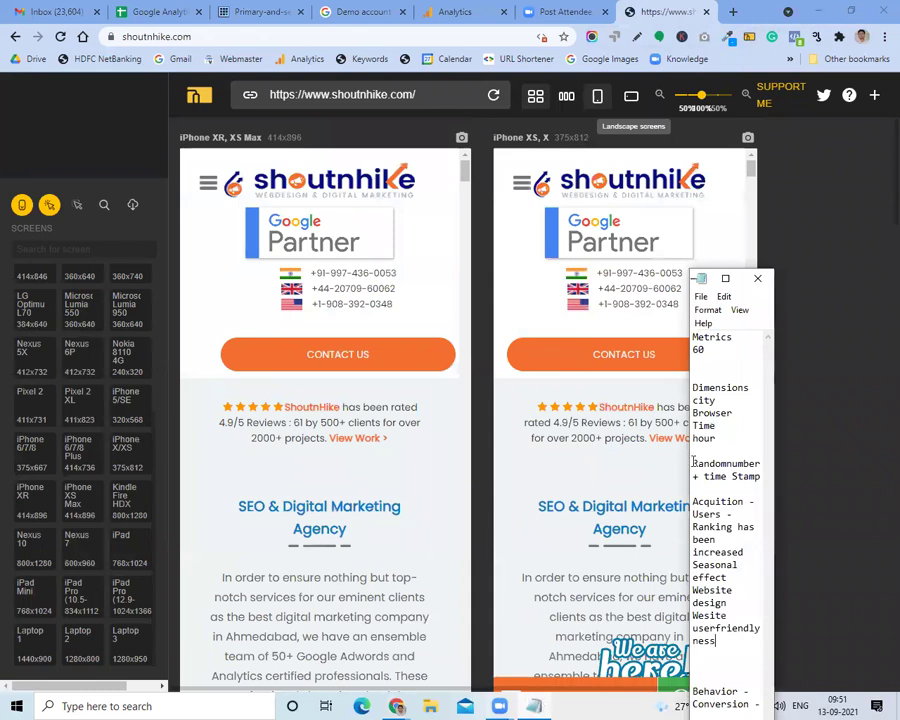
pyautogui.click(725, 279)
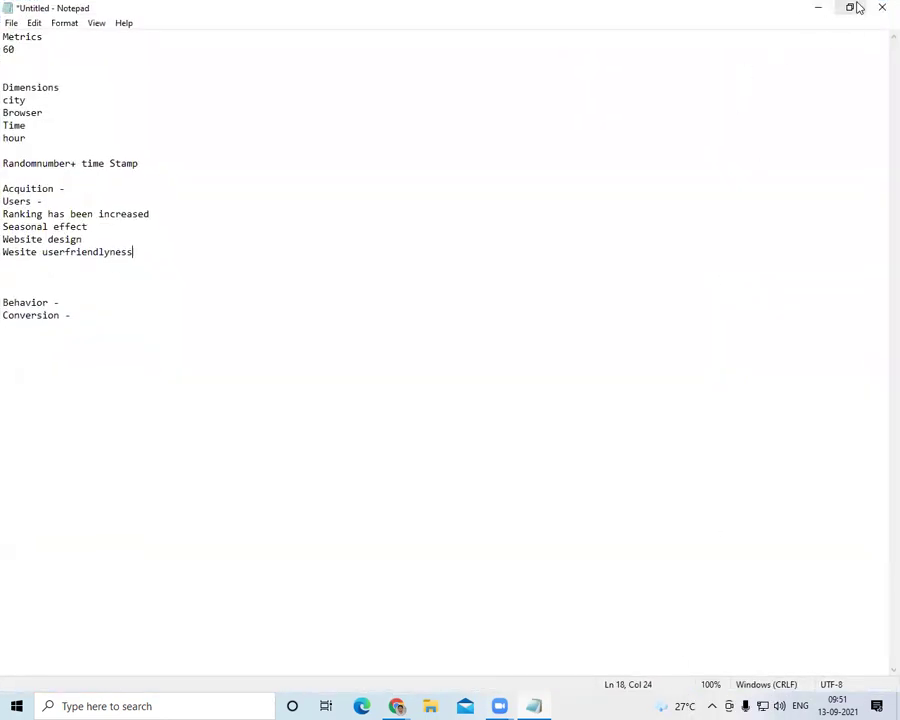
pyautogui.click(852, 7)
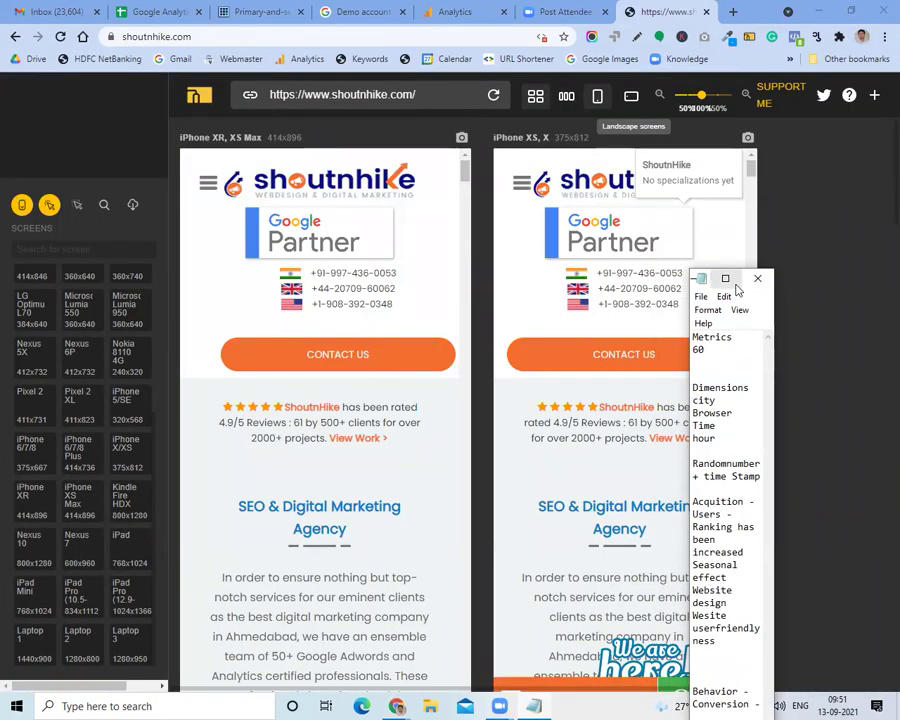
pyautogui.click(701, 279)
pyautogui.click(700, 254)
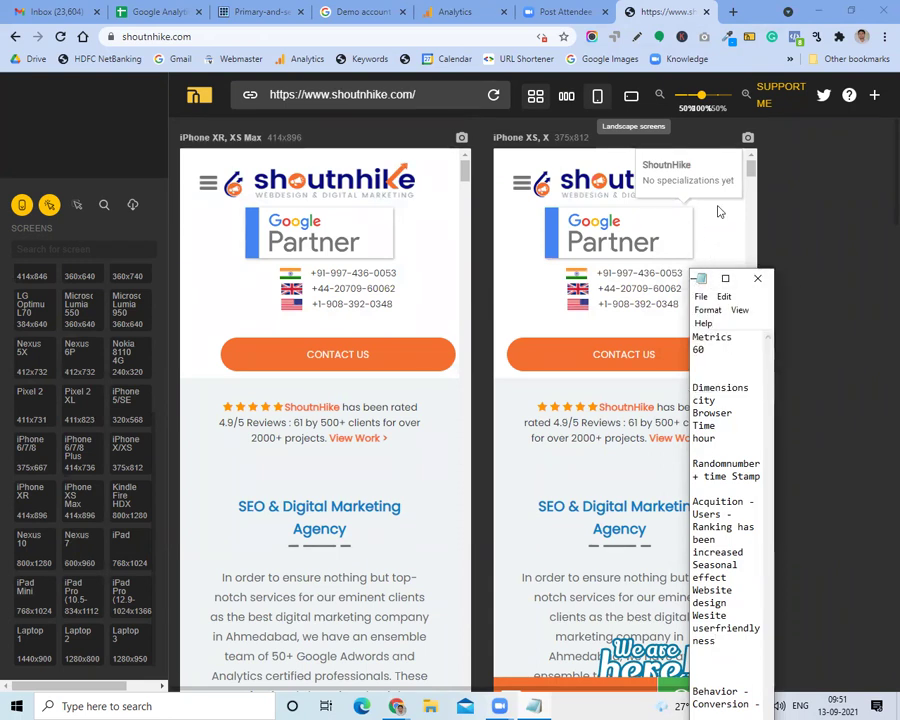
pyautogui.doubleClick(714, 274)
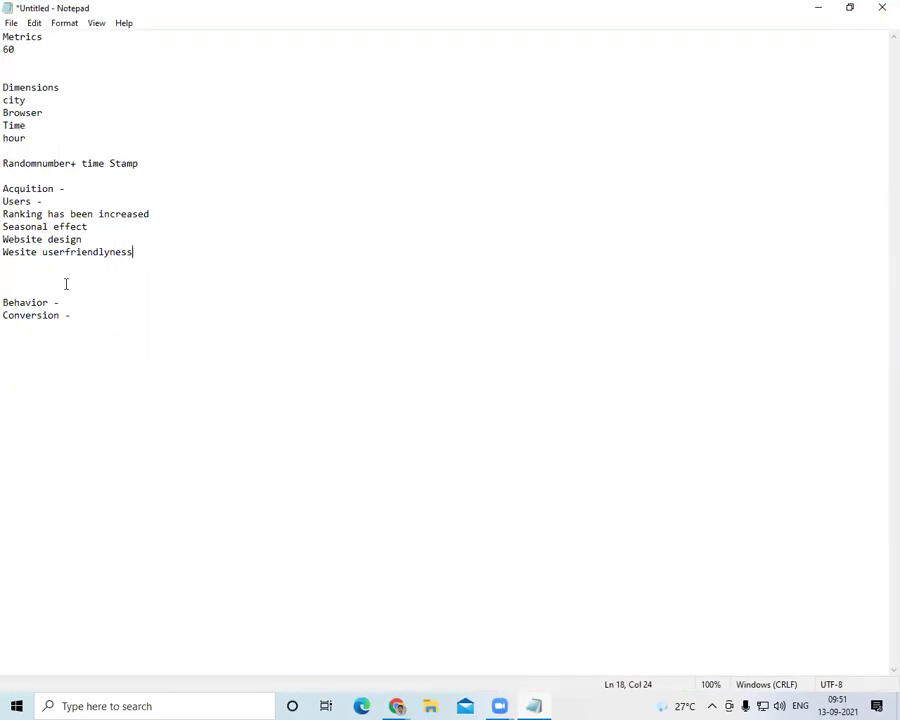
# Add the line "Page loading time" to the end of the Users reasons
pyautogui.press('Return')
pyautogui.write('Page loding time')
pyautogui.press('Left')
pyautogui.press('Left')
pyautogui.press('Left')
pyautogui.press('Left')
pyautogui.press('Left')
pyautogui.press('Left')
pyautogui.press('Left')
pyautogui.press('Left')
pyautogui.press('Left')
pyautogui.write('a')
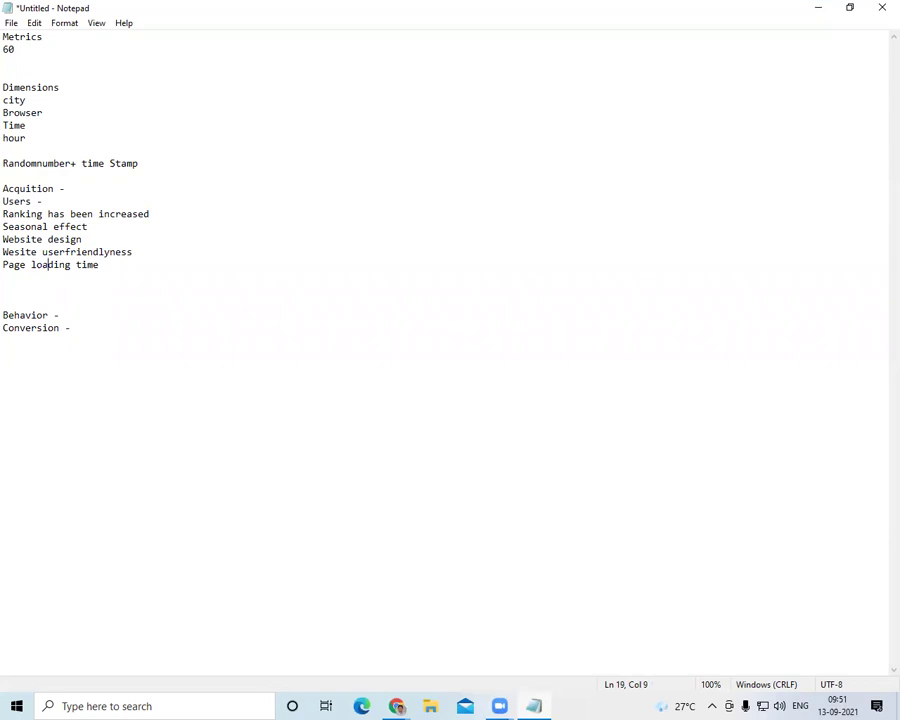
# Open the shoutnhike.com homepage in a new browser tab to demonstrate page loading
pyautogui.hotkey('alt', 'Tab')
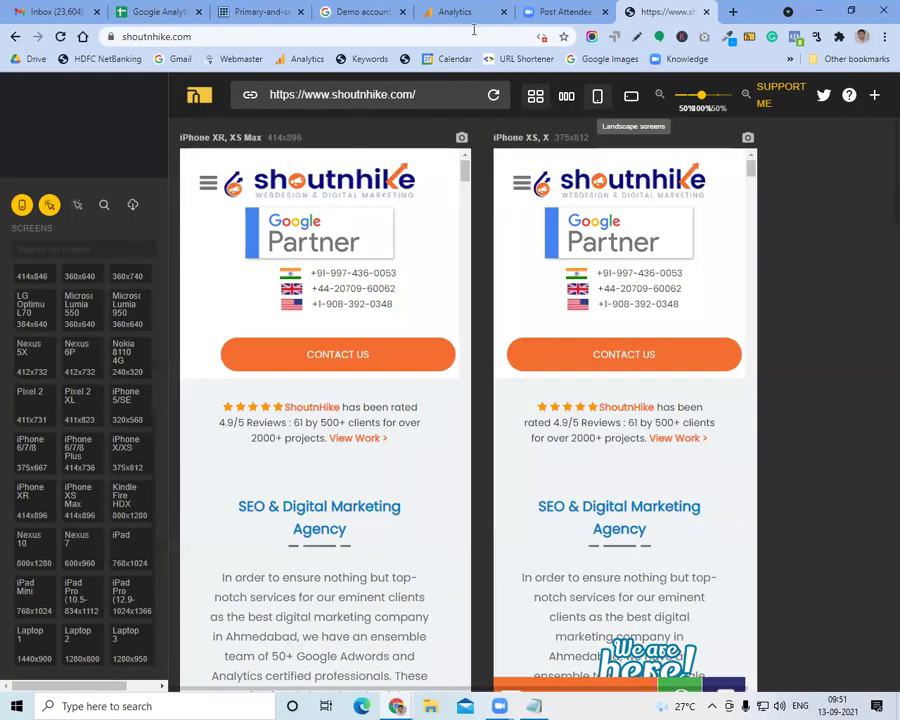
pyautogui.hotkey('ctrl', 't')
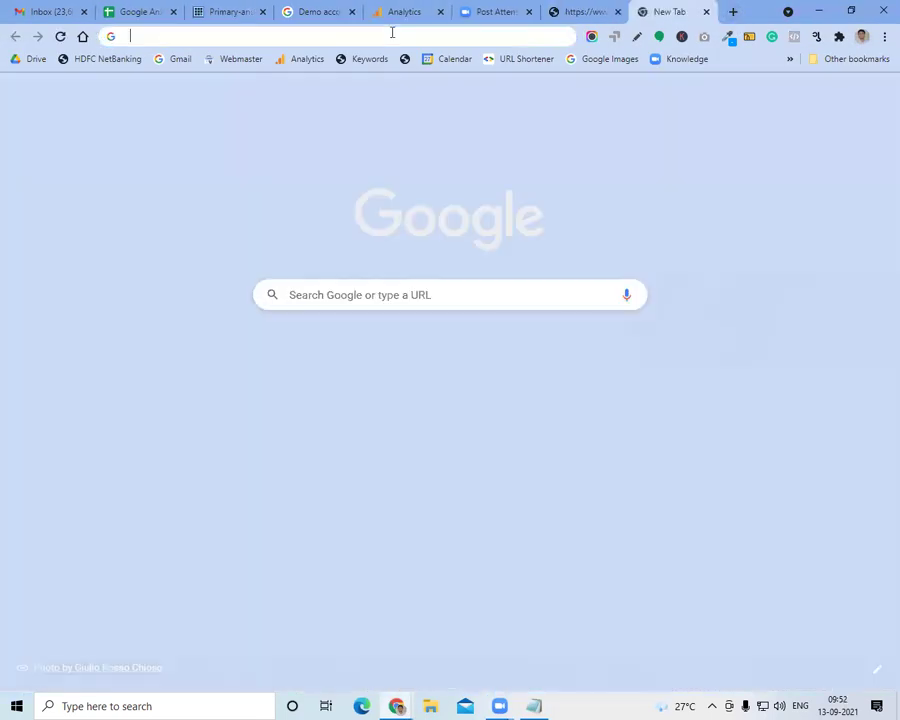
pyautogui.write('shoutnhike.com')
pyautogui.press('Return')
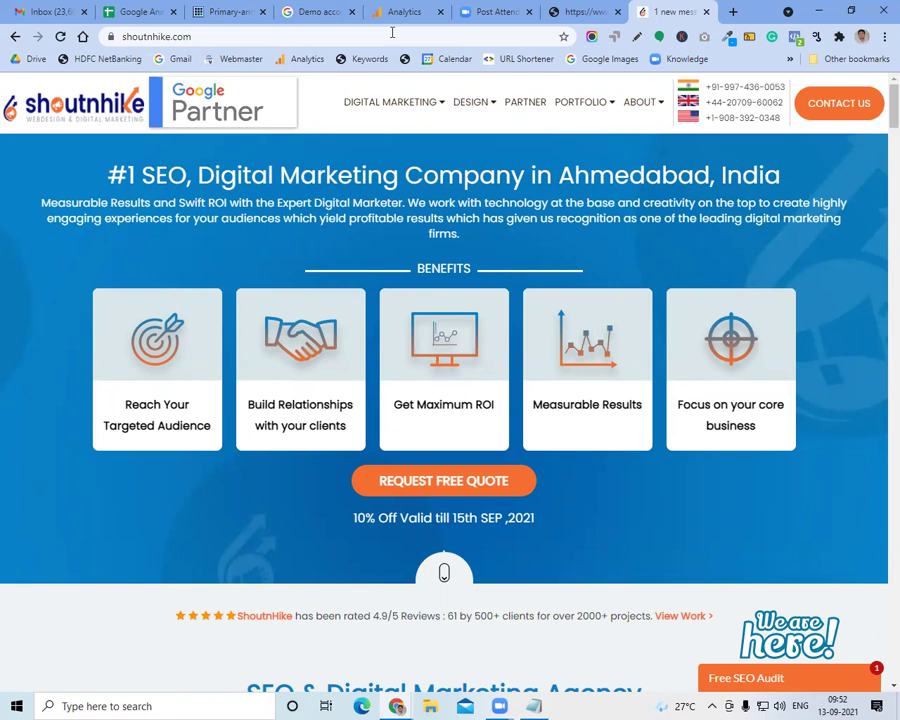
# Add the lines "Paid marketing" and "Referral Traffic" to the Users reasons in Notepad
pyautogui.click(533, 706)
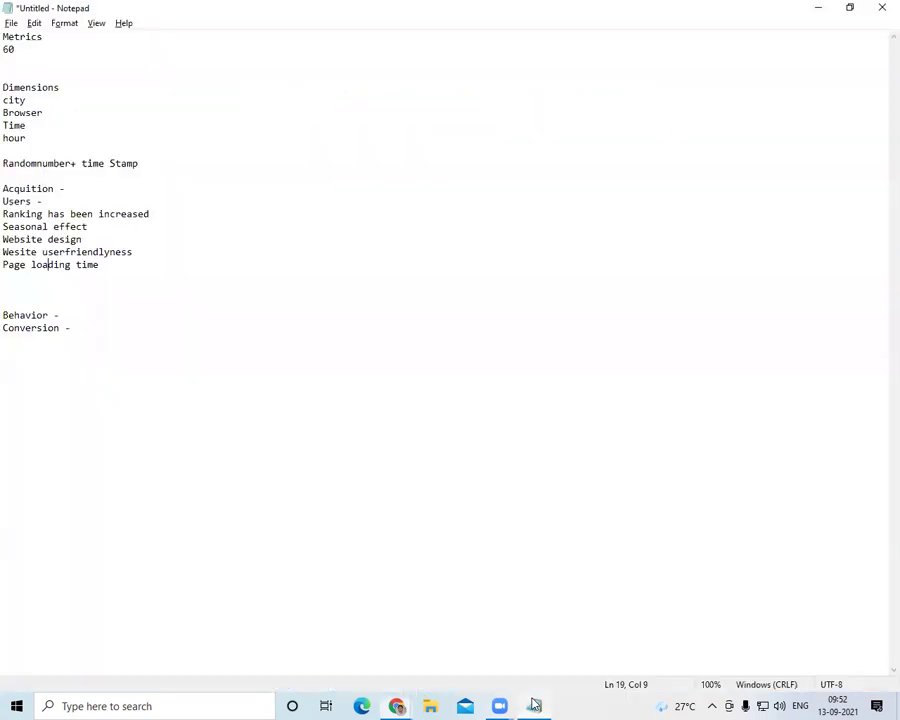
pyautogui.click(112, 265)
pyautogui.press('Return')
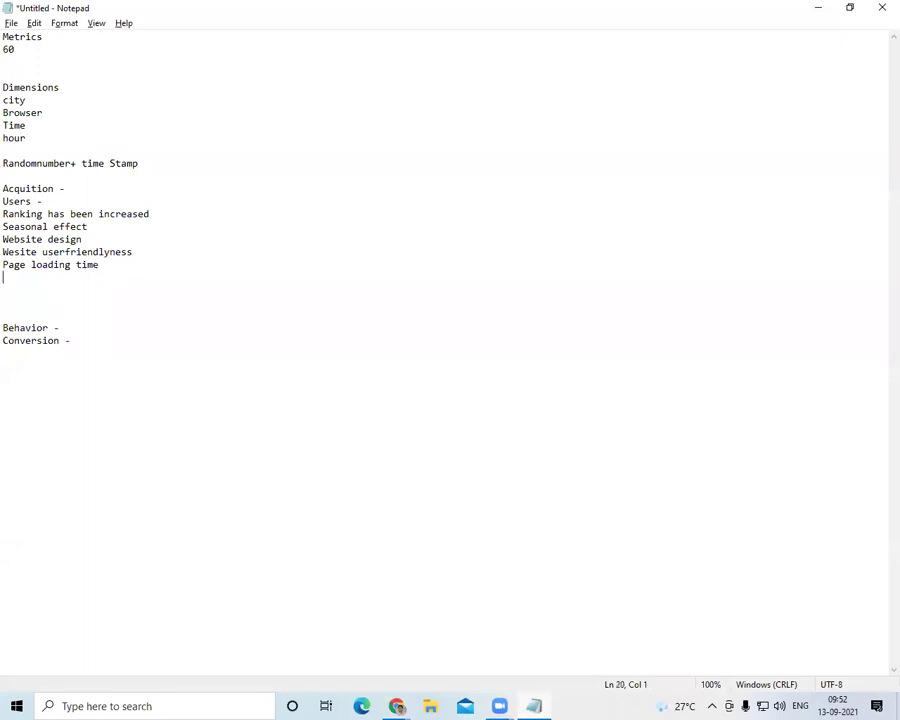
pyautogui.write('R')
pyautogui.press('BackSpace')
pyautogui.write('Paid marketing')
pyautogui.press('Return')
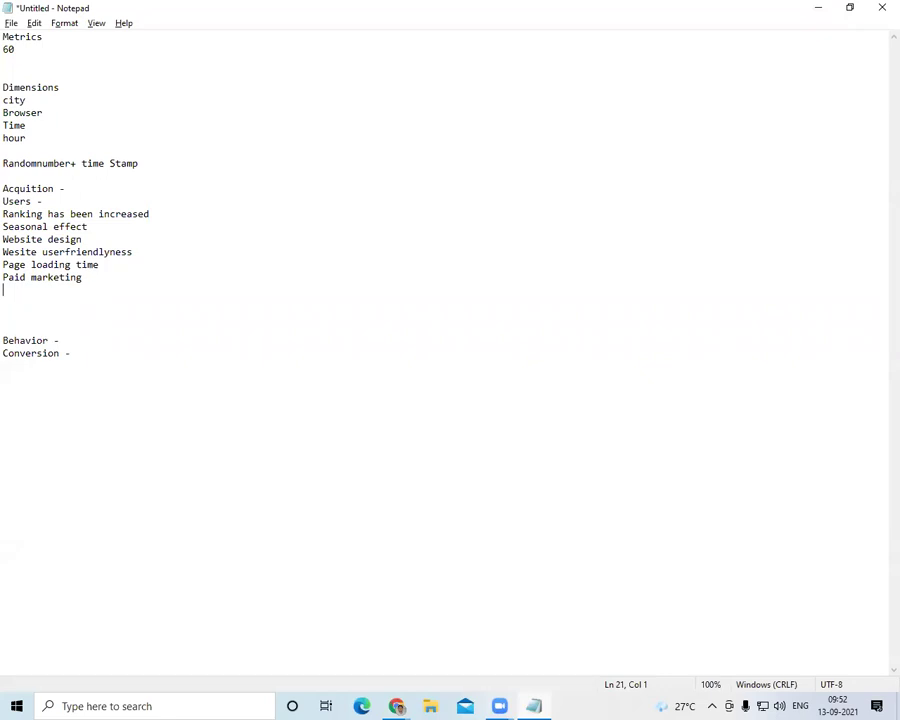
pyautogui.write('Referral Traffic')
# Highlight the Users reasons and the "Website design" line, and show the shoutnhike.com homepage as an example
pyautogui.keyDown('shift'); pyautogui.click(4, 214); pyautogui.keyUp('shift')
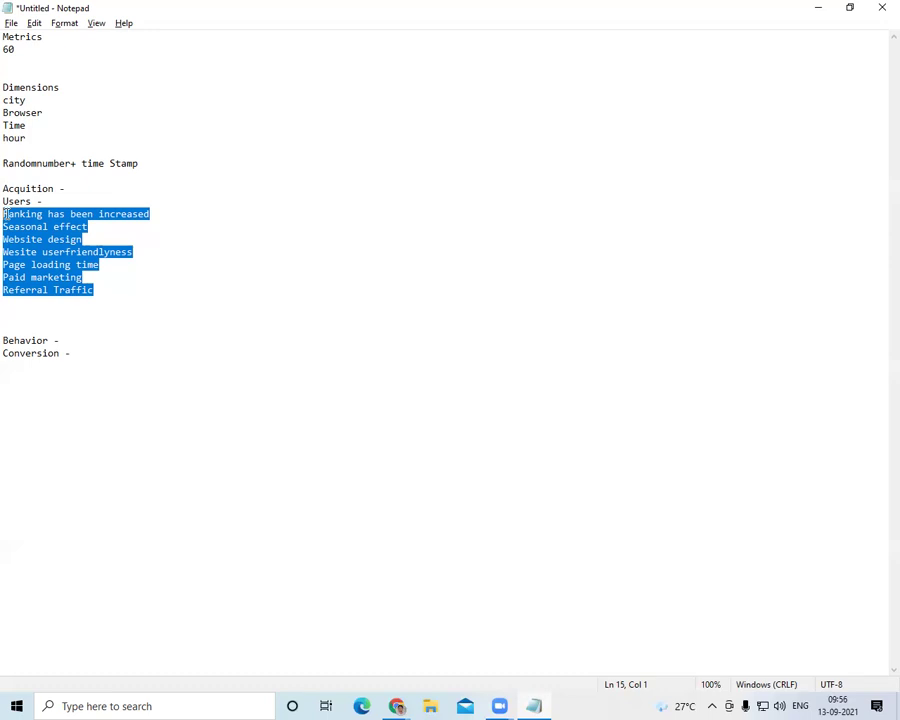
pyautogui.click(94, 241)
pyautogui.moveTo(94, 243); pyautogui.dragTo(4, 239)
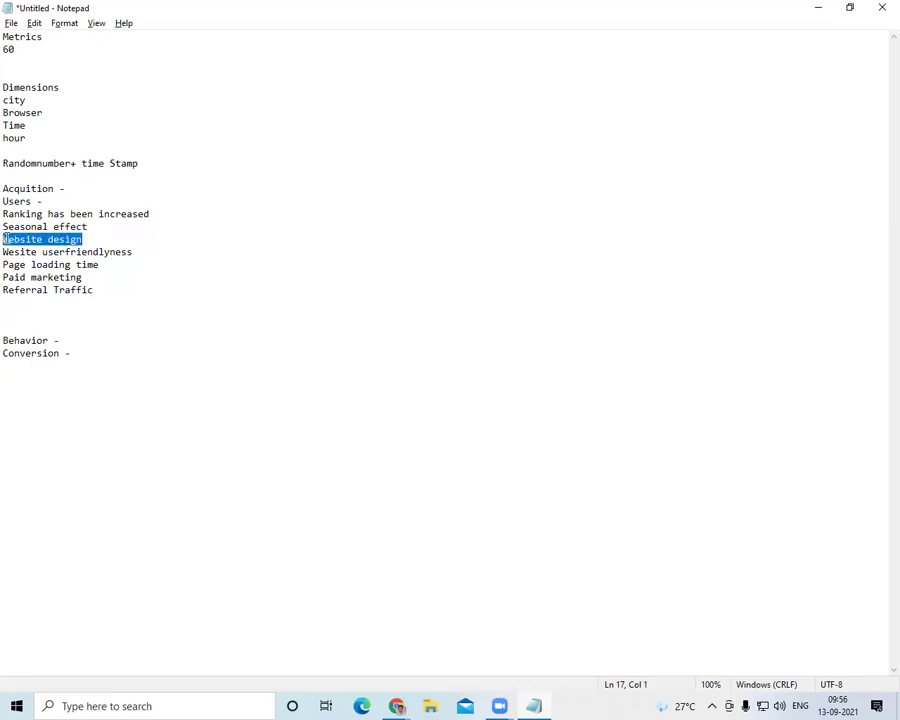
pyautogui.hotkey('alt', 'Tab')
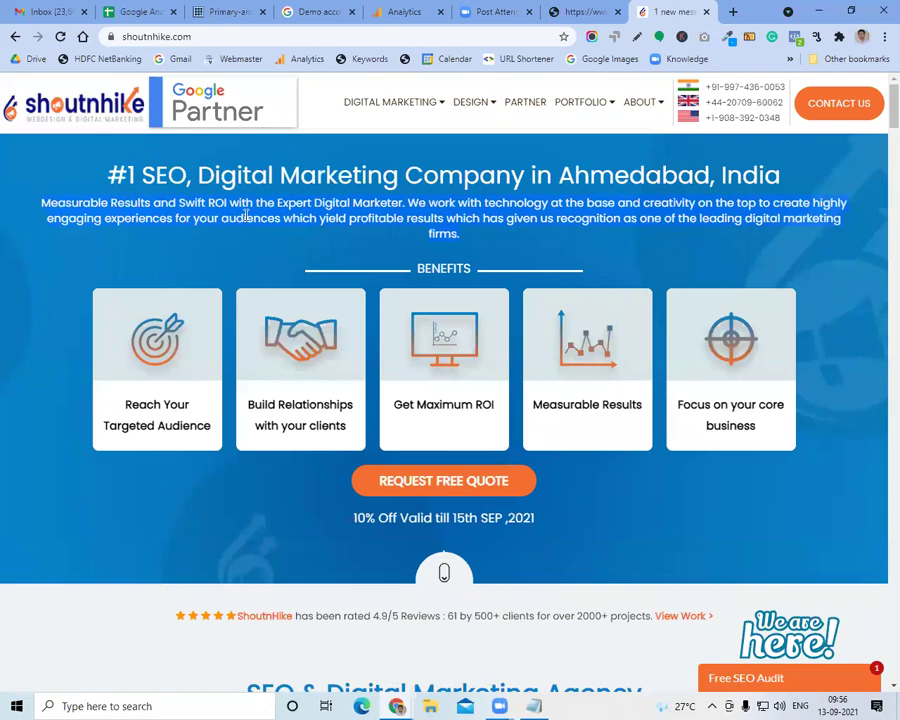
pyautogui.hotkey('alt', 'Tab')
pyautogui.click(171, 272)
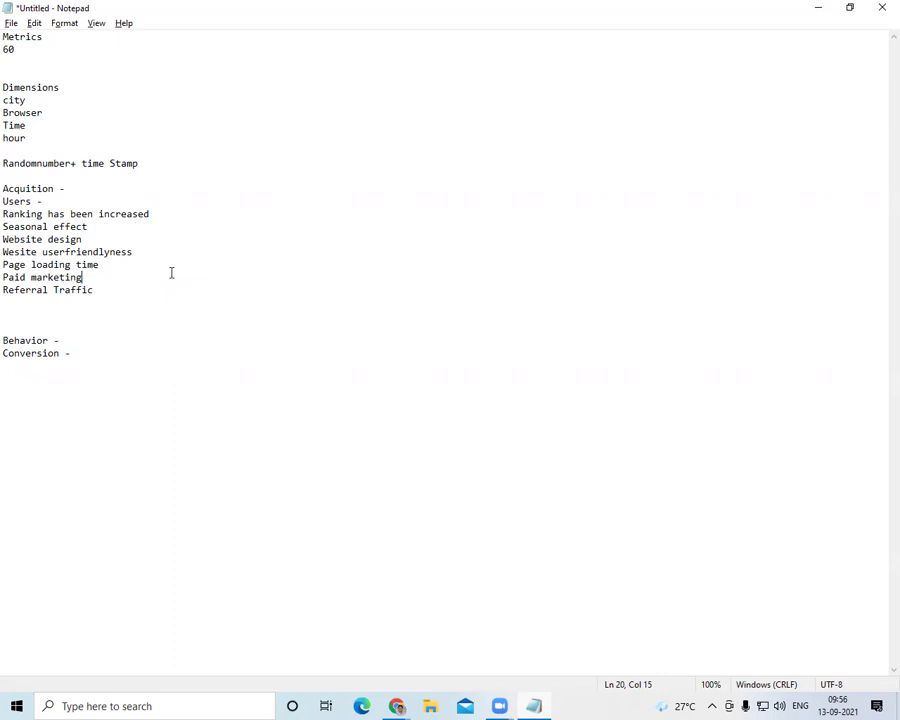
# Highlight the Users reasons in Notepad, singling out the ranking, seasonal effect and paid marketing lines
pyautogui.moveTo(135, 279); pyautogui.dragTo(4, 213)
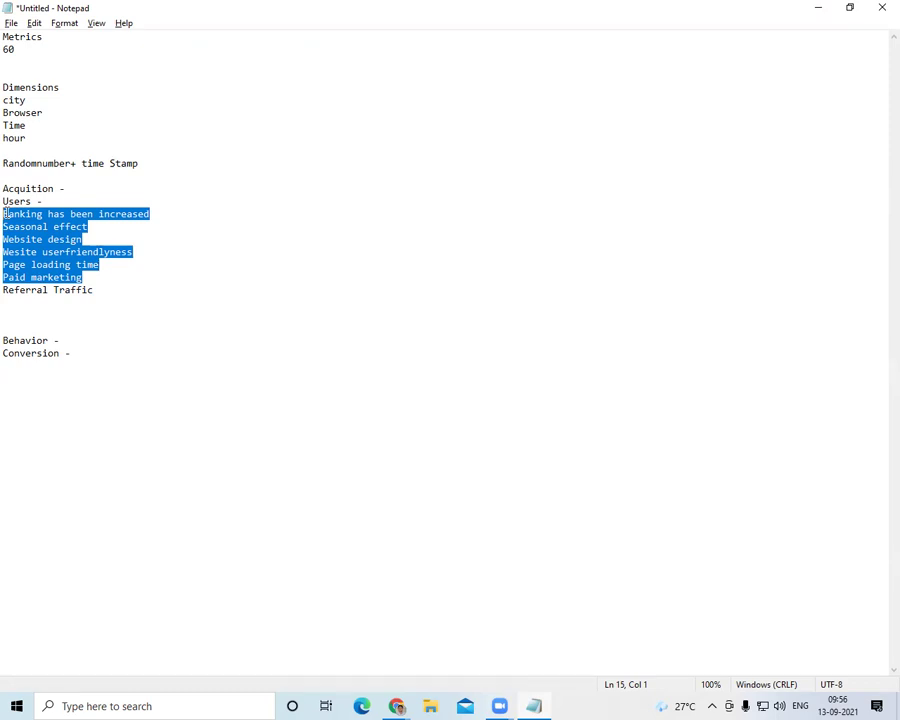
pyautogui.click(5, 213)
pyautogui.moveTo(89, 227); pyautogui.dragTo(7, 216)
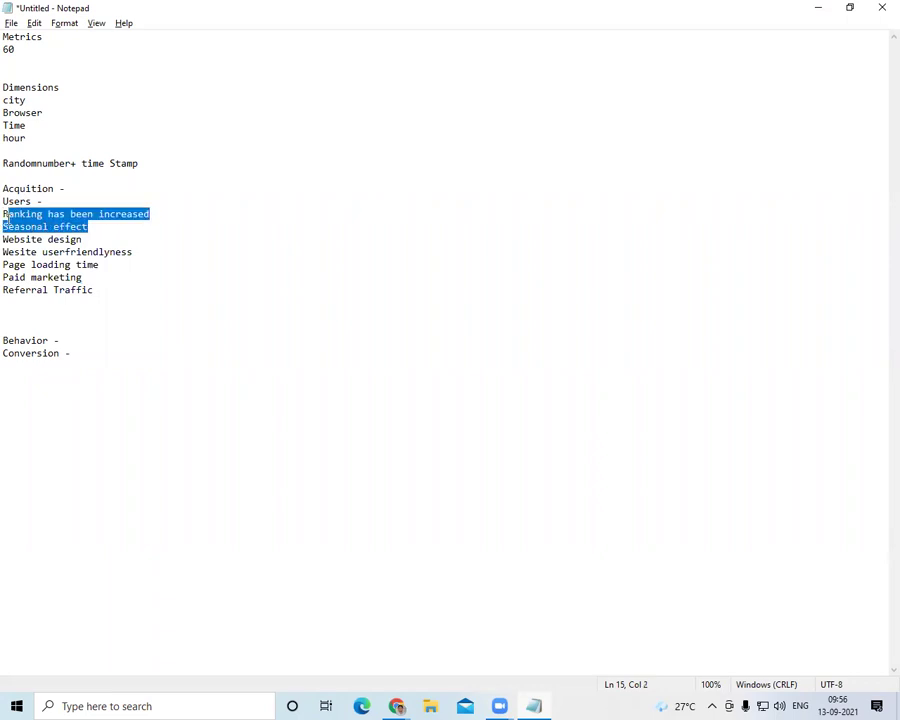
pyautogui.moveTo(84, 278); pyautogui.dragTo(5, 278)
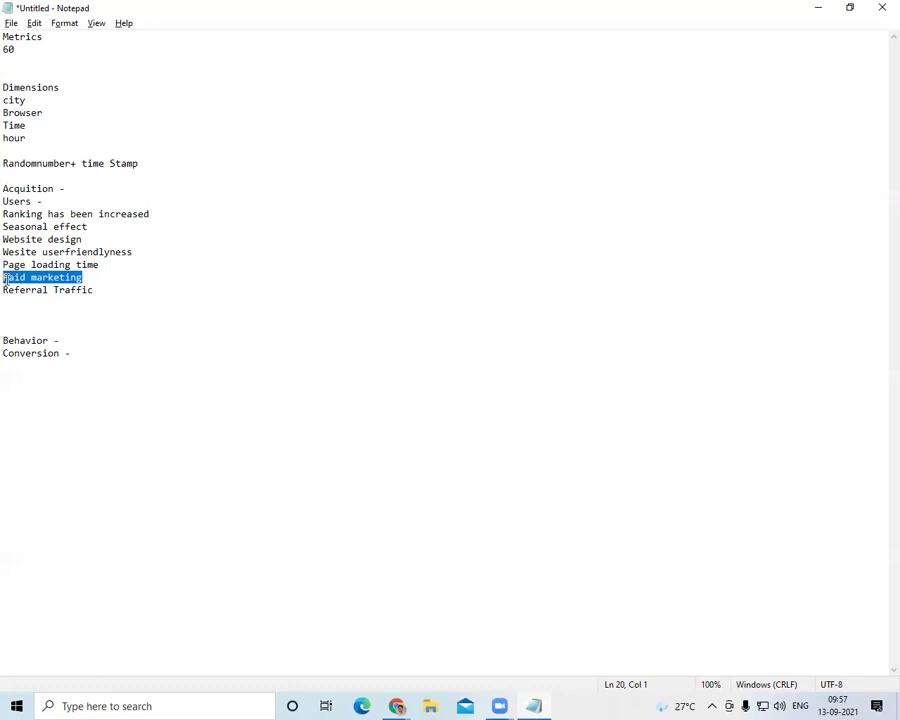
pyautogui.moveTo(108, 293); pyautogui.dragTo(6, 205)
pyautogui.moveTo(4, 214); pyautogui.dragTo(159, 293)
# In the Google Analytics Fundamentals sheet, open the Acquisition row's Observations cell for editing
pyautogui.hotkey('alt', 'Tab')
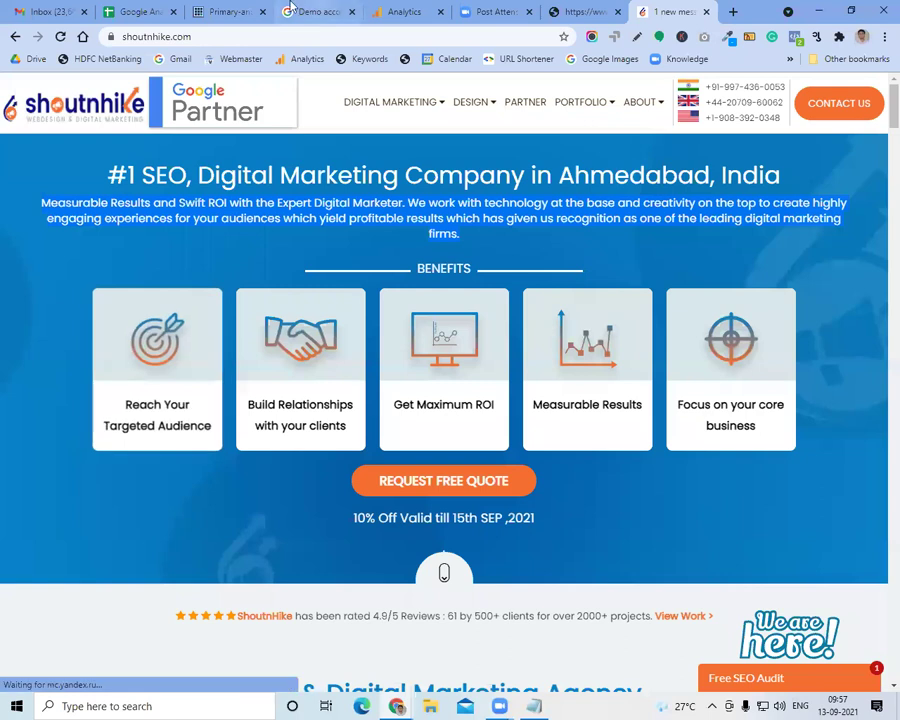
pyautogui.click(144, 11)
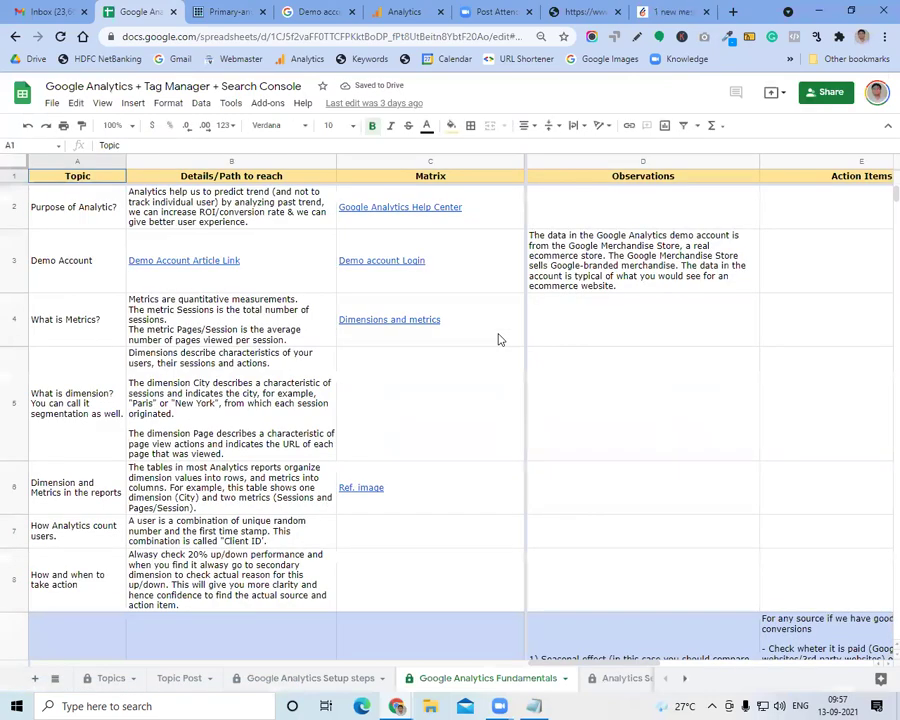
pyautogui.scroll(-3, 632, 454)
pyautogui.click(676, 580)
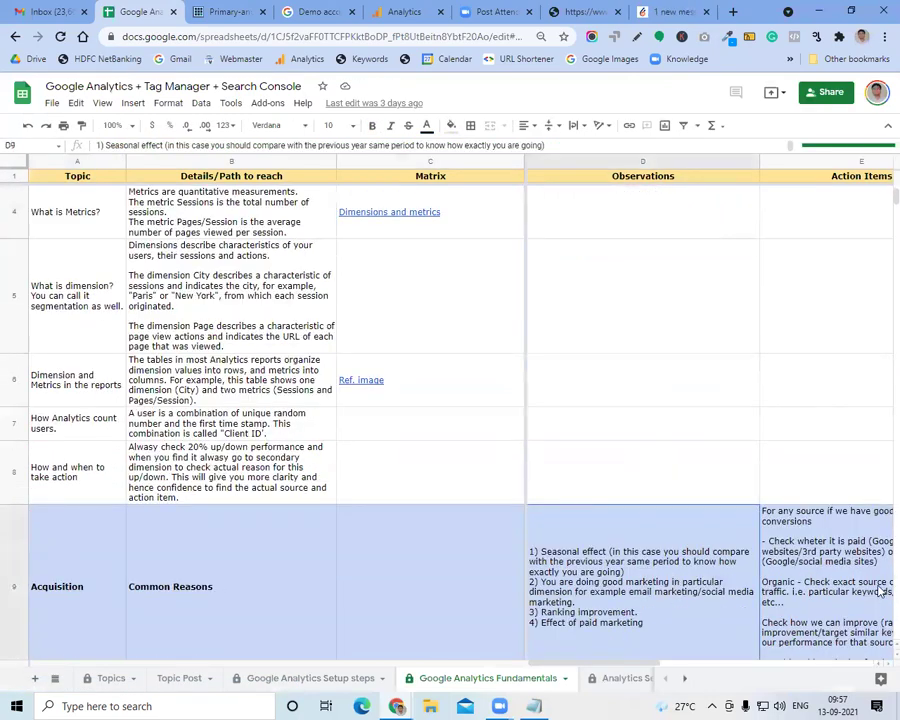
pyautogui.click(880, 590)
pyautogui.press('Left')
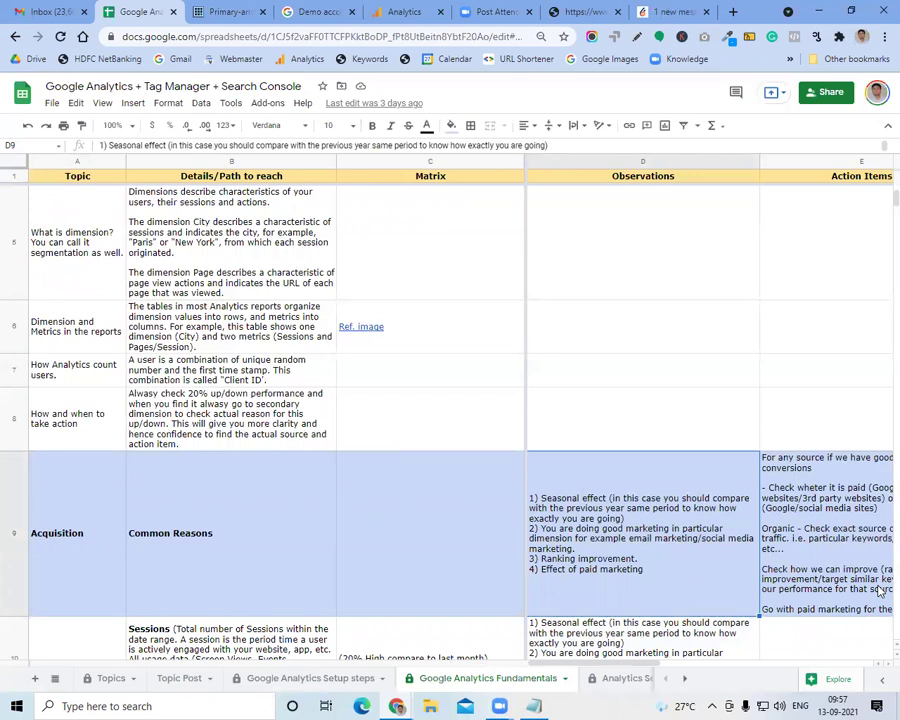
pyautogui.press('Return')
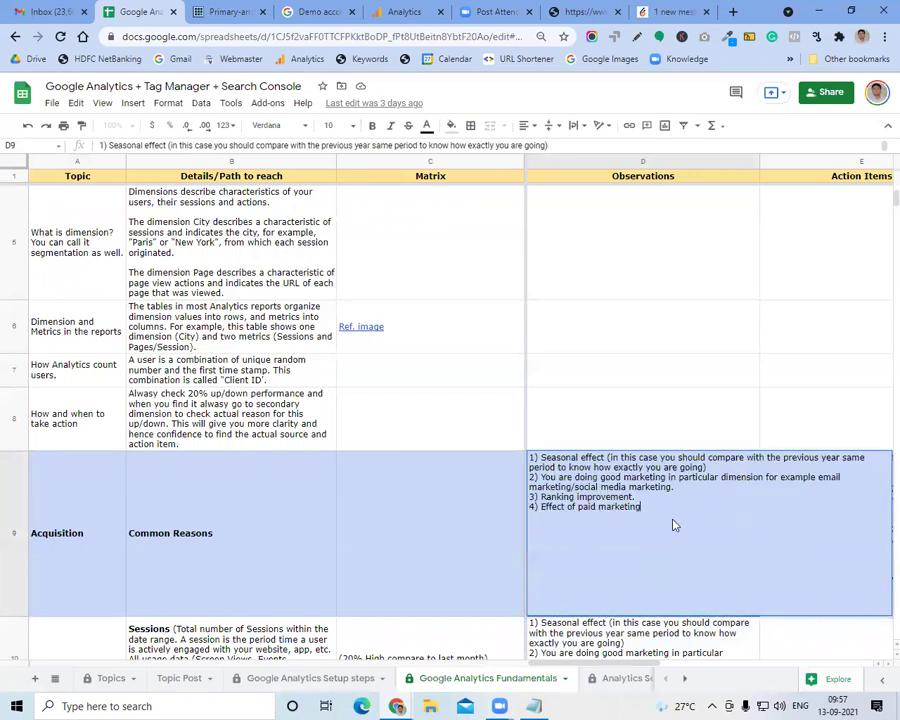
# Highlight the "Website design", "Wesite userfriendlyness" and "Page loading time" lines in the Notepad notes
pyautogui.hotkey('alt', 'Tab')
pyautogui.click(76, 290)
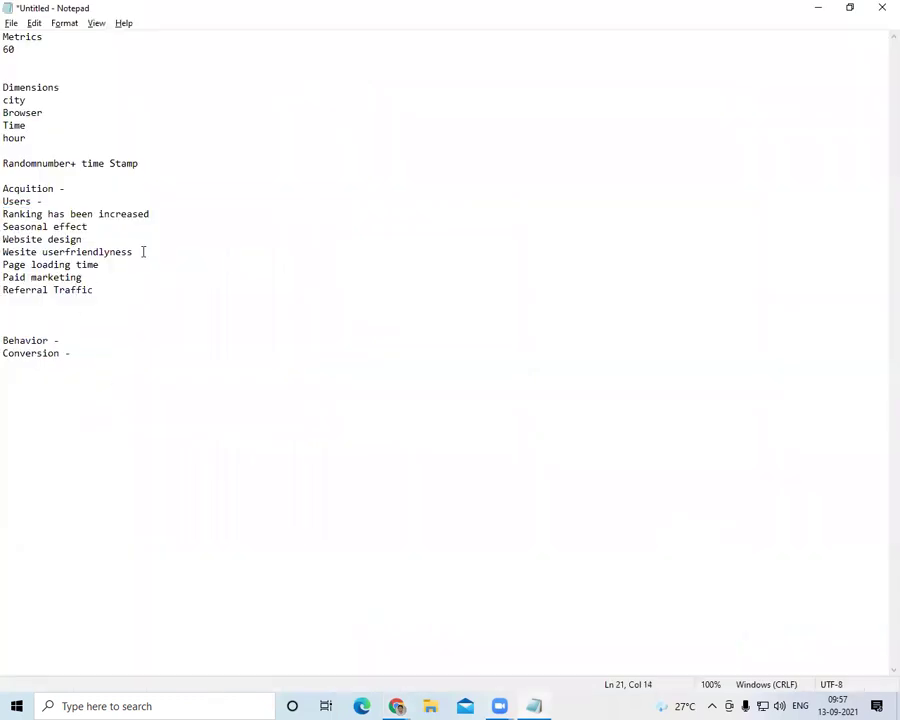
pyautogui.moveTo(143, 251); pyautogui.dragTo(4, 251)
pyautogui.moveTo(137, 266); pyautogui.dragTo(4, 257)
pyautogui.click(4, 254)
pyautogui.moveTo(100, 264); pyautogui.dragTo(5, 240)
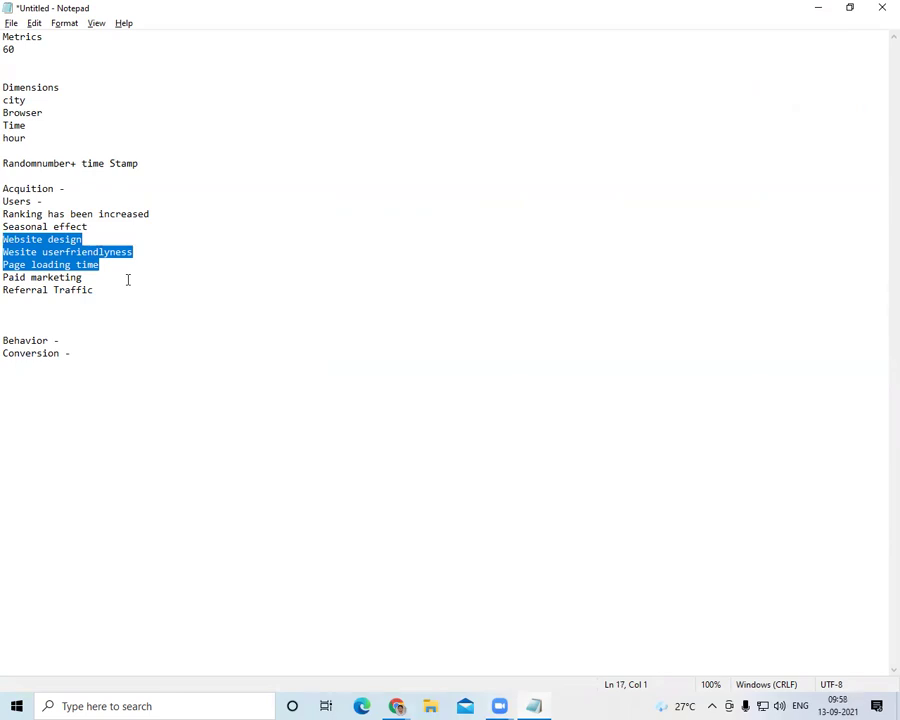
pyautogui.moveTo(102, 265); pyautogui.dragTo(4, 243)
# Leave the sheet's Observations cell, and review the acquisition, behavior and conversion changes by country in the Analytics report
pyautogui.hotkey('alt', 'Tab')
pyautogui.click(458, 502)
pyautogui.click(576, 526)
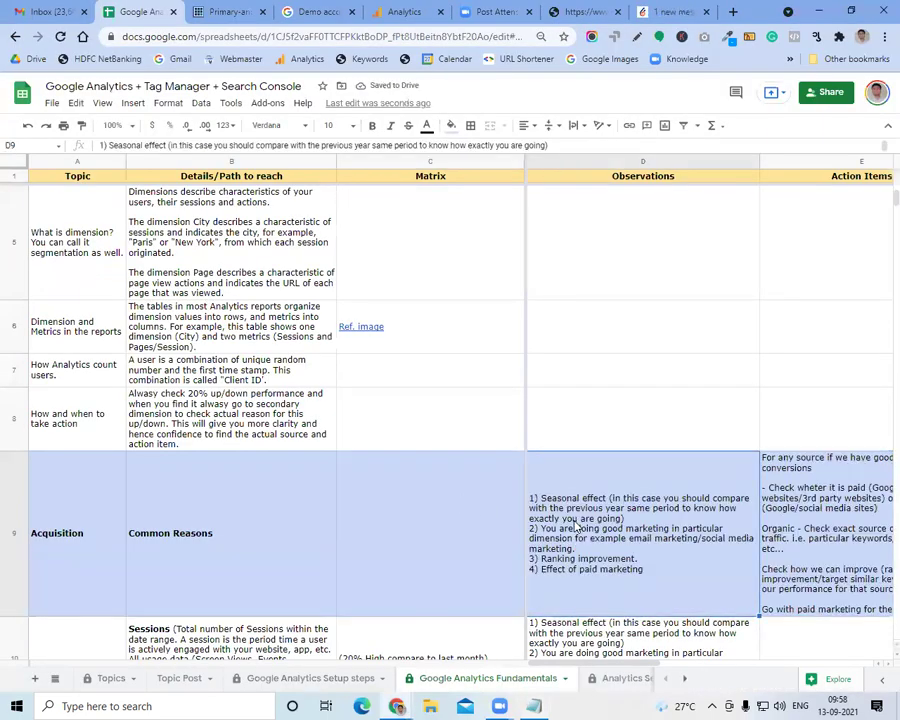
pyautogui.click(407, 12)
pyautogui.scroll(-4, 406, 400)
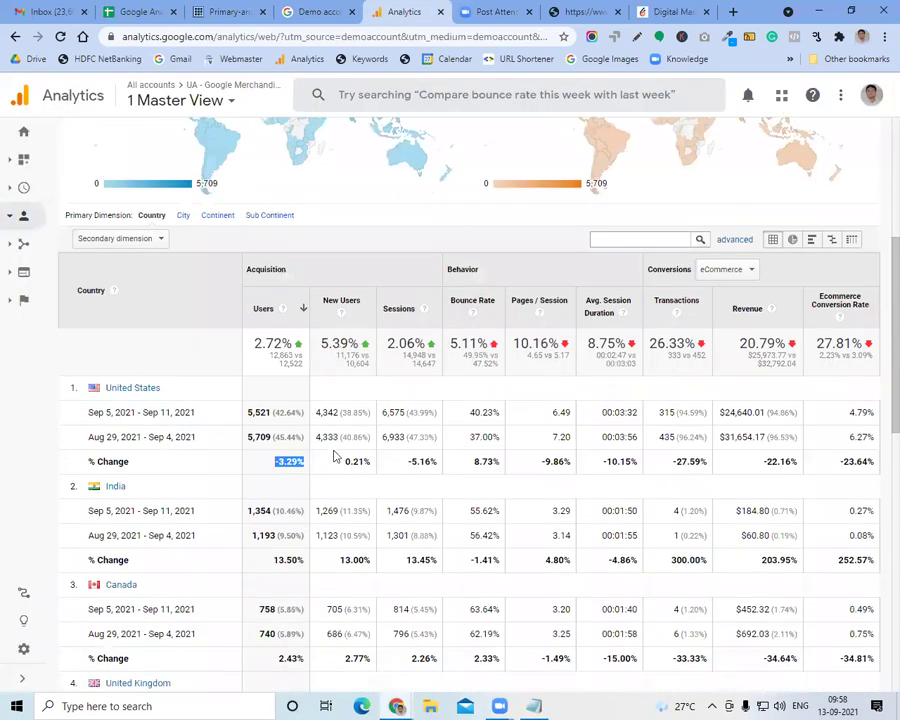
pyautogui.click(335, 456)
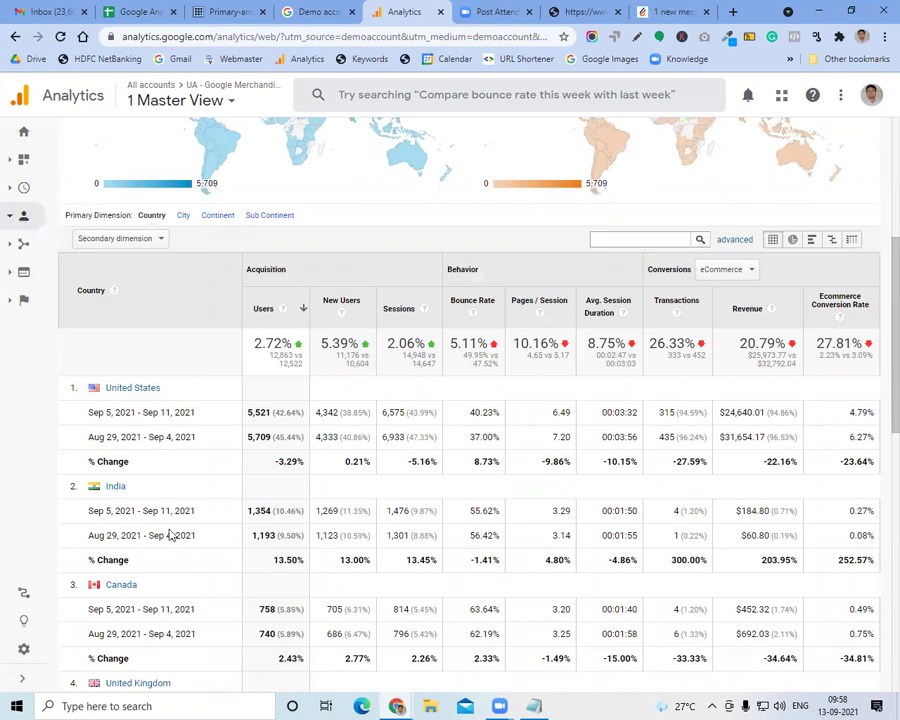
pyautogui.scroll(-1, 250, 535)
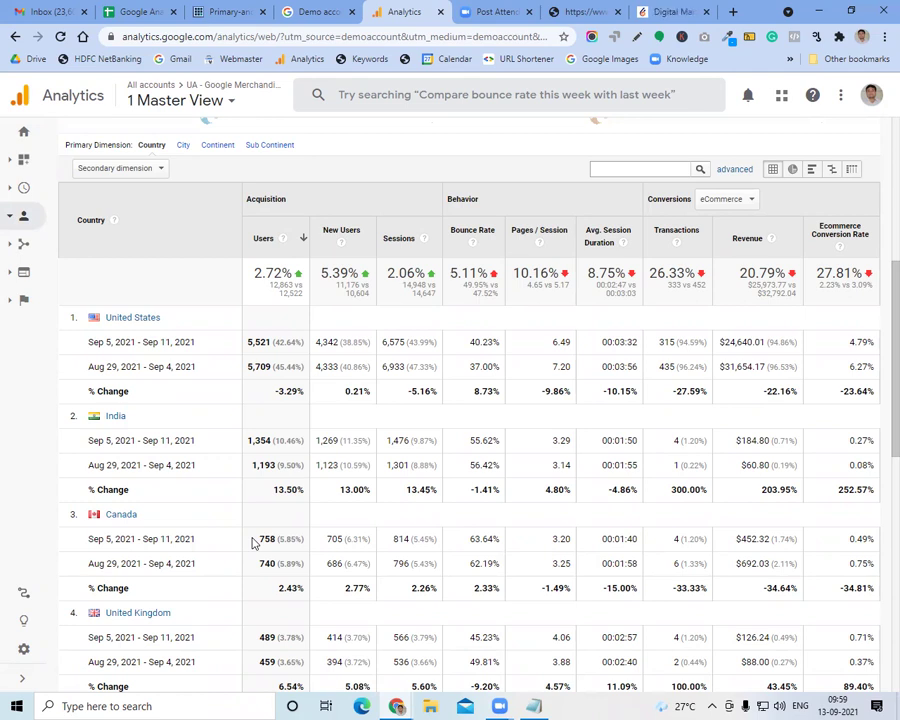
# Insert four blank lines between the Behavior and Conversion headings in the Notepad notes
pyautogui.hotkey('alt', 'Tab')
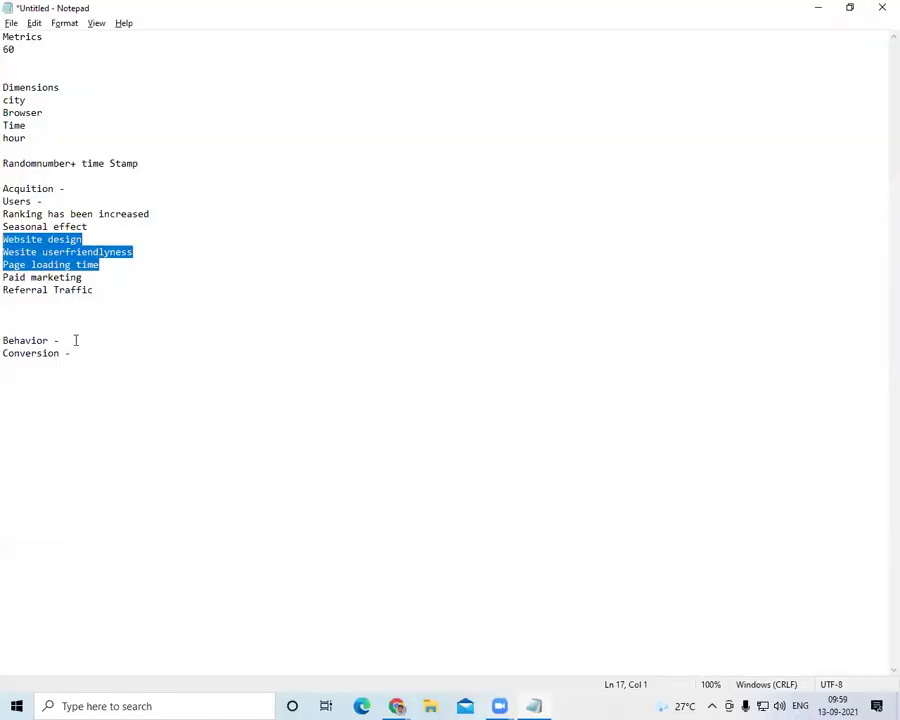
pyautogui.click(75, 340)
pyautogui.press('Return')
pyautogui.press('Return')
pyautogui.press('Return')
pyautogui.press('Return')
pyautogui.press('Up')
pyautogui.press('Up')
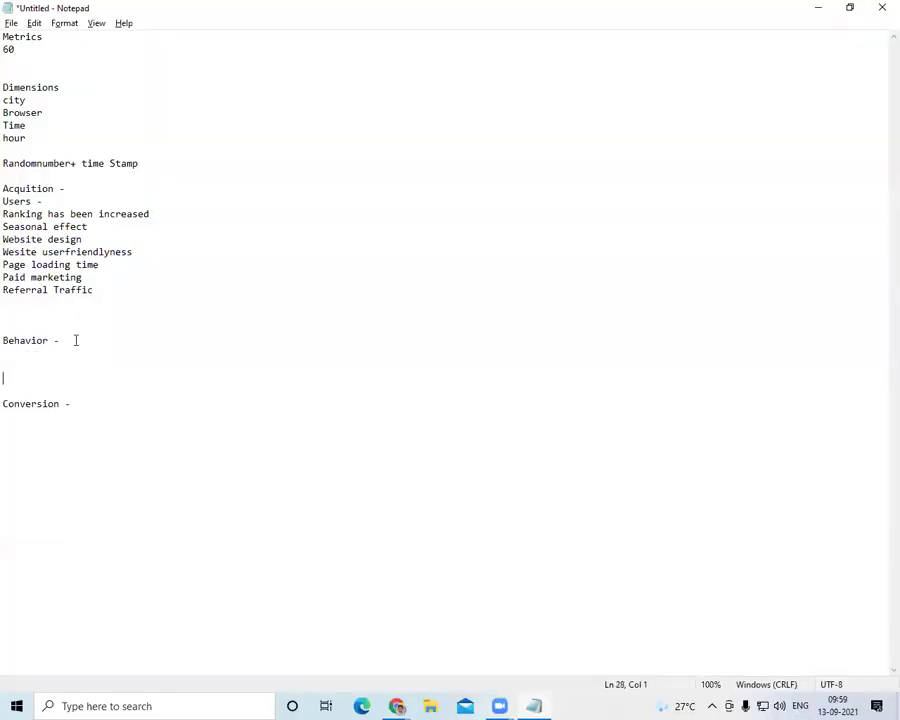
pyautogui.press('Up')
# Add the lines "Avg. session duration" and "Bounce rate" under the Behavior heading
pyautogui.write('Avg. session')
pyautogui.press('BackSpace')
pyautogui.press('BackSpace')
pyautogui.press('BackSpace')
pyautogui.press('BackSpace')
pyautogui.write('ion duration')
pyautogui.press('Return')
pyautogui.write('Bounce rate')
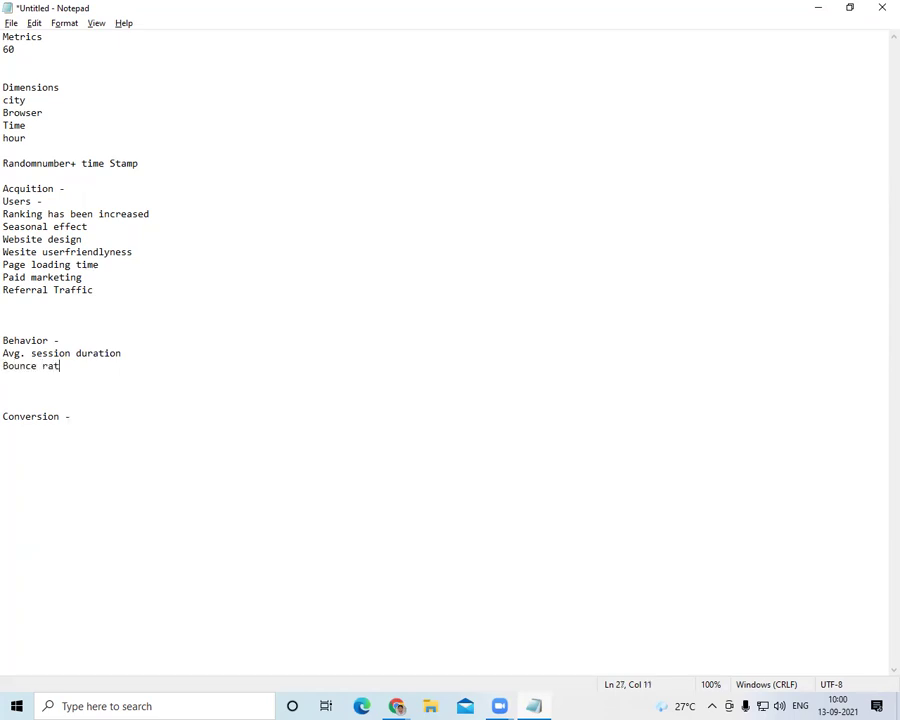
pyautogui.press('Return')
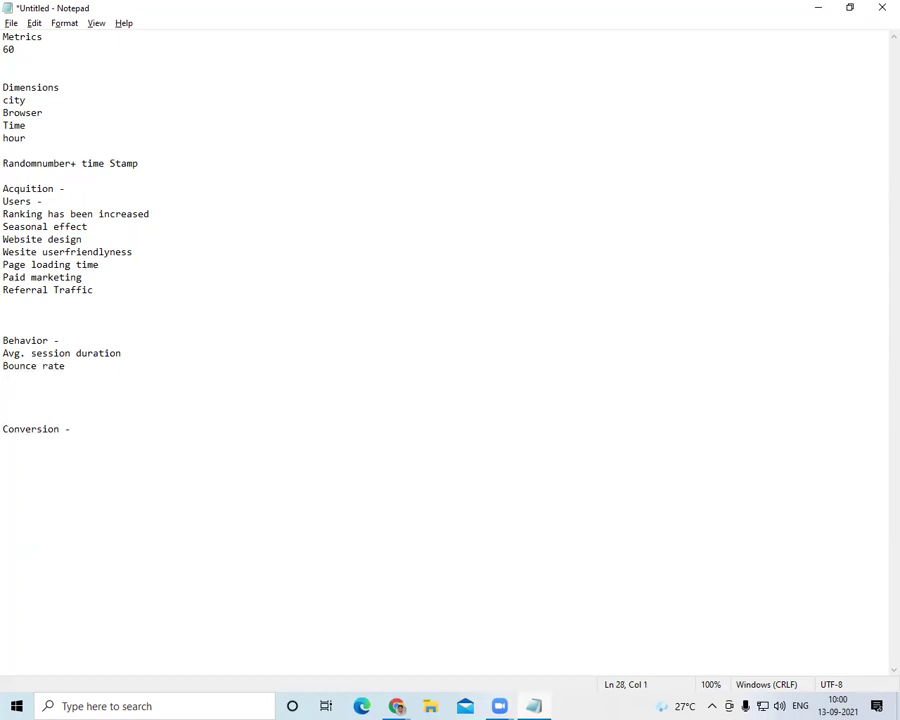
# Check the Behavior metrics in the Analytics report, and add the line "Pages/session" under "Bounce rate" in the Notepad notes
pyautogui.hotkey('alt', 'Tab')
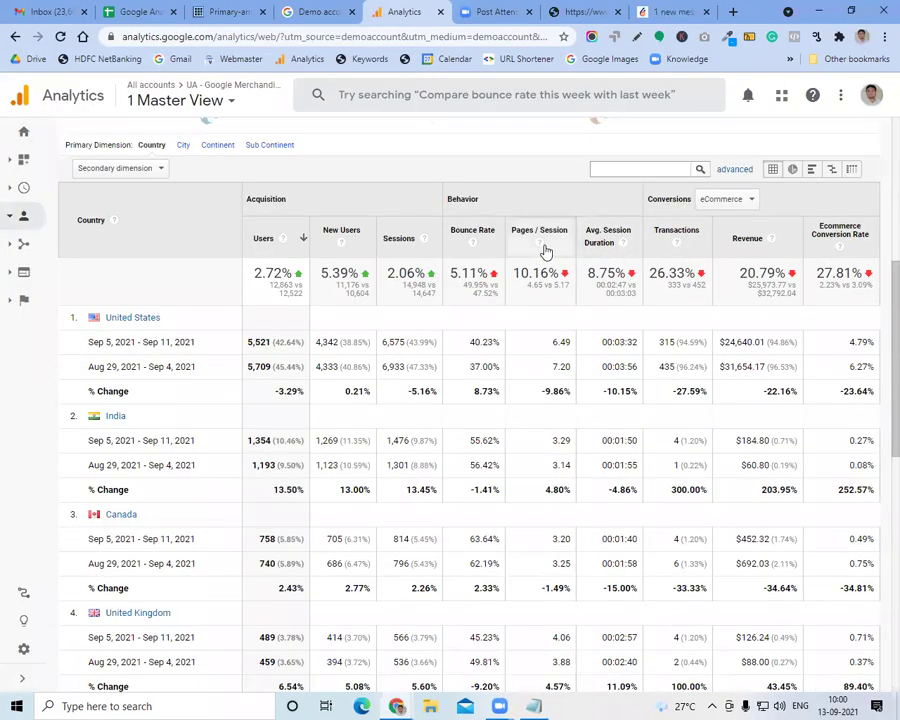
pyautogui.hotkey('alt', 'Tab')
pyautogui.write('Pages')
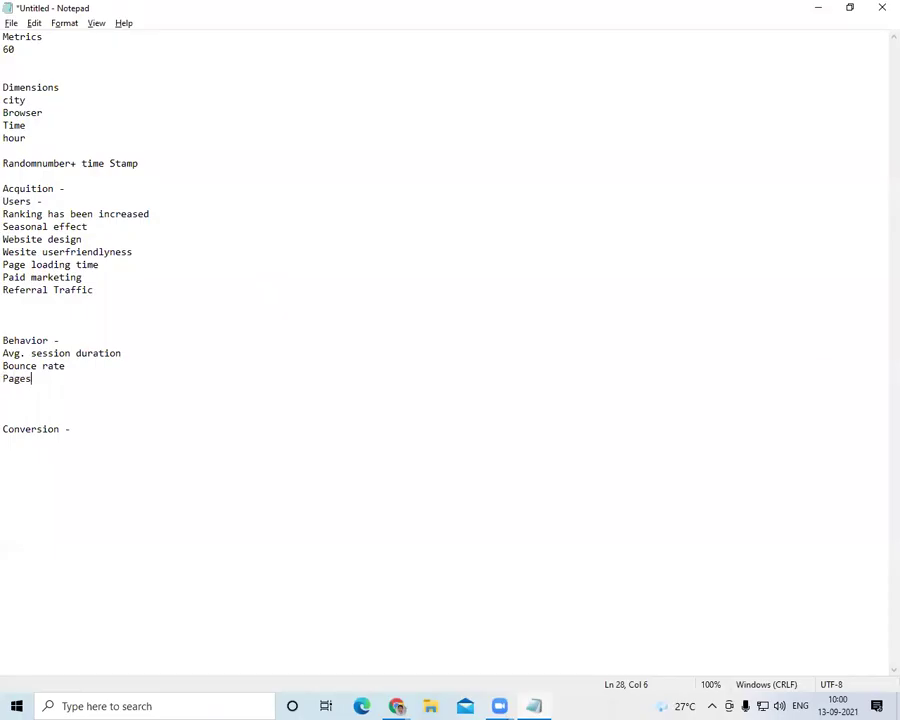
pyautogui.write('/session')
# Start a visit timeline with "A -10" two lines below the Conversion heading
pyautogui.click(97, 434)
pyautogui.press('Return')
pyautogui.press('Return')
pyautogui.write('A -10')
# Switch to the browser, visit shoutnhike.com's home, digital marketing and contact us pages in turn, and close that site tab
pyautogui.hotkey('alt', 'Tab')
pyautogui.click(656, 9)
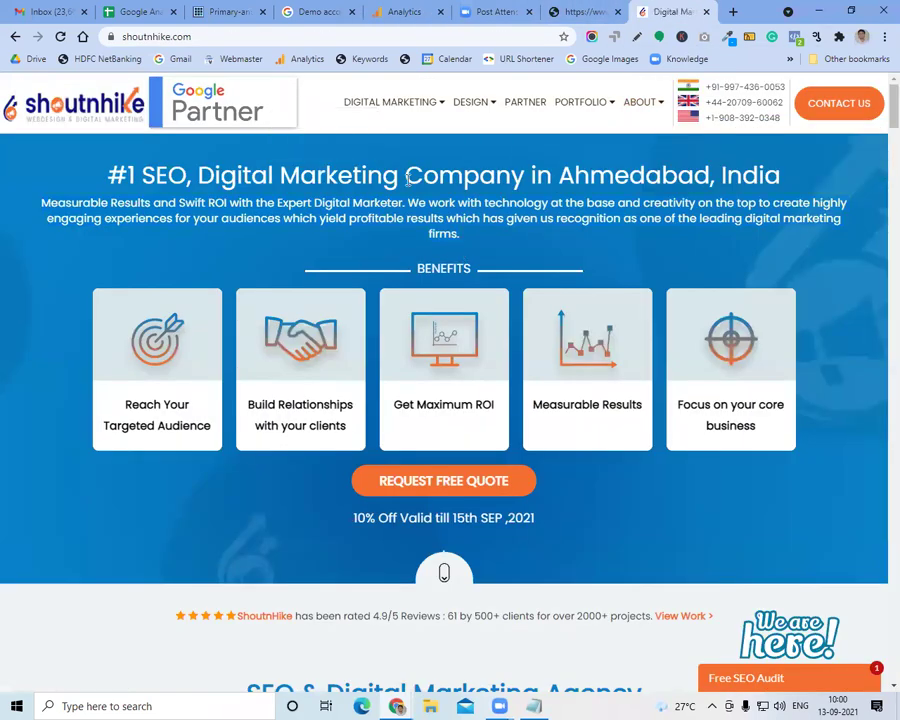
pyautogui.moveTo(412, 104)
pyautogui.click(374, 172)
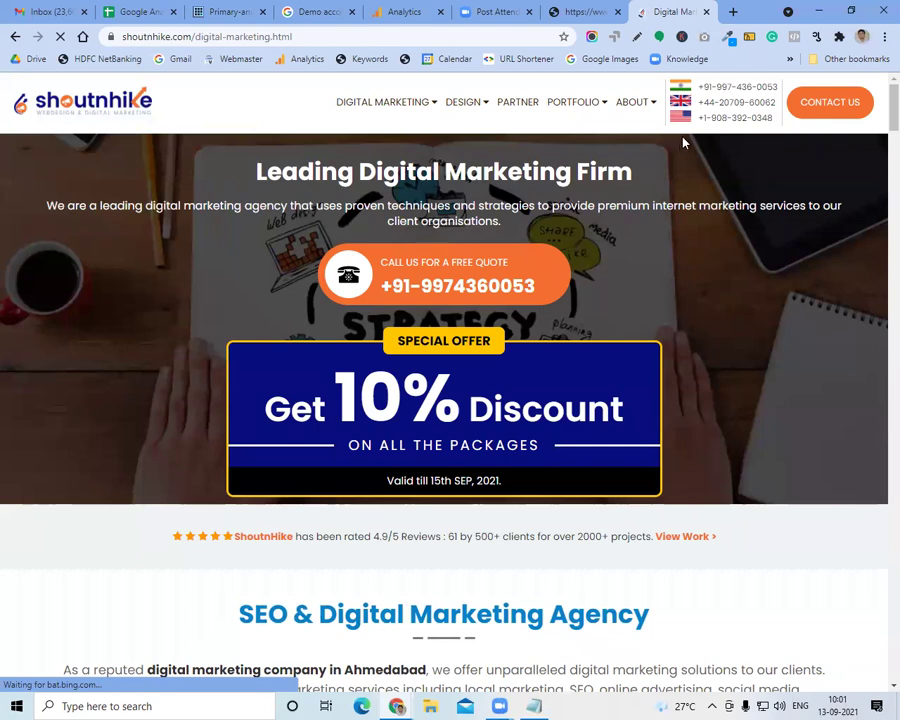
pyautogui.click(804, 116)
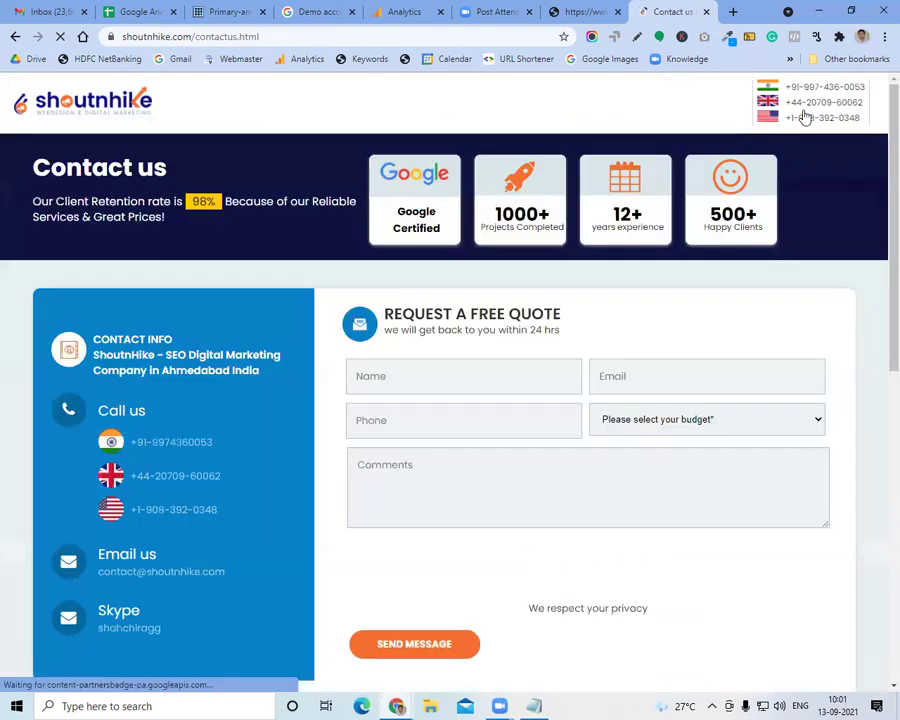
pyautogui.click(706, 14)
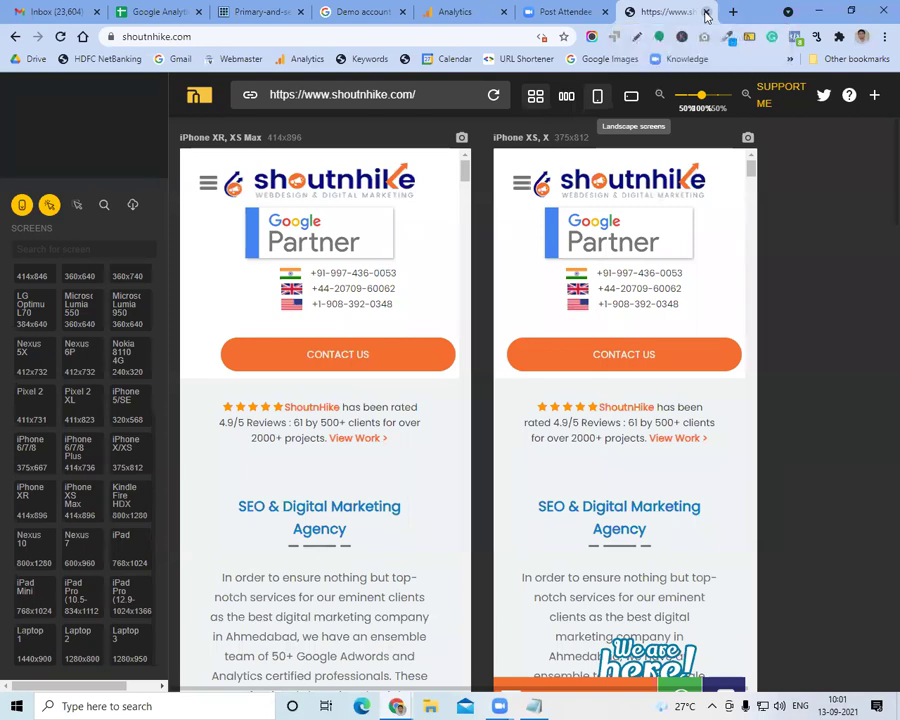
# Return to Notepad and extend the timeline to "A -10:00 - home page -> 10:02 - digital marketing page - >"
pyautogui.hotkey('alt', 'Tab')
pyautogui.press('BackSpace')
pyautogui.write(':00 - ho')
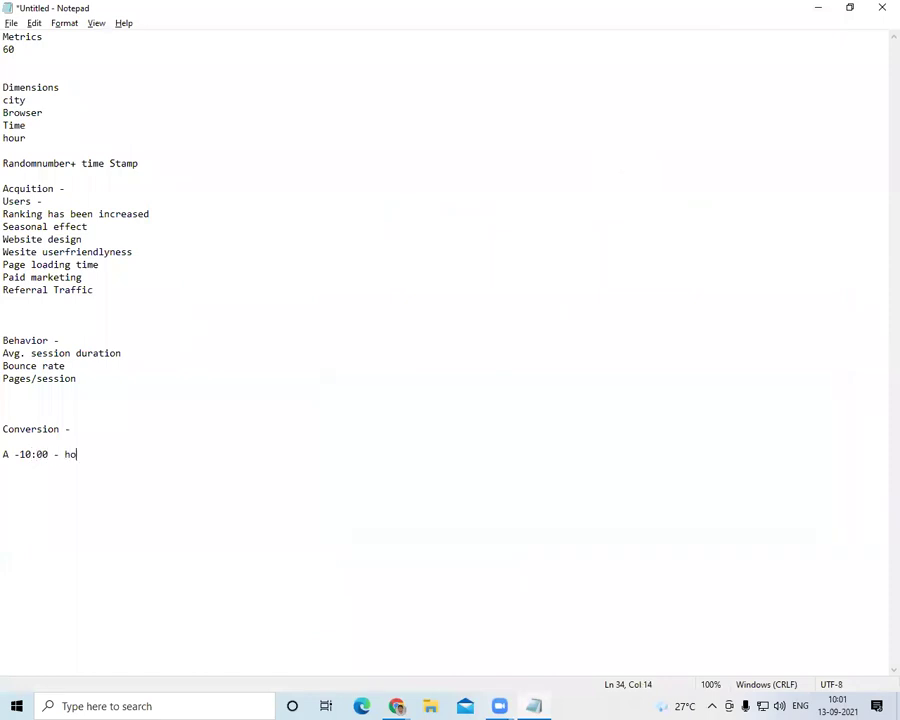
pyautogui.write('me page -> 10:02 - digital mark')
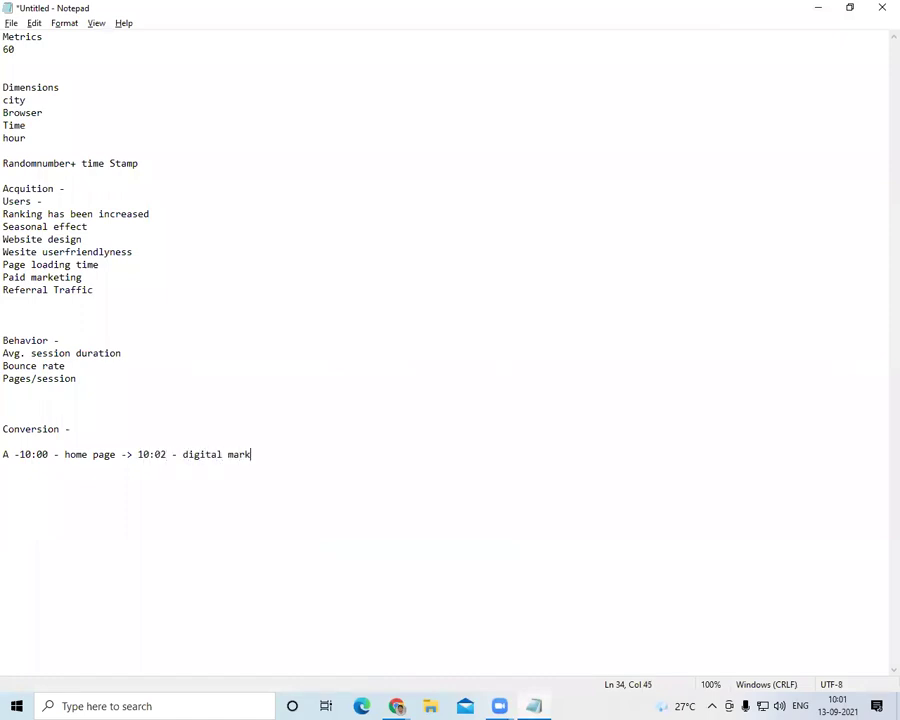
pyautogui.write('eting page - >')
# Restore the Notepad window to a floating size, place it over the browser, and widen it to fit the timeline on one line
pyautogui.click(849, 8)
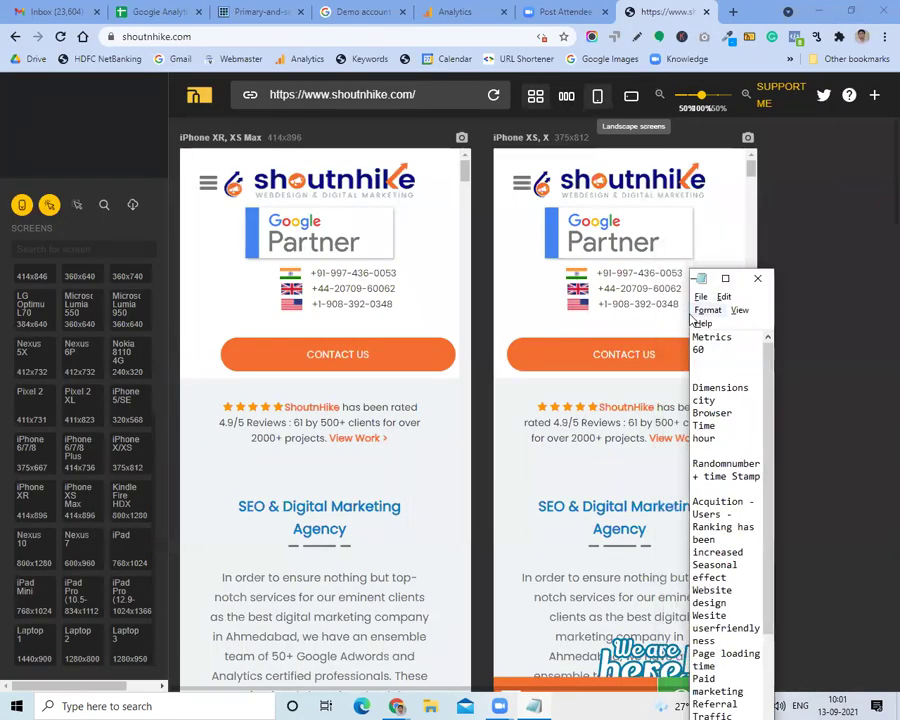
pyautogui.moveTo(686, 314); pyautogui.dragTo(535, 305)
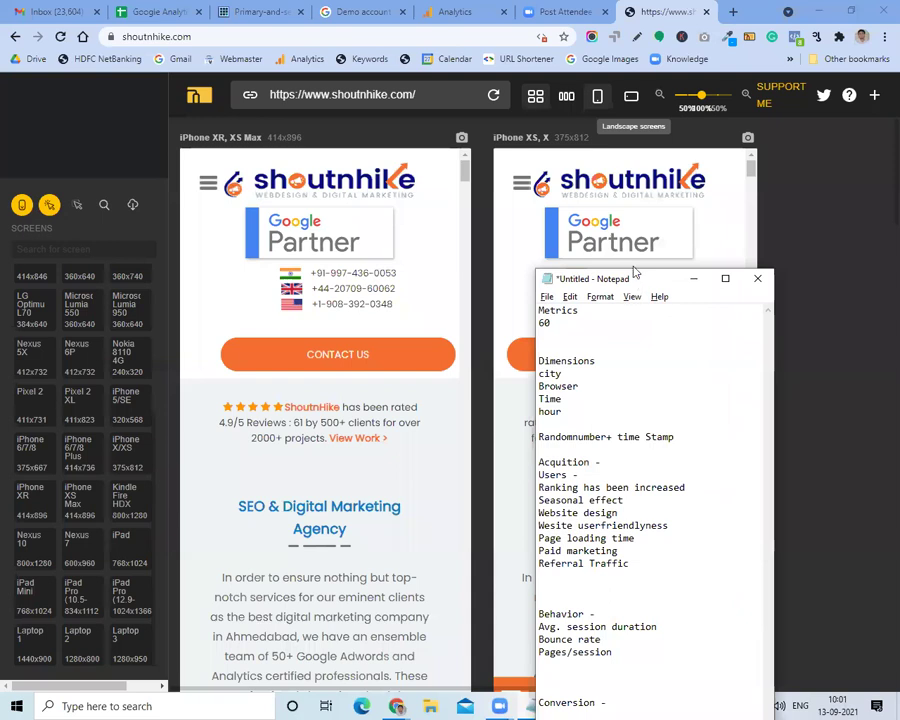
pyautogui.moveTo(633, 272); pyautogui.dragTo(591, 45)
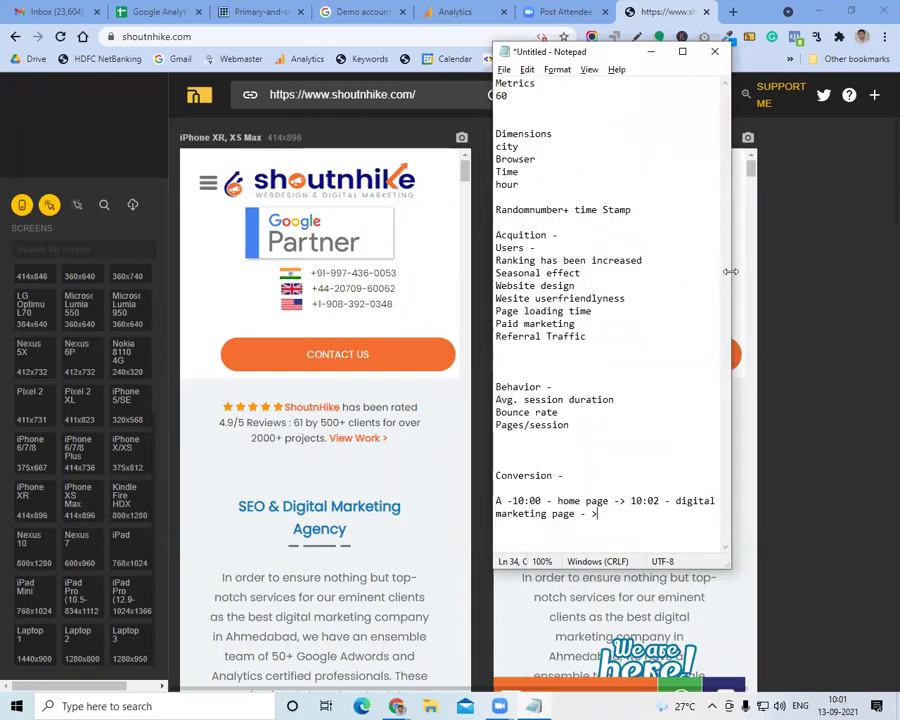
pyautogui.moveTo(731, 271); pyautogui.dragTo(866, 280)
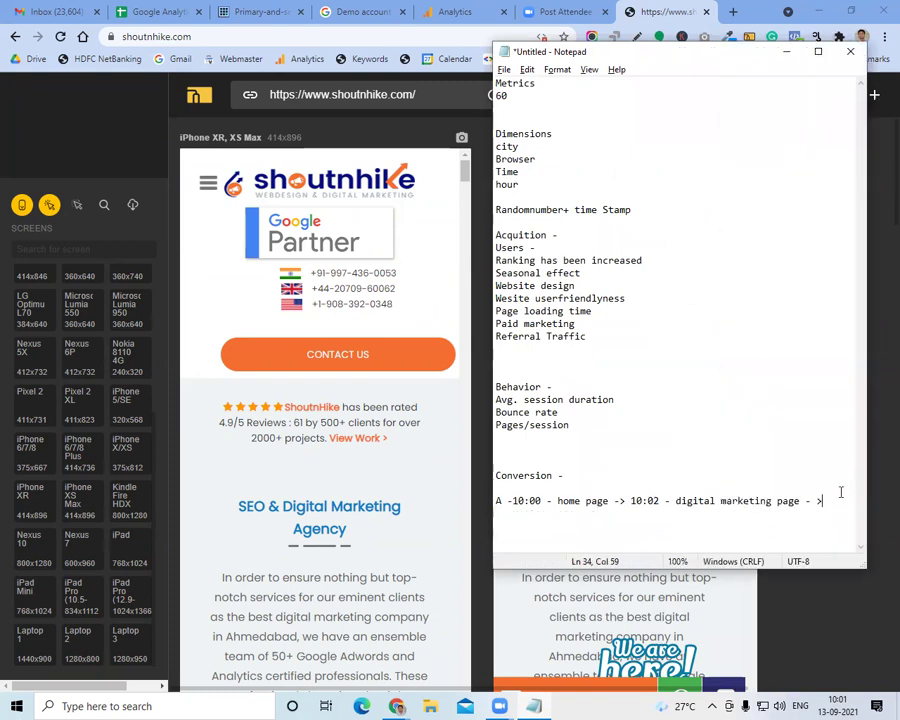
# Complete the visitor A timeline with "10:05 contact us page -> Exxit", and reduce the Notepad window's height
pyautogui.write('10:05 contact')
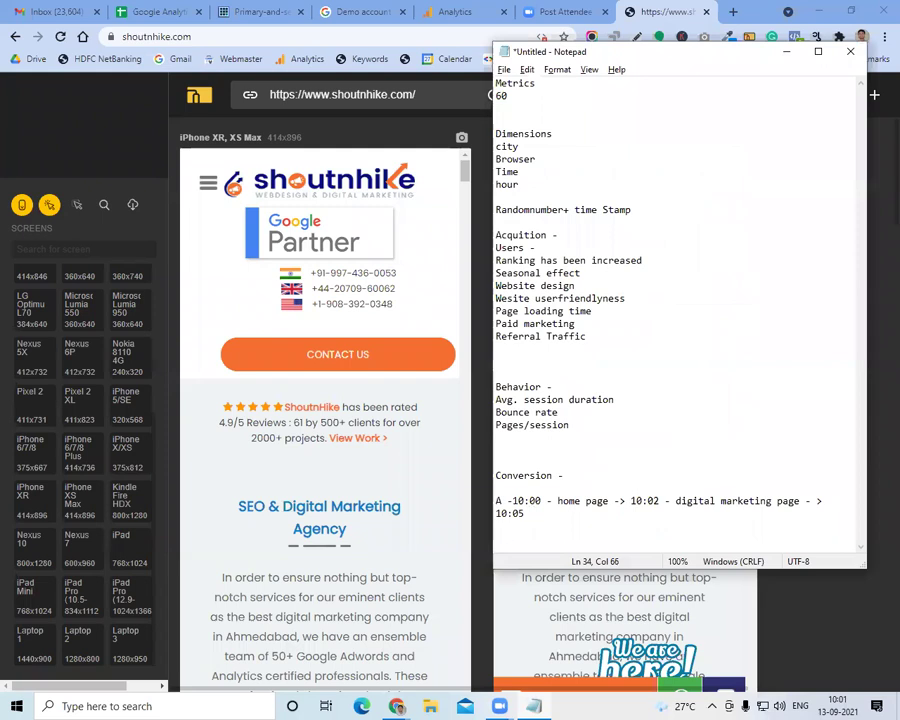
pyautogui.write(' us')
pyautogui.press('BackSpace')
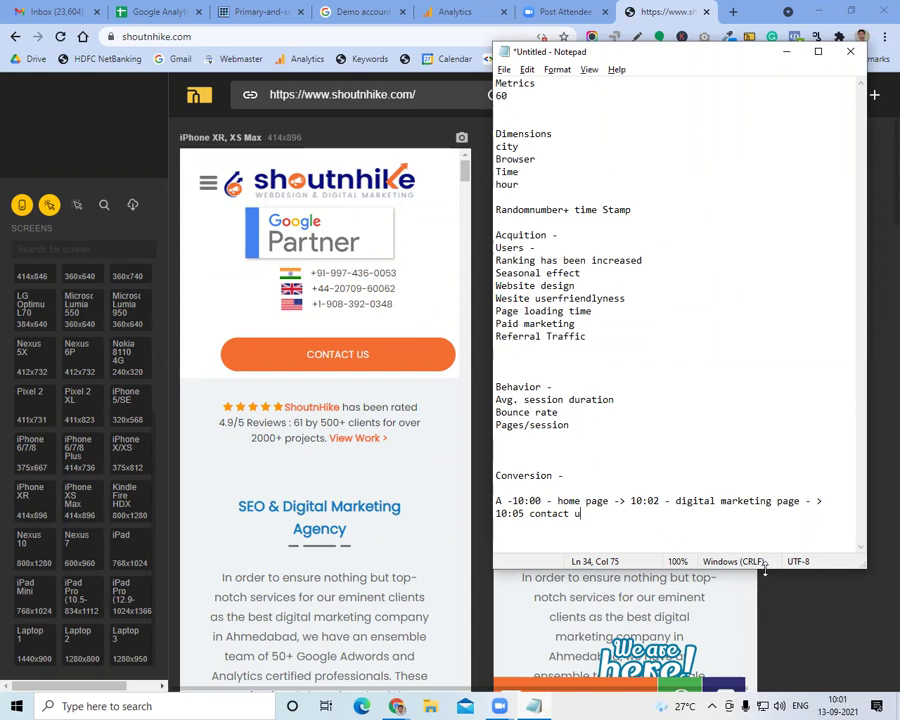
pyautogui.moveTo(764, 568); pyautogui.dragTo(764, 453)
pyautogui.scroll(-3, 709, 355)
pyautogui.write('s page')
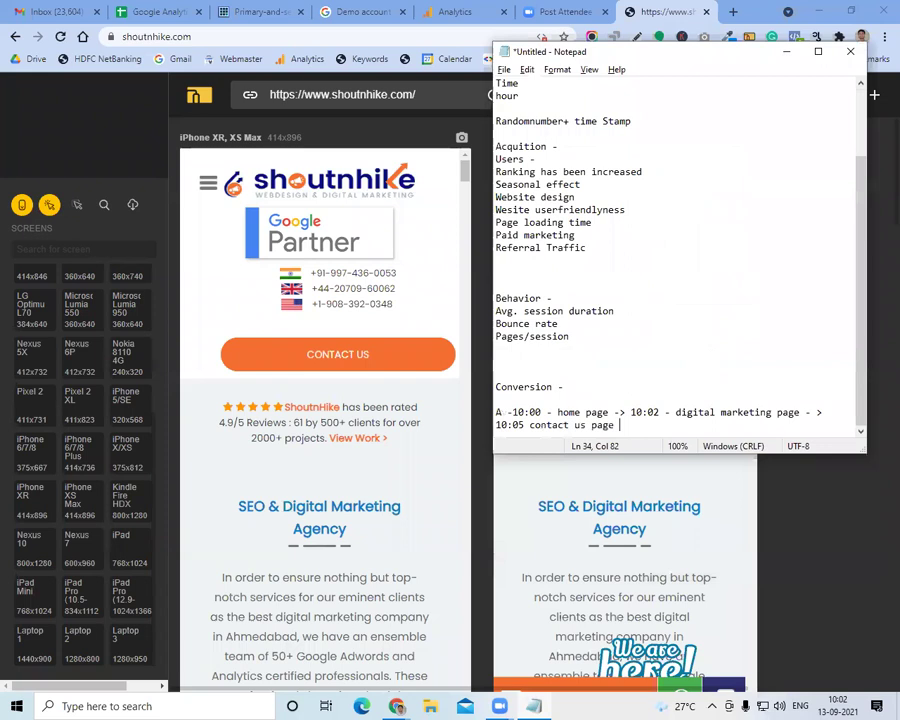
pyautogui.write(' -> Exxit')
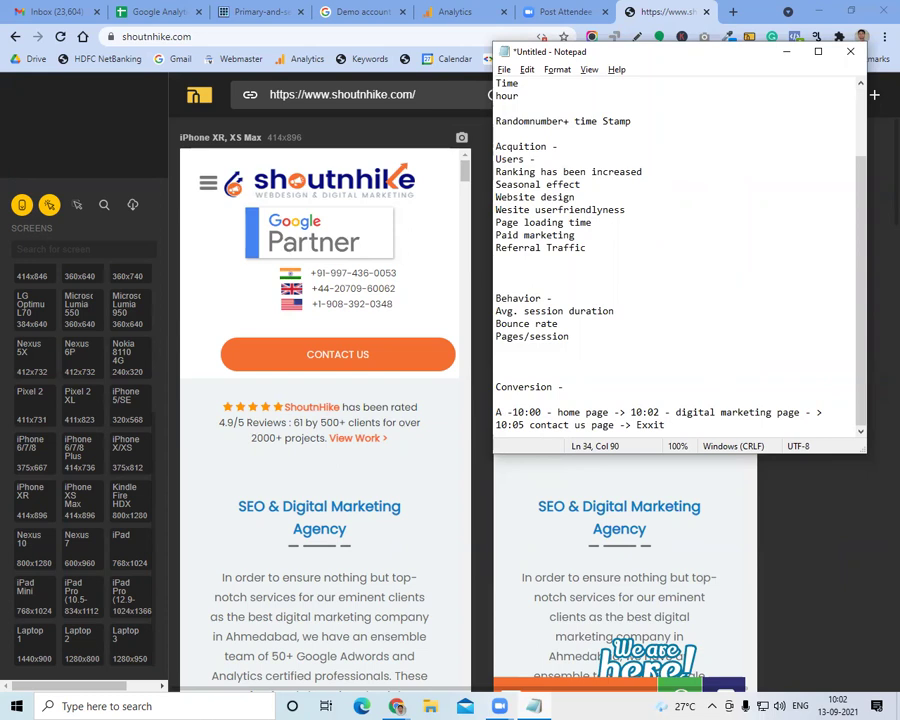
# Add "10 -10:02" below the visitor A timeline, separated by a blank line
pyautogui.press('Return')
pyautogui.press('Return')
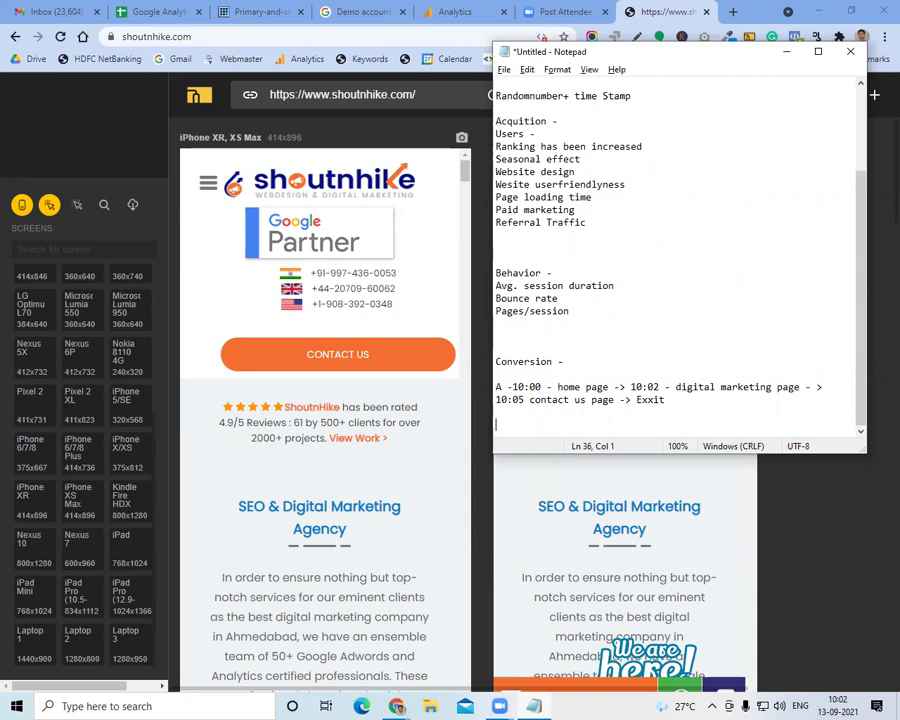
pyautogui.write('10 -10:02')
# Switch to the browser, load shoutnhike.com, and open its small business SEO services page
pyautogui.click(443, 74)
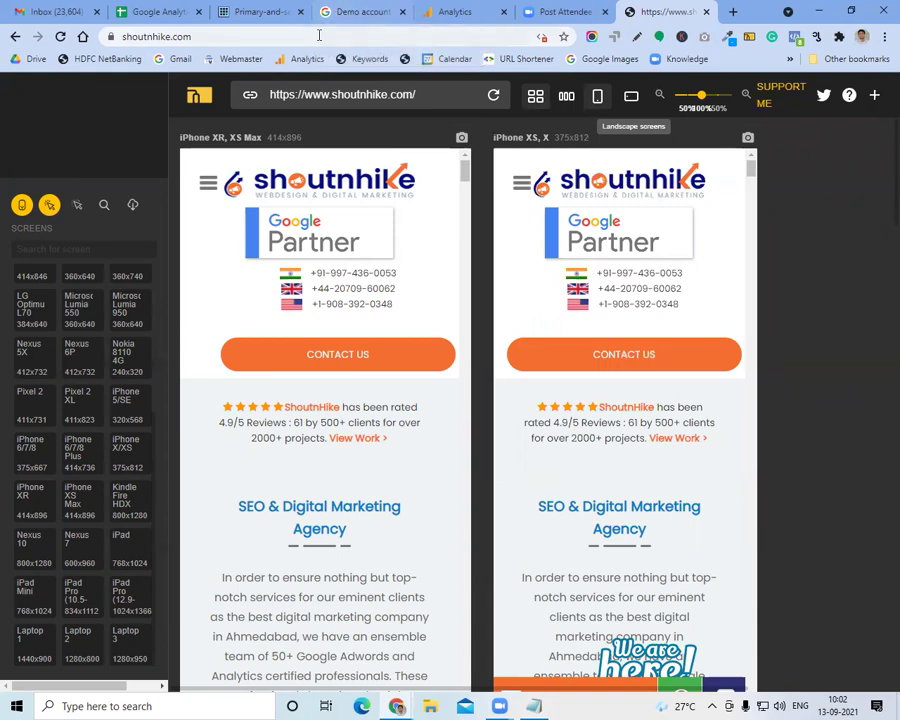
pyautogui.click(316, 36)
pyautogui.write('shout')
pyautogui.press('Return')
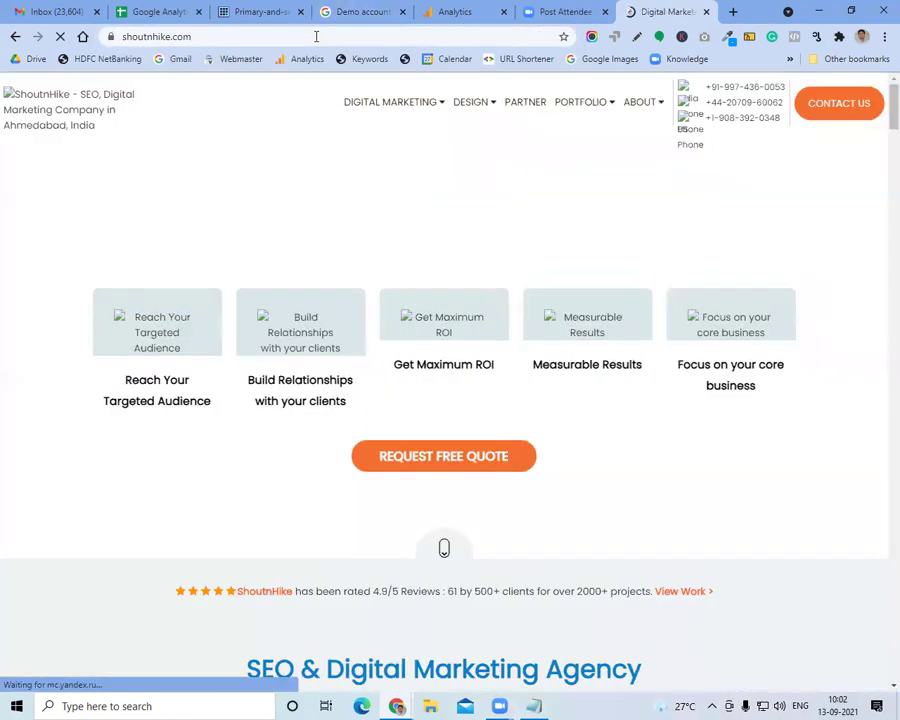
pyautogui.moveTo(372, 108)
pyautogui.click(490, 174)
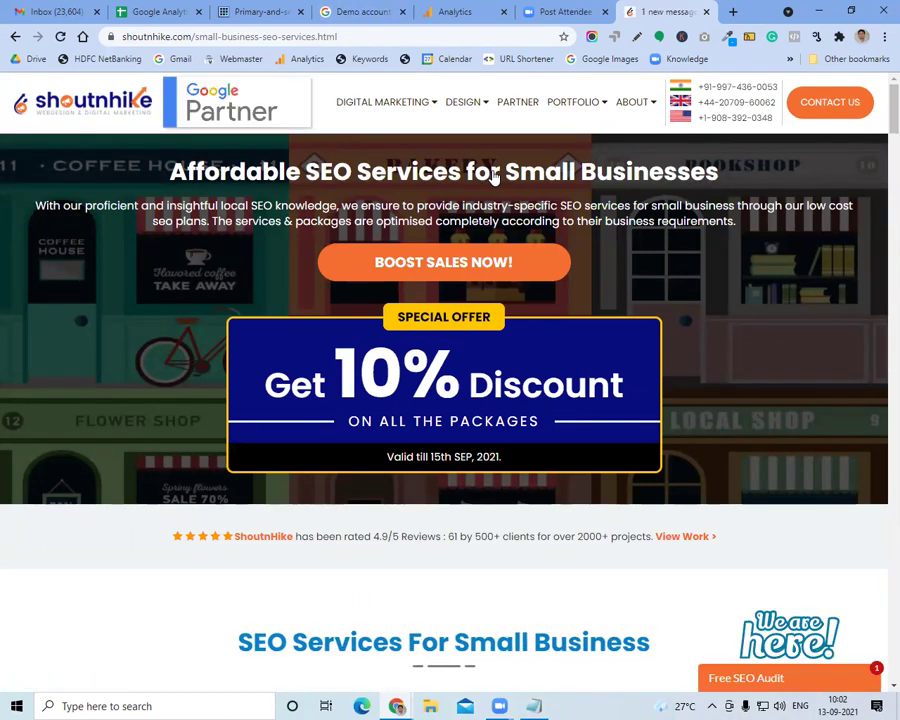
# View the small business SEO page's source code and search it for "GTM"
pyautogui.hotkey('ctrl', 'u')
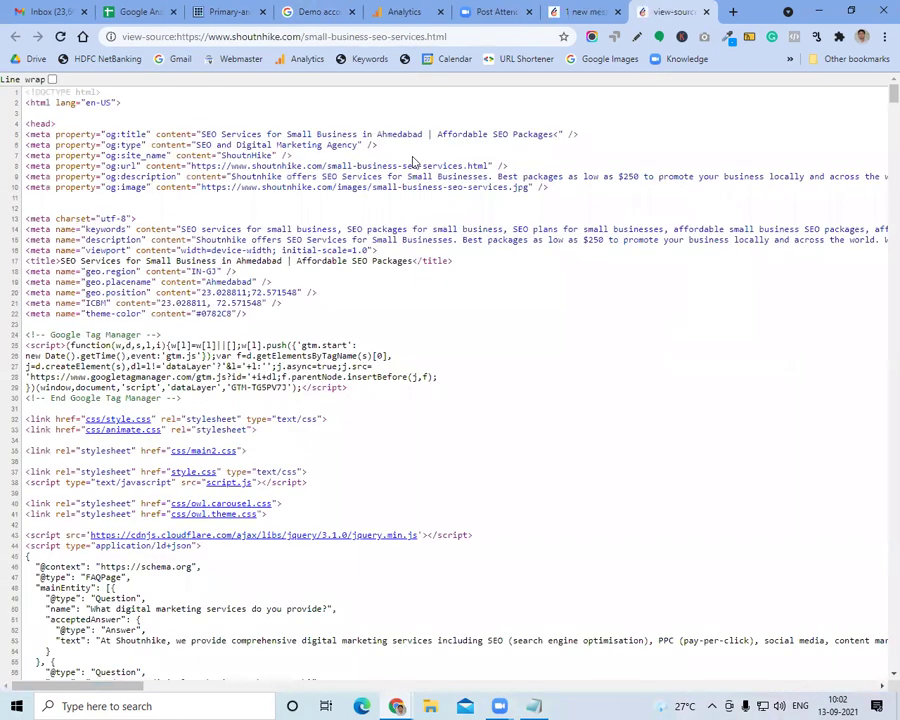
pyautogui.hotkey('ctrl', 'f')
pyautogui.write('G')
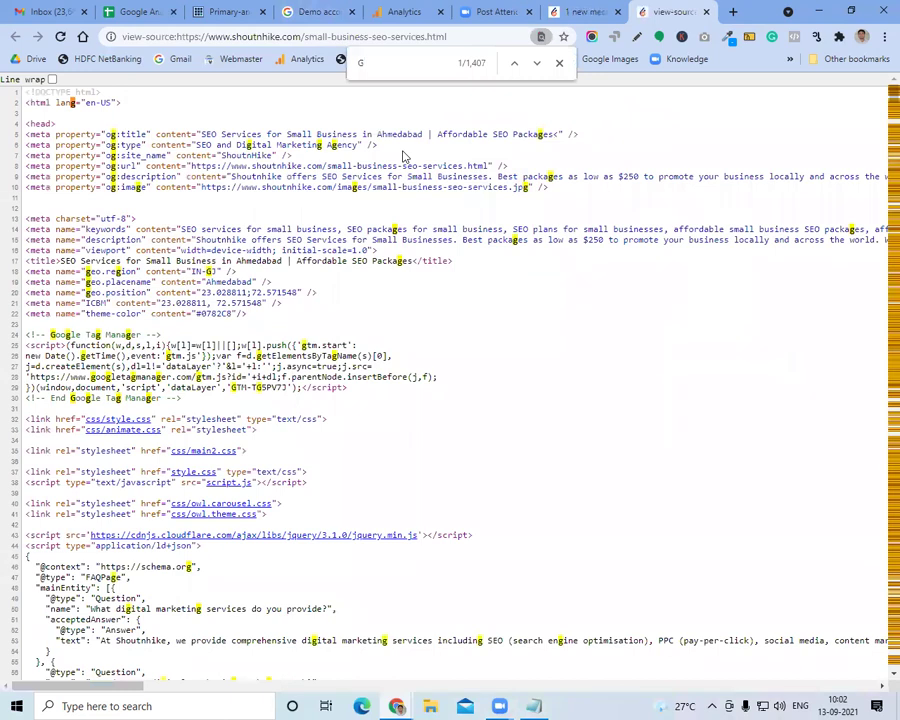
pyautogui.write('TM')
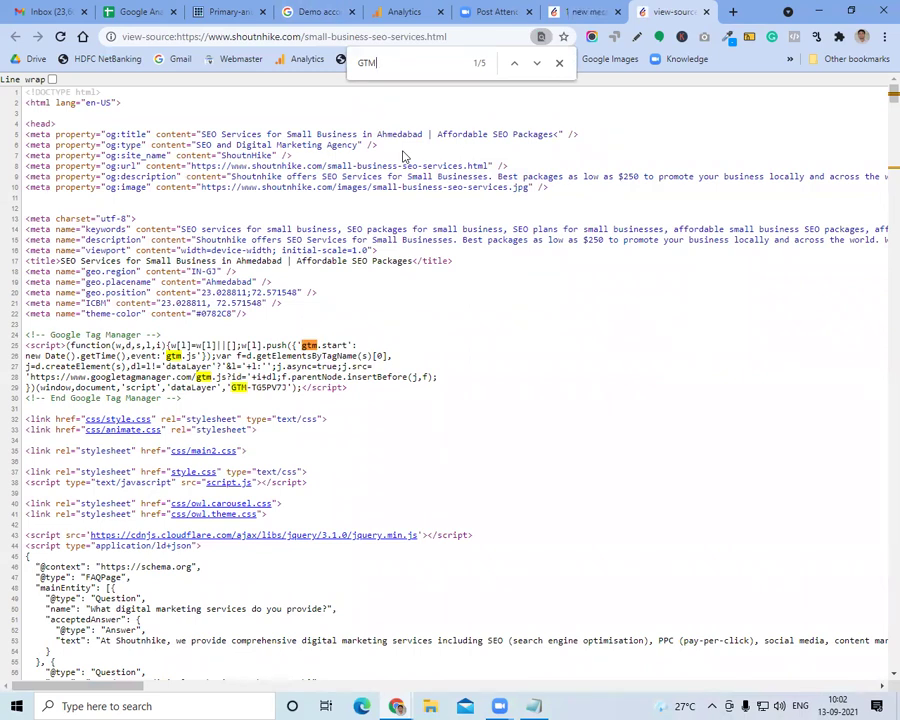
# Return to Notepad, highlight the first visit times in the visitor A timeline, and capitalize "Home" in "Home page"
pyautogui.hotkey('alt', 'Tab')
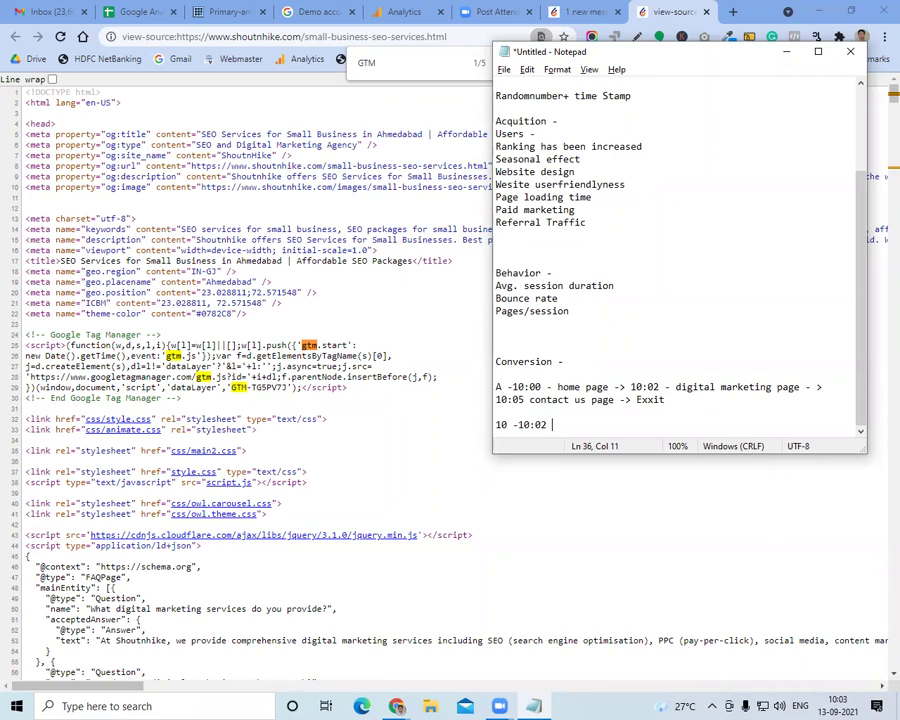
pyautogui.click(557, 387)
pyautogui.hotkey('shift', 'Right')
pyautogui.write('J')
pyautogui.moveTo(630, 387); pyautogui.dragTo(659, 386)
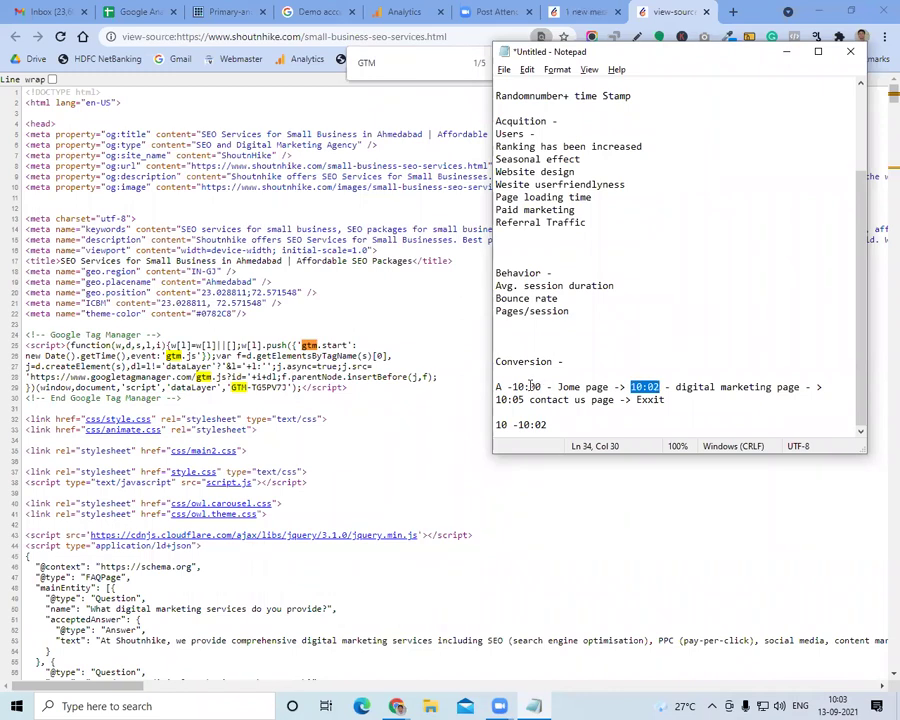
pyautogui.moveTo(513, 387); pyautogui.dragTo(562, 387)
pyautogui.write('H')
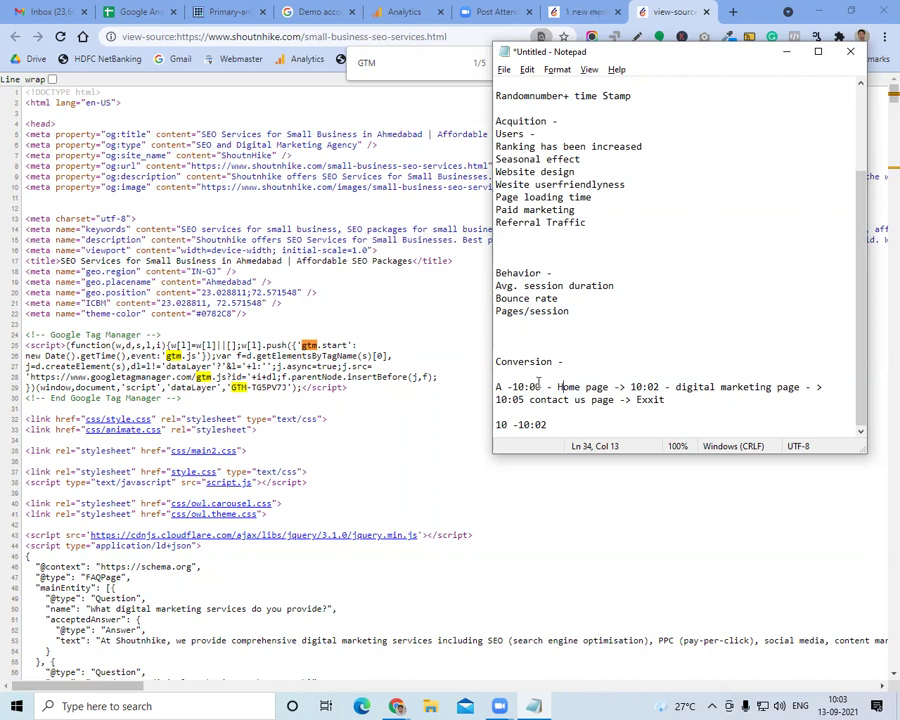
# Extend the "10 -10:02" line with "- 2 mins. Home page", and add the line "3 mins - digital marketing page" below it
pyautogui.click(555, 425)
pyautogui.write('- 2 mins. Home page')
pyautogui.press('Return')
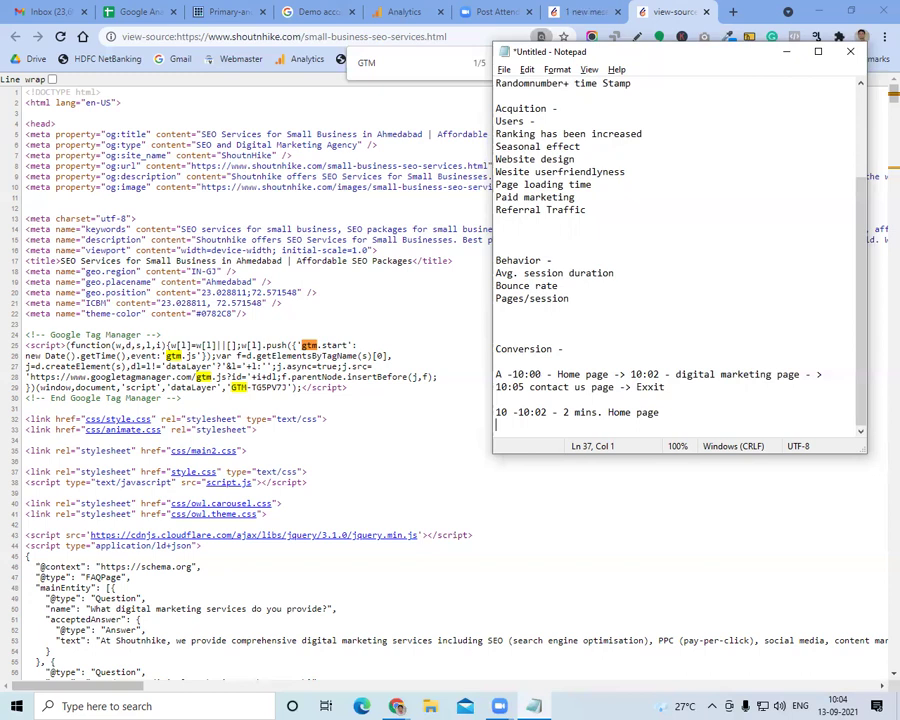
pyautogui.write('3 mins - digital marketing page')
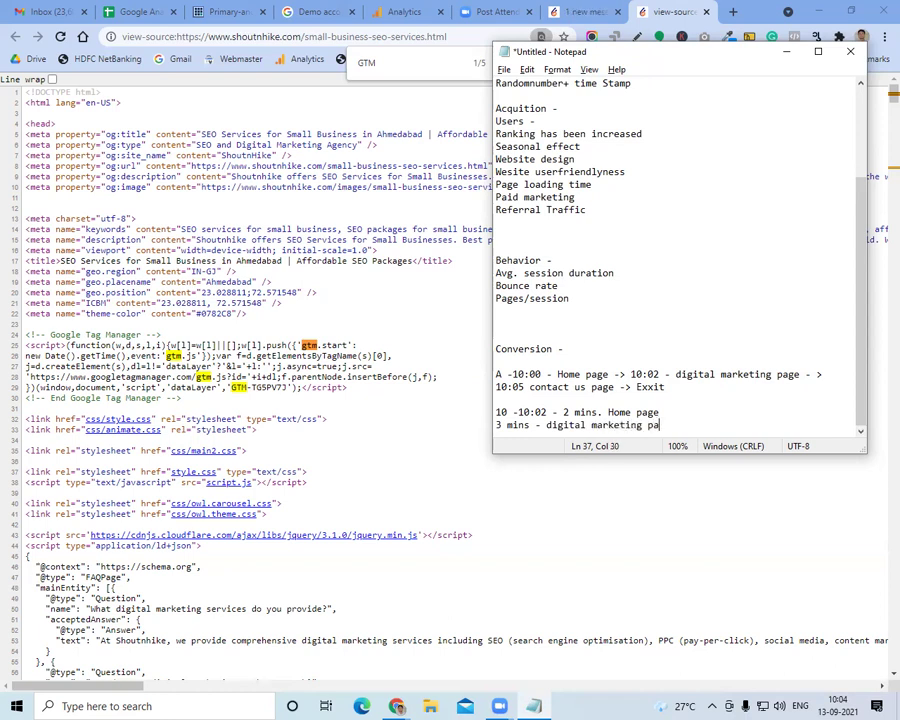
pyautogui.press('Return')
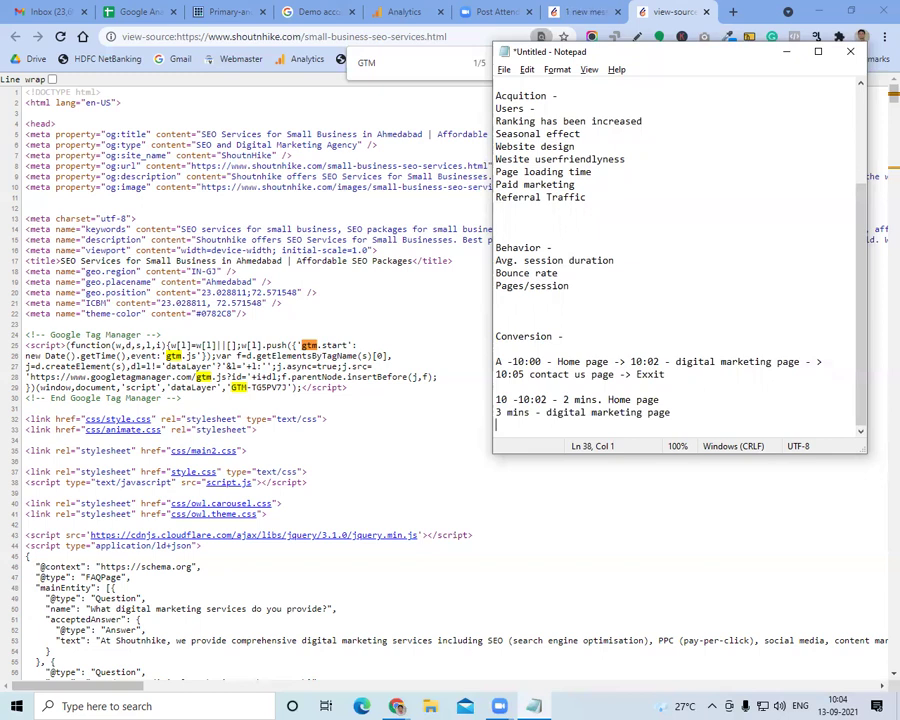
# Correct "Exxit" to "Exit" in the timeline, and add "5 Mins" below the page durations after a blank line
pyautogui.click(648, 374)
pyautogui.press('Delete')
pyautogui.click(676, 408)
pyautogui.press('Return')
pyautogui.press('Return')
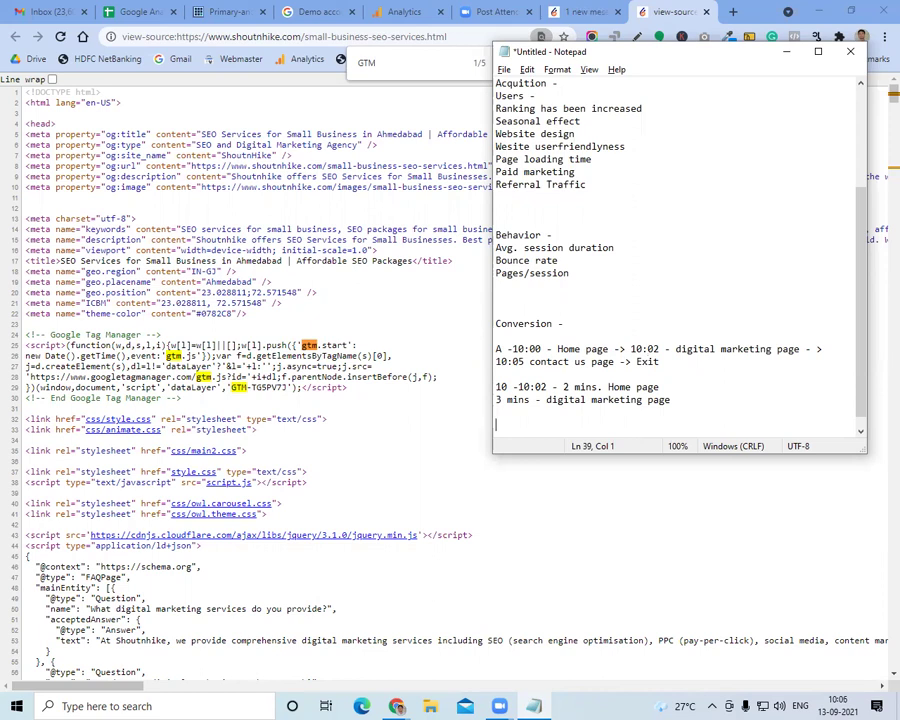
pyautogui.write('5 Mins')
# Highlight the digital marketing page duration, append a dash to "5 Mins", and add the line "0 Mins -" beneath it
pyautogui.moveTo(523, 403); pyautogui.dragTo(532, 412)
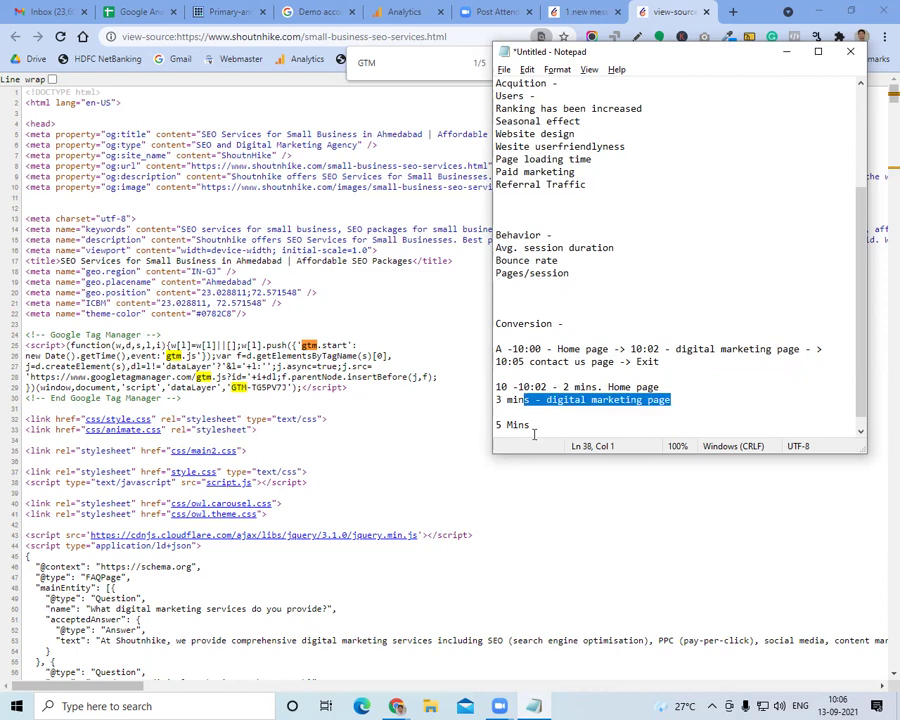
pyautogui.click(534, 428)
pyautogui.press('Return')
pyautogui.press('BackSpace')
pyautogui.write('-')
pyautogui.press('Return')
pyautogui.write('0 Minss')
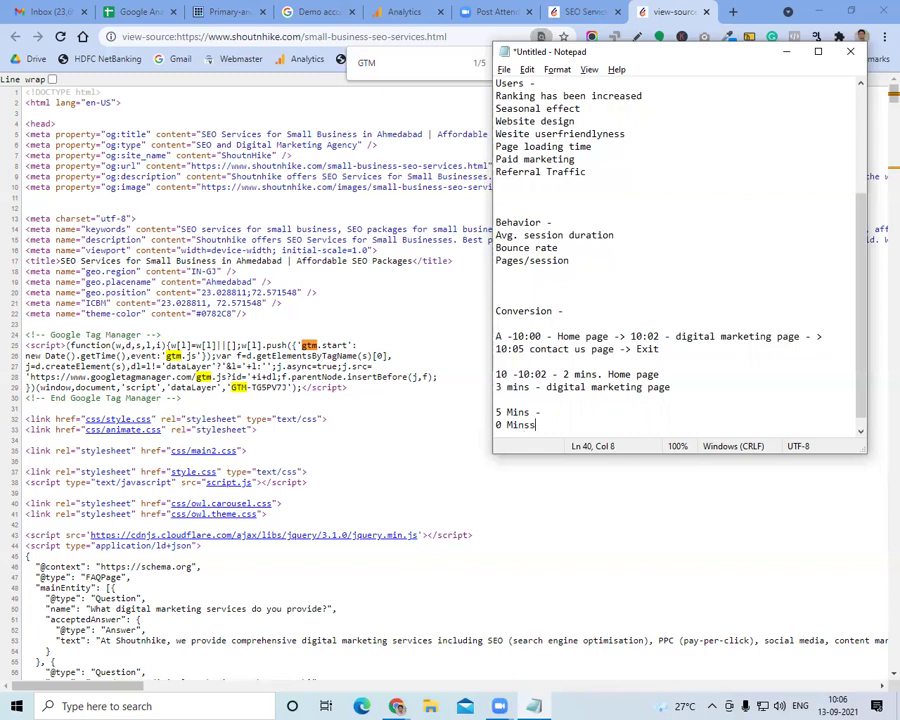
pyautogui.click(536, 412)
pyautogui.write('-')
pyautogui.click(537, 424)
pyautogui.press('BackSpace')
pyautogui.write('-')
pyautogui.click(537, 413)
# Append a dash to the "Avg. session duration" and "Bounce rate" lines under the Behavior heading
pyautogui.click(623, 239)
pyautogui.write('-')
pyautogui.press('Down')
pyautogui.write('-')
# Switch to the SEO services page in the browser, put Notepad out of view, and open the site's digital marketing page
pyautogui.click(580, 11)
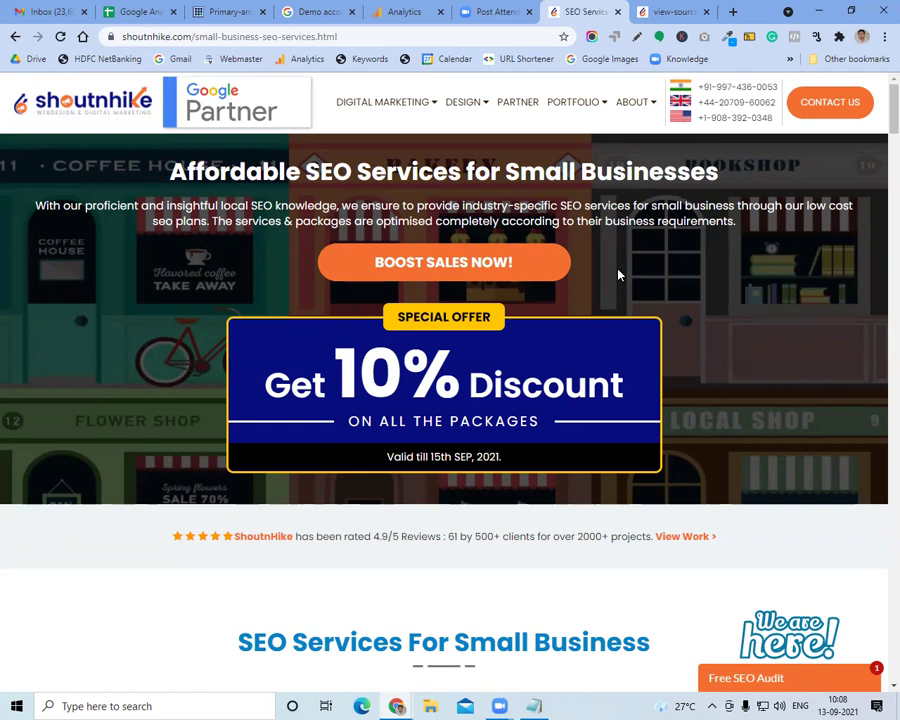
pyautogui.hotkey('alt', 'Tab')
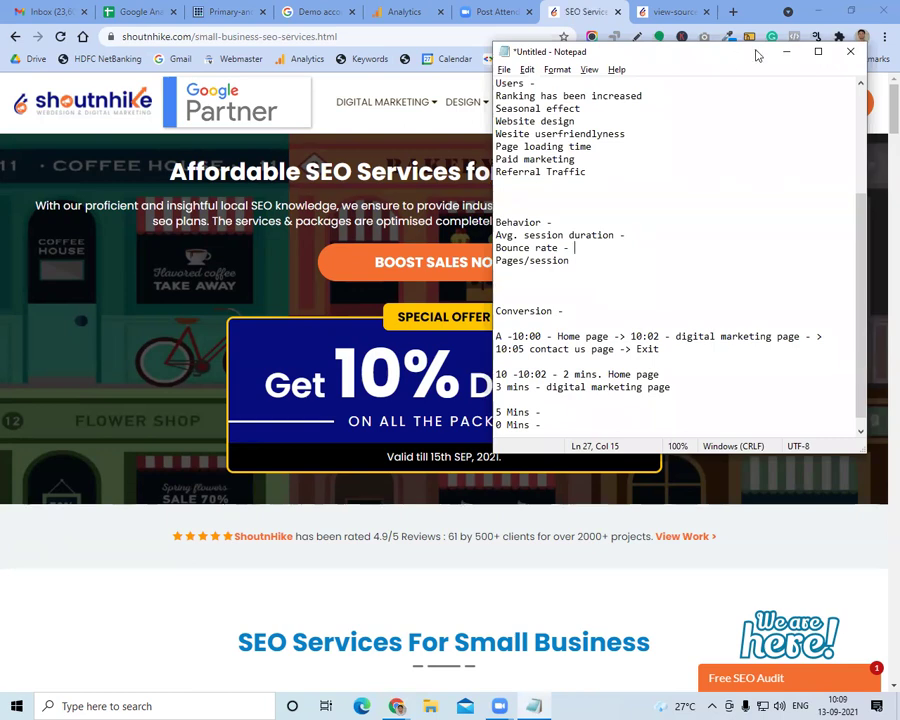
pyautogui.click(785, 53)
pyautogui.moveTo(412, 97)
pyautogui.click(356, 161)
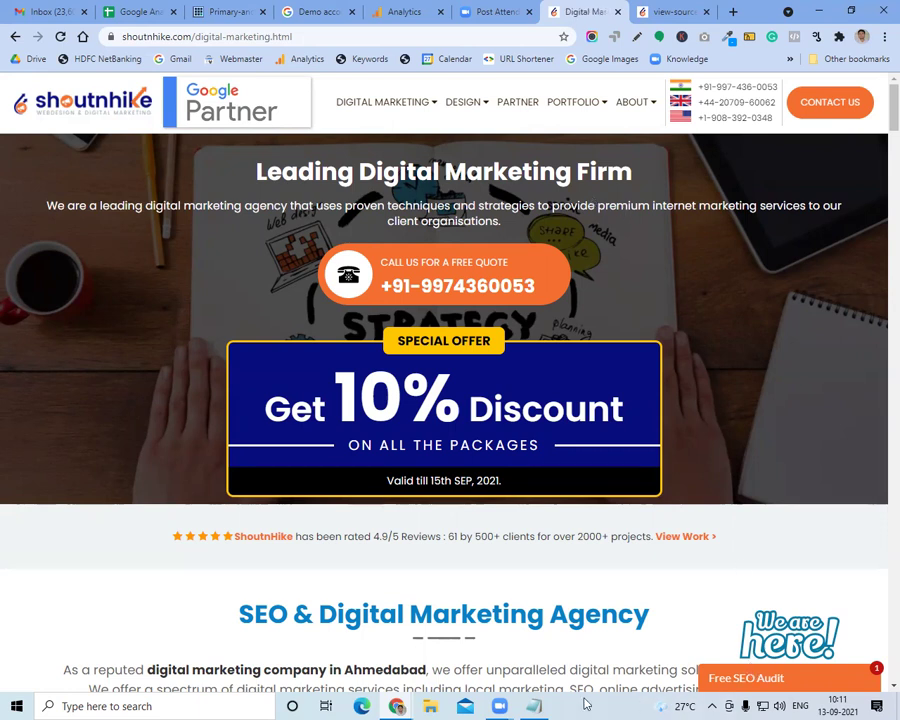
# Move the Notepad notes aside, review their Acquisition and Behavior lists, and highlight the Behavior totals in the Analytics country report
pyautogui.click(538, 705)
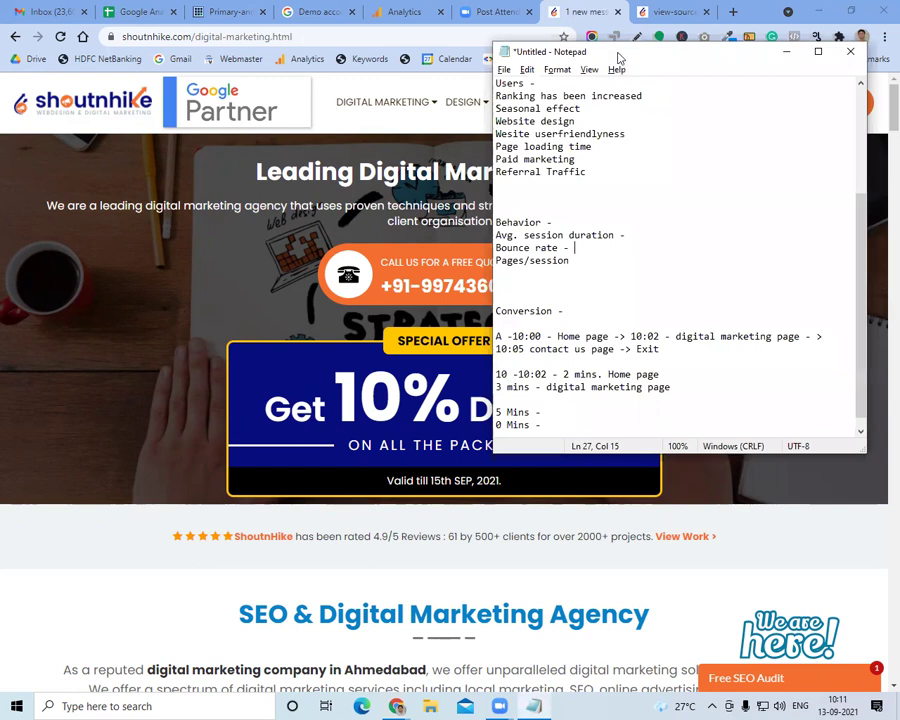
pyautogui.moveTo(618, 57); pyautogui.dragTo(213, 40)
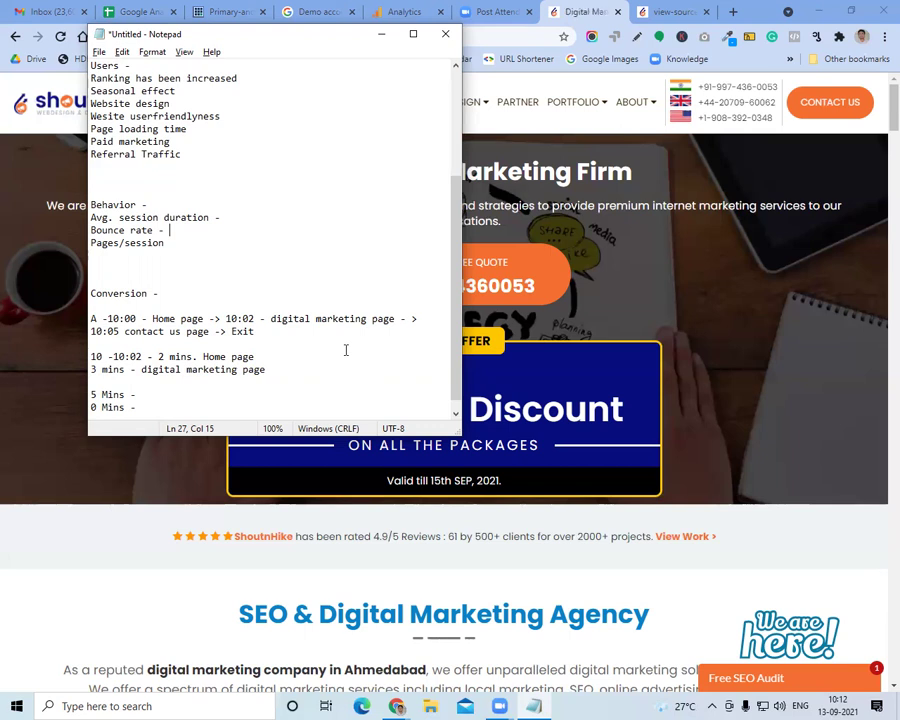
pyautogui.click(151, 203)
pyautogui.scroll(3, 151, 203)
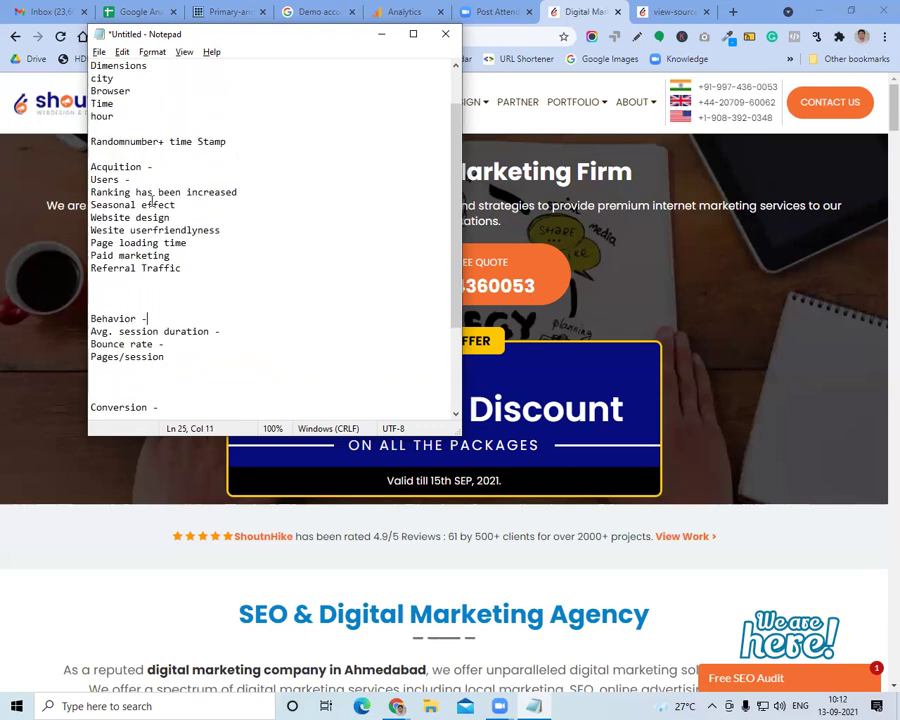
pyautogui.scroll(-2, 152, 201)
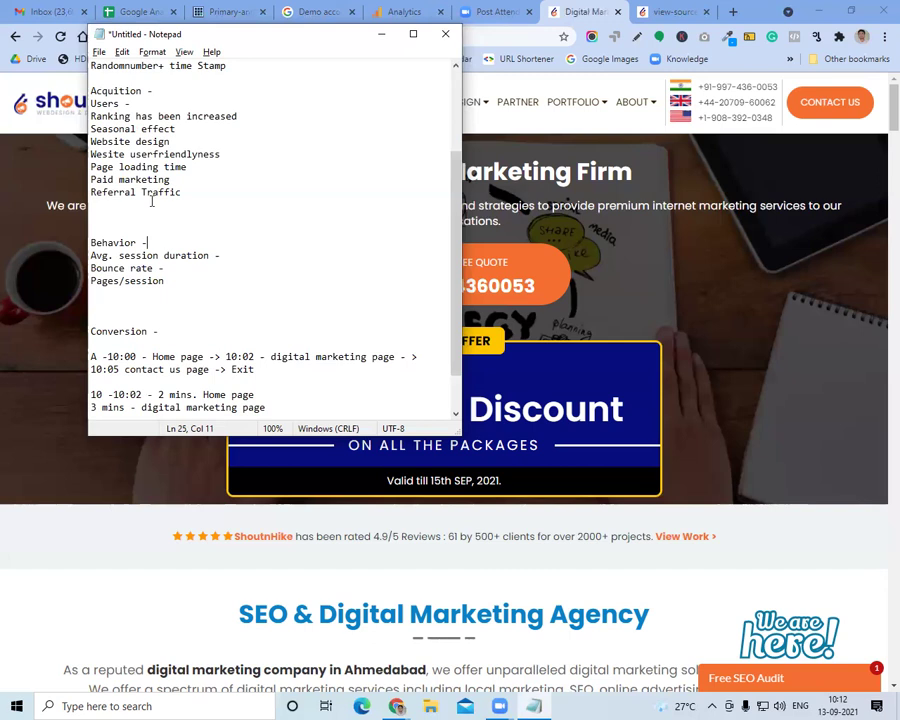
pyautogui.click(395, 11)
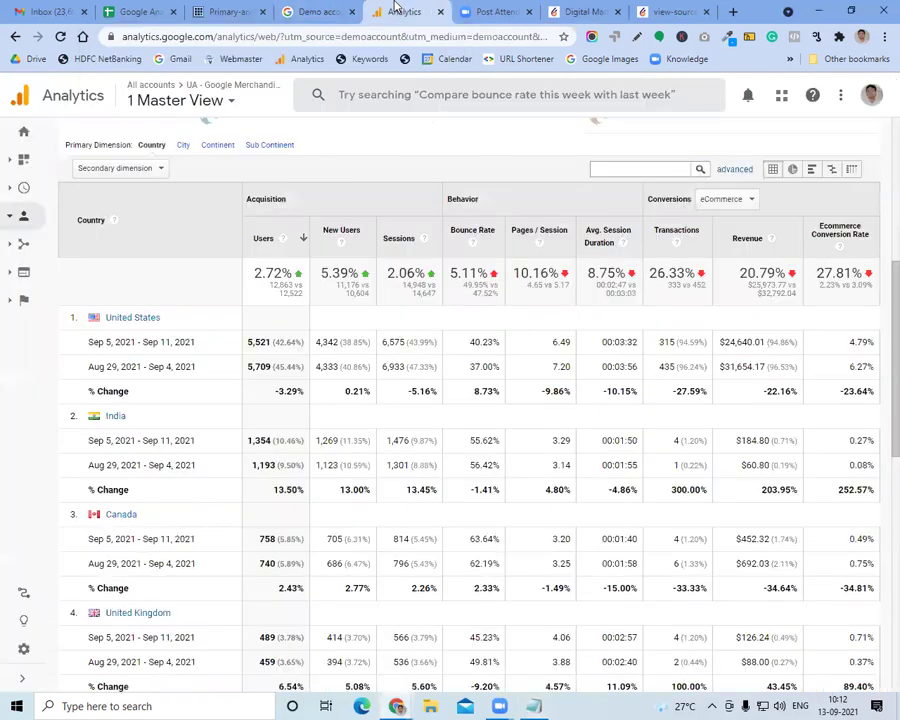
pyautogui.moveTo(451, 271); pyautogui.dragTo(611, 275)
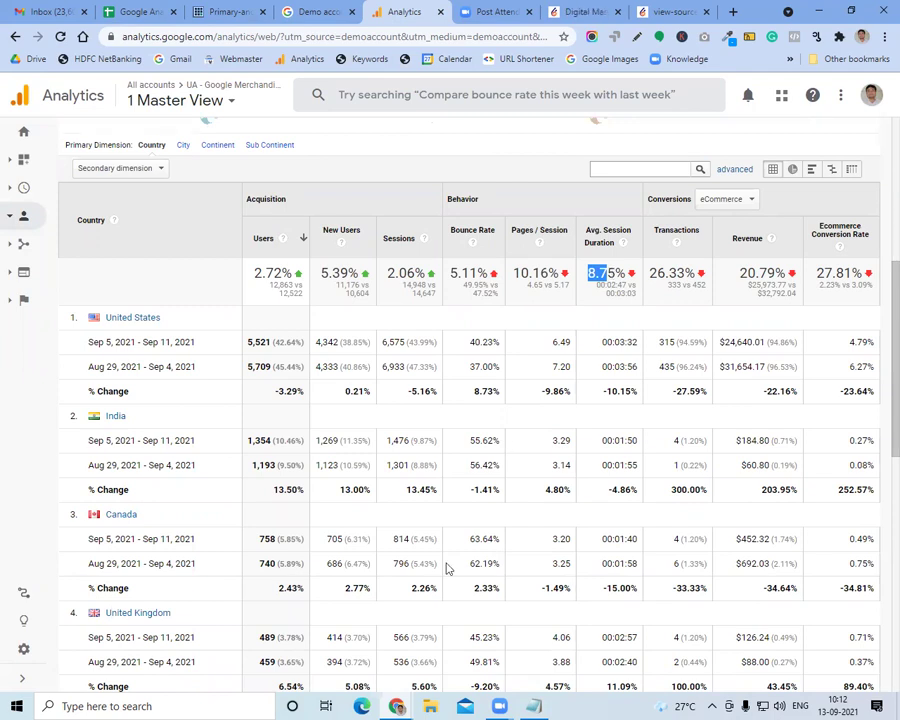
# Return to Notepad and add the line "Website design" beneath "Pages/session", separated by a blank line
pyautogui.click(537, 705)
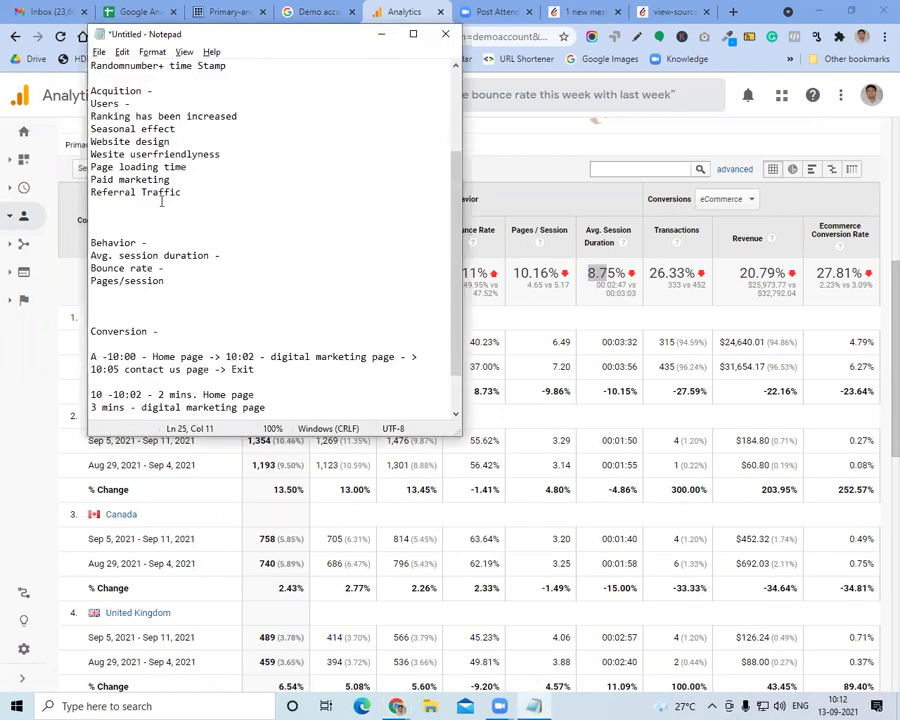
pyautogui.click(220, 287)
pyautogui.press('Return')
pyautogui.press('Return')
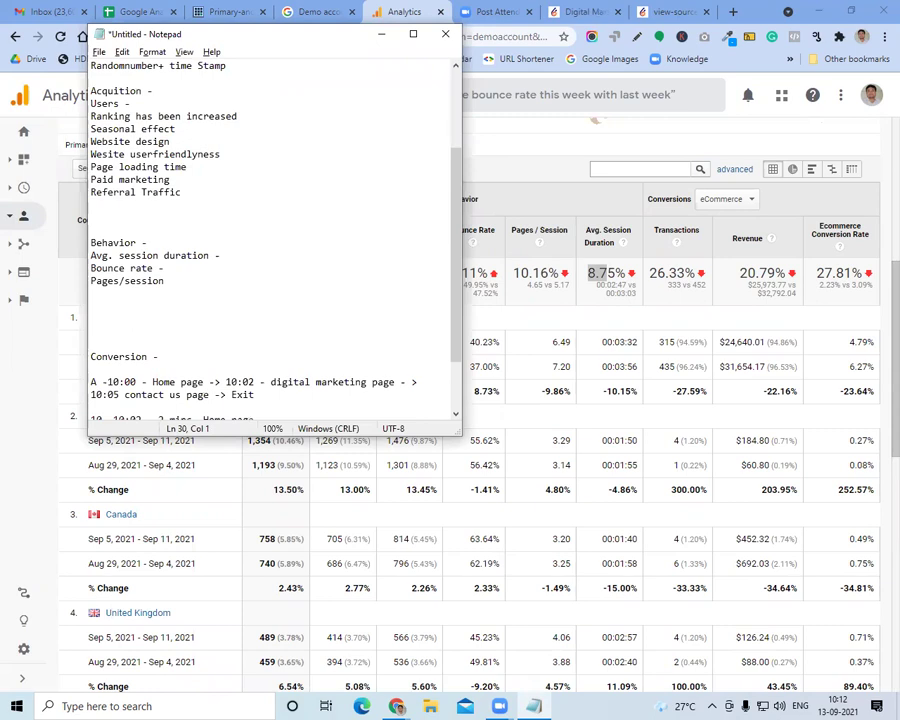
pyautogui.write('Website design')
pyautogui.press('Return')
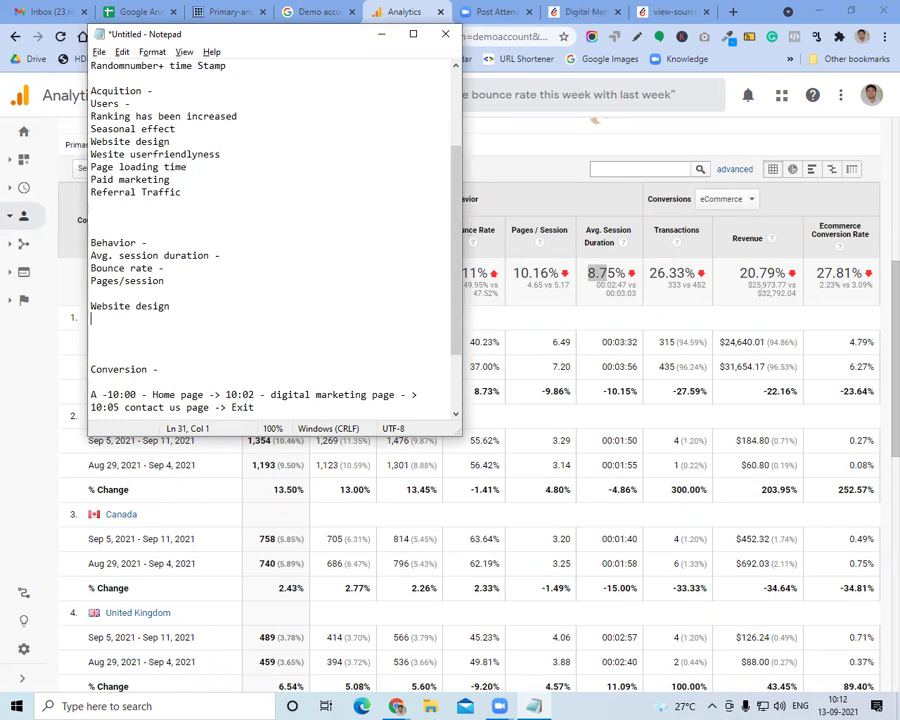
# Complete the benchmark values in the Behavior notes: "2-3 mins." for Avg. session duration and "50%" for Bounce rate
pyautogui.click(217, 255)
pyautogui.write('2-3 mins.')
pyautogui.press('Left')
pyautogui.press('Left')
pyautogui.press('Left')
pyautogui.press('Left')
pyautogui.press('Left')
pyautogui.press('Left')
pyautogui.press('Left')
pyautogui.press('Left')
pyautogui.press('Left')
pyautogui.click(244, 268)
pyautogui.write('50%')
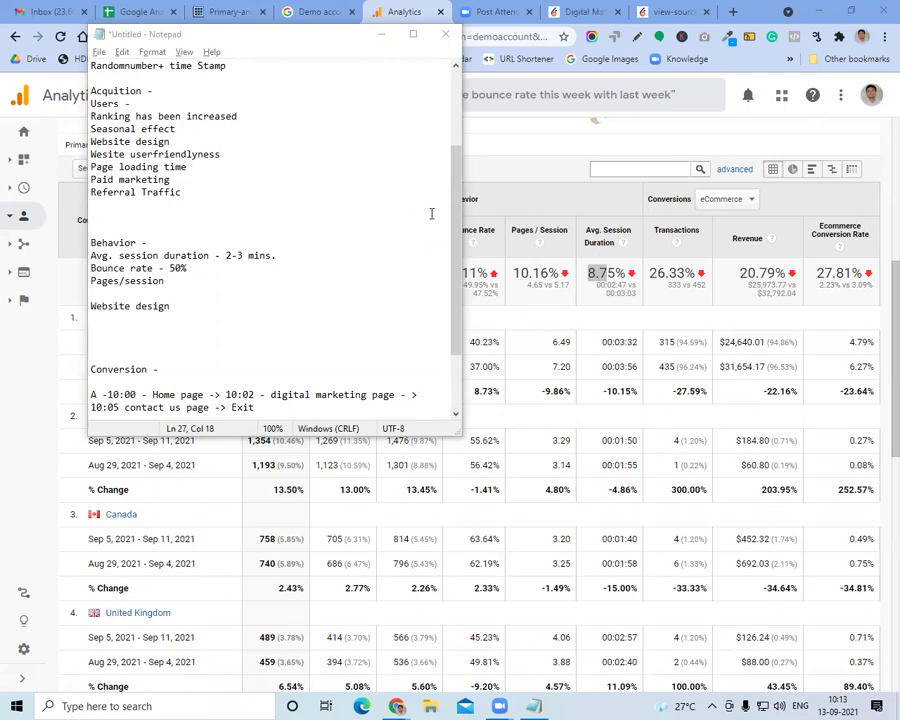
# Append "-2-3 pages/session" to the "Pages/session" line under the Behavior heading
pyautogui.click(213, 278)
pyautogui.write('0')
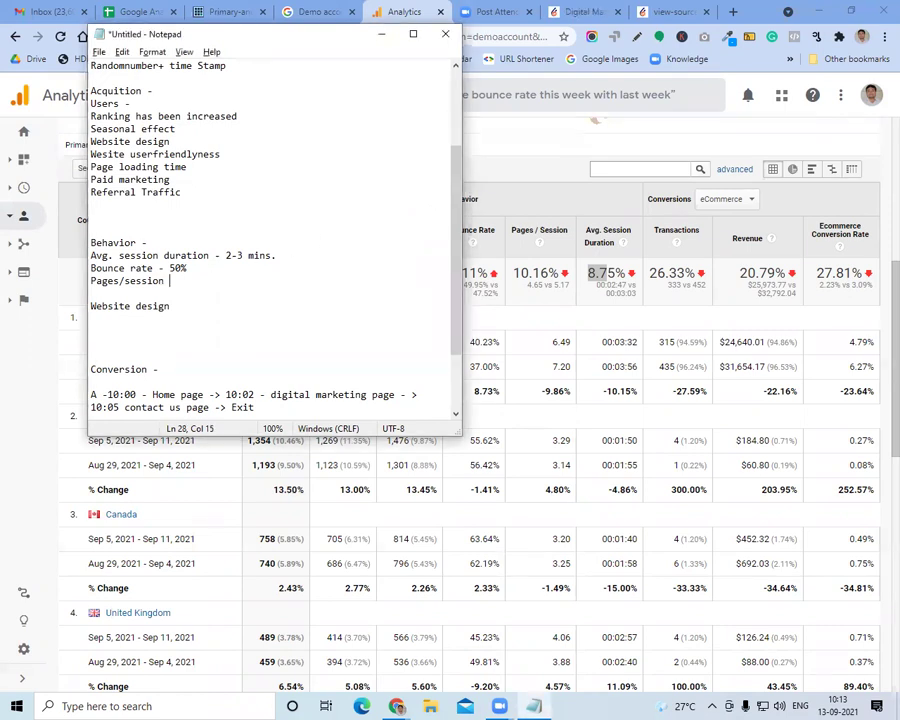
pyautogui.press('BackSpace')
pyautogui.write('-2-3 pages/session')
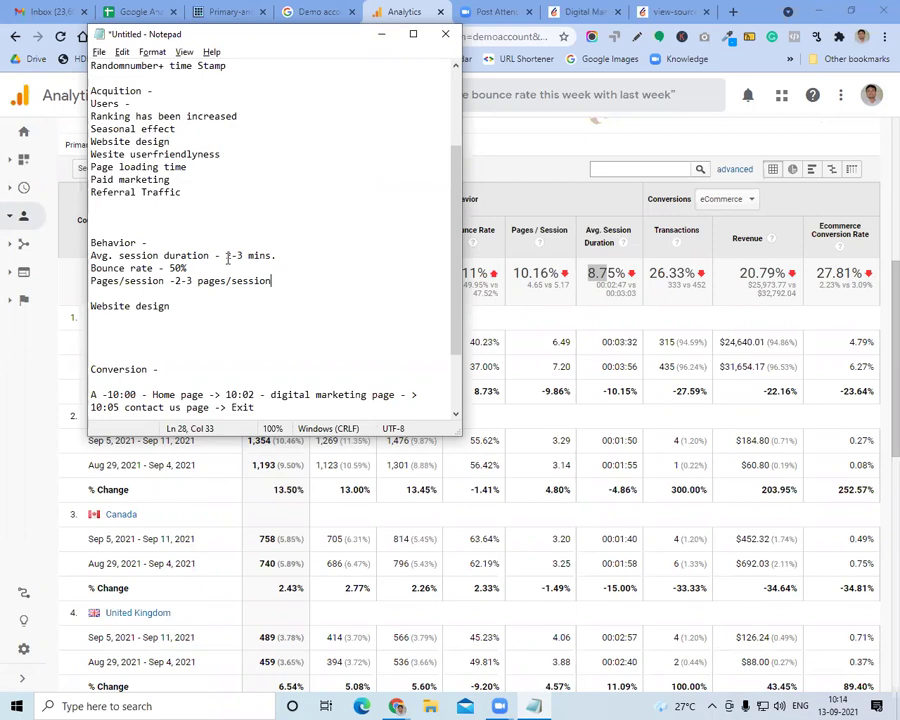
# Highlight the benchmark values in the Behavior notes, put Notepad out of view, and show the digital marketing page in the browser
pyautogui.moveTo(226, 255); pyautogui.dragTo(278, 256)
pyautogui.moveTo(91, 281); pyautogui.dragTo(170, 268)
pyautogui.click(195, 306)
pyautogui.click(380, 34)
pyautogui.click(566, 10)
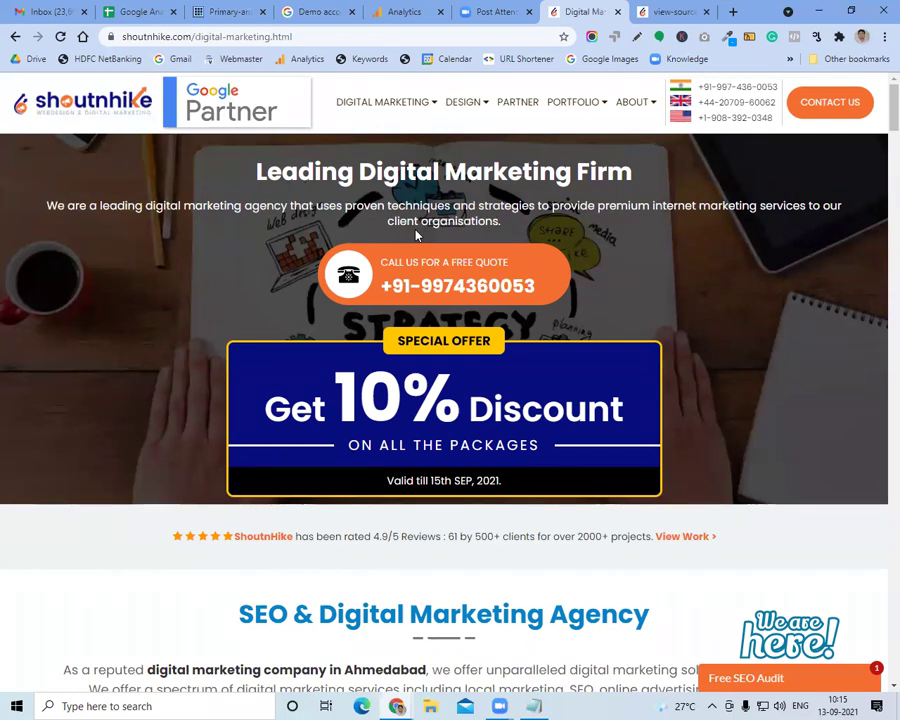
# Switch to Notepad and add the line "content" below "Website design" in the Behavior section
pyautogui.hotkey('alt', 'Tab')
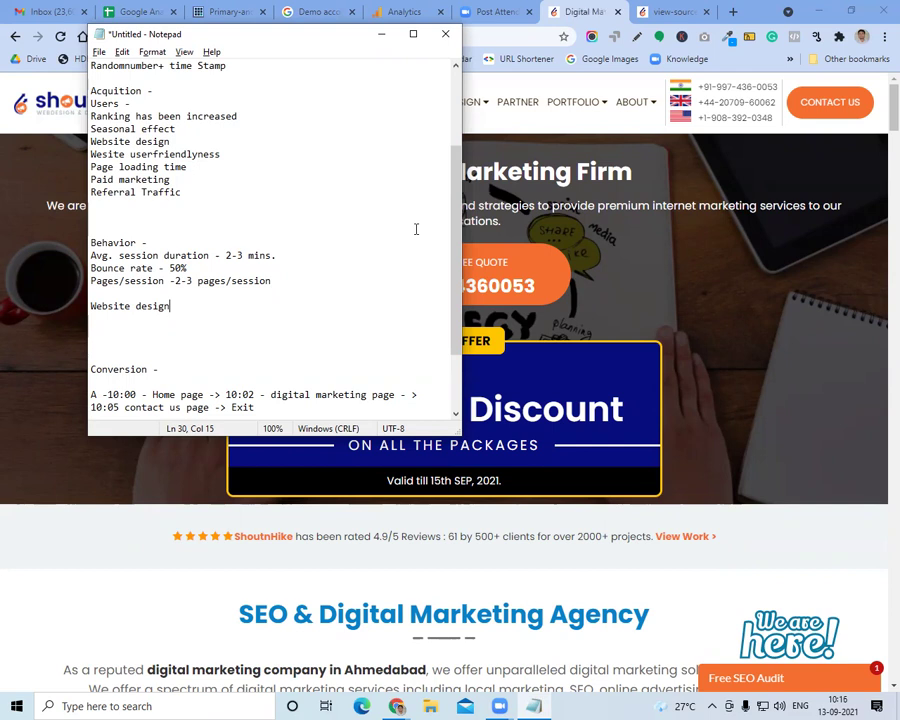
pyautogui.press('Return')
pyautogui.write('content')
pyautogui.press('Return')
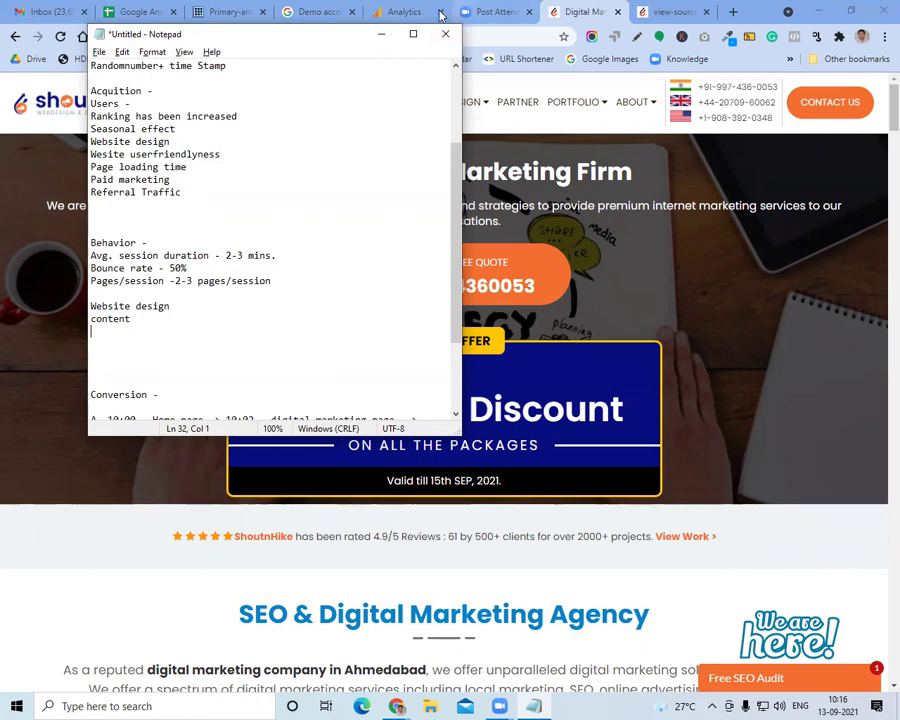
# Examine the digital marketing page's content sections down to "Why Shoutnhike Is Your Ideal Choice?" and highlight that heading
pyautogui.click(381, 34)
pyautogui.moveTo(385, 101)
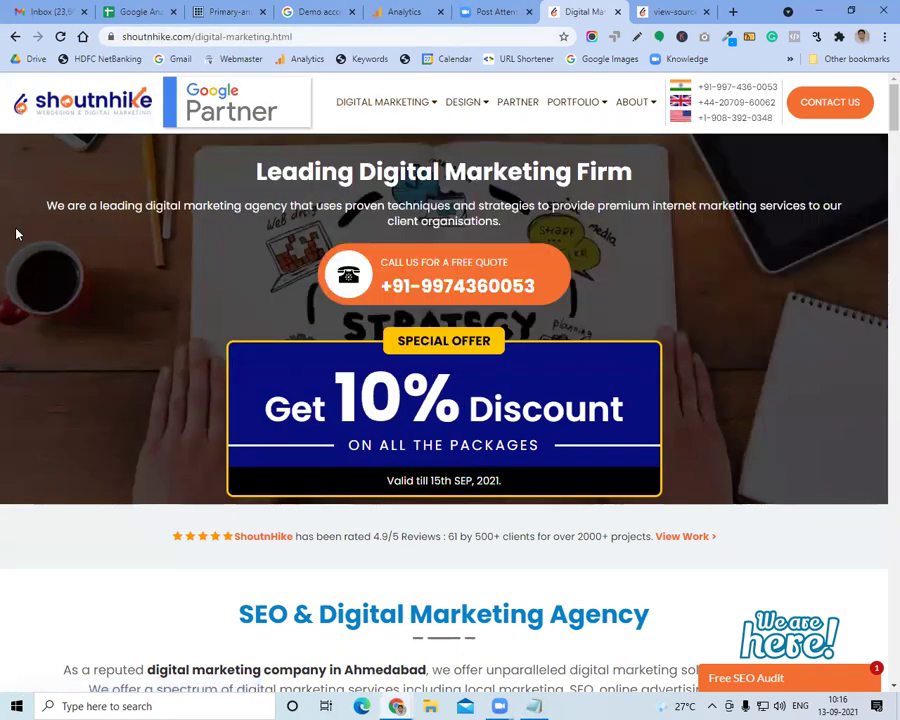
pyautogui.scroll(-7, 88, 268)
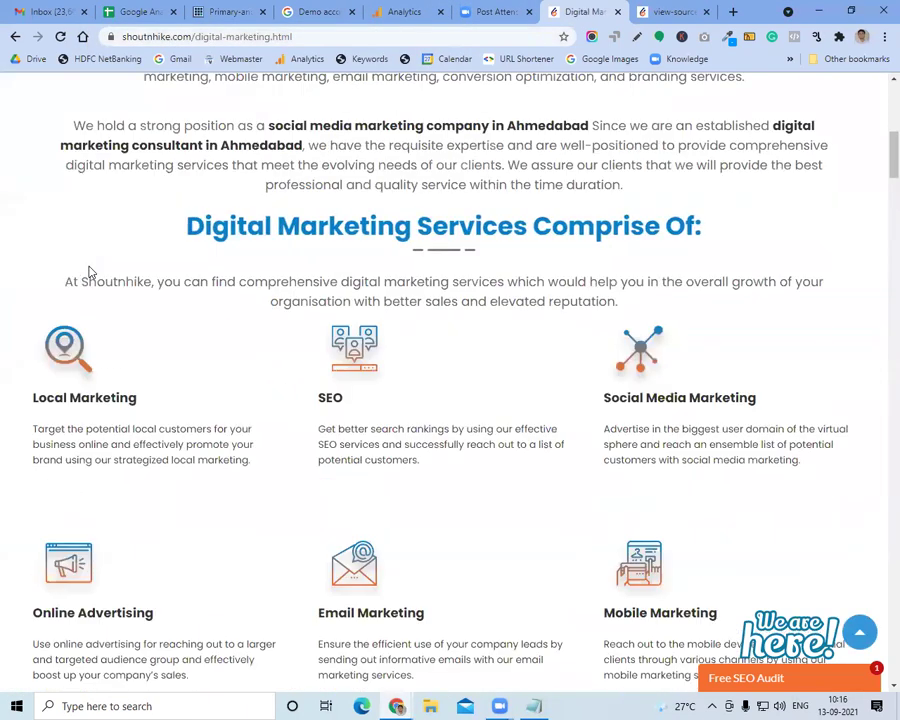
pyautogui.scroll(-2, 88, 270)
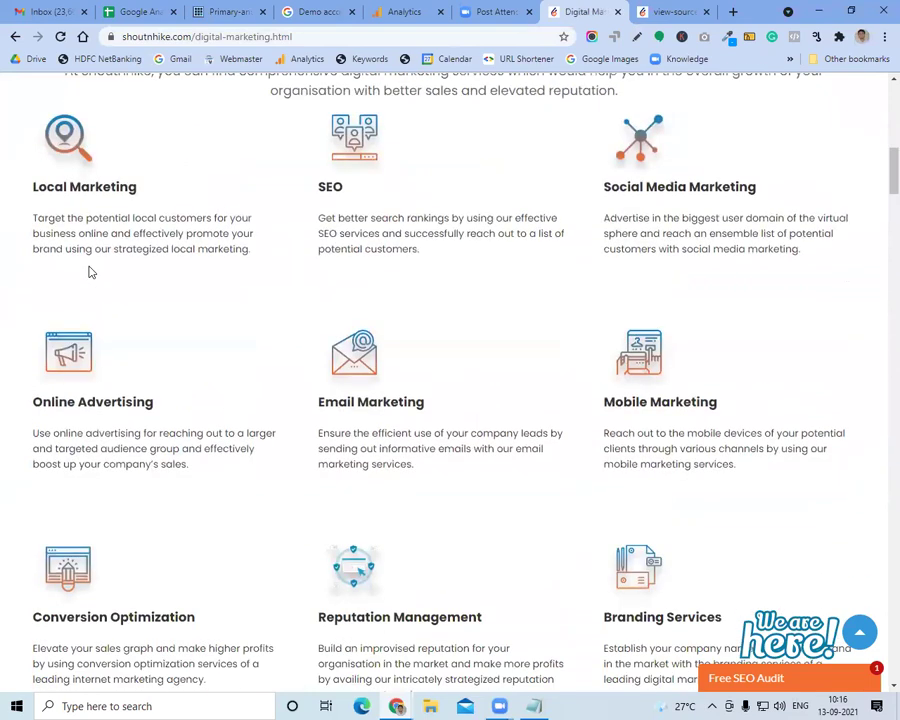
pyautogui.scroll(-4, 176, 282)
pyautogui.scroll(-4, 176, 282)
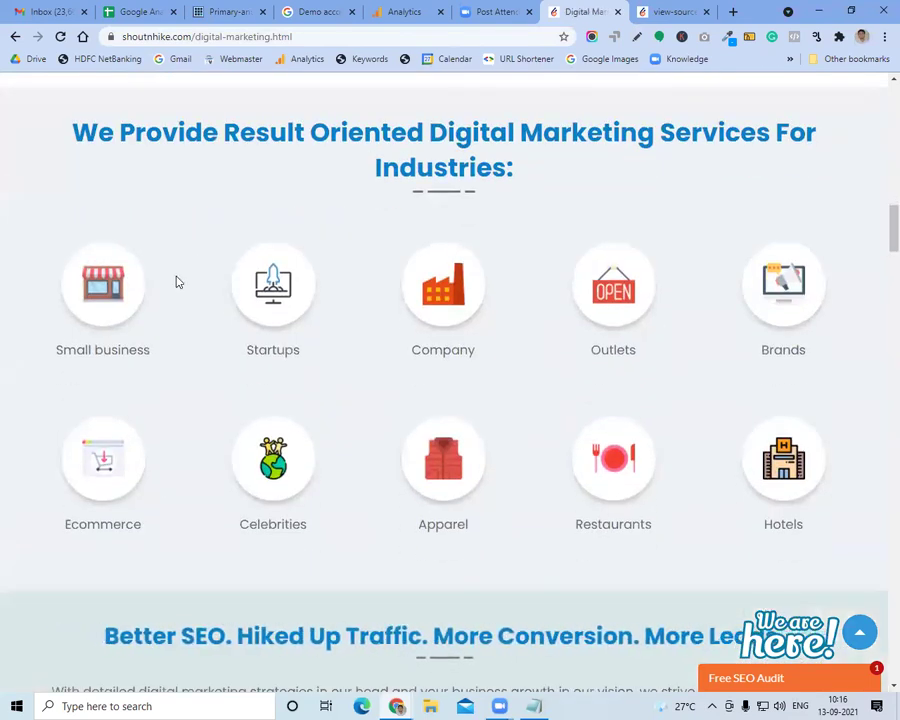
pyautogui.scroll(-5, 176, 282)
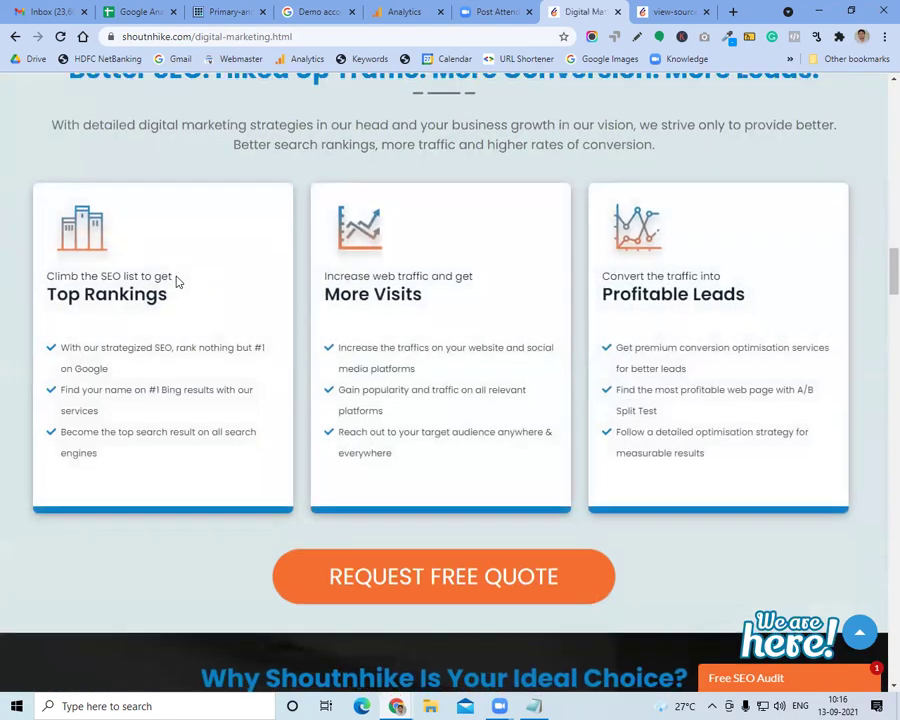
pyautogui.scroll(-3, 176, 282)
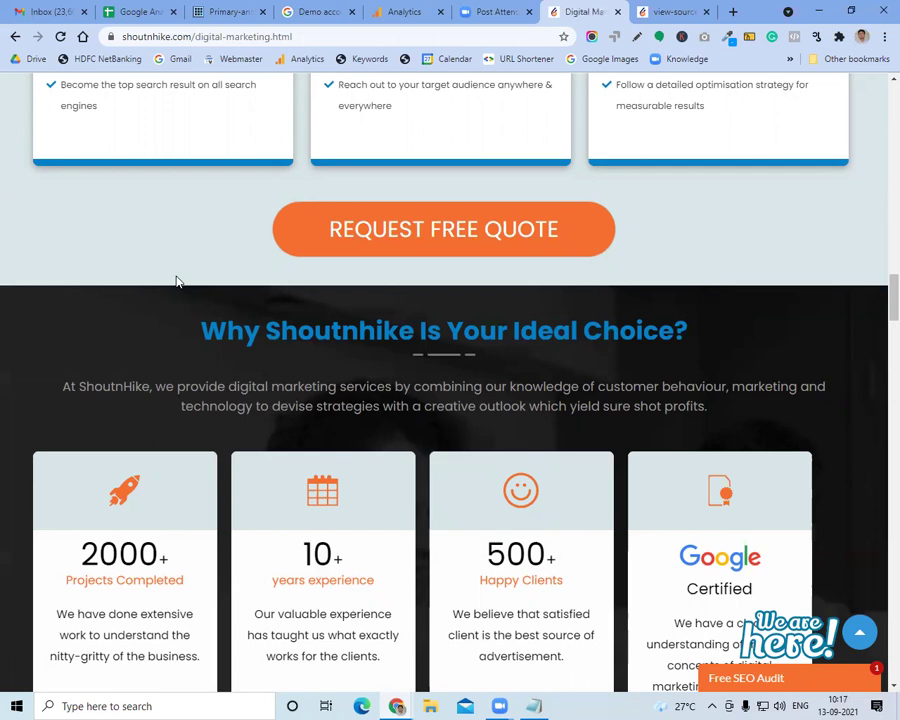
pyautogui.tripleClick(234, 330)
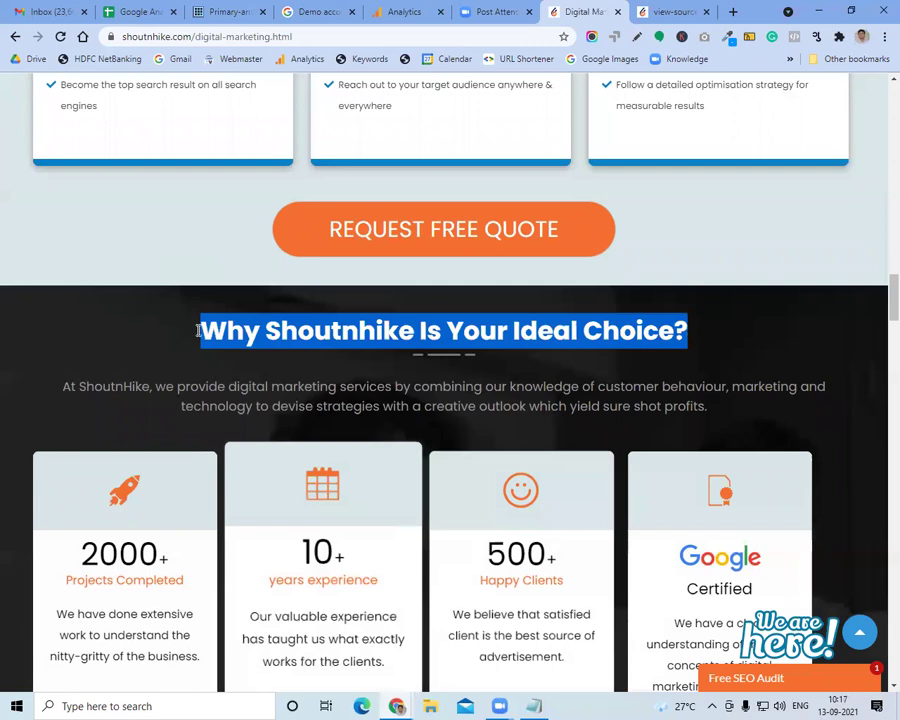
# Add the line "Page loading time" below "content" in the Notepad notes, and put Notepad out of view
pyautogui.hotkey('alt', 'Tab')
pyautogui.write('Page loading time')
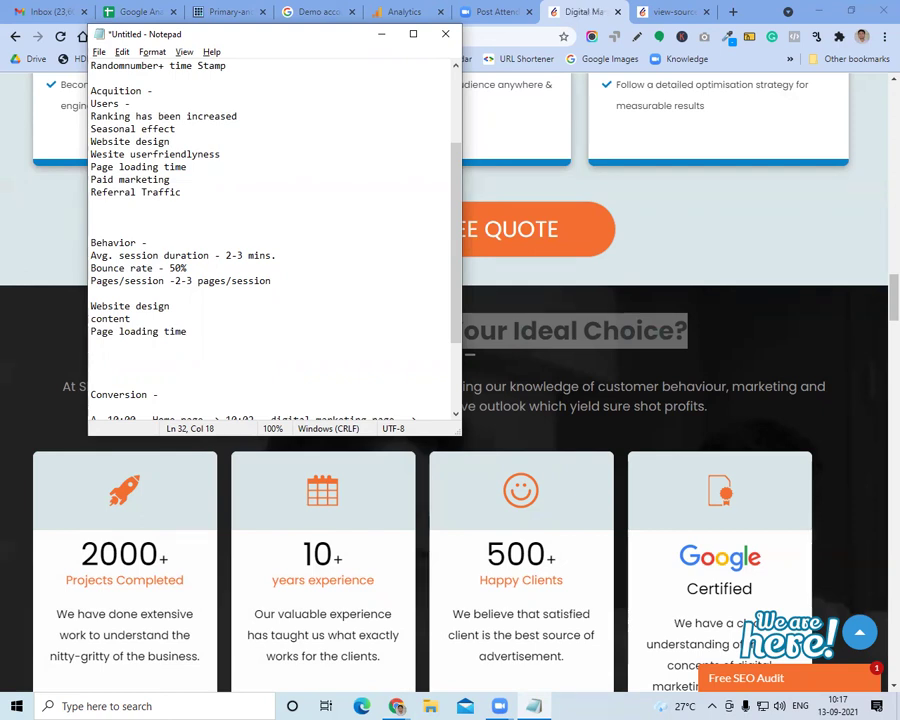
pyautogui.click(381, 34)
# Run a Google search for "best computer cameras 2021" in the browser tab holding the Demo account help page
pyautogui.click(305, 12)
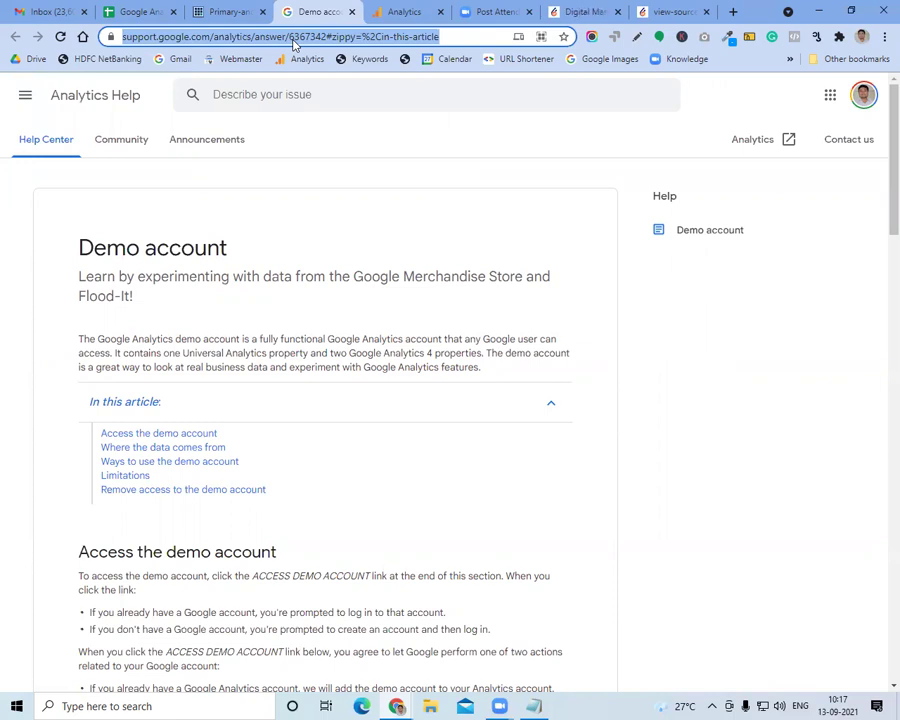
pyautogui.write('c')
pyautogui.press('BackSpace')
pyautogui.press('BackSpace')
pyautogui.write('bes')
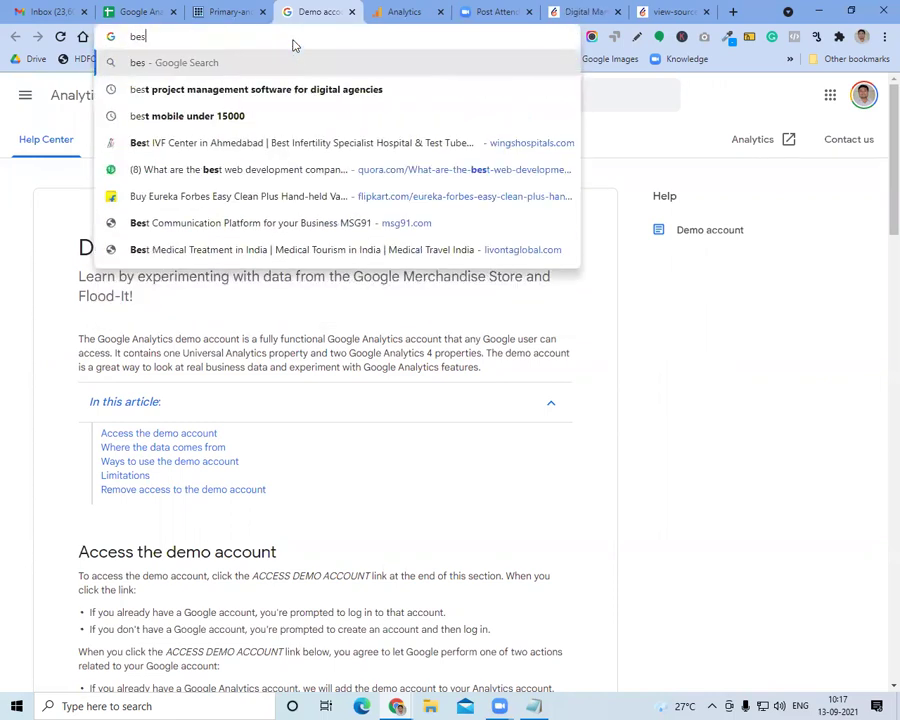
pyautogui.write('t camer')
pyautogui.press('BackSpace')
pyautogui.press('BackSpace')
pyautogui.press('BackSpace')
pyautogui.press('BackSpace')
pyautogui.press('BackSpace')
pyautogui.press('BackSpace')
pyautogui.write('computer ')
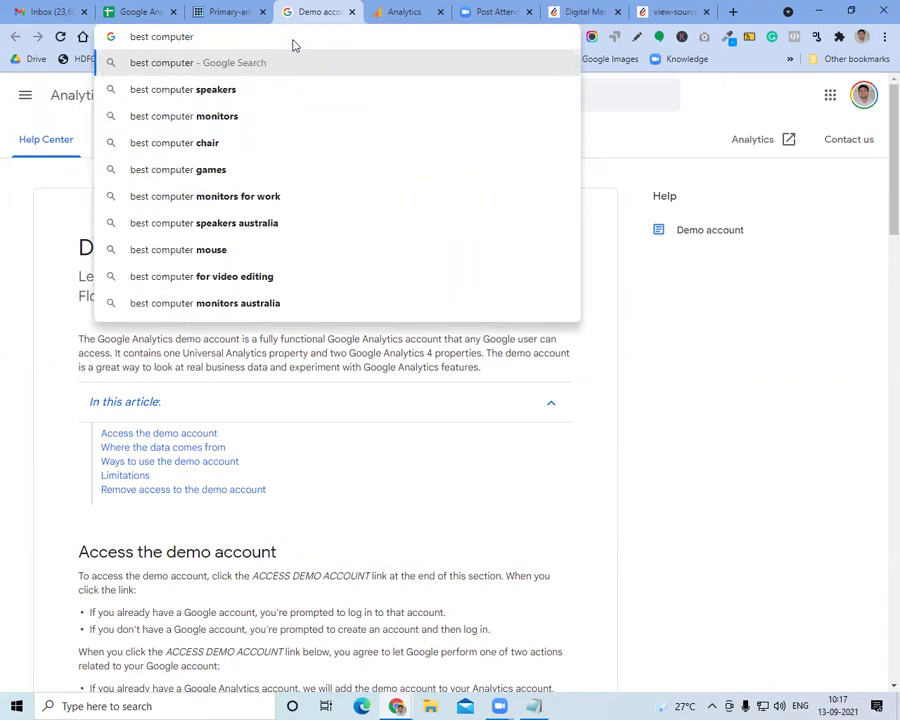
pyautogui.write('cam')
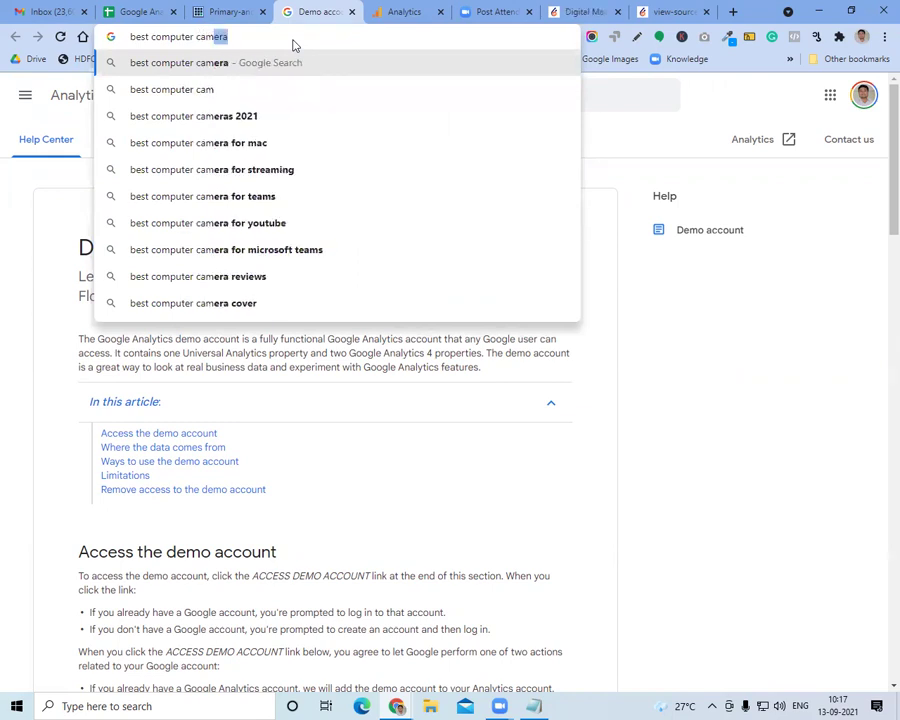
pyautogui.click(293, 127)
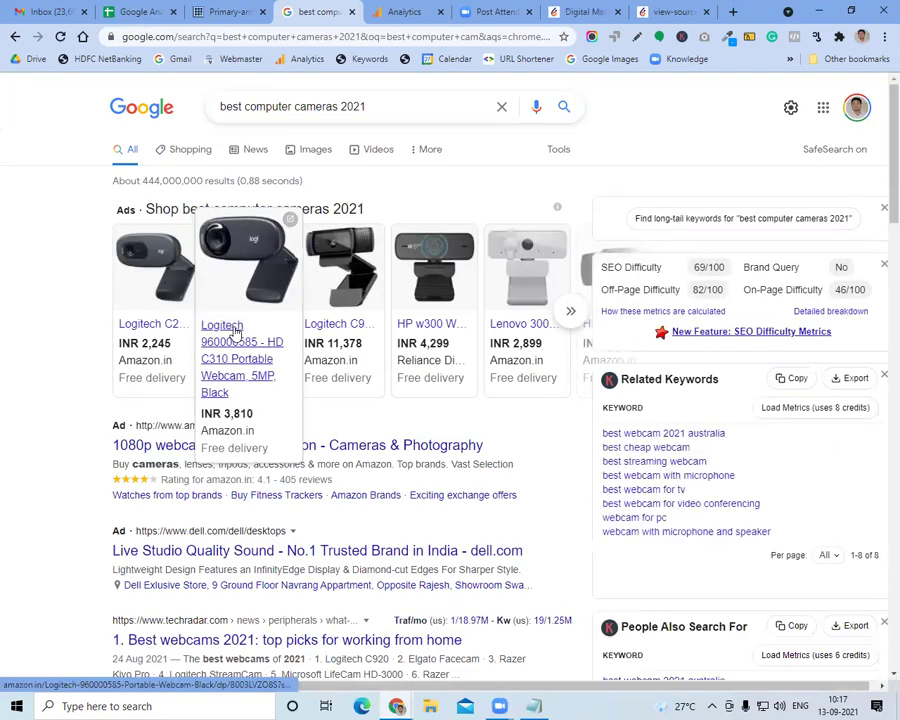
# Look over the webcam shopping ads, text ads and organic listings on the search results page
pyautogui.click(505, 342)
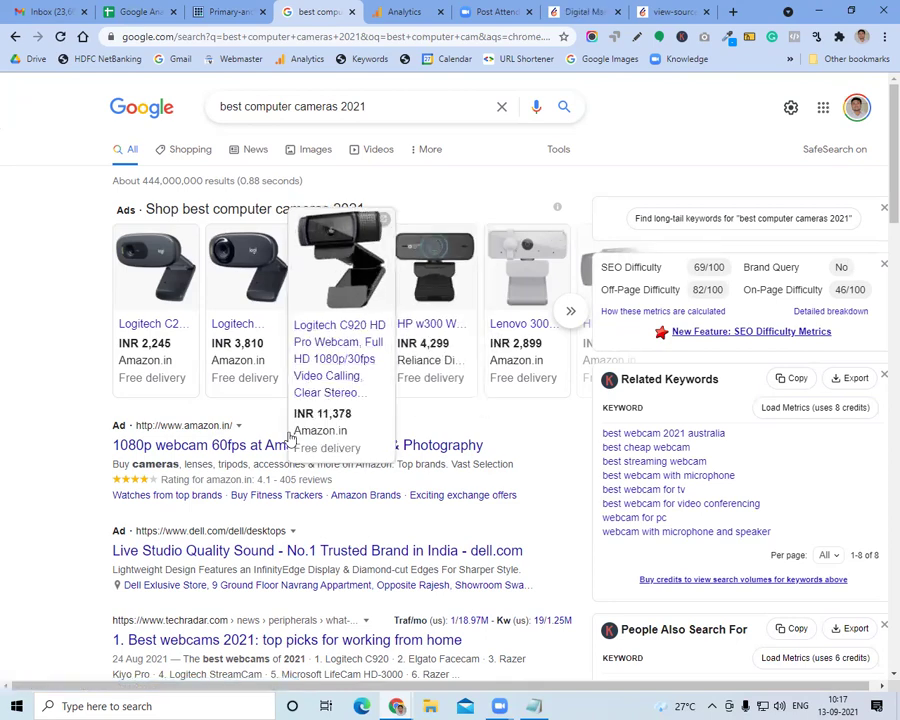
pyautogui.scroll(-3, 80, 468)
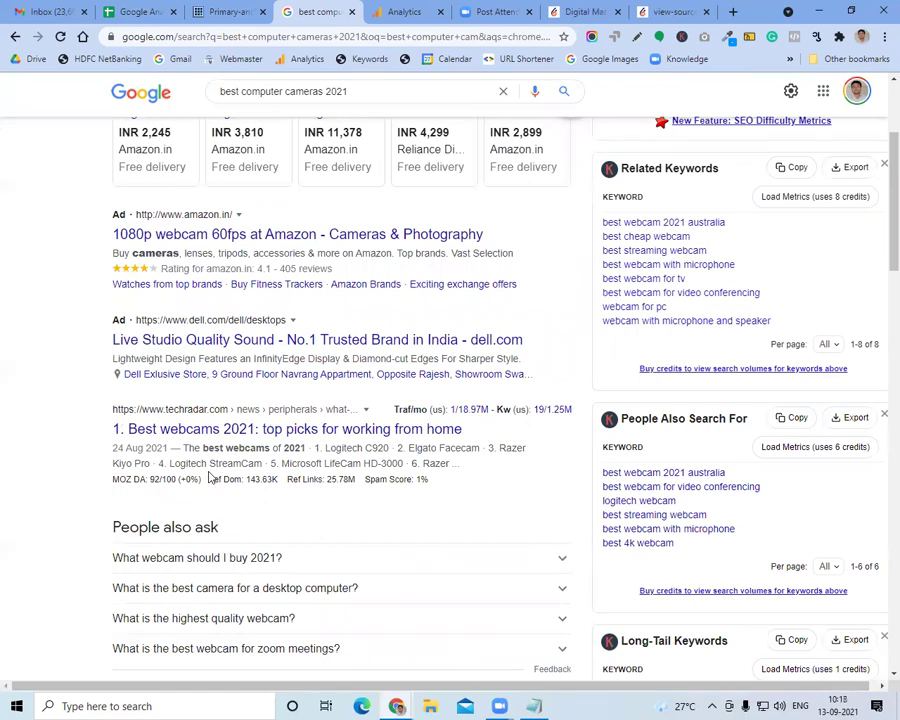
pyautogui.scroll(3, 209, 478)
pyautogui.moveTo(146, 336)
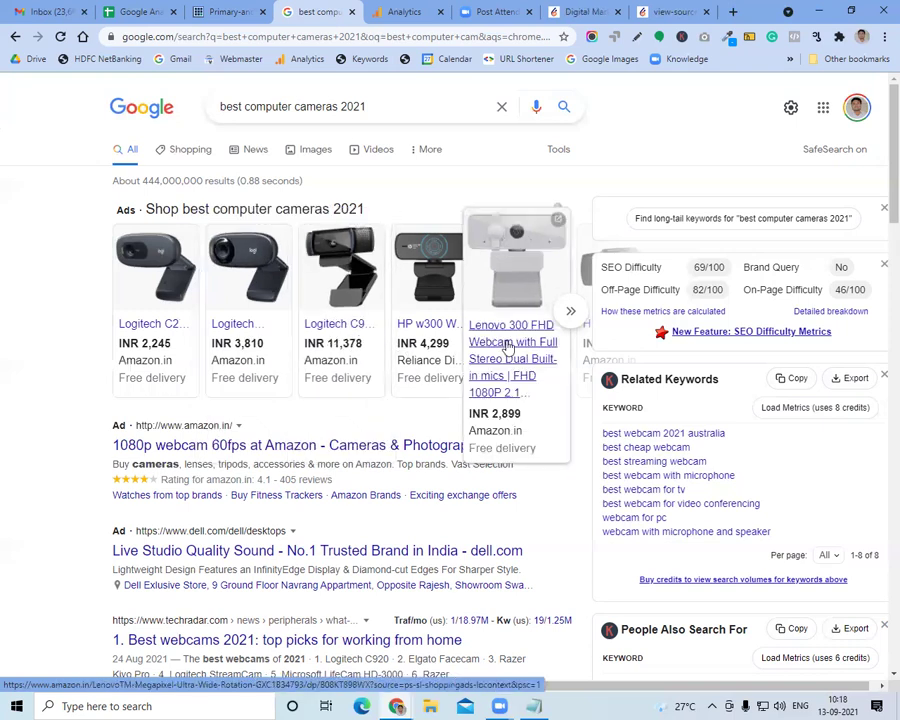
# Add the line "Website responsiveness" below "Page loading time" in the Behavior section of the Notepad notes
pyautogui.hotkey('alt', 'Tab')
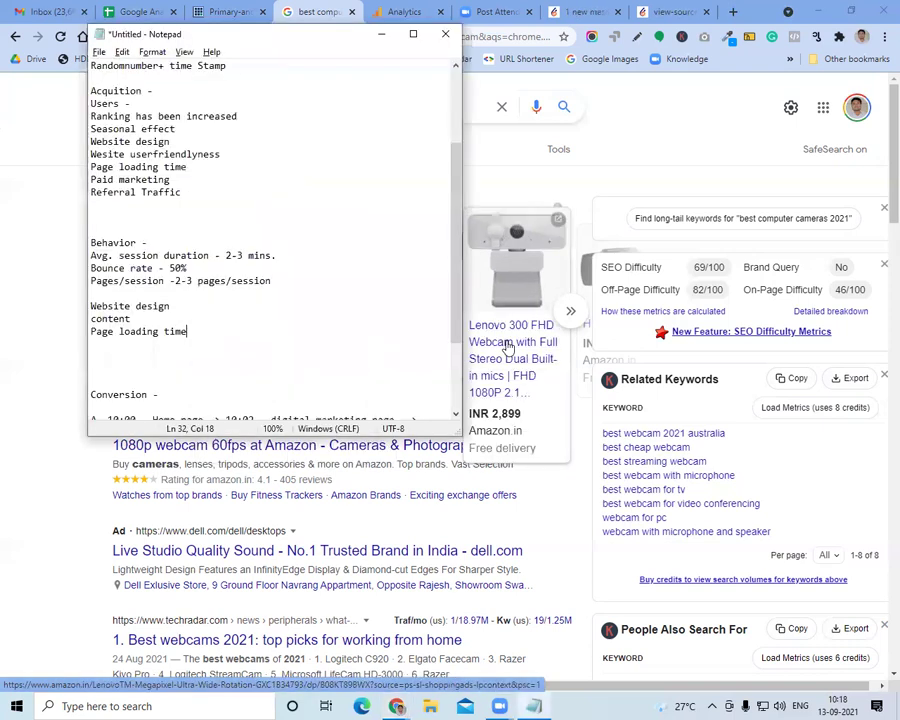
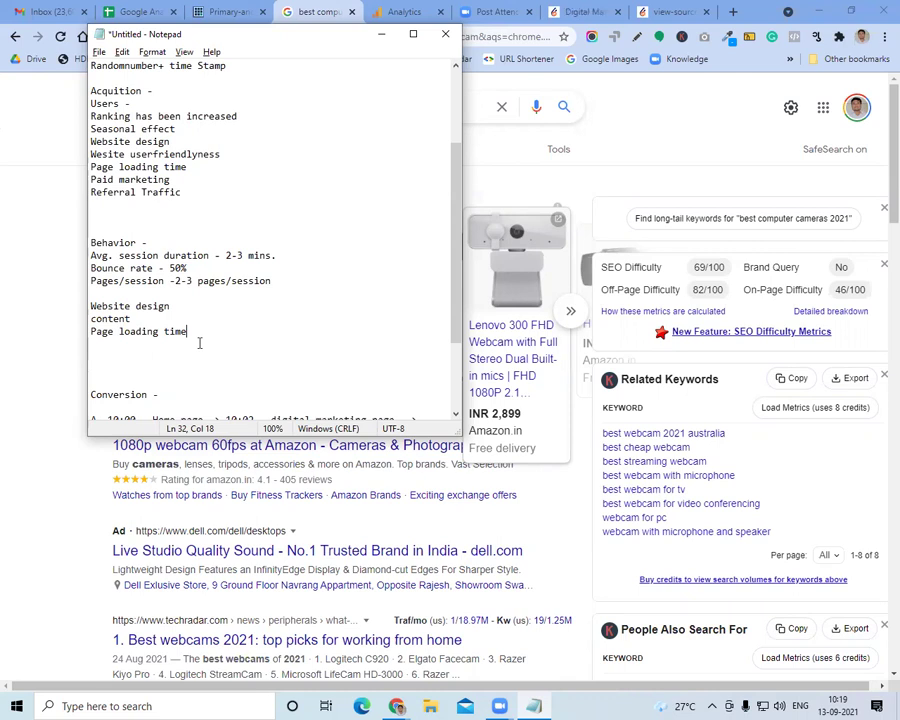
pyautogui.press('Return')
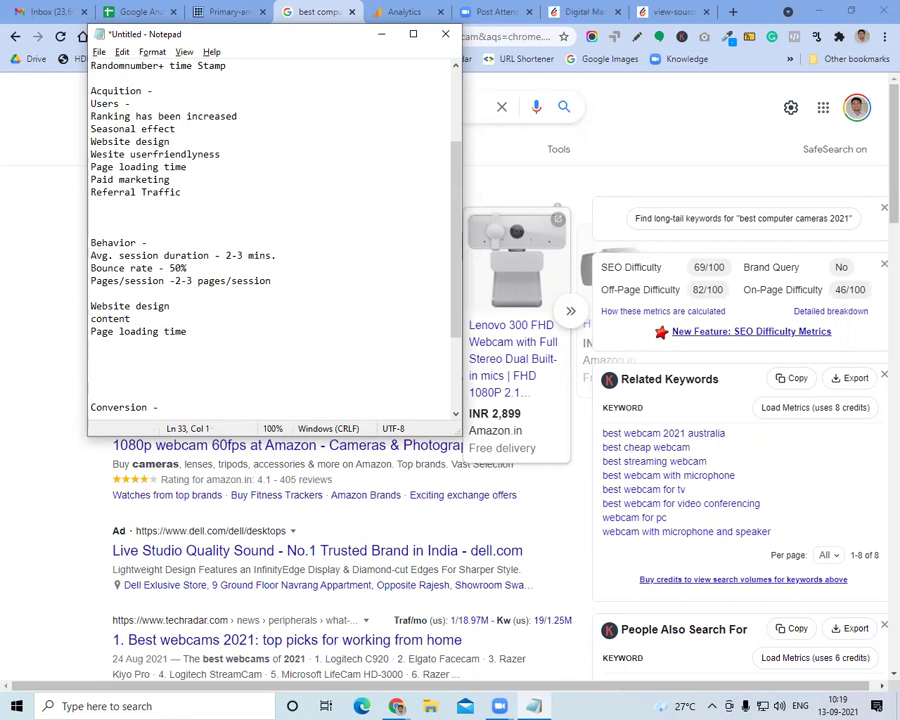
pyautogui.write('Website responsiven')
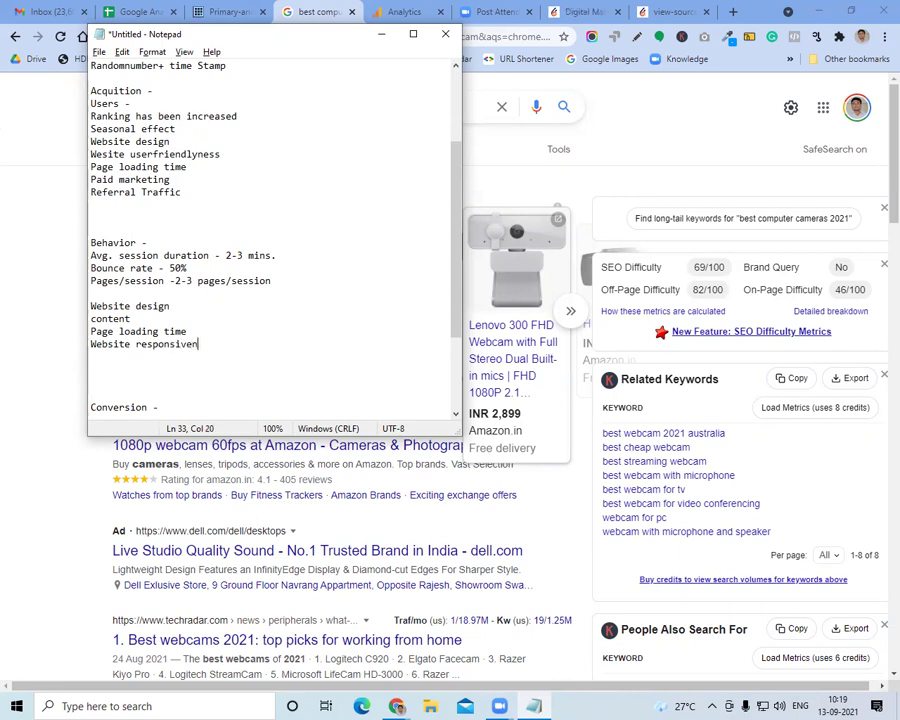
pyautogui.write('ess')
pyautogui.press('Return')
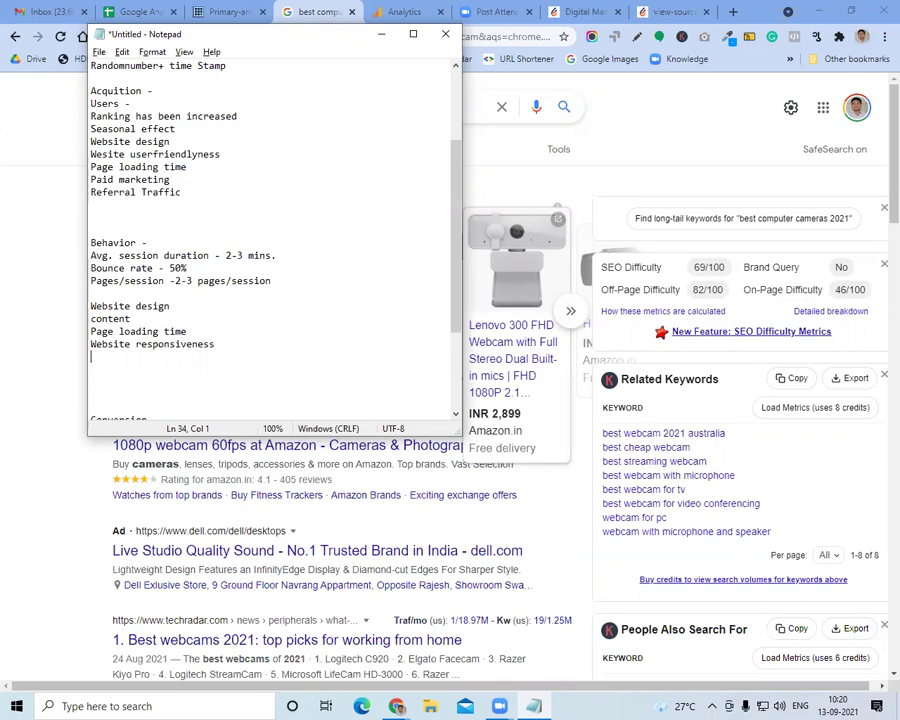
# Switch to Google Analytics and open the Mobile Overview report under Audience
pyautogui.click(373, 6)
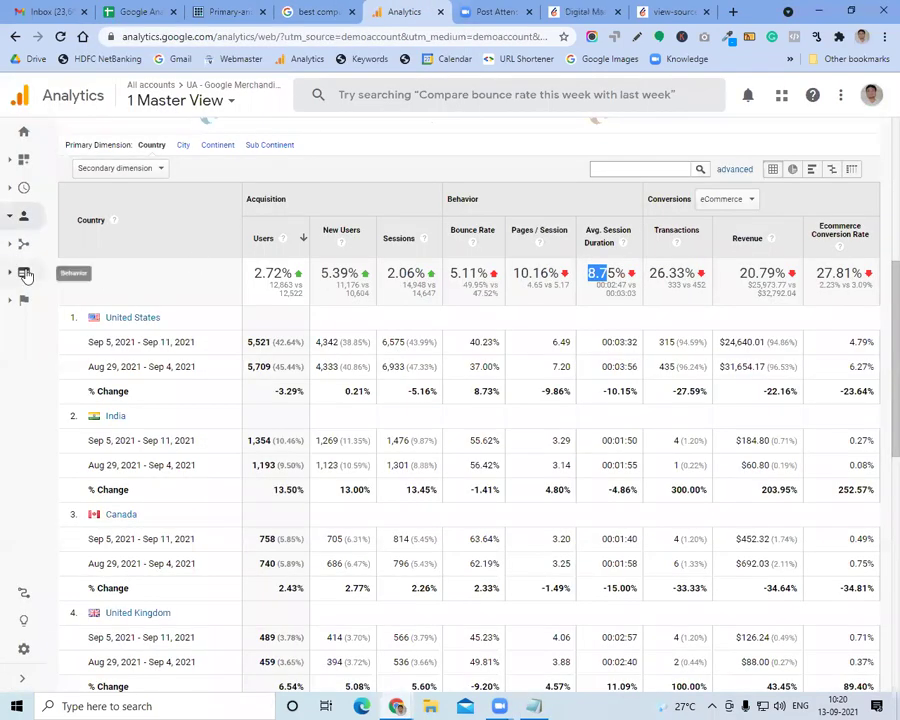
pyautogui.click(18, 236)
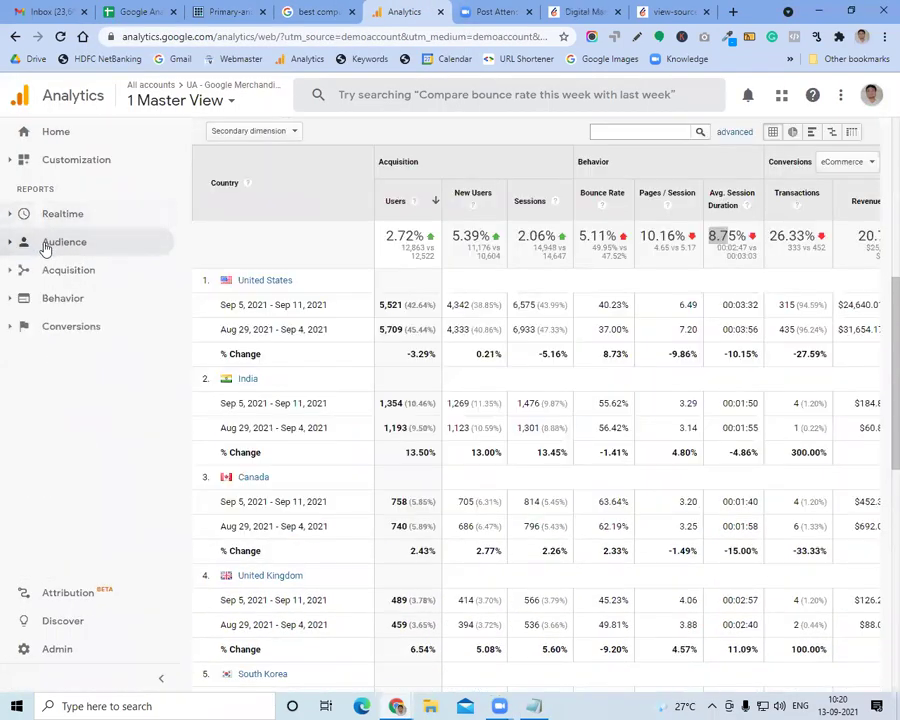
pyautogui.click(56, 280)
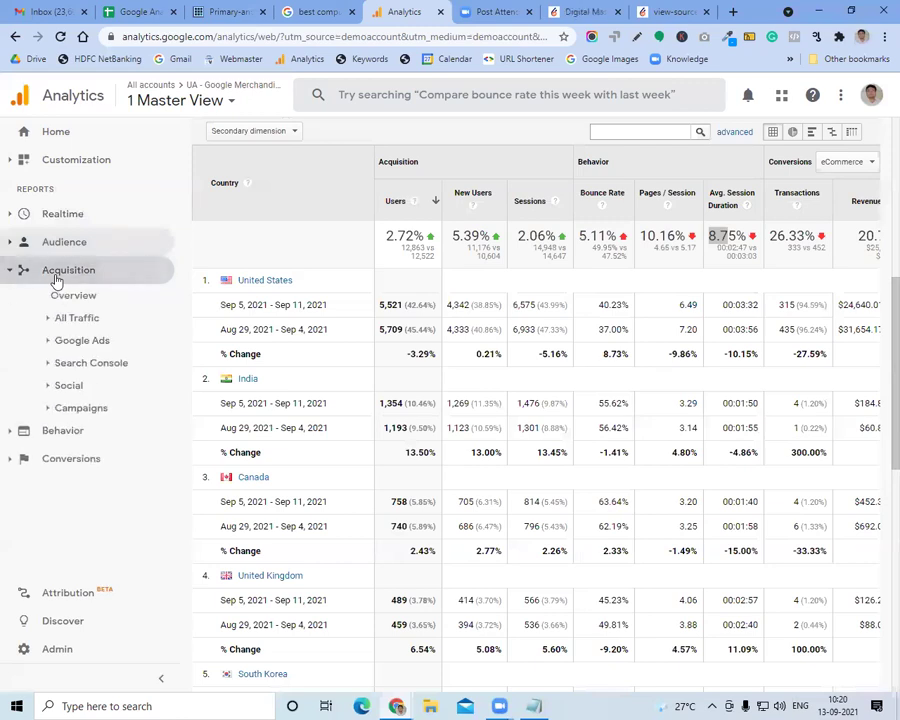
pyautogui.click(55, 281)
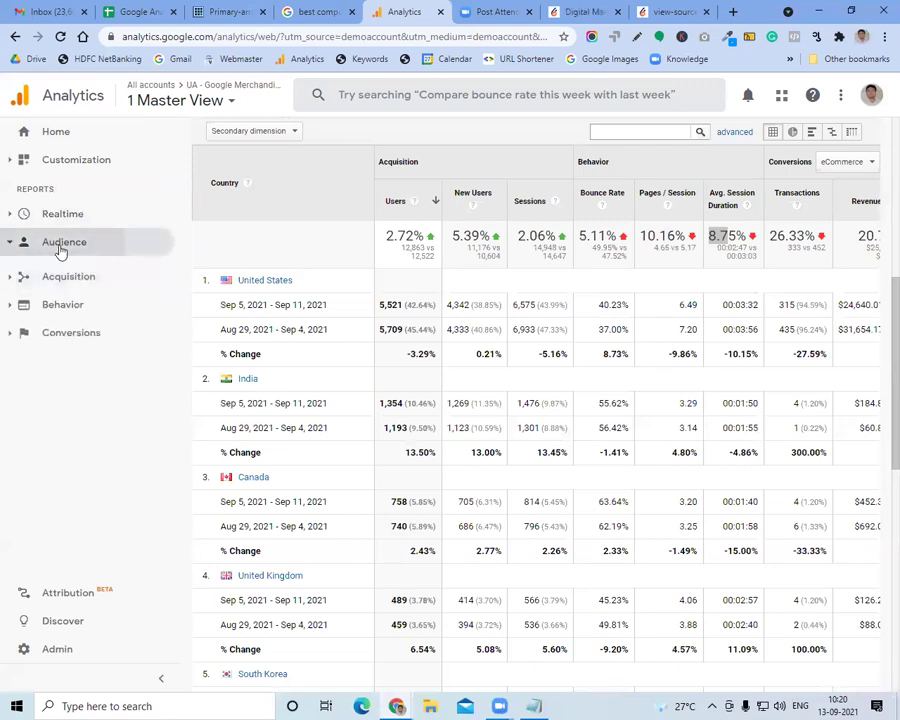
pyautogui.click(60, 248)
pyautogui.click(82, 426)
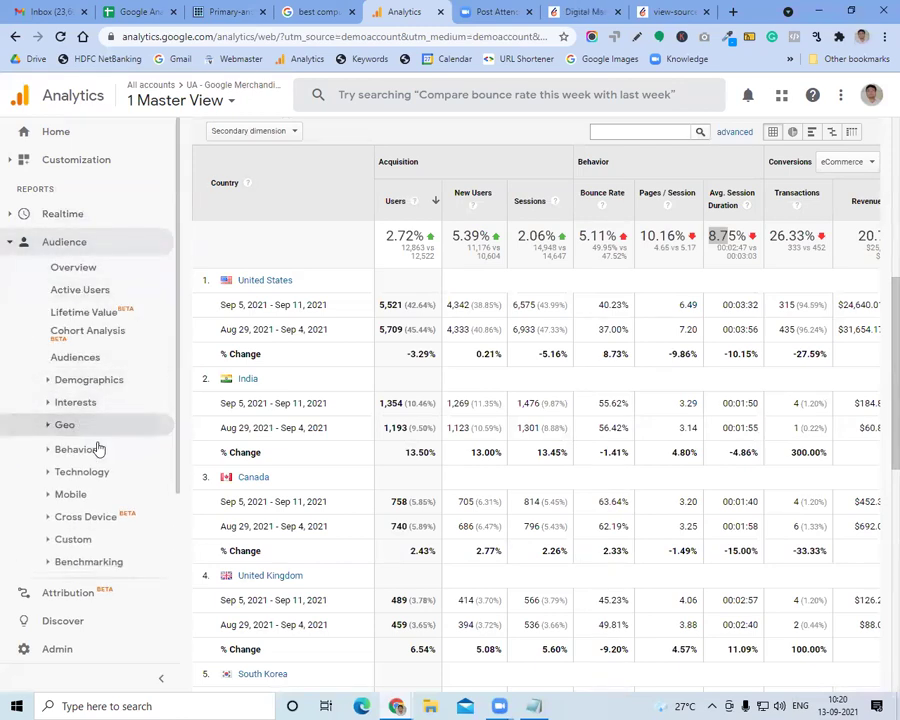
pyautogui.click(88, 491)
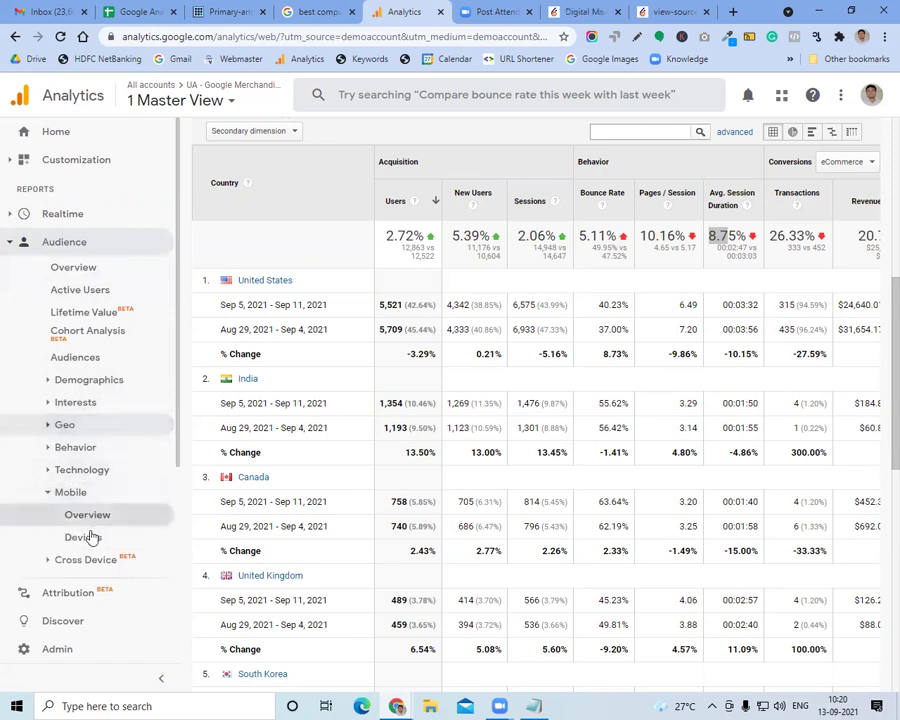
pyautogui.click(90, 517)
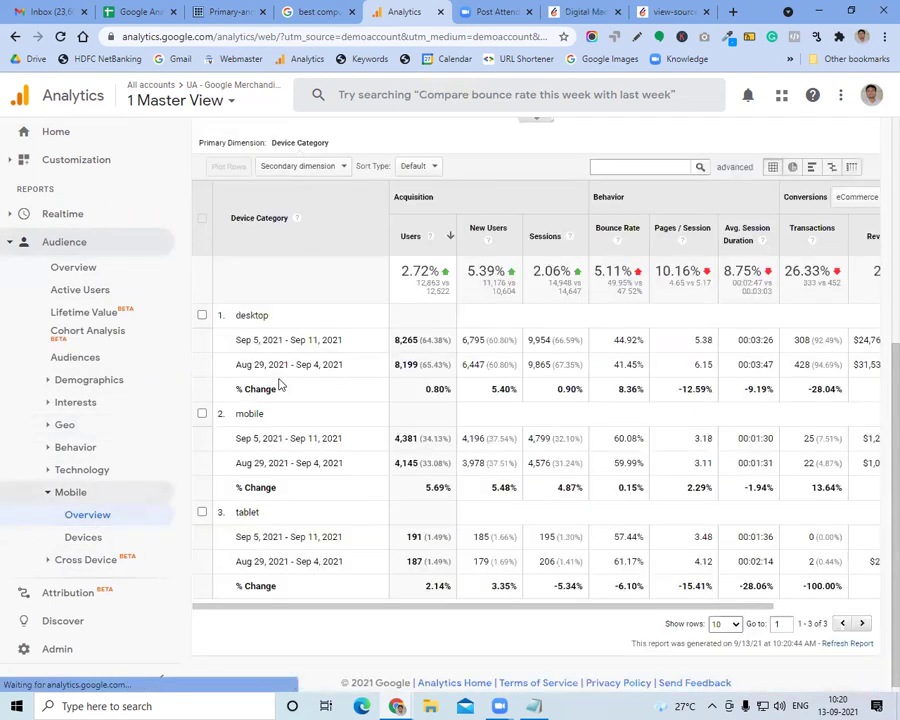
# Remove the date comparison from the Mobile Overview report, keeping Sep 5–11, 2021, and collapse the report navigation
pyautogui.scroll(3, 808, 236)
pyautogui.scroll(2, 808, 236)
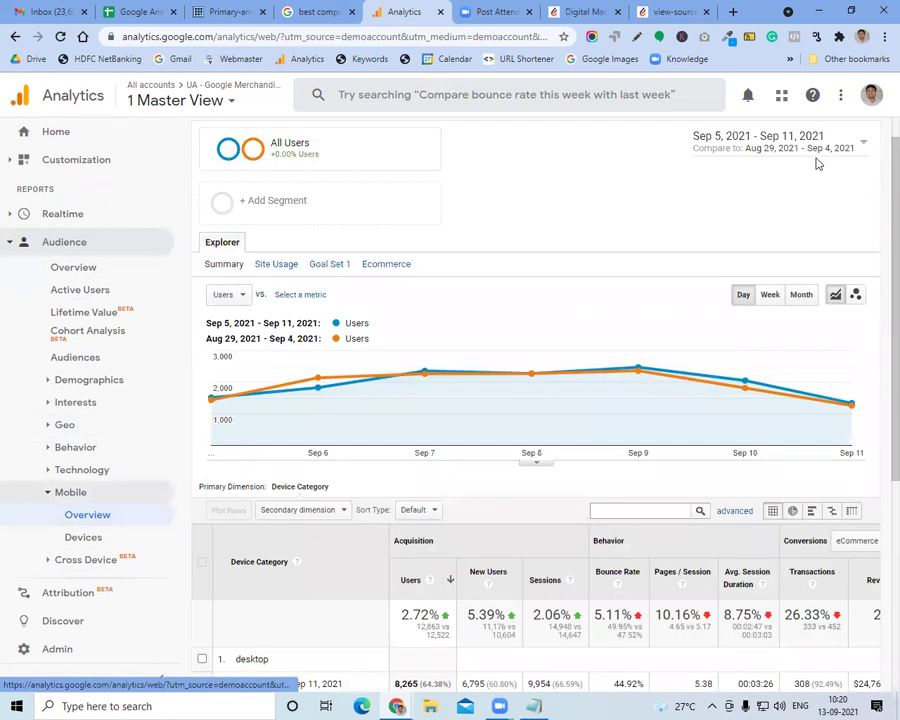
pyautogui.click(783, 150)
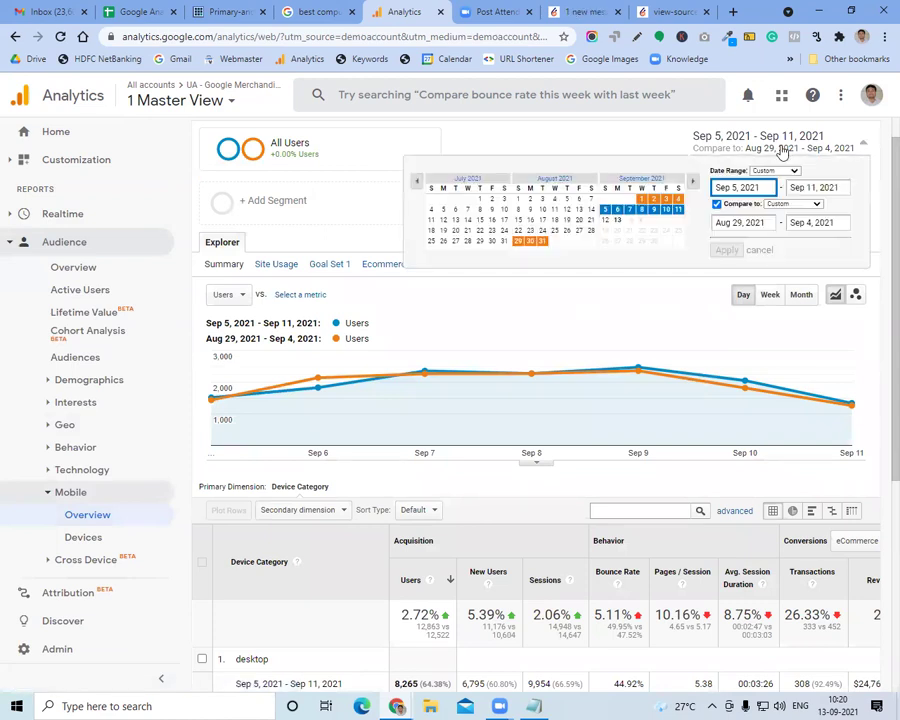
pyautogui.click(716, 204)
pyautogui.click(724, 228)
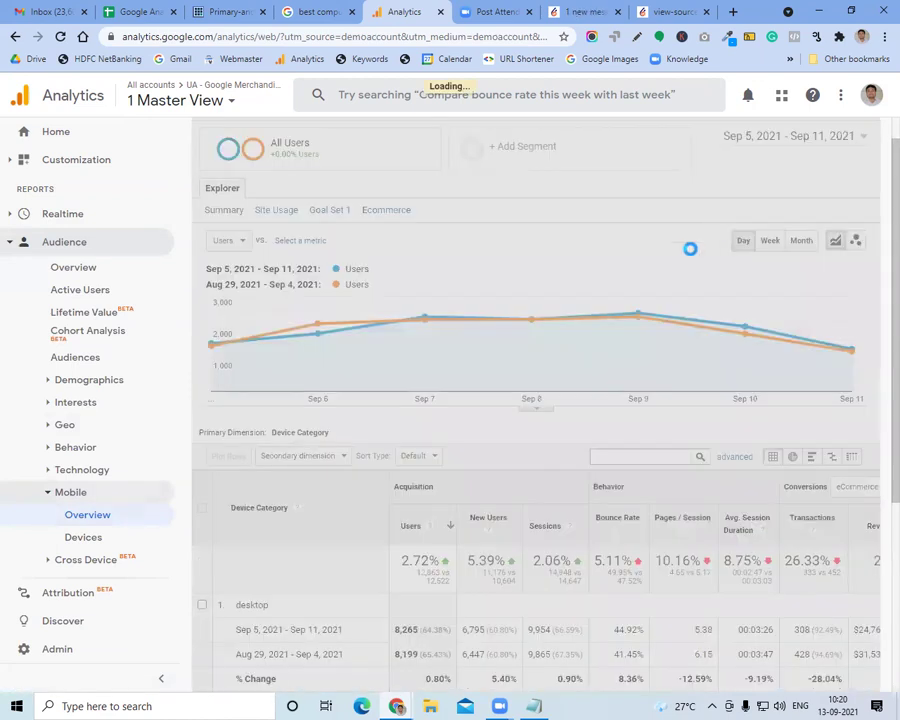
pyautogui.click(100, 692)
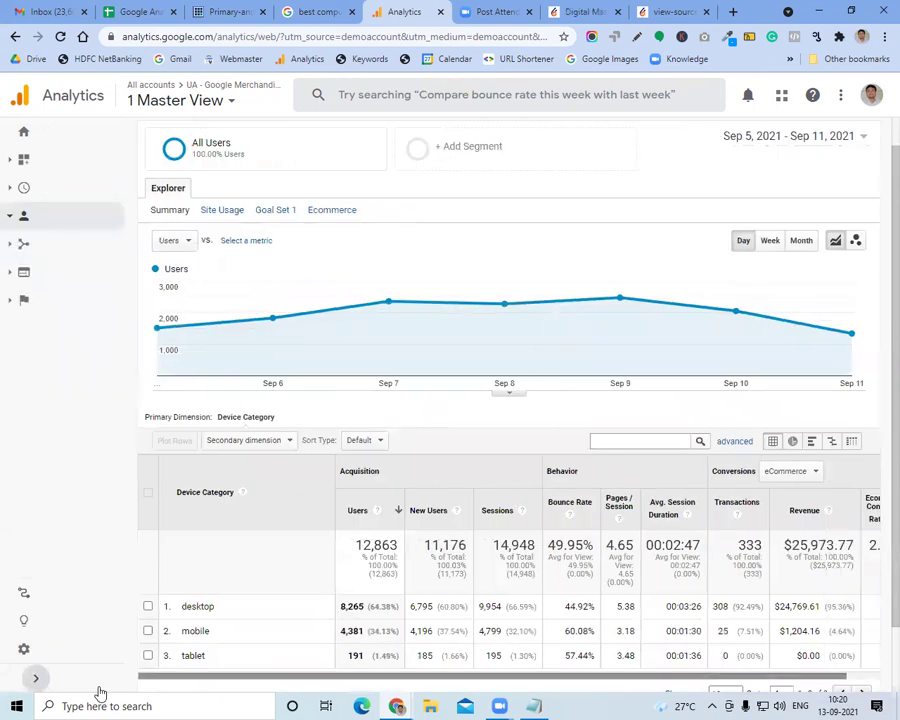
# Highlight the mobile and desktop user figures in the device category table
pyautogui.scroll(-2, 307, 552)
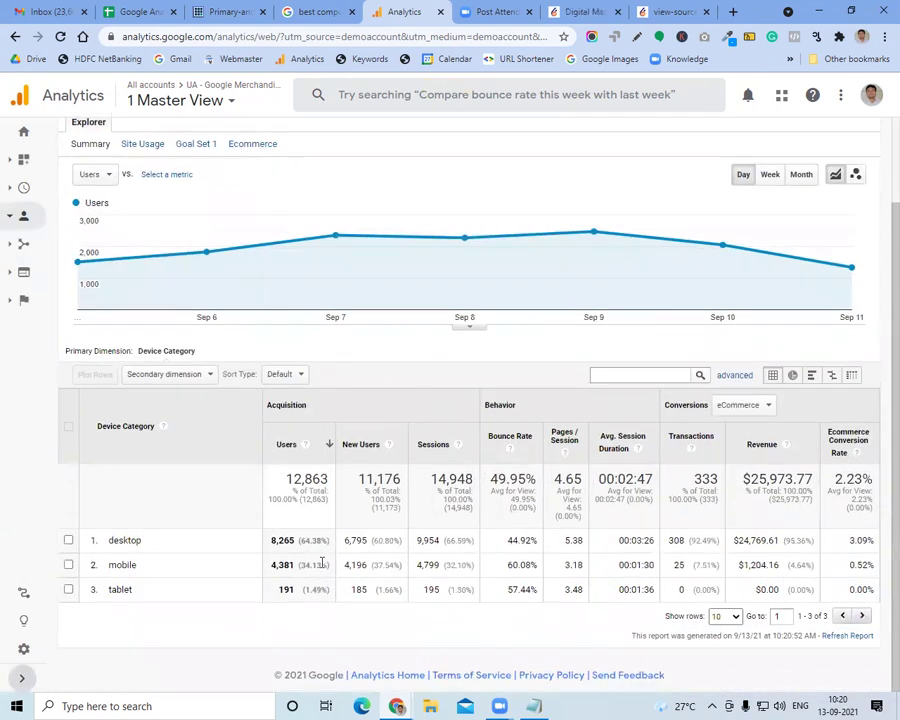
pyautogui.tripleClick(301, 564)
pyautogui.tripleClick(305, 540)
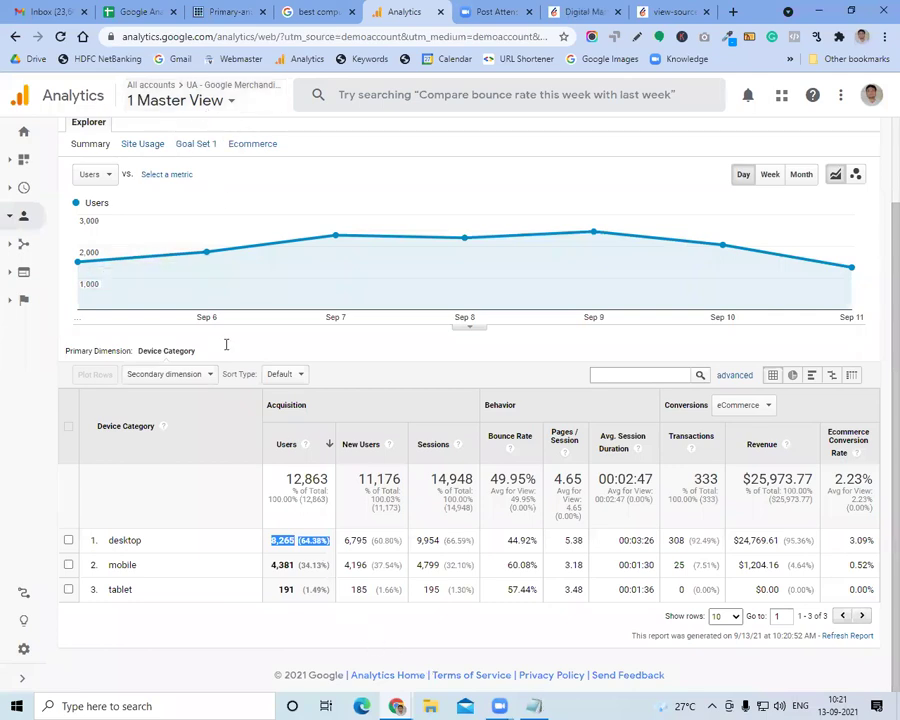
# Add the line "sourece of the traffic" below "Website responsiveness" in the Notepad notes
pyautogui.hotkey('alt', 'Tab')
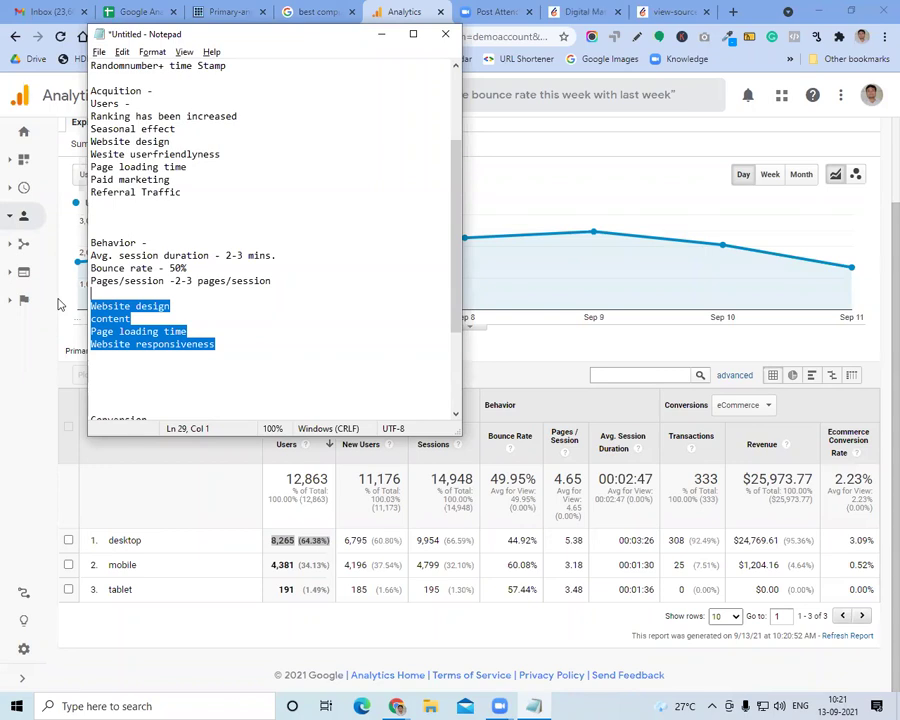
pyautogui.click(239, 343)
pyautogui.press('Return')
pyautogui.write('sourece of the t')
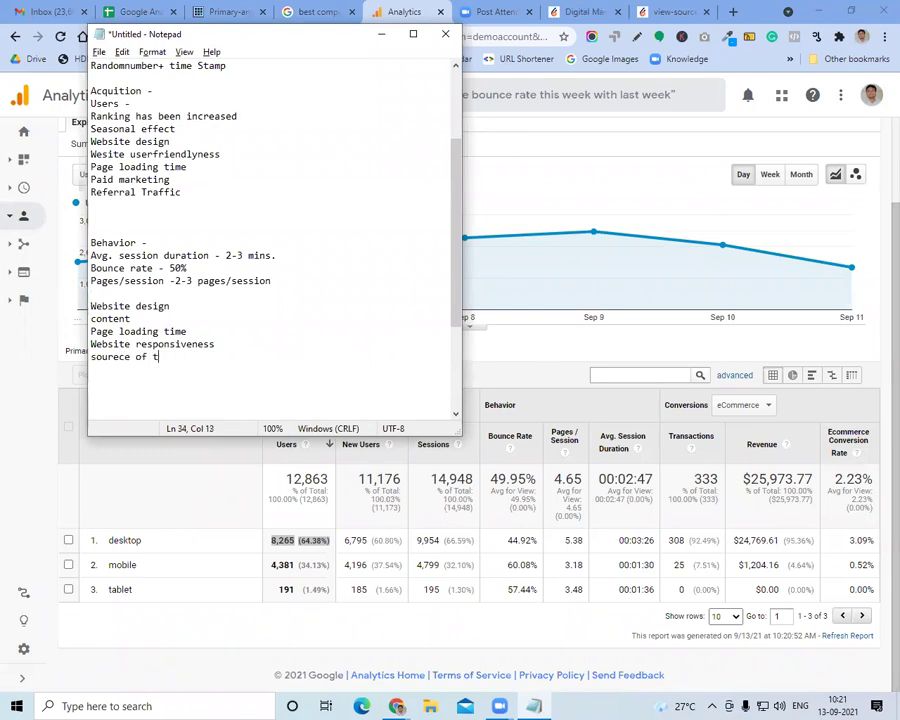
pyautogui.press('BackSpace')
pyautogui.write('trad')
pyautogui.press('BackSpace')
pyautogui.write('ffic')
# Highlight the listed behavior factors in the notes and capitalise the first letter of the traffic source line
pyautogui.moveTo(215, 344); pyautogui.dragTo(90, 318)
pyautogui.moveTo(226, 360); pyautogui.dragTo(158, 357)
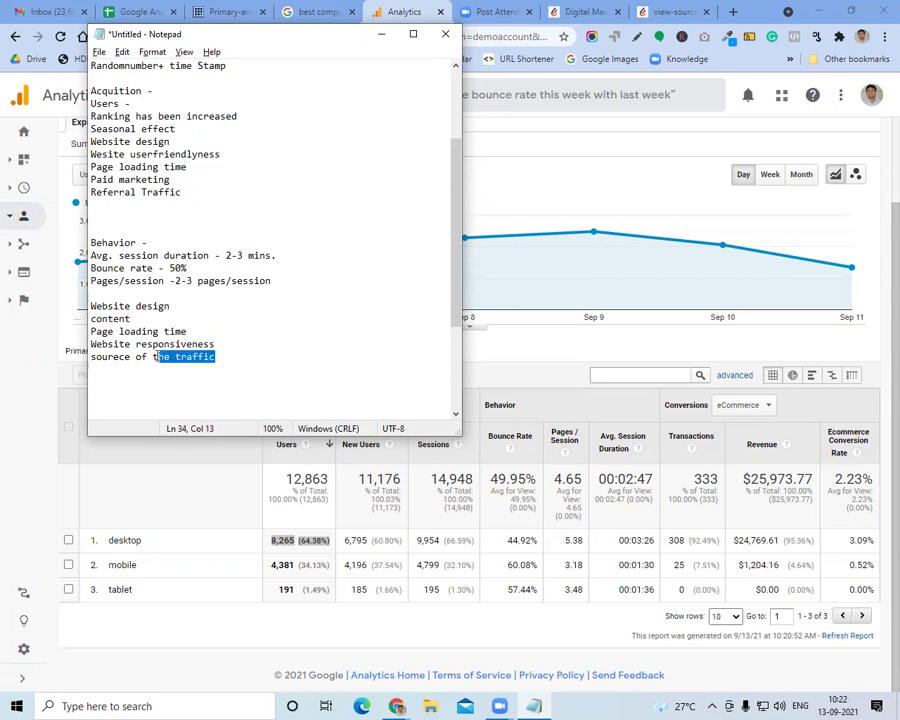
pyautogui.click(97, 367)
pyautogui.press('BackSpace')
pyautogui.write('S')
# Highlight the Behavior heading and its three metric benchmark lines, and put Notepad out of view
pyautogui.doubleClick(104, 242)
pyautogui.click(104, 242)
pyautogui.moveTo(272, 280); pyautogui.dragTo(63, 255)
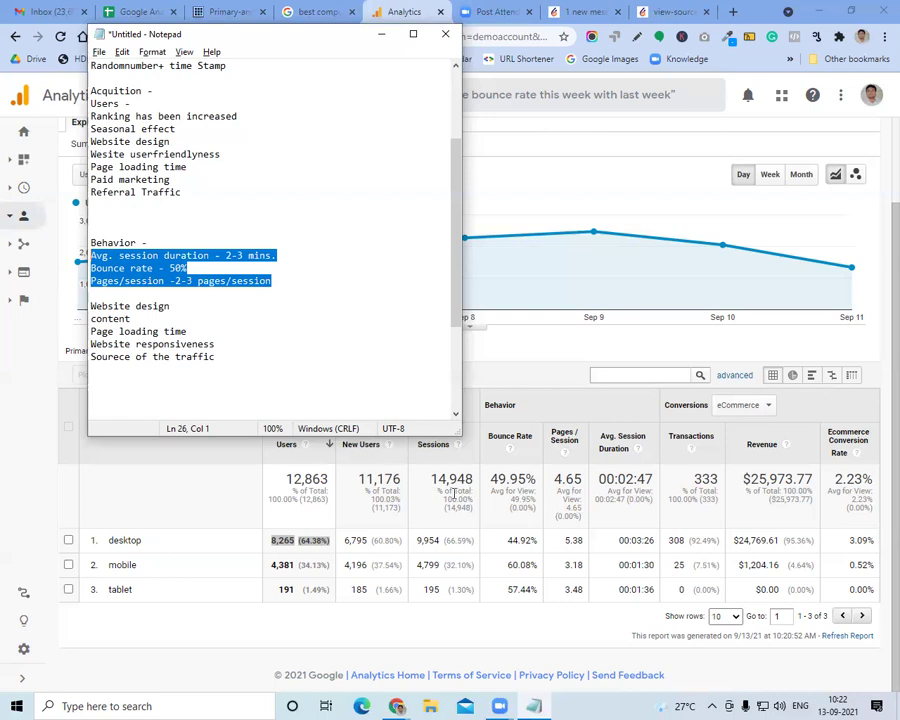
pyautogui.click(380, 42)
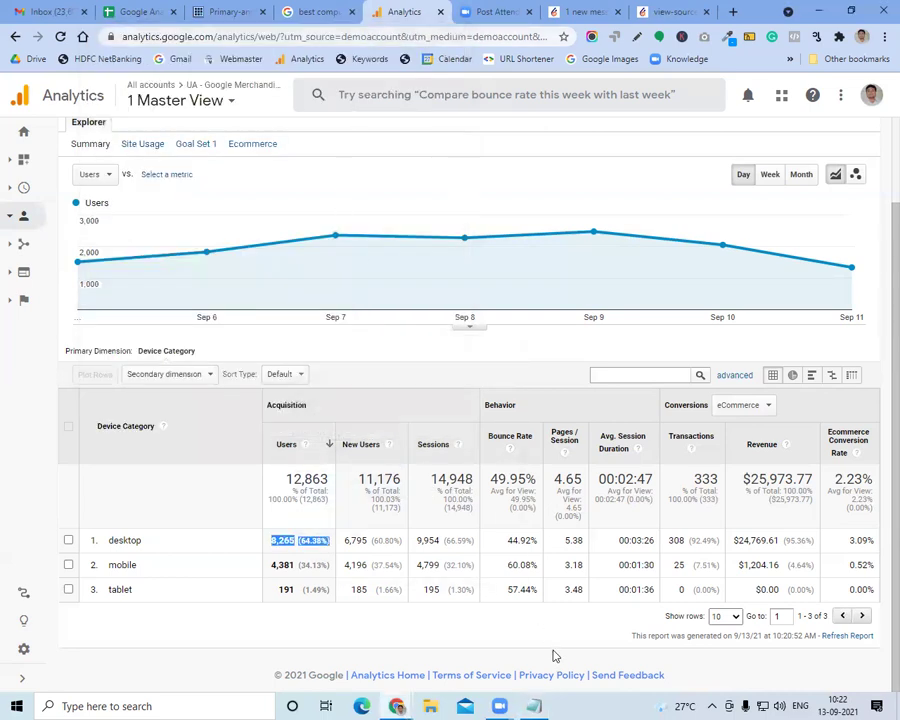
# Append a dash after "Website design" in the Behavior notes and return to the Analytics report
pyautogui.hotkey('alt', 'Tab')
pyautogui.click(182, 308)
pyautogui.write('-')
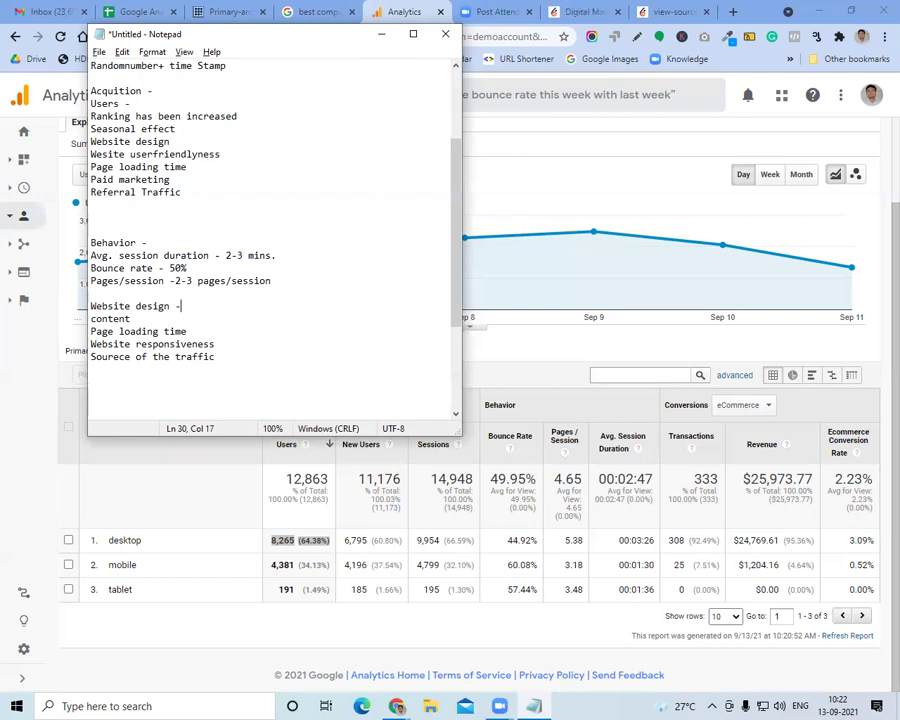
pyautogui.click(381, 34)
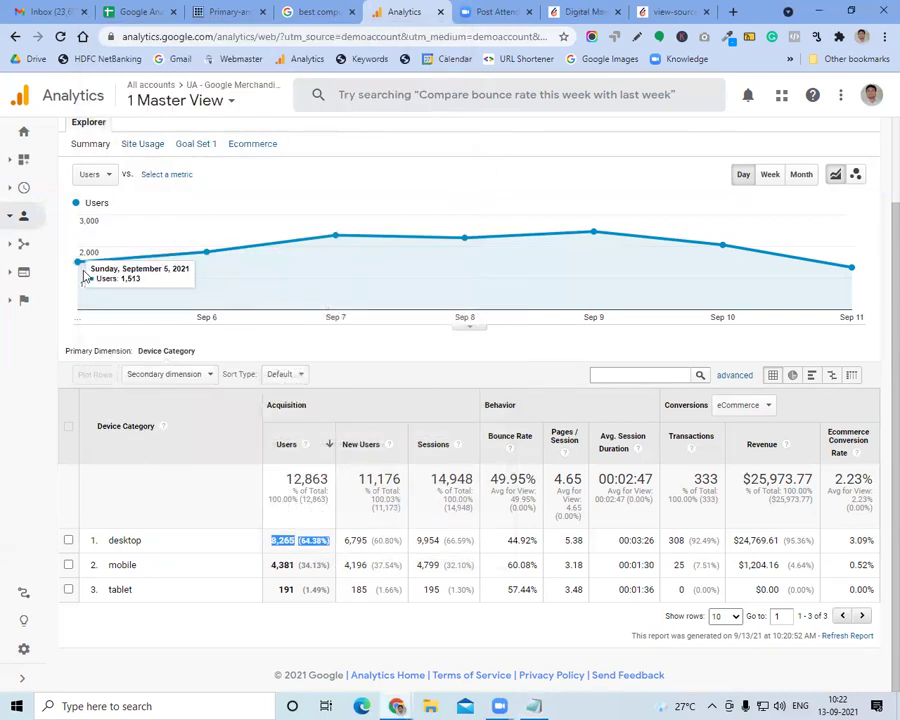
# Expand the report navigation and open the Browser & OS report under Audience Technology
pyautogui.click(24, 248)
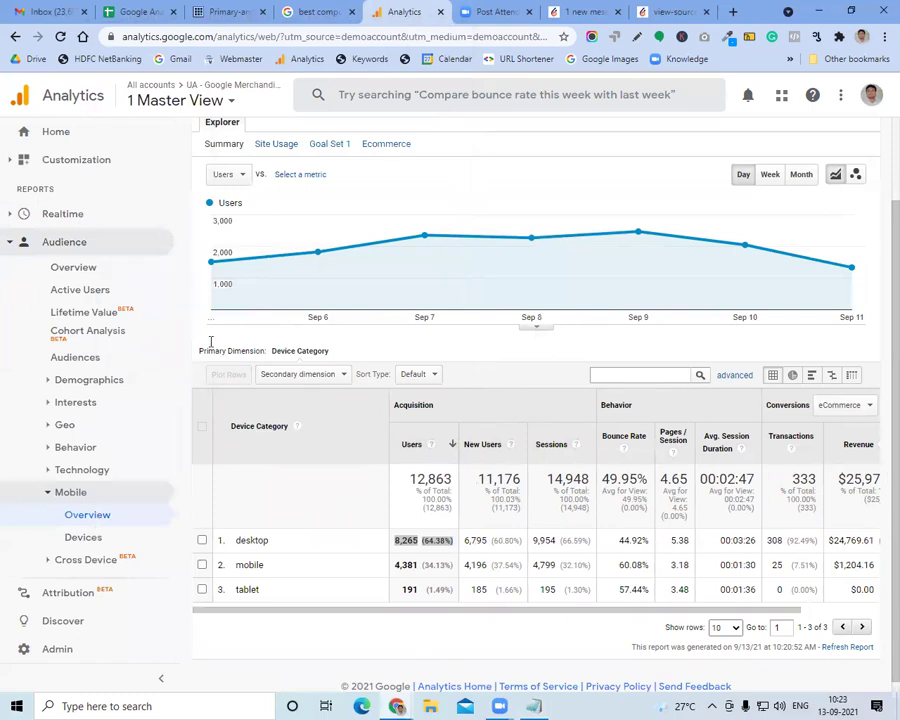
pyautogui.hotkey('alt', 'Tab')
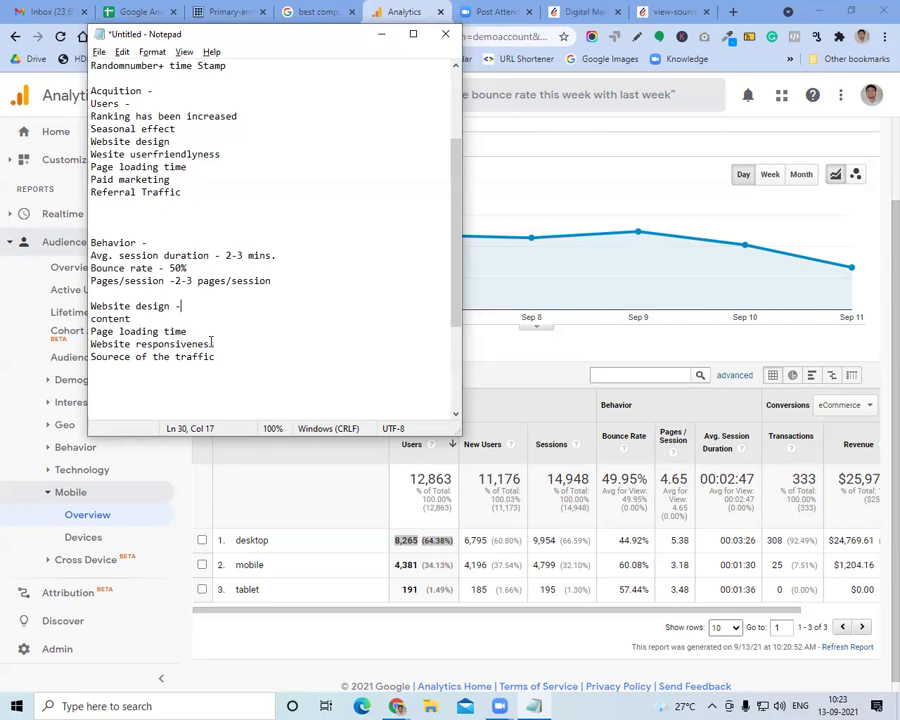
pyautogui.click(380, 35)
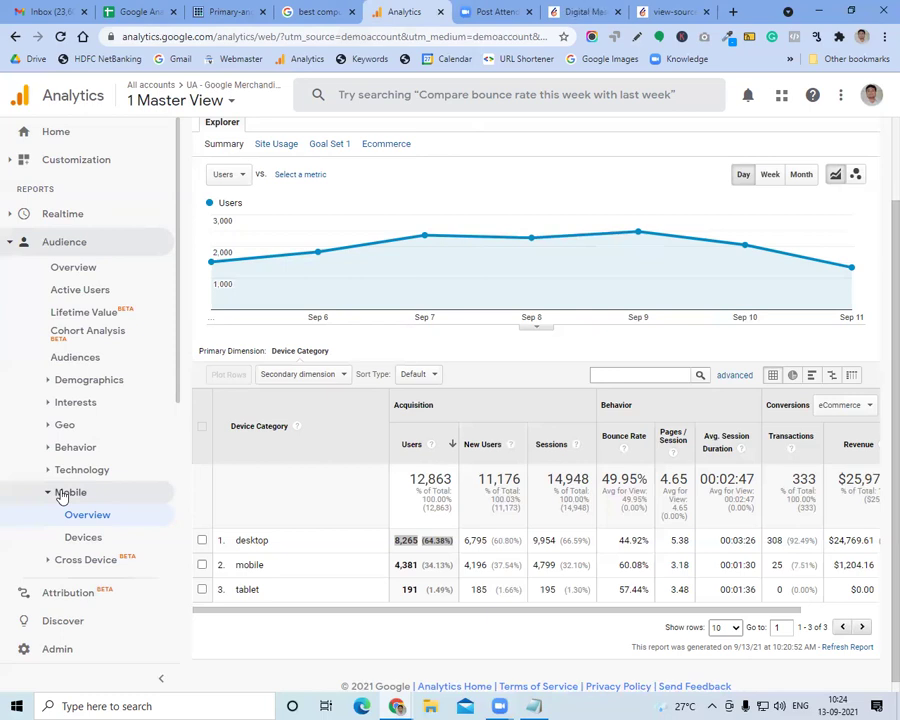
pyautogui.scroll(-2, 90, 380)
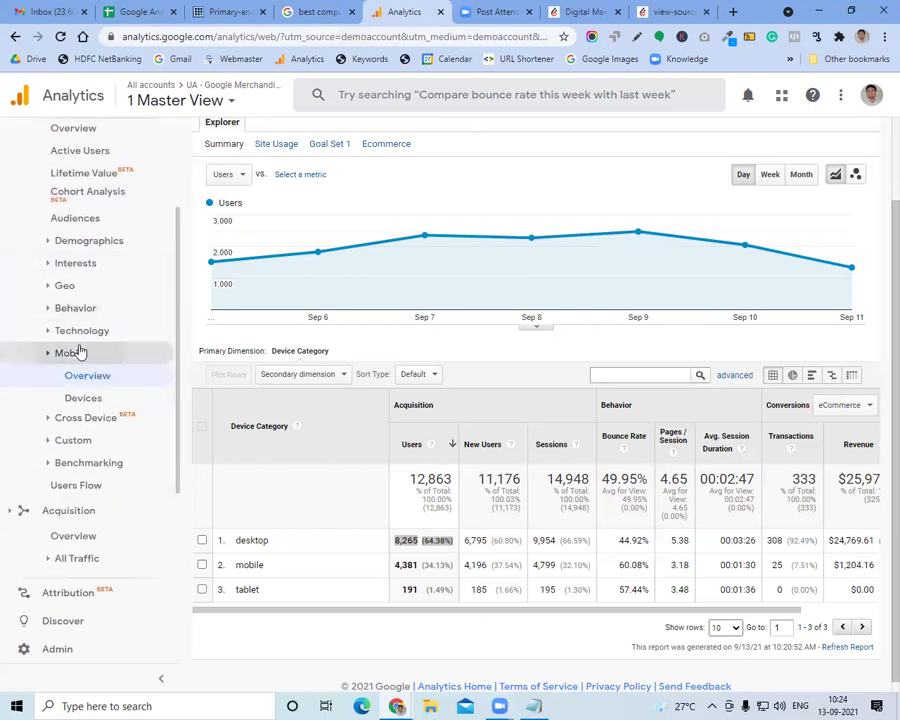
pyautogui.click(74, 348)
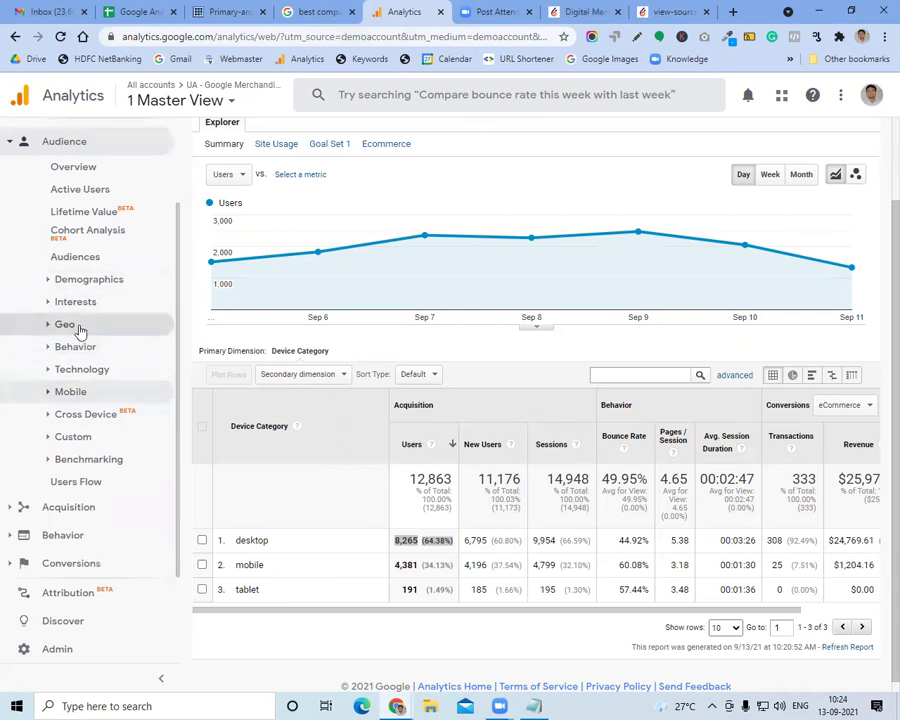
pyautogui.click(86, 370)
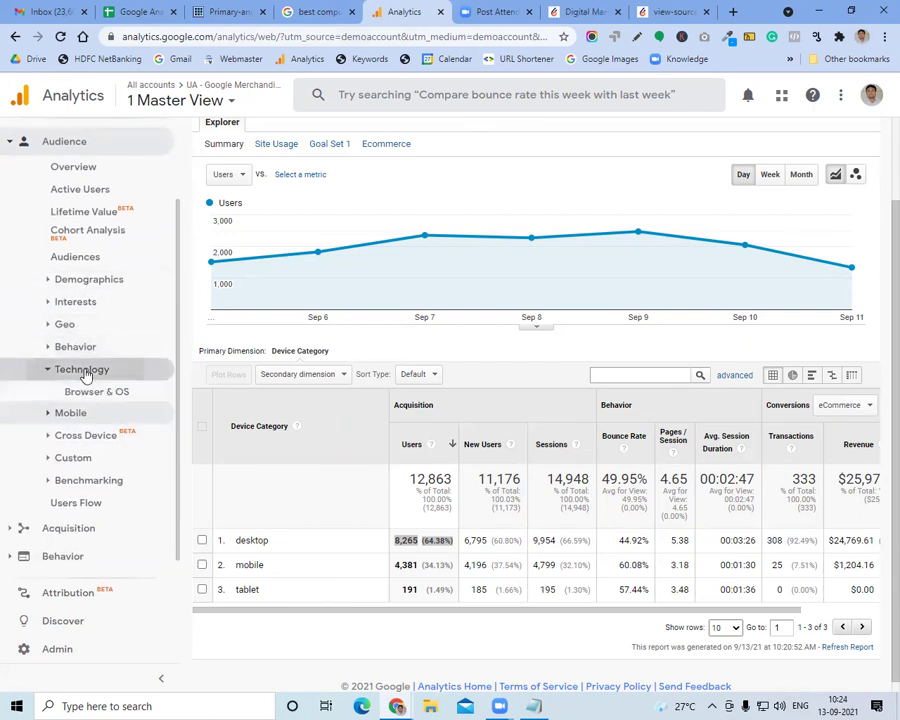
pyautogui.click(86, 393)
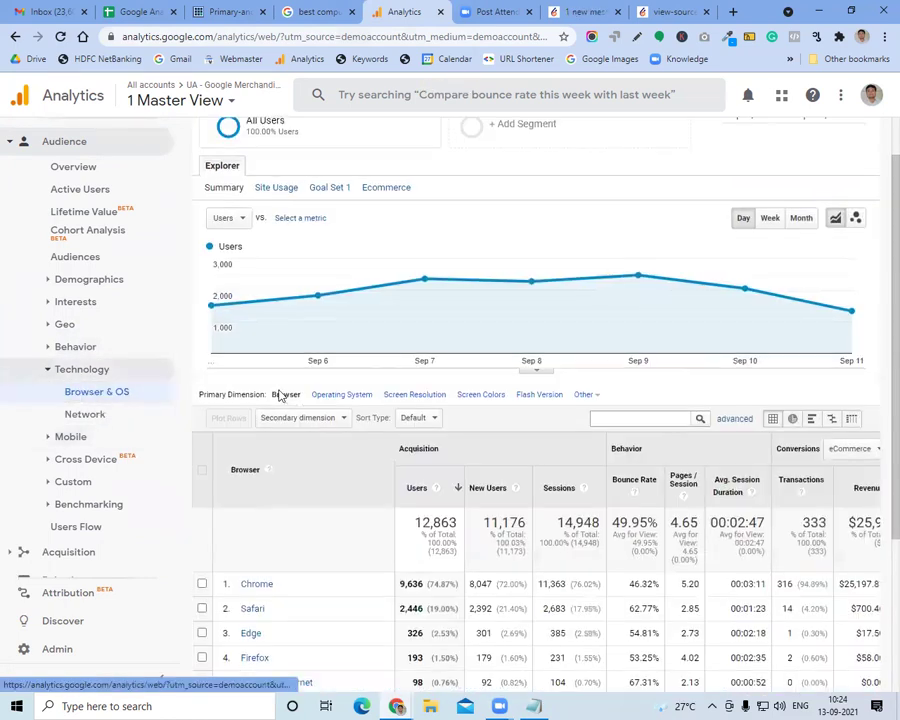
# Collapse the report navigation and switch the Browser & OS table's primary dimension to Screen Resolution
pyautogui.scroll(-3, 275, 425)
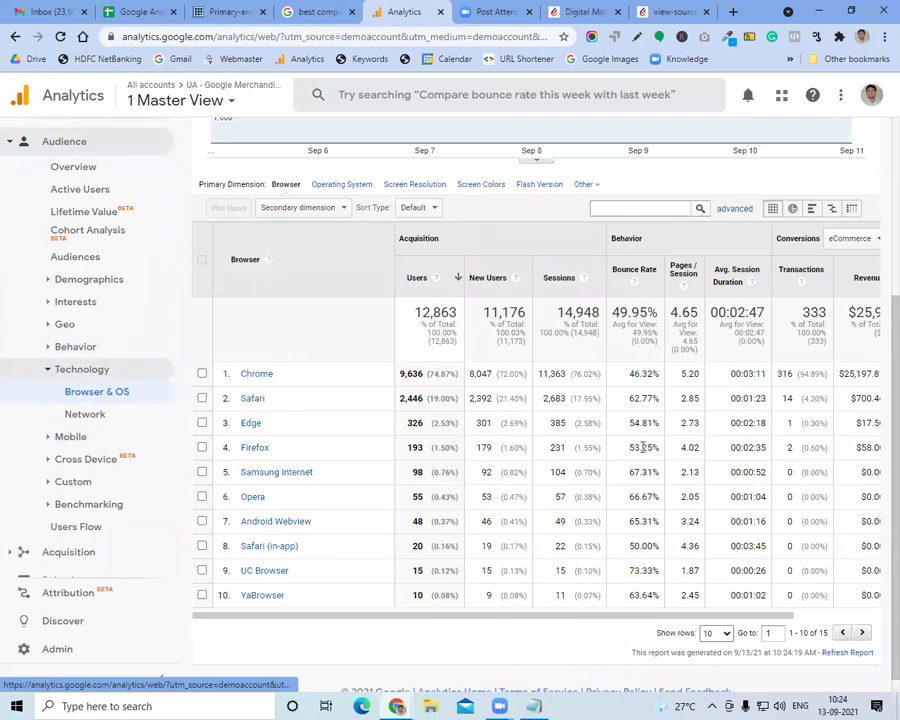
pyautogui.click(186, 670)
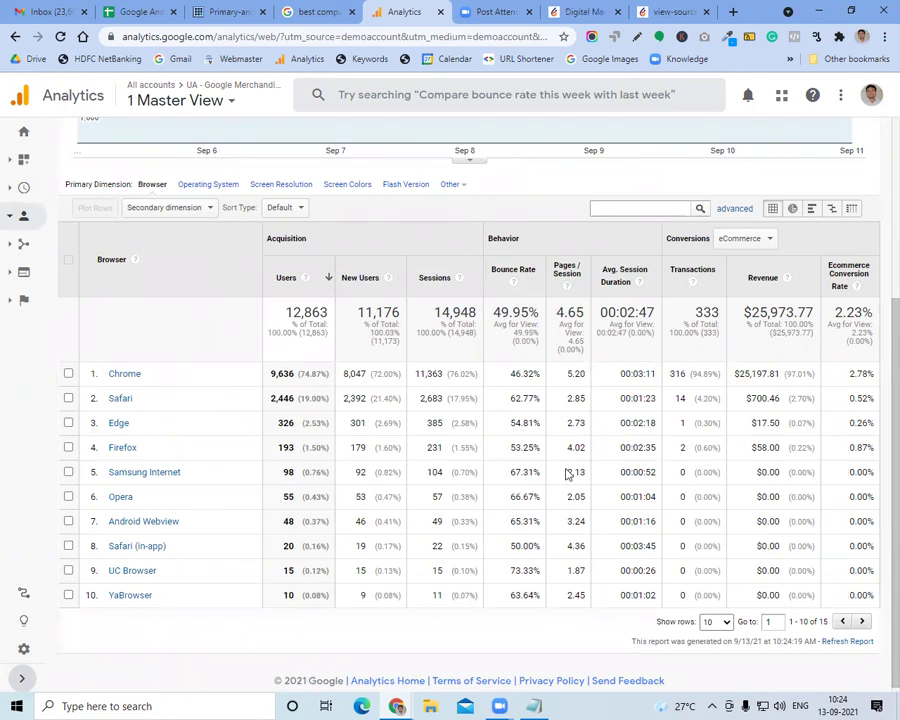
pyautogui.click(292, 185)
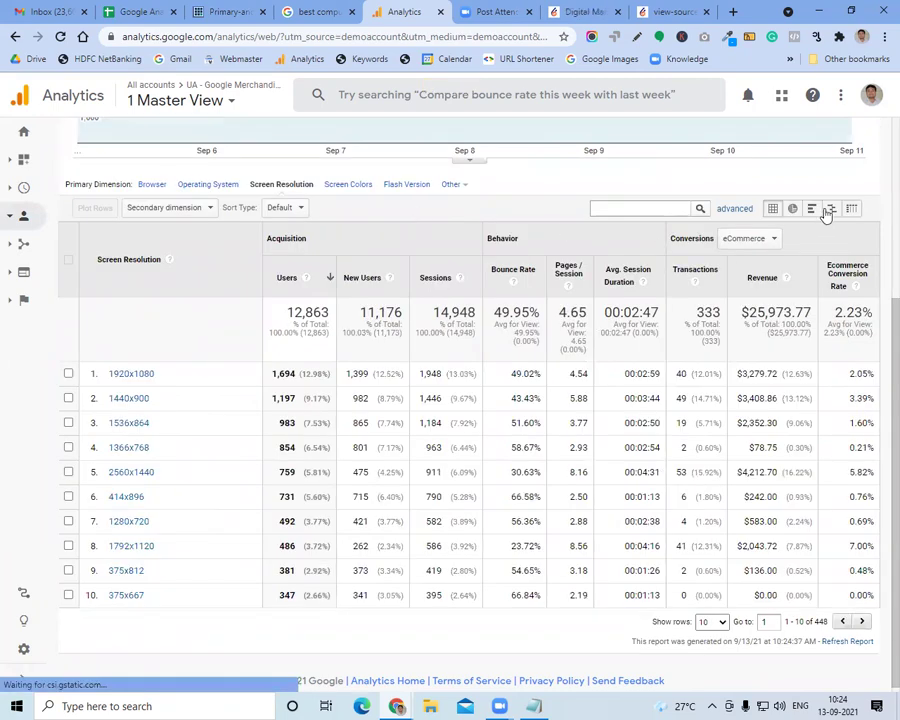
# Show the Screen Resolution table as a comparison of Avg. Session Duration against the site average
pyautogui.click(831, 208)
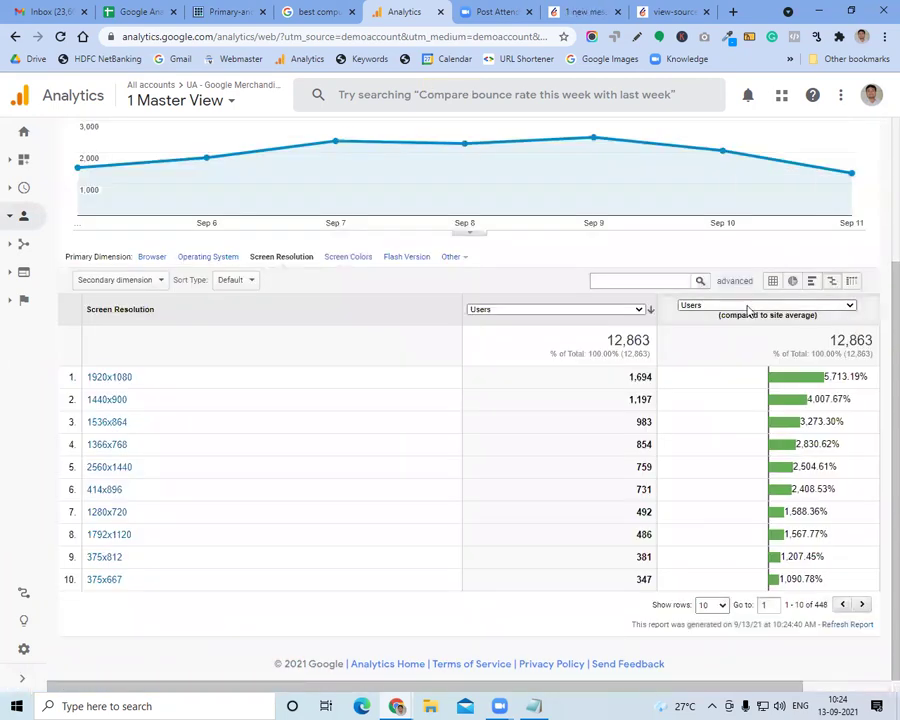
pyautogui.click(748, 306)
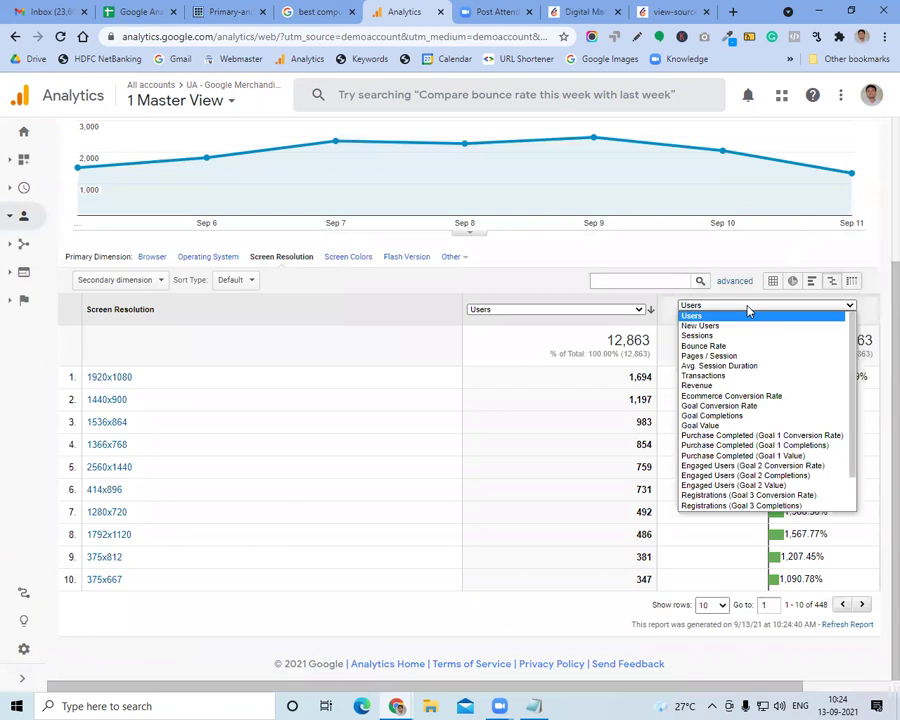
pyautogui.click(742, 364)
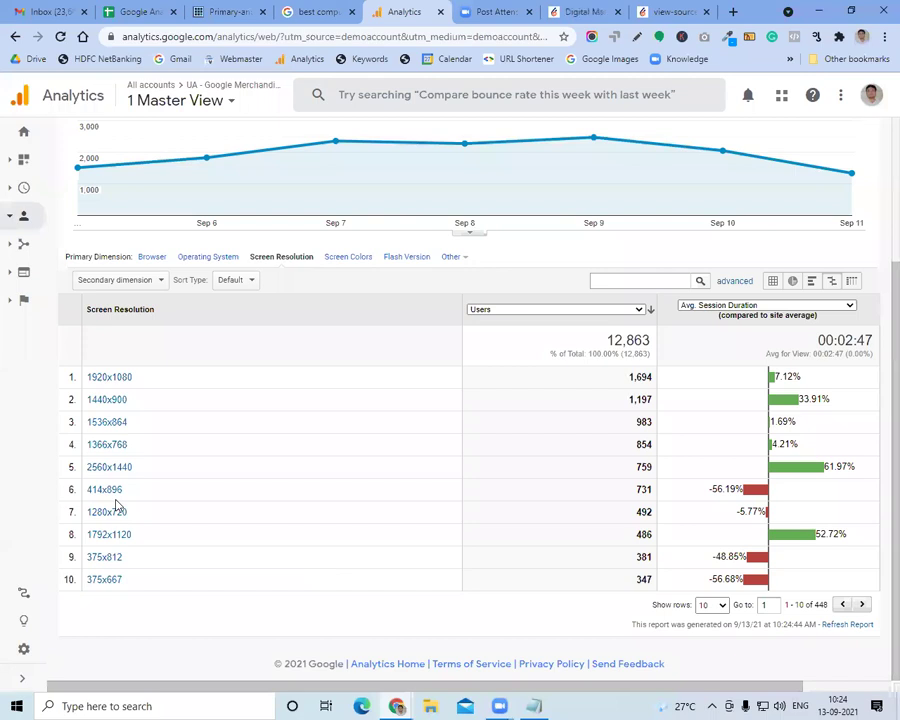
# Highlight the session duration comparison for 414x896 and examine it against the site's average session duration
pyautogui.doubleClick(727, 489)
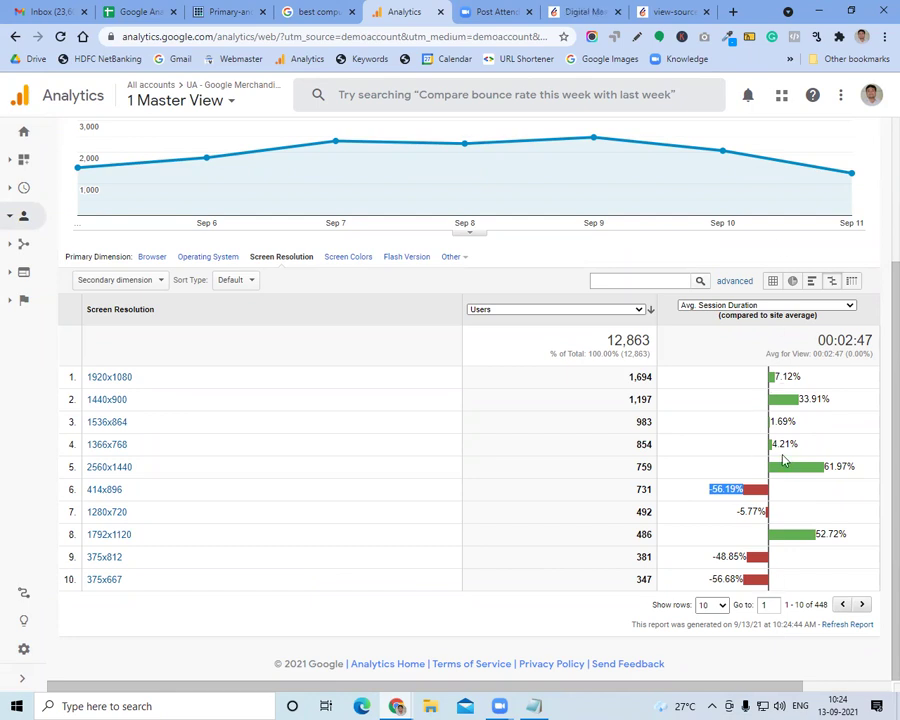
pyautogui.moveTo(845, 343); pyautogui.dragTo(802, 344)
pyautogui.click(784, 341)
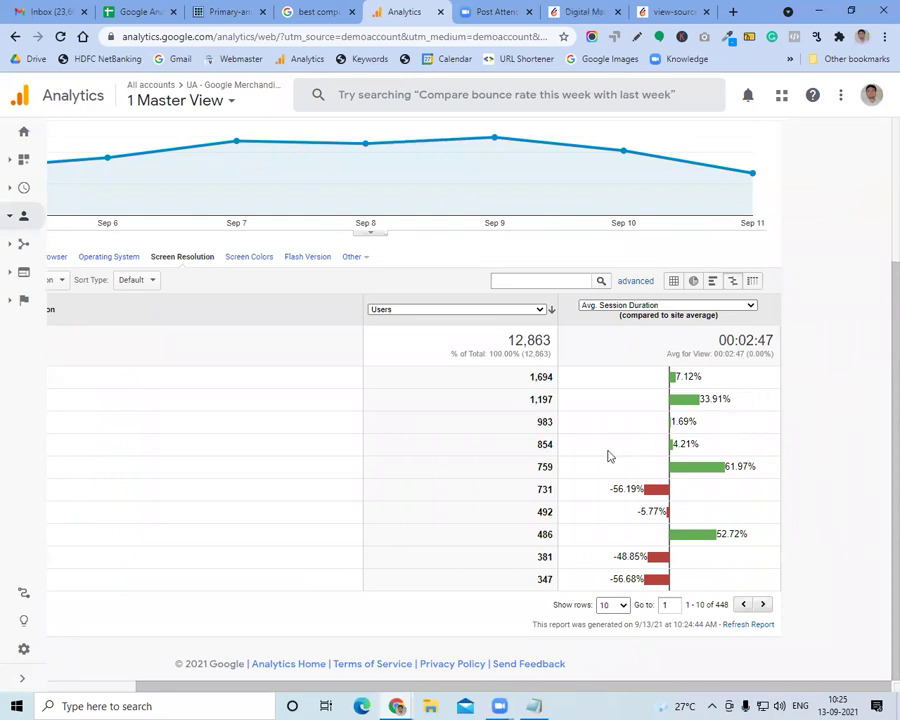
pyautogui.moveTo(637, 489); pyautogui.dragTo(607, 499)
pyautogui.click(607, 499)
pyautogui.hscroll(-3, 607, 499)
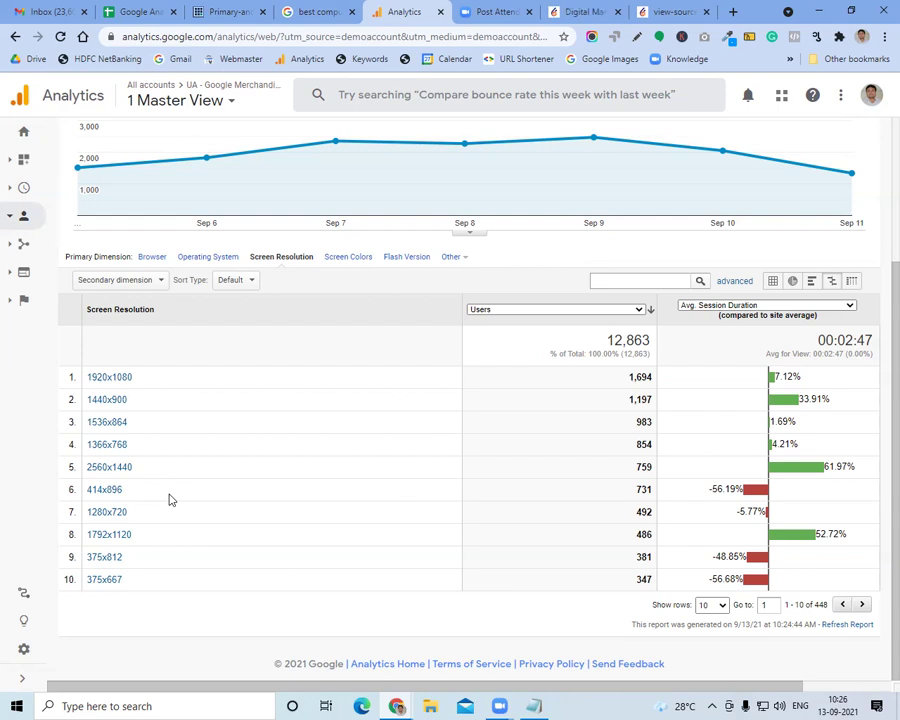
# Change the comparison table's primary dimension to Operating System, and after that to Browser
pyautogui.click(206, 257)
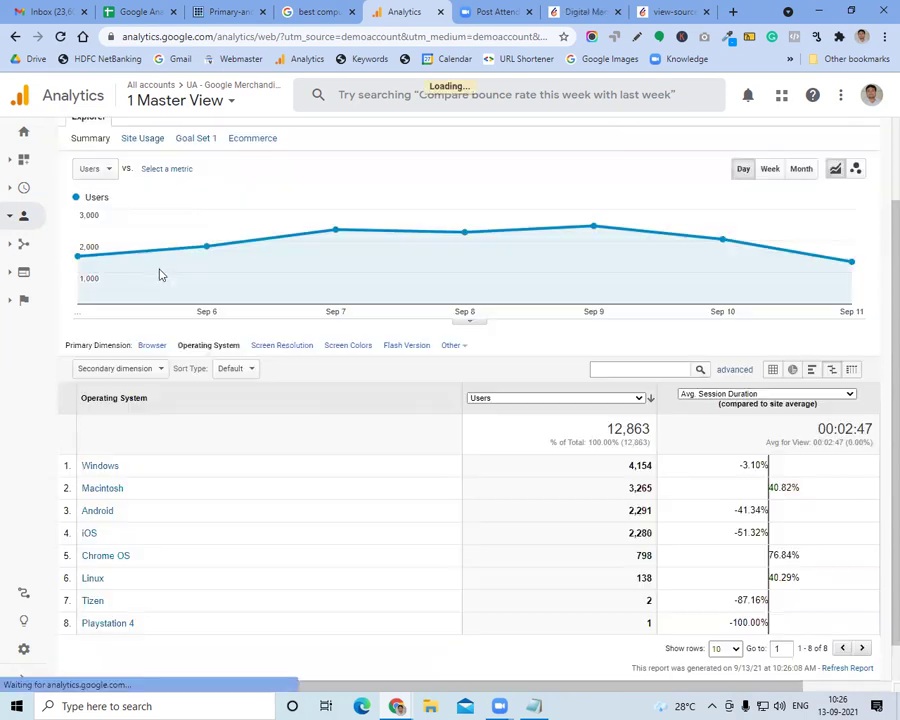
pyautogui.click(152, 345)
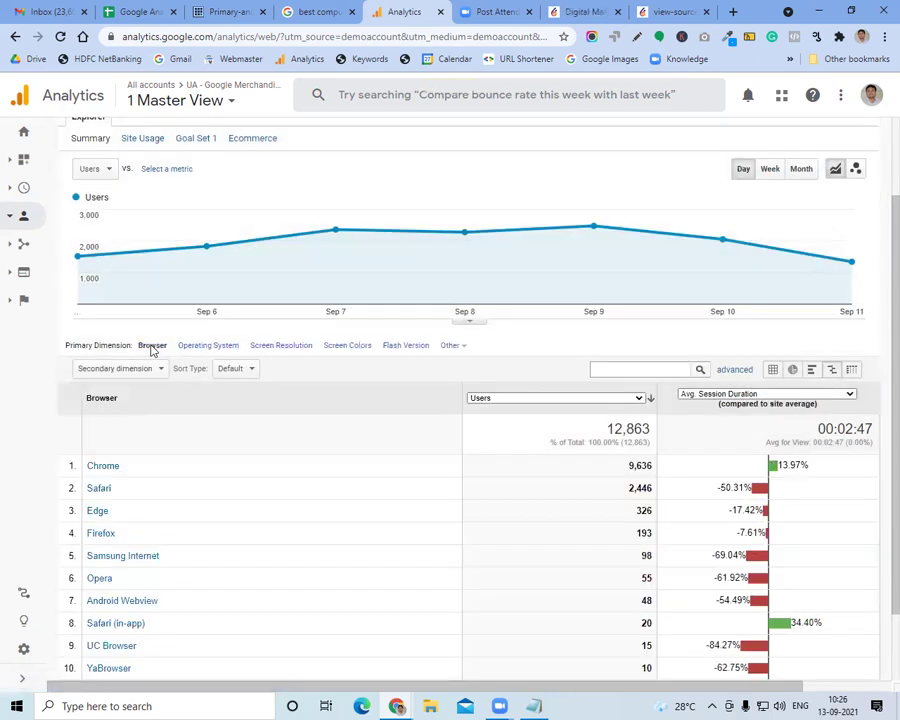
# Open a new browser tab, return to the Notepad notes and append a dash after "content"
pyautogui.click(733, 12)
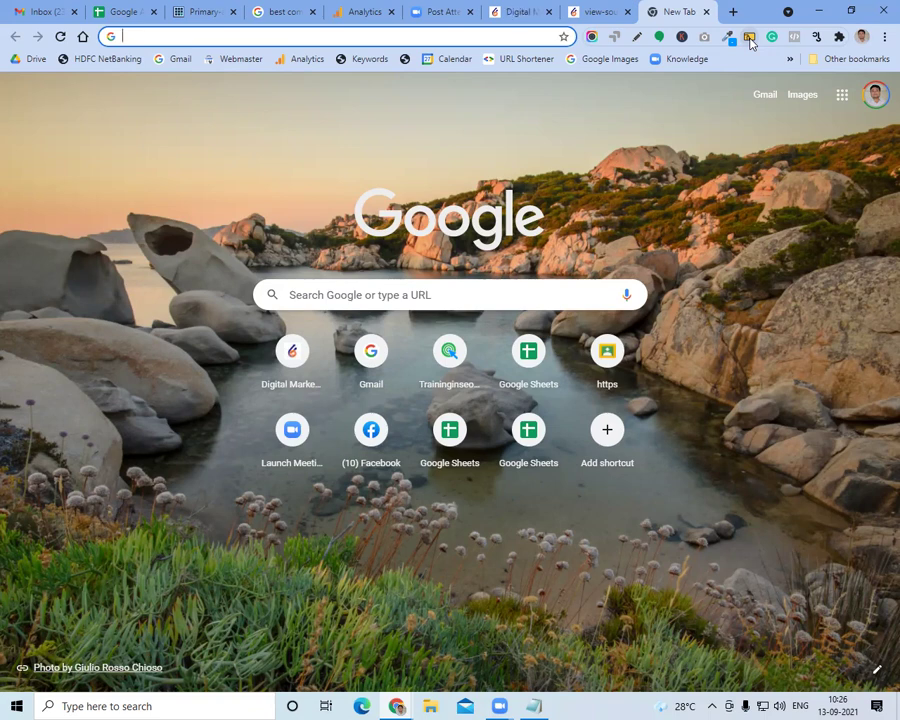
pyautogui.hotkey('alt', 'Tab')
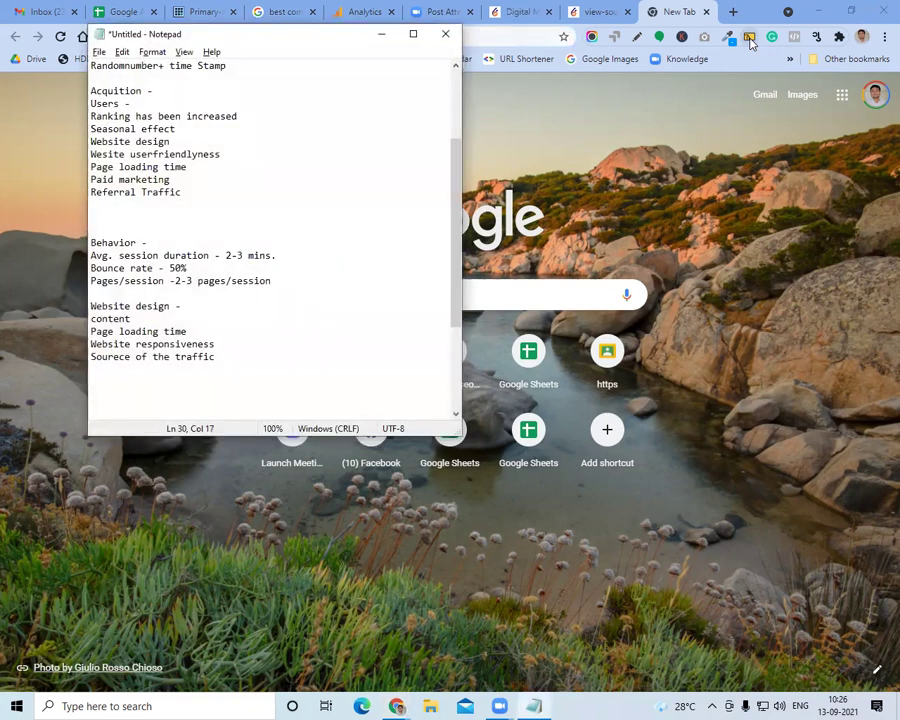
pyautogui.click(213, 320)
pyautogui.write('-')
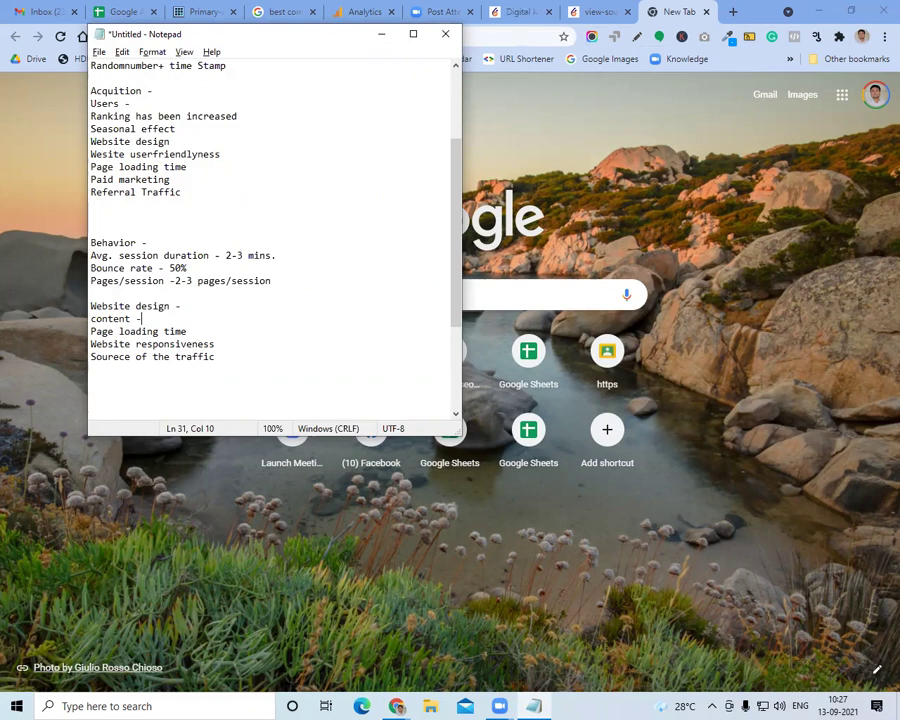
# Look through the content sections of the shoutnhike.com digital marketing page
pyautogui.click(518, 11)
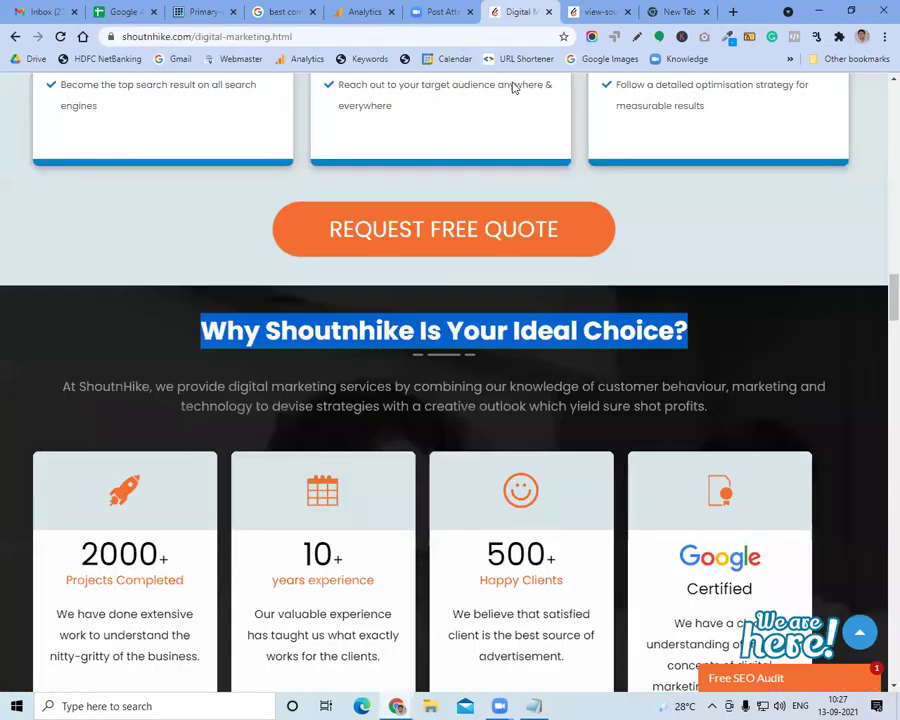
pyautogui.scroll(-3, 518, 321)
pyautogui.scroll(3, 534, 370)
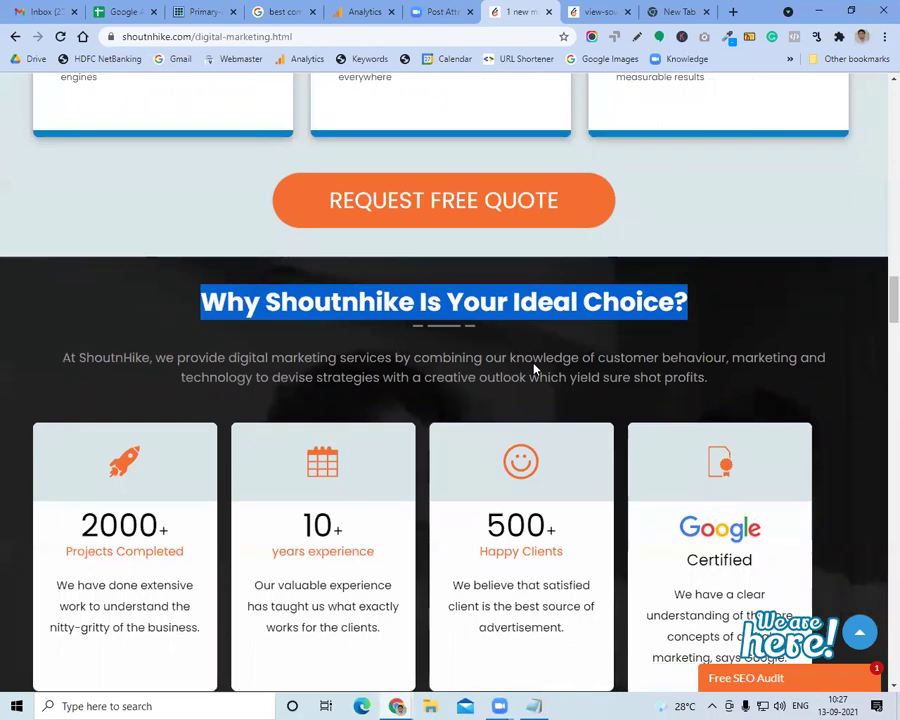
pyautogui.scroll(5, 534, 370)
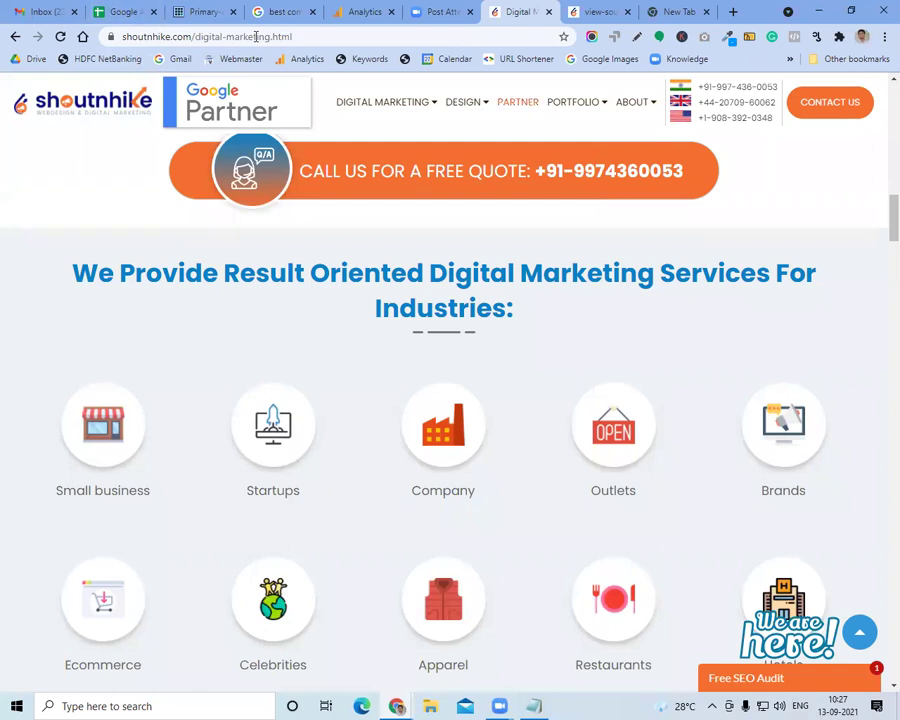
# Switch to the Google Sheets notes, add "- <4 seconds" to Notepad's Page loading time line under Behavior, and put Notepad out of view
pyautogui.click(122, 12)
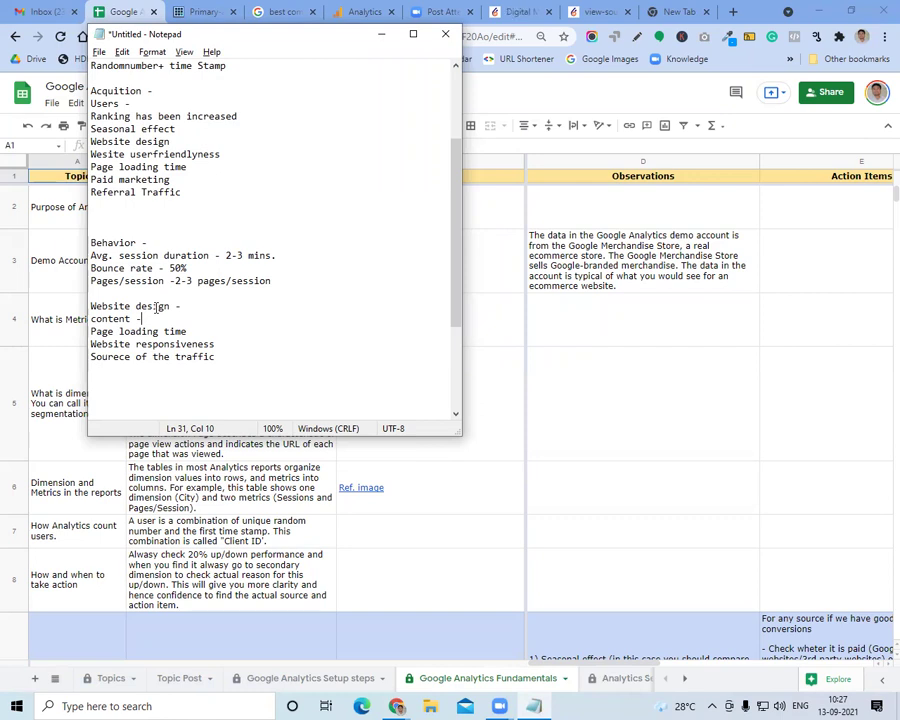
pyautogui.press('Down')
pyautogui.press('End')
pyautogui.write('- <4 seconds')
pyautogui.click(380, 35)
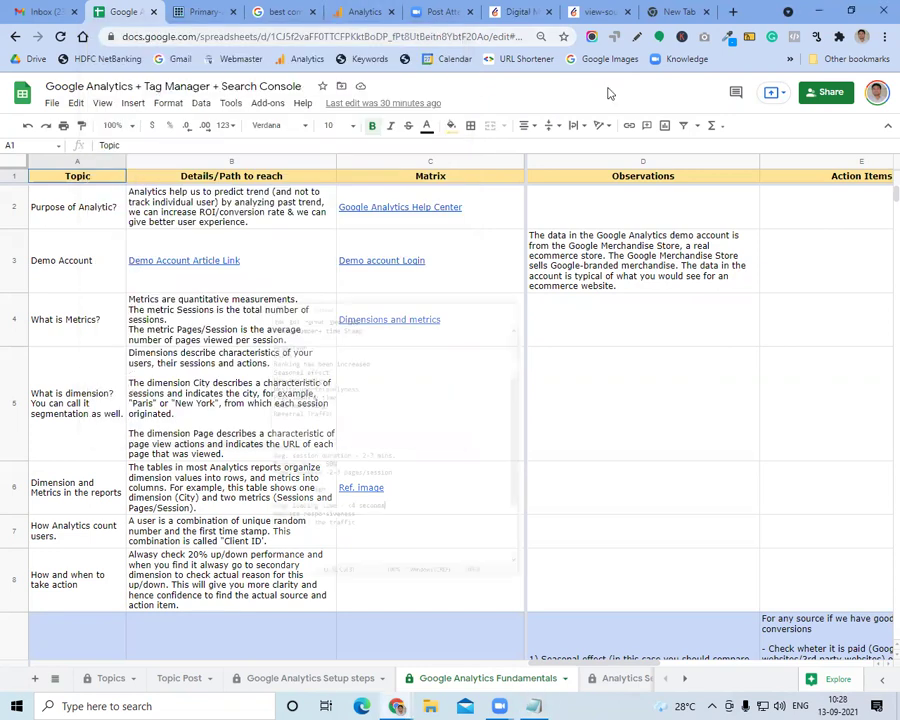
# Search Google for "google page speed insights" in the empty browser tab and open the PageSpeed Insights site
pyautogui.click(690, 8)
pyautogui.click(502, 32)
pyautogui.write('go')
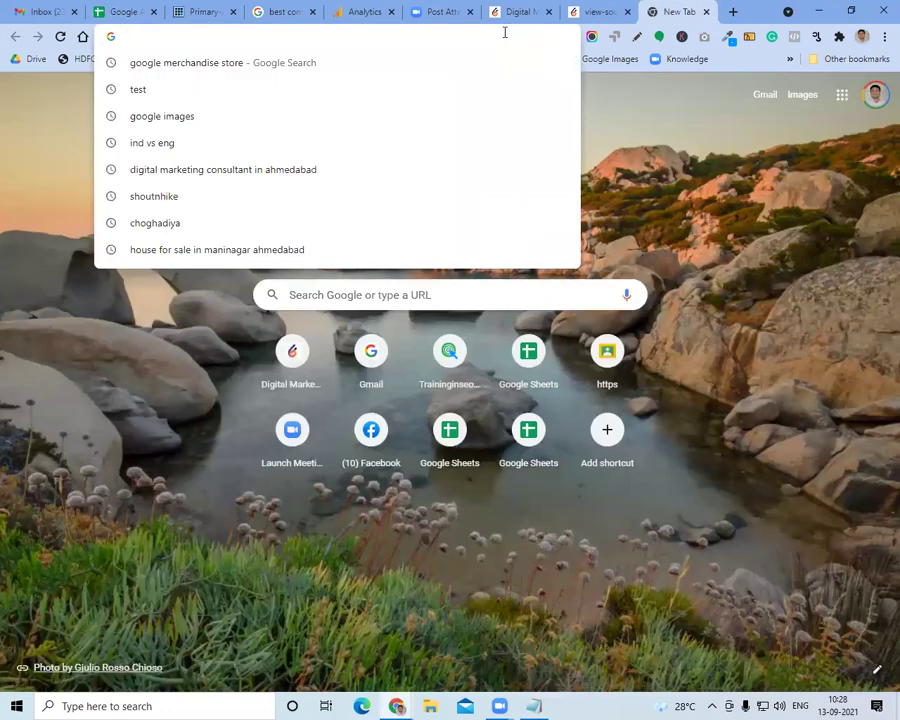
pyautogui.write('ogle p')
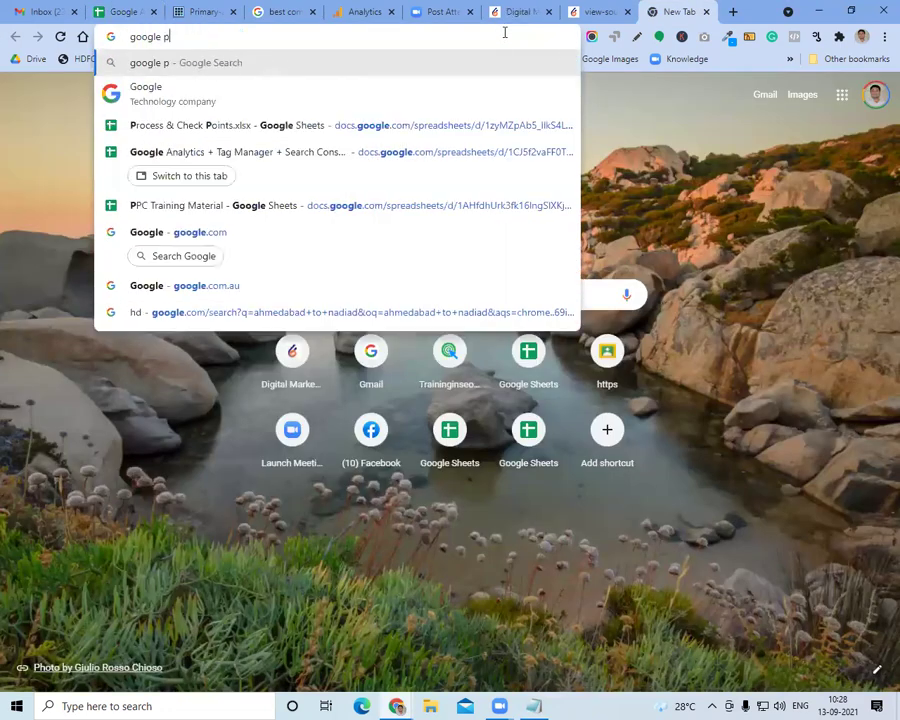
pyautogui.write('age speed i')
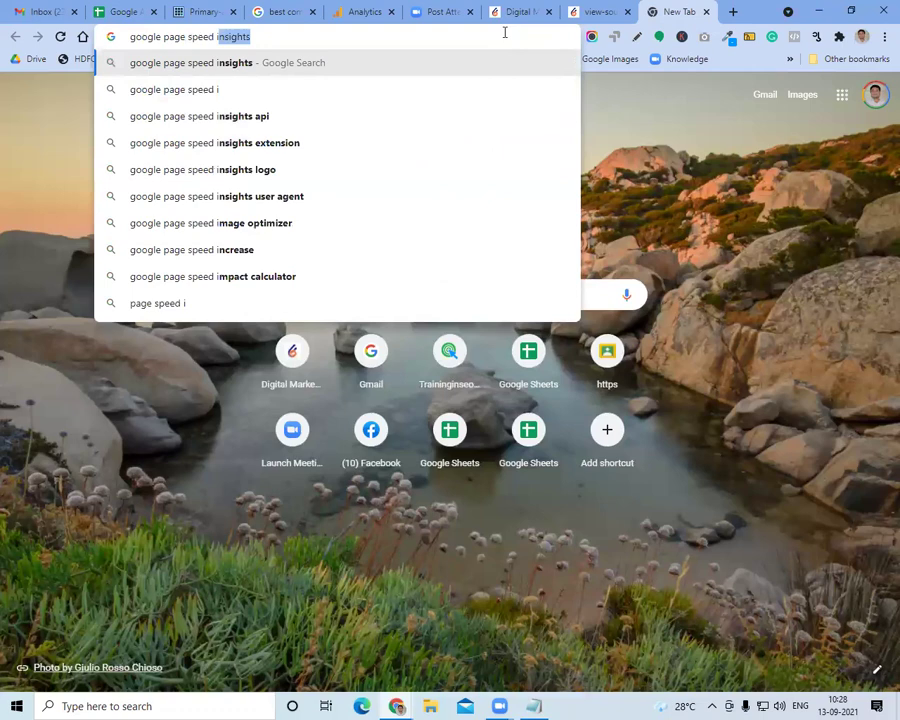
pyautogui.write('nsights')
pyautogui.press('Return')
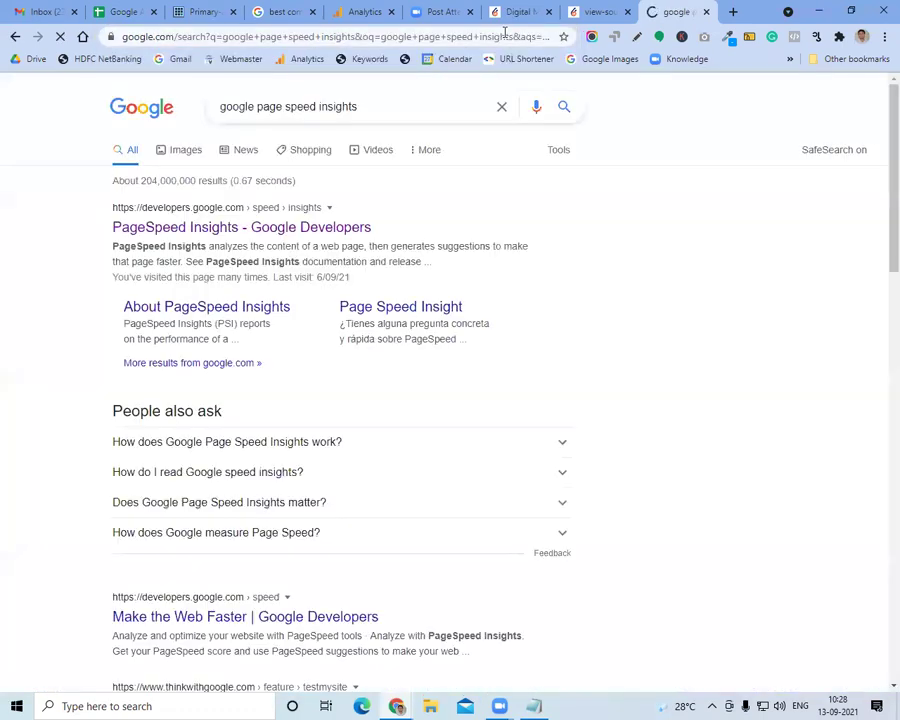
pyautogui.click(322, 230)
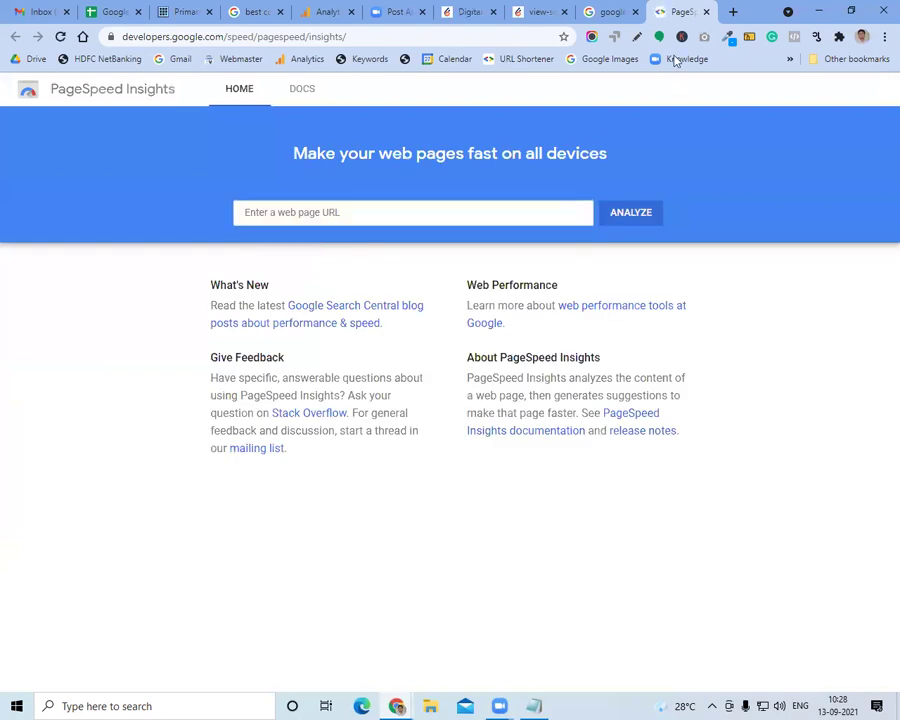
pyautogui.click(733, 12)
pyautogui.click(421, 9)
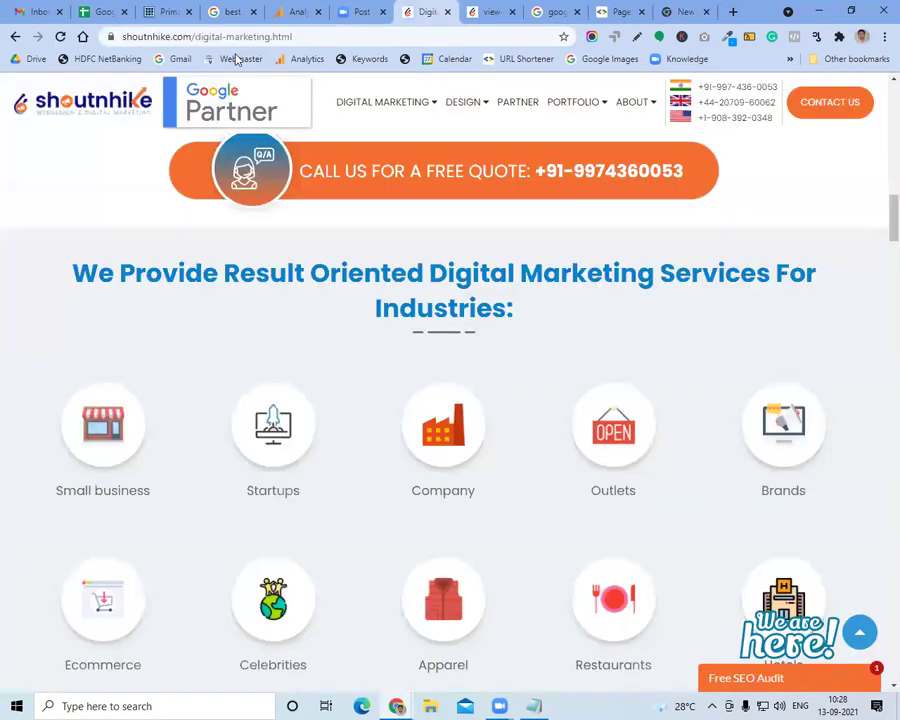
pyautogui.click(198, 36)
pyautogui.click(248, 37)
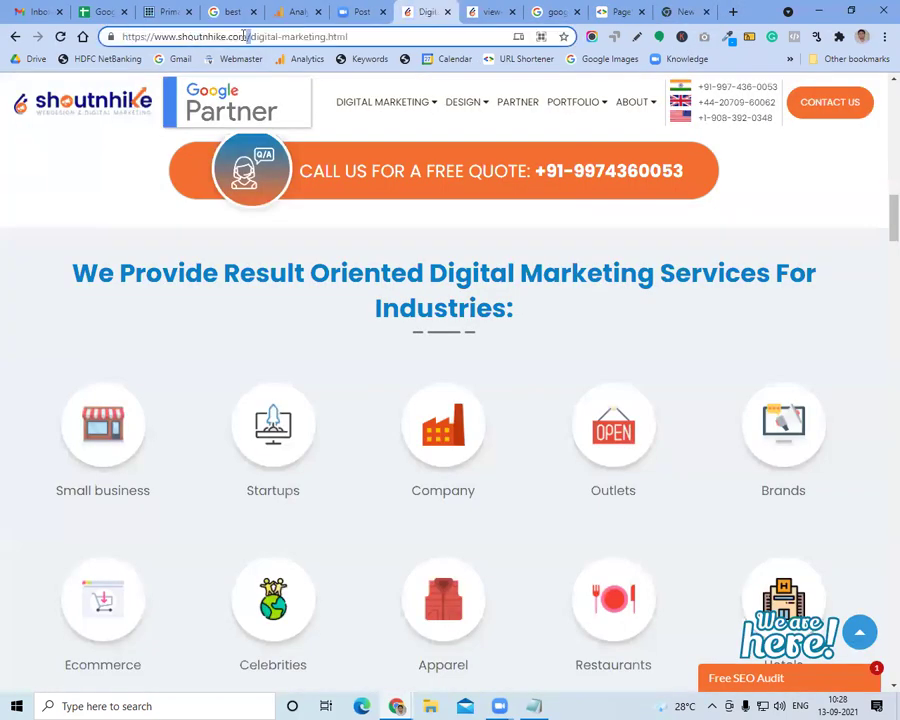
pyautogui.moveTo(248, 37); pyautogui.dragTo(121, 37)
pyautogui.hotkey('ctrl', 'c')
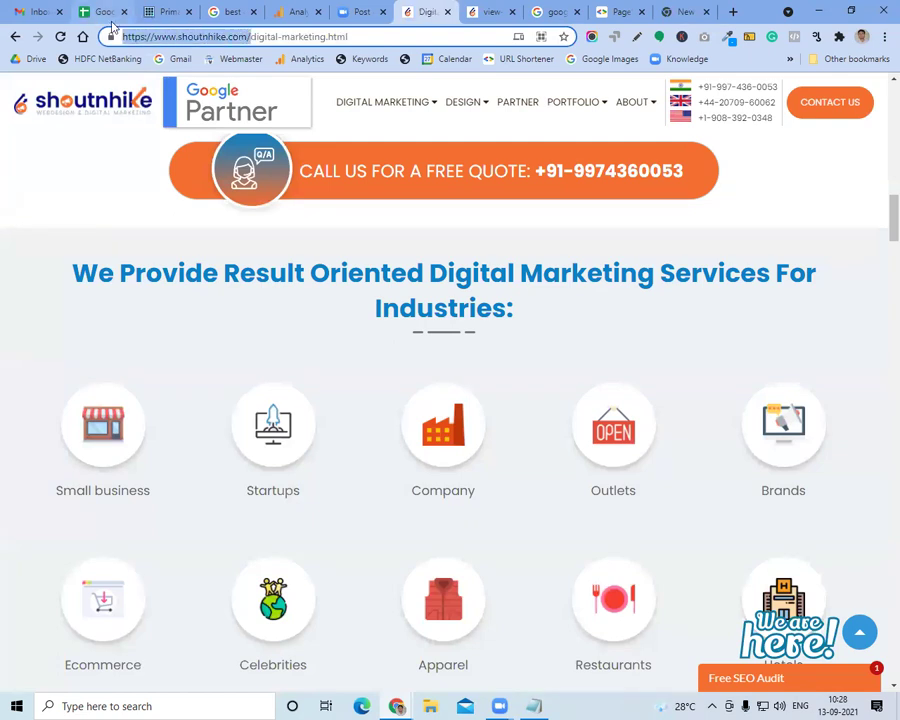
pyautogui.click(682, 11)
pyautogui.click(620, 11)
pyautogui.click(383, 217)
pyautogui.hotkey('ctrl', 'v')
pyautogui.press('Return')
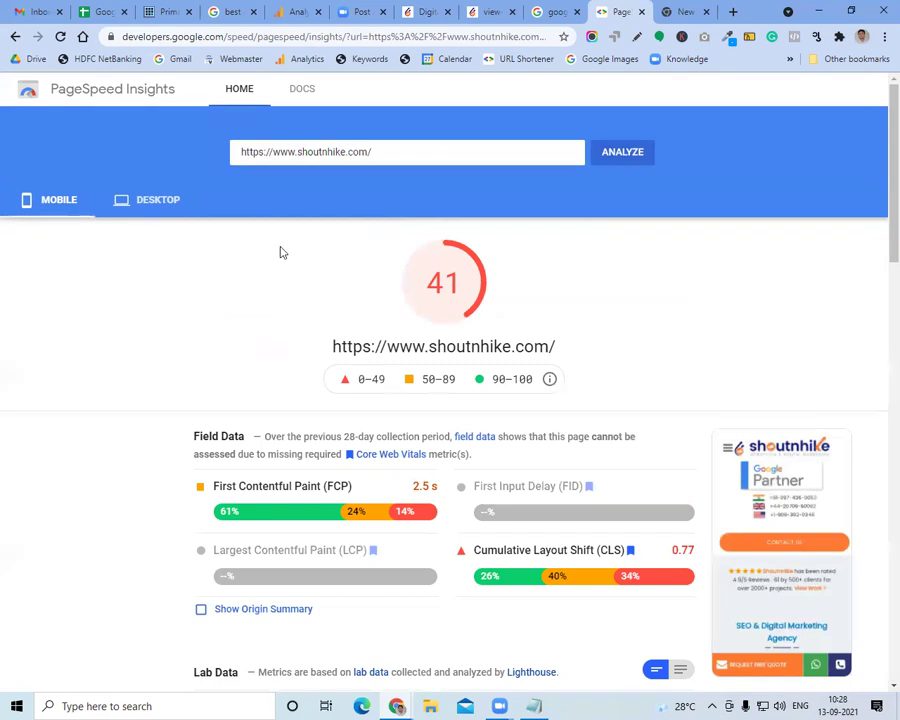
pyautogui.click(161, 212)
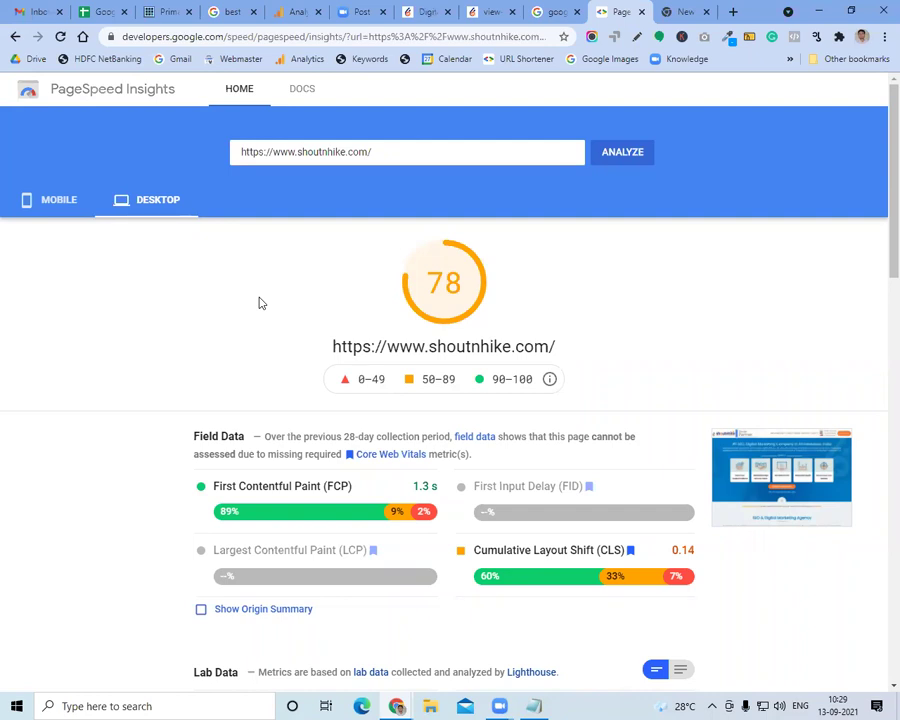
# Delete "<4 seconds" from Notepad's Page loading time line, highlight the "Sourece of the traffic" line, and put Notepad out of view
pyautogui.hotkey('alt', 'Tab')
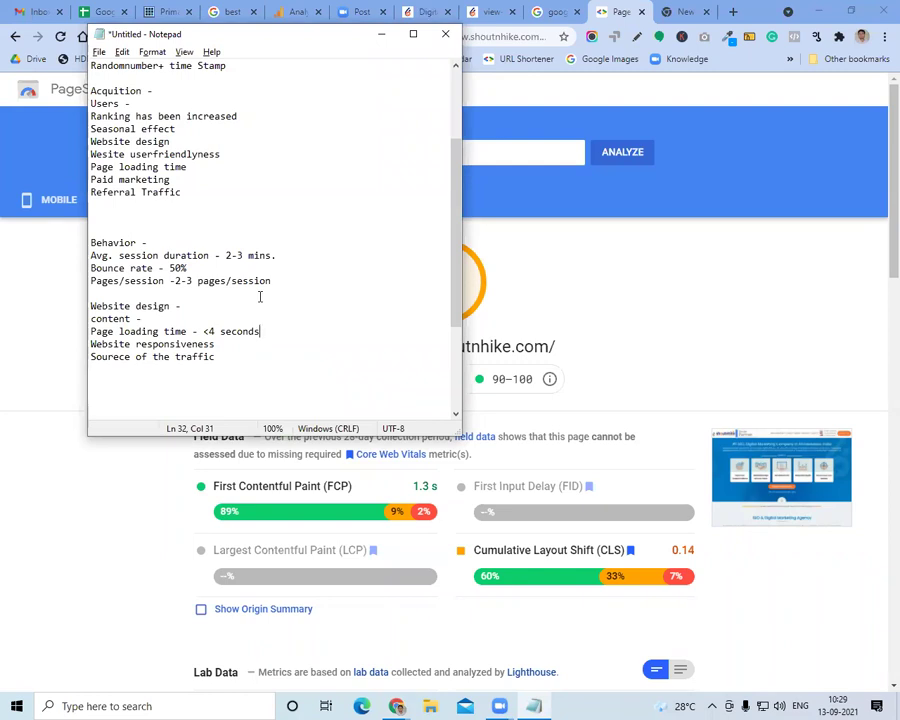
pyautogui.moveTo(277, 329); pyautogui.dragTo(204, 331)
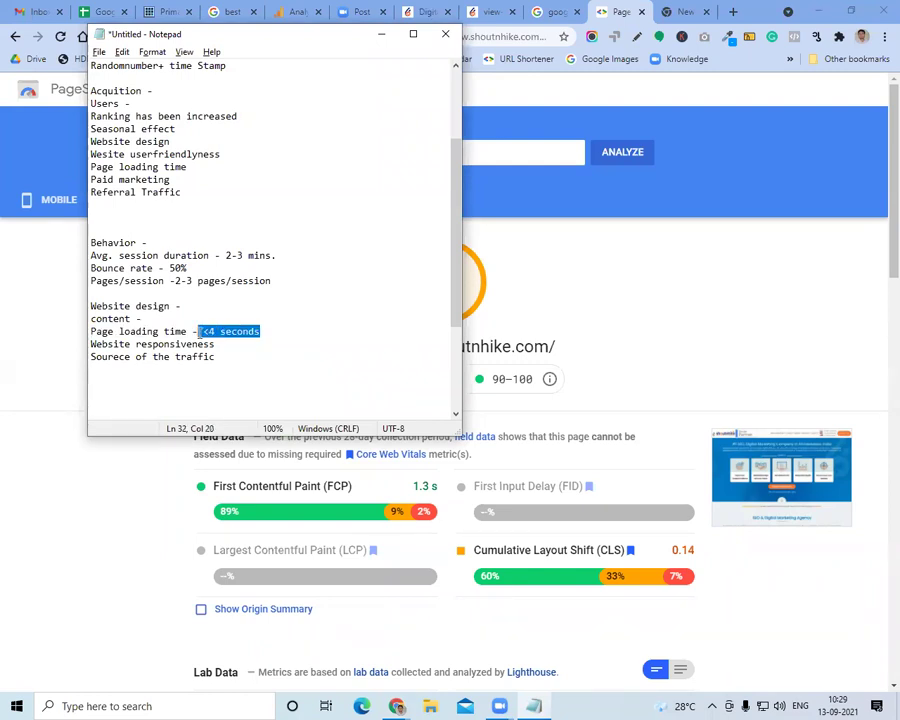
pyautogui.press('BackSpace')
pyautogui.press('BackSpace')
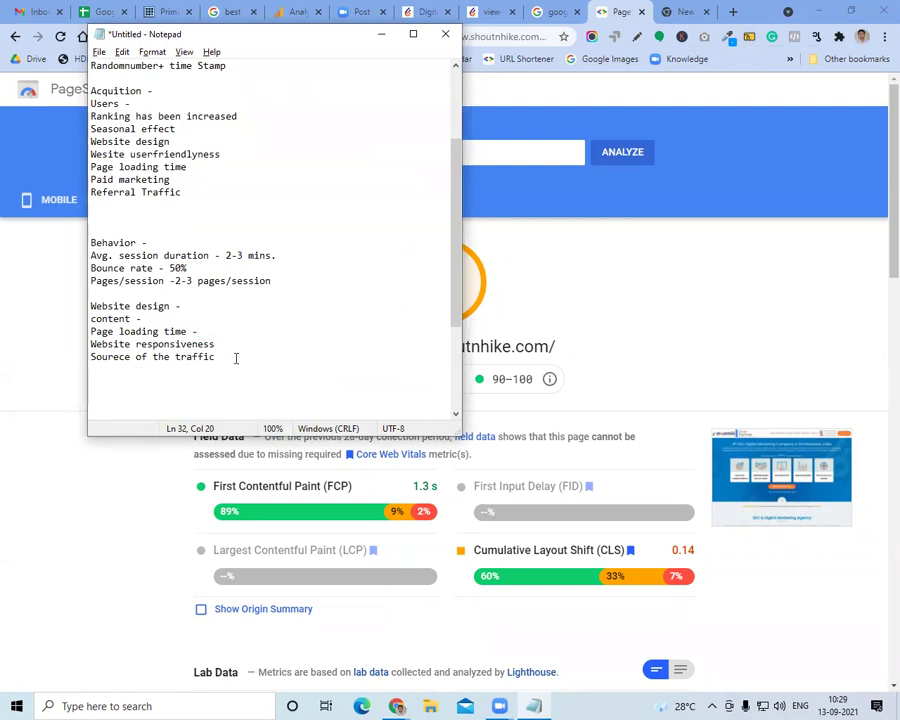
pyautogui.moveTo(235, 358); pyautogui.dragTo(82, 357)
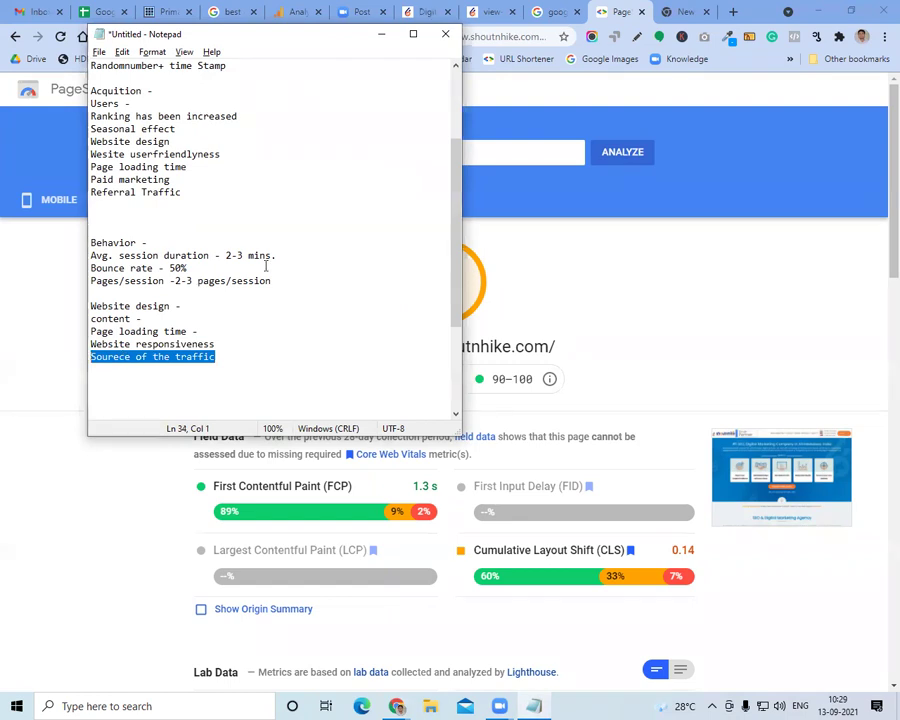
pyautogui.click(381, 35)
# Return to Google Analytics and open the Source/Medium report under Acquisition's All Traffic
pyautogui.click(297, 10)
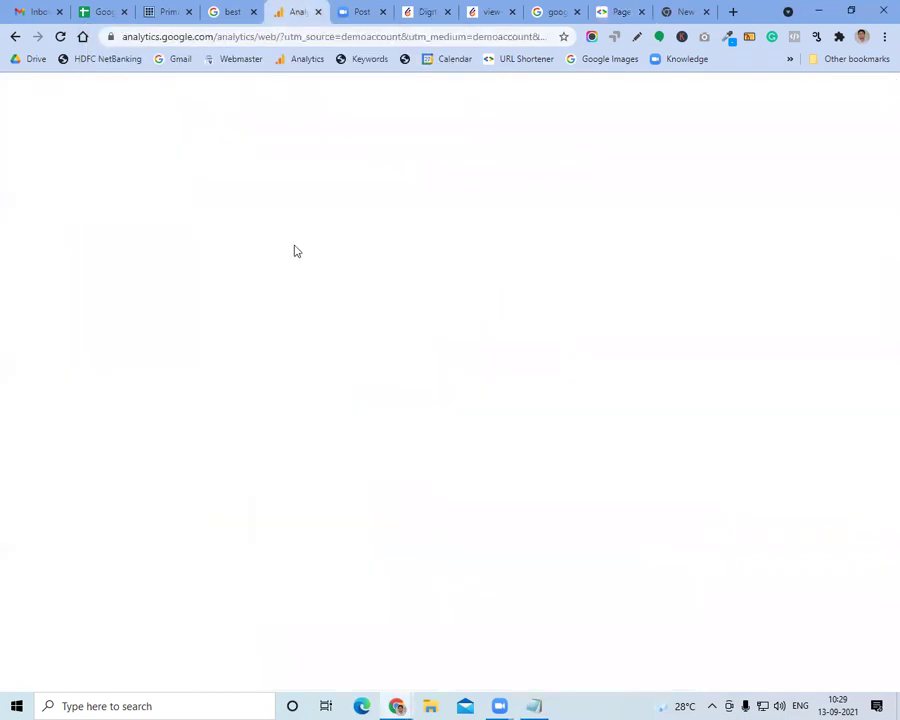
pyautogui.click(14, 245)
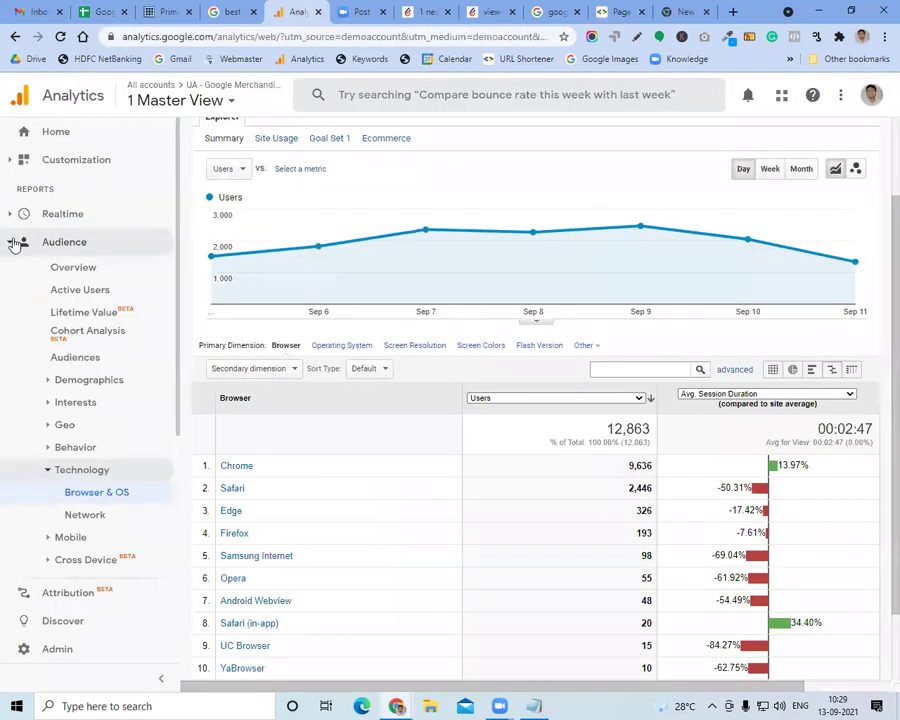
pyautogui.click(76, 245)
pyautogui.click(76, 272)
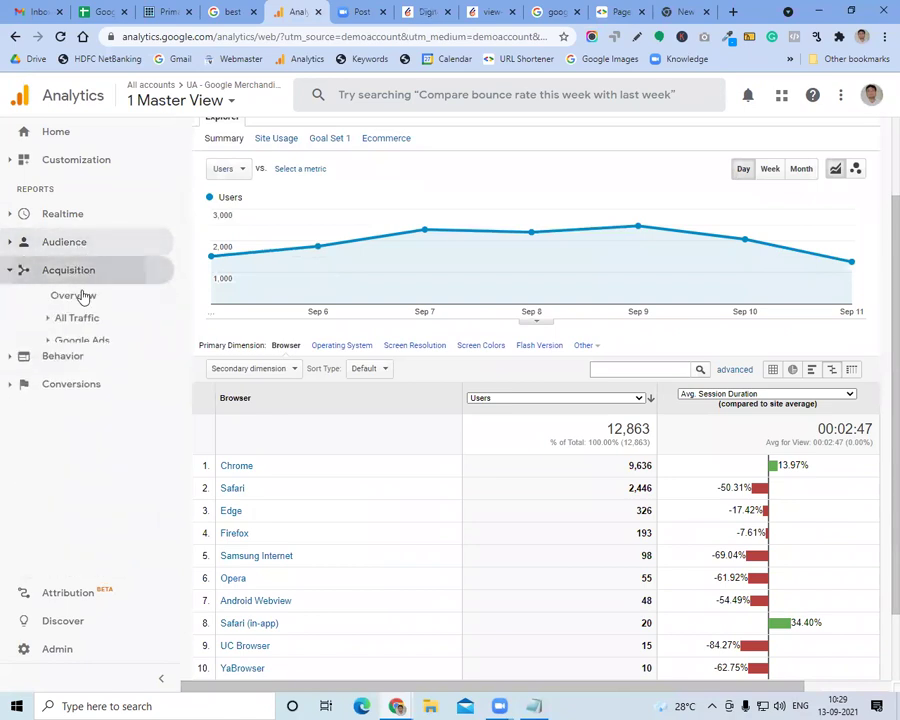
pyautogui.click(86, 340)
pyautogui.click(84, 318)
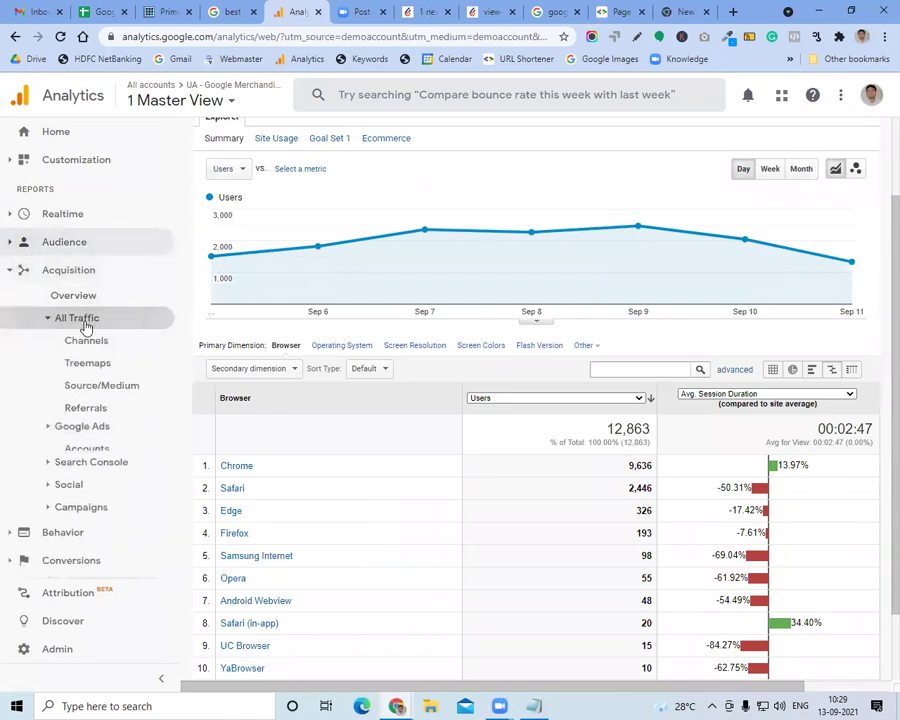
pyautogui.click(98, 387)
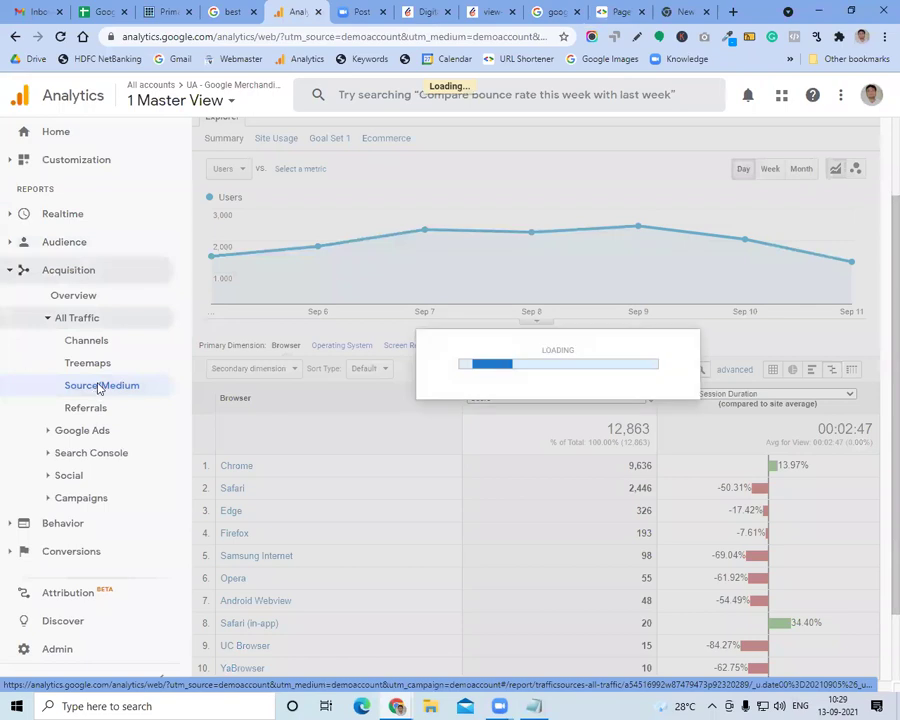
# Collapse the report navigation and set the Source/Medium date range to Last 30 days, compared with the previous period
pyautogui.scroll(-1, 542, 415)
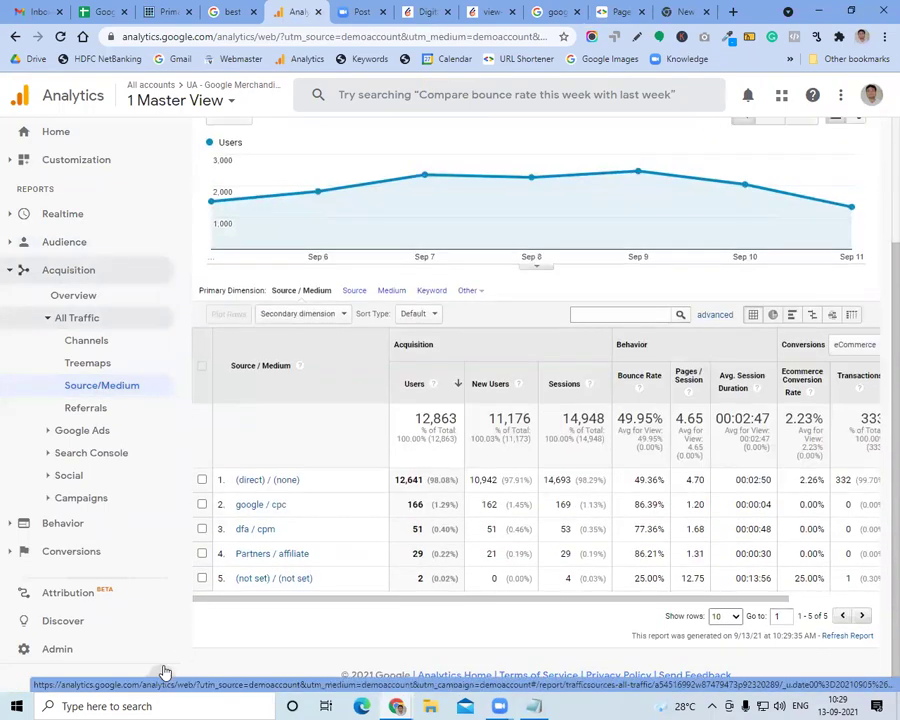
pyautogui.click(164, 672)
pyautogui.scroll(3, 783, 408)
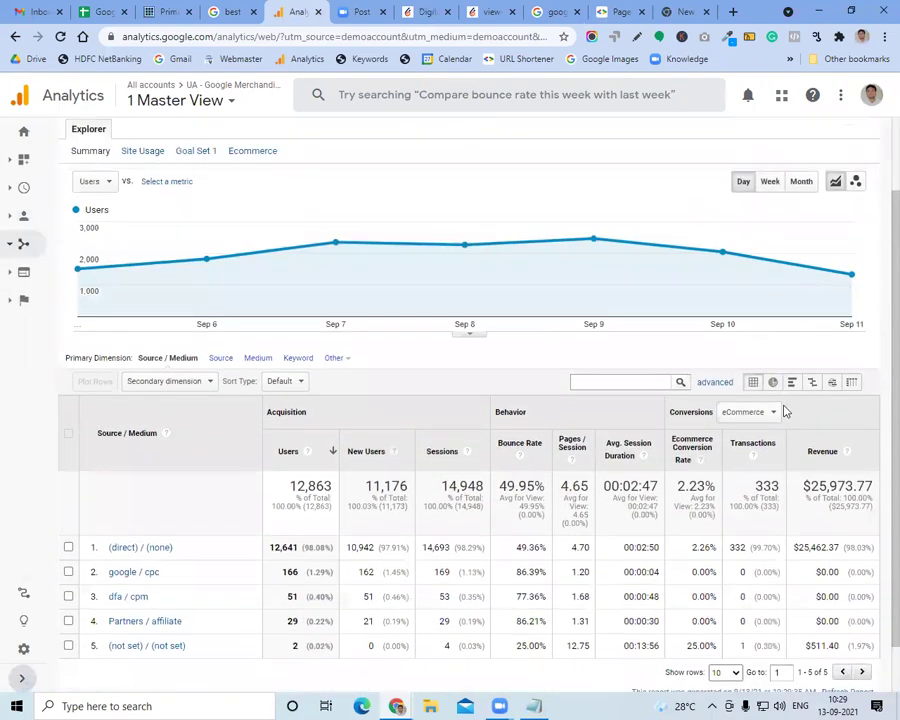
pyautogui.click(796, 172)
pyautogui.click(795, 195)
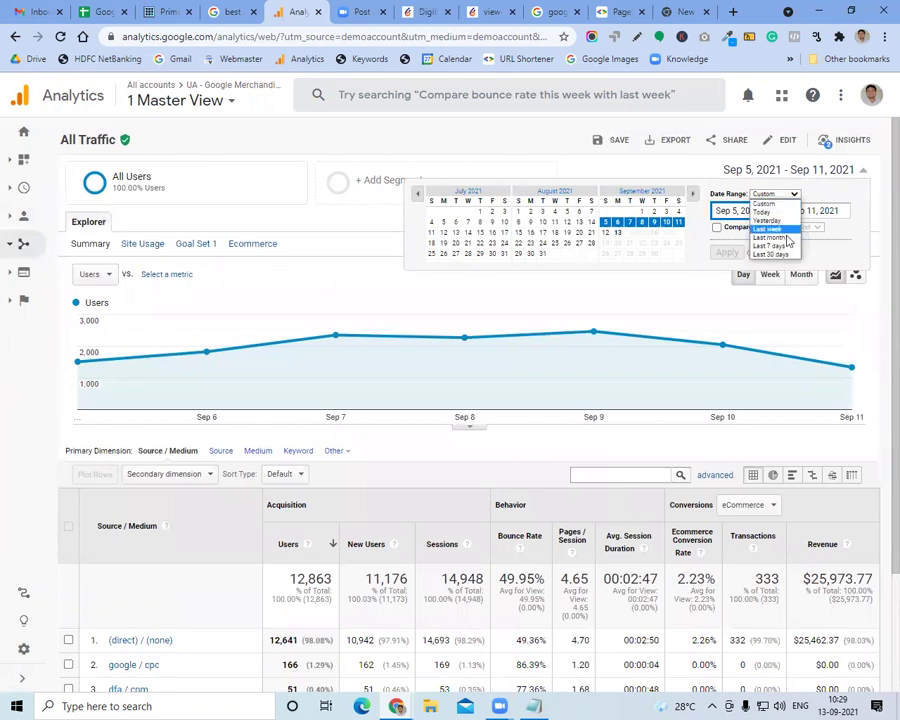
pyautogui.click(772, 255)
pyautogui.click(719, 228)
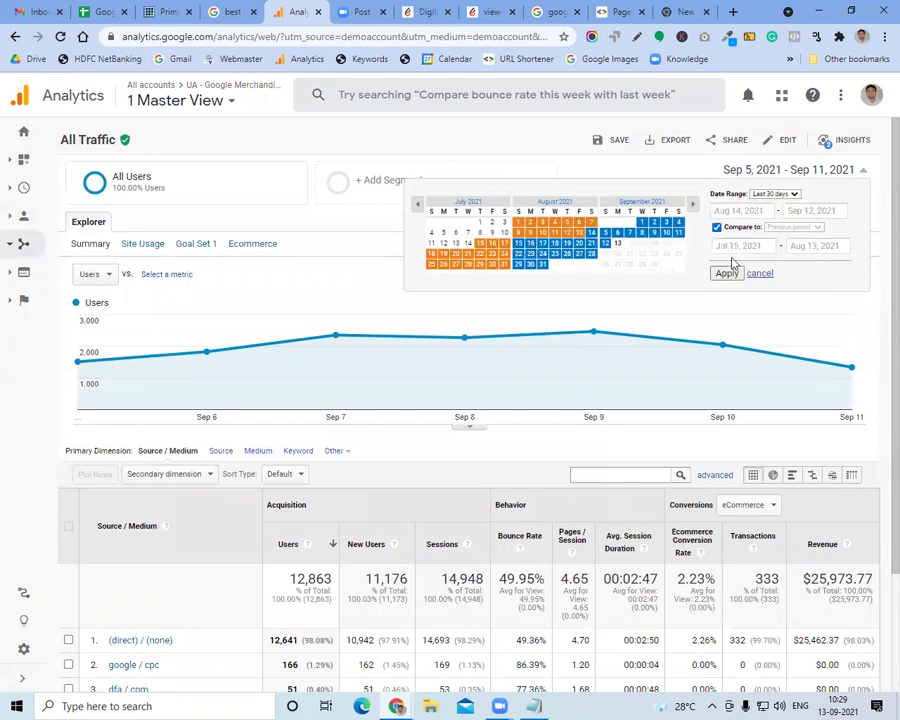
pyautogui.click(727, 272)
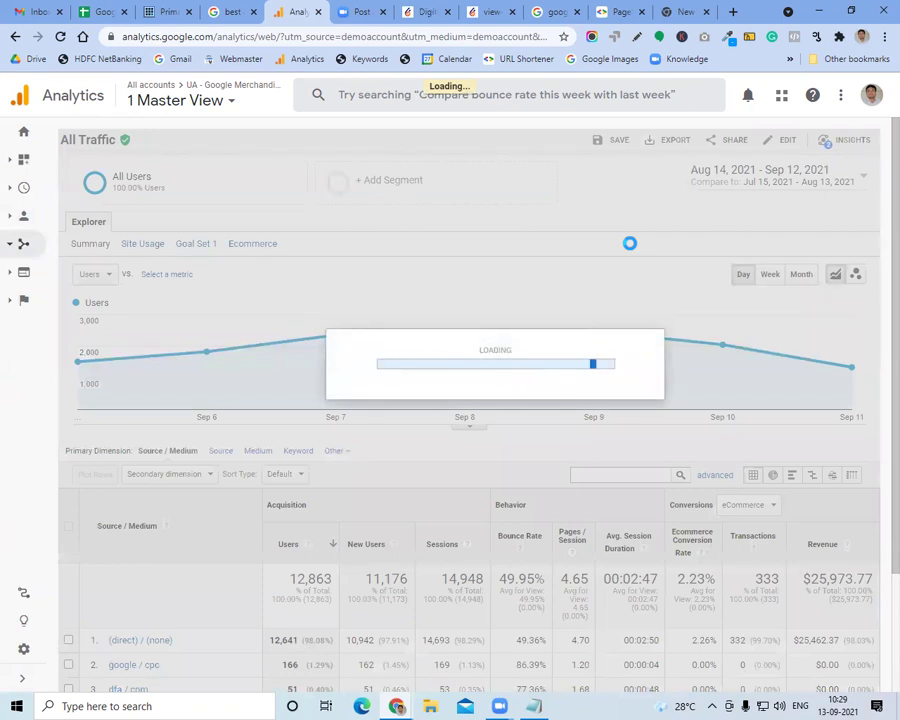
# Review the period comparison by source and highlight the bounce rate % Change for Partners / affiliate
pyautogui.scroll(-4, 630, 248)
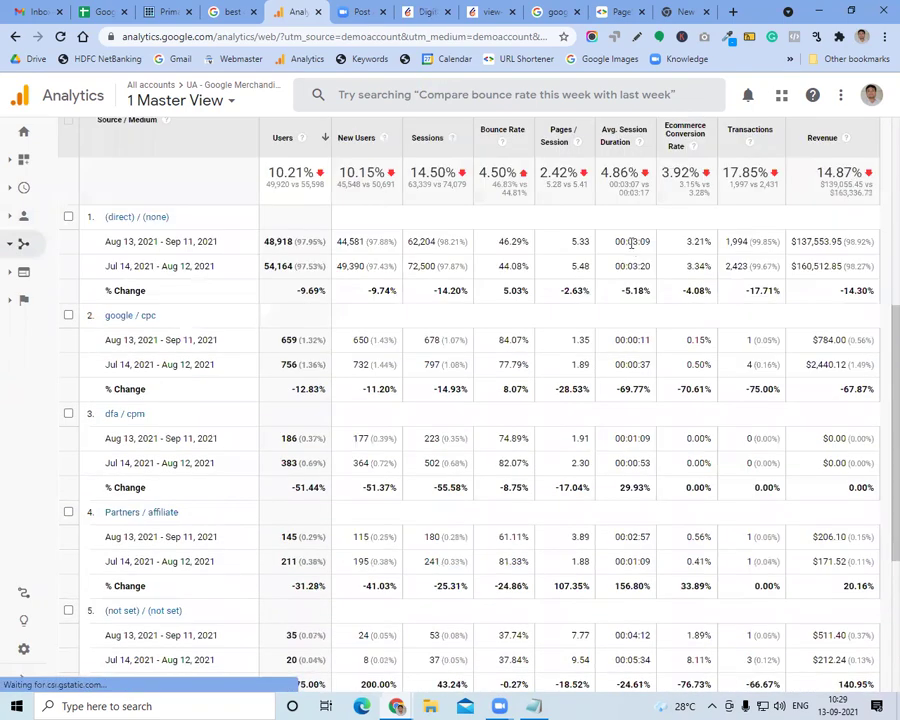
pyautogui.scroll(1, 522, 181)
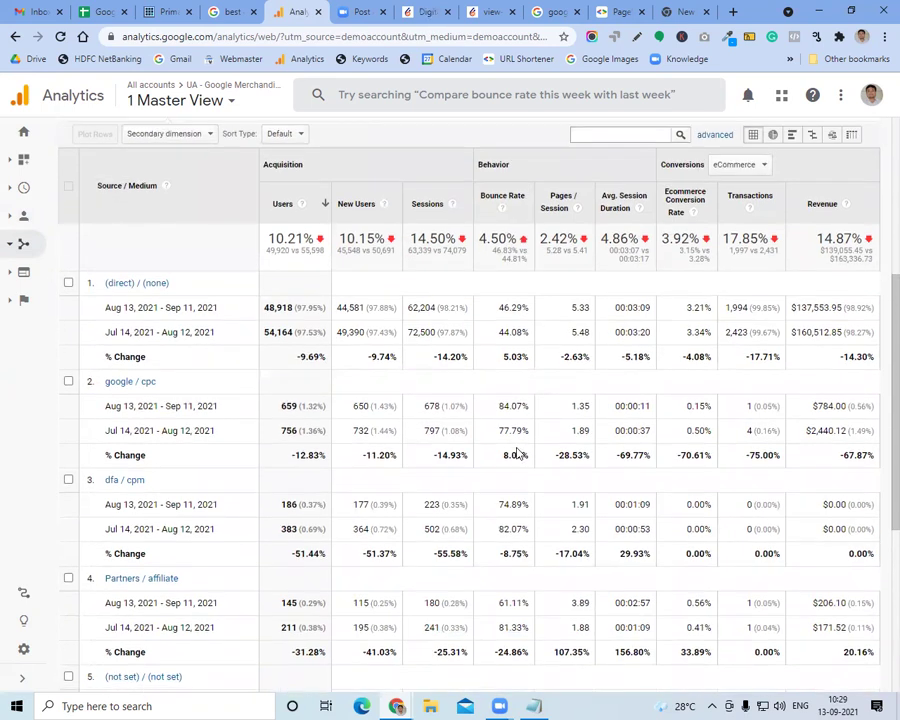
pyautogui.scroll(-2, 516, 452)
pyautogui.moveTo(494, 516); pyautogui.dragTo(592, 520)
pyautogui.tripleClick(507, 516)
pyautogui.scroll(4, 518, 488)
pyautogui.scroll(-4, 516, 560)
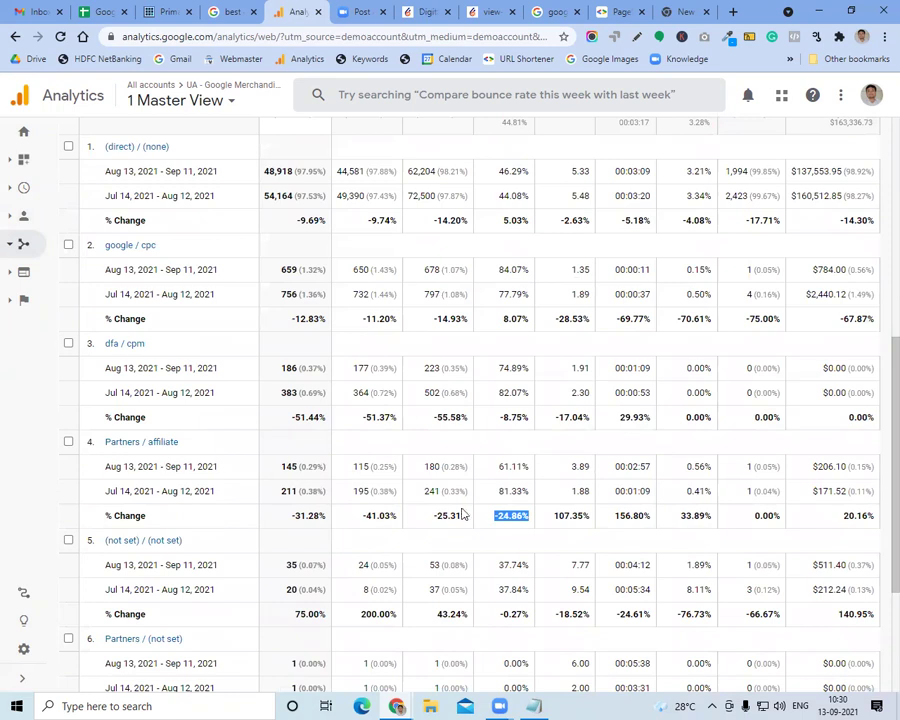
# Highlight the pages per session and average session duration % Change values for Partners / affiliate
pyautogui.tripleClick(576, 515)
pyautogui.click(579, 515)
pyautogui.tripleClick(579, 515)
pyautogui.click(621, 516)
pyautogui.tripleClick(621, 516)
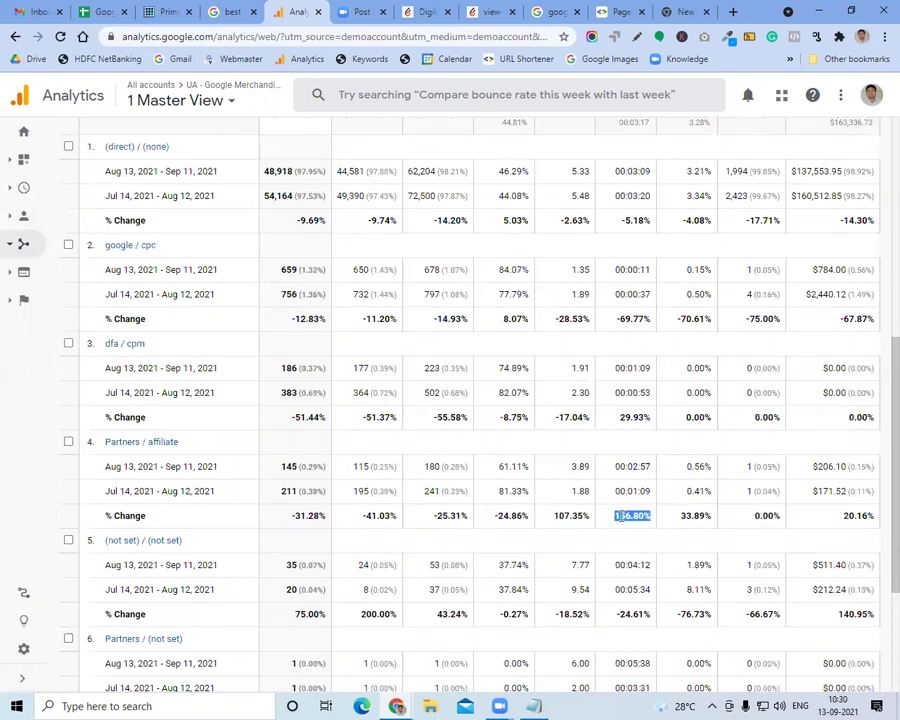
pyautogui.doubleClick(621, 516)
pyautogui.click(618, 516)
pyautogui.tripleClick(618, 516)
pyautogui.click(577, 515)
pyautogui.tripleClick(631, 515)
# In Notepad, add a Conversion heading below the traffic source line, followed by the lines "Conversion rate" and "Goal completions"
pyautogui.click(533, 706)
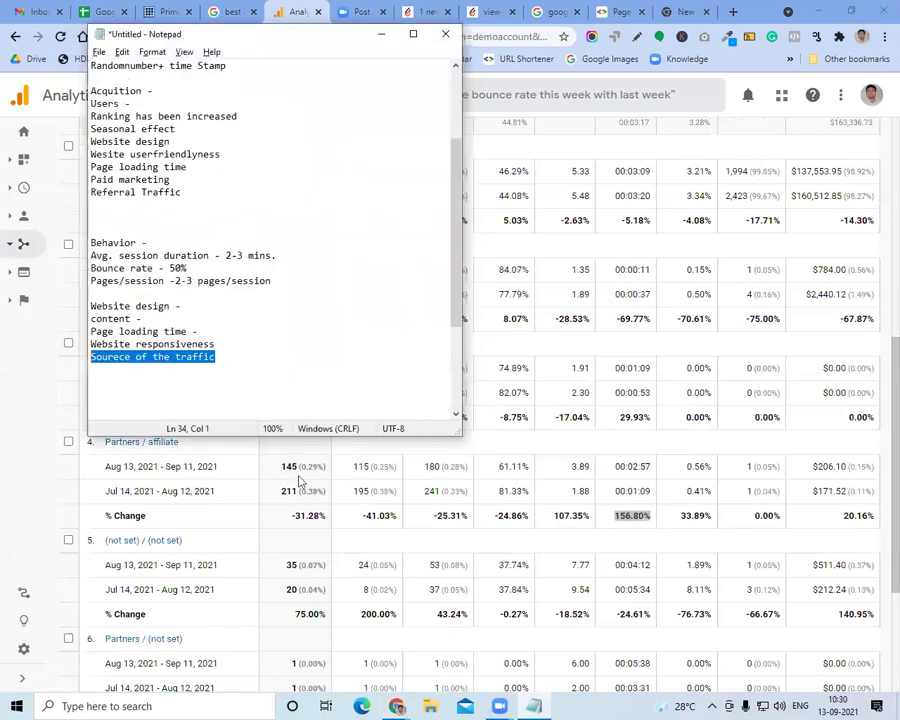
pyautogui.click(249, 364)
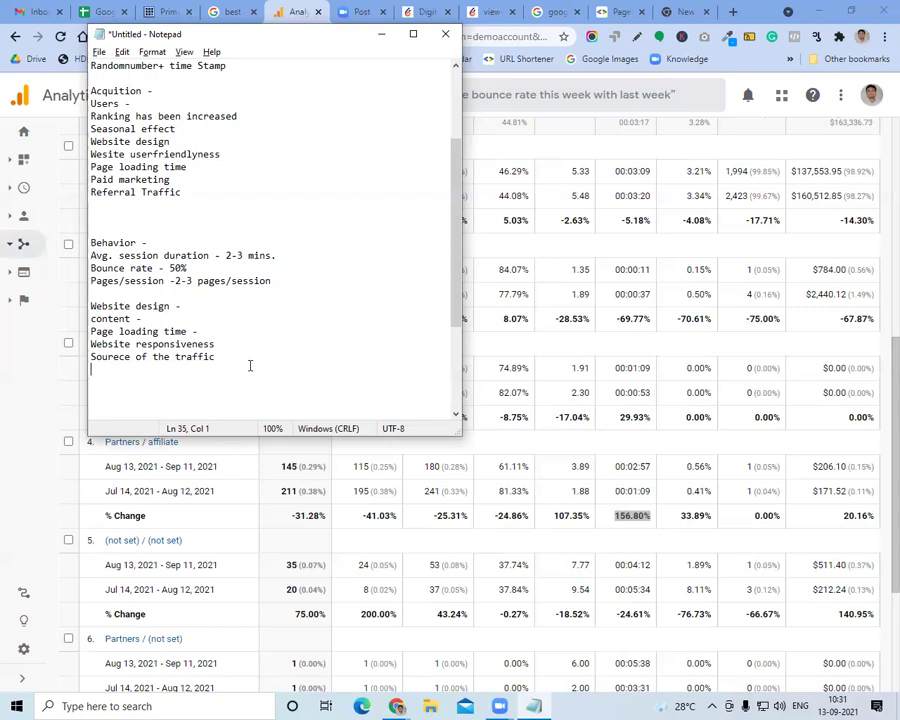
pyautogui.press('Return')
pyautogui.write('Conversion')
pyautogui.press('Return')
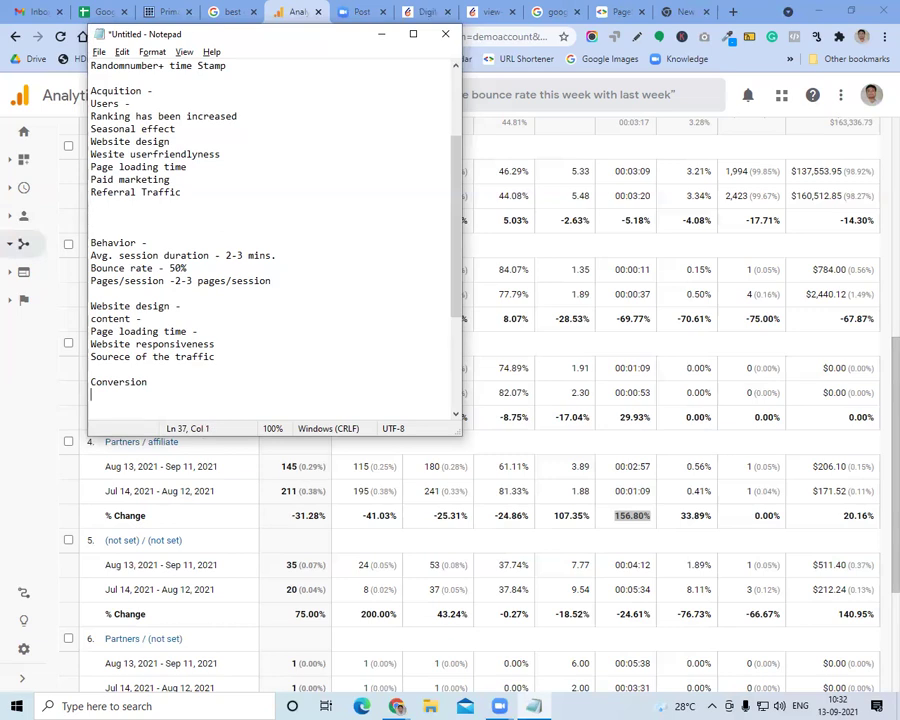
pyautogui.write('Conversion rate')
pyautogui.press('Return')
pyautogui.write('Goal comple')
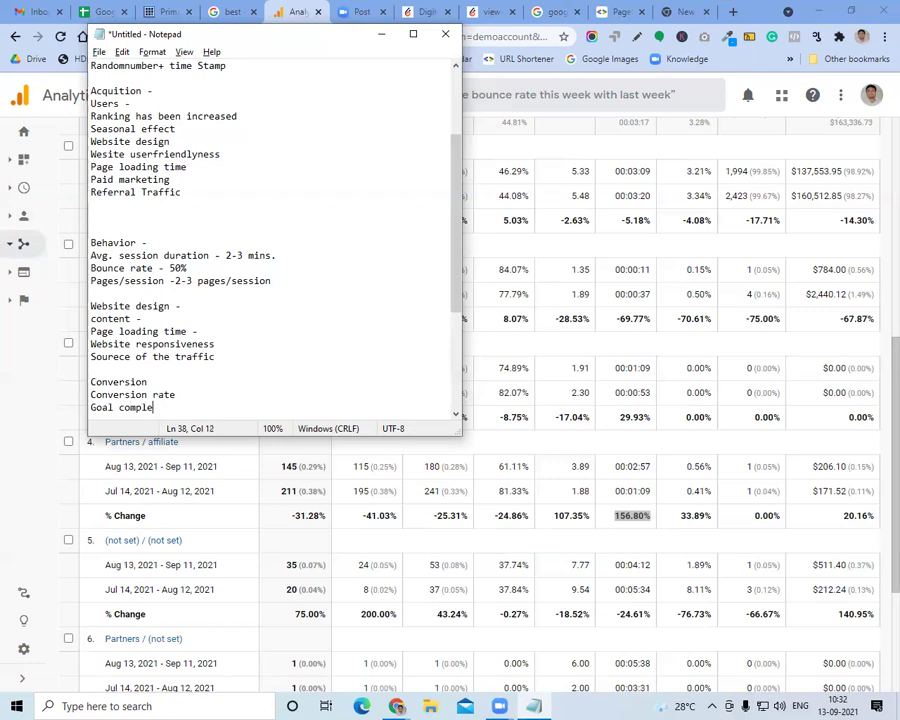
pyautogui.write('tions')
pyautogui.press('Return')
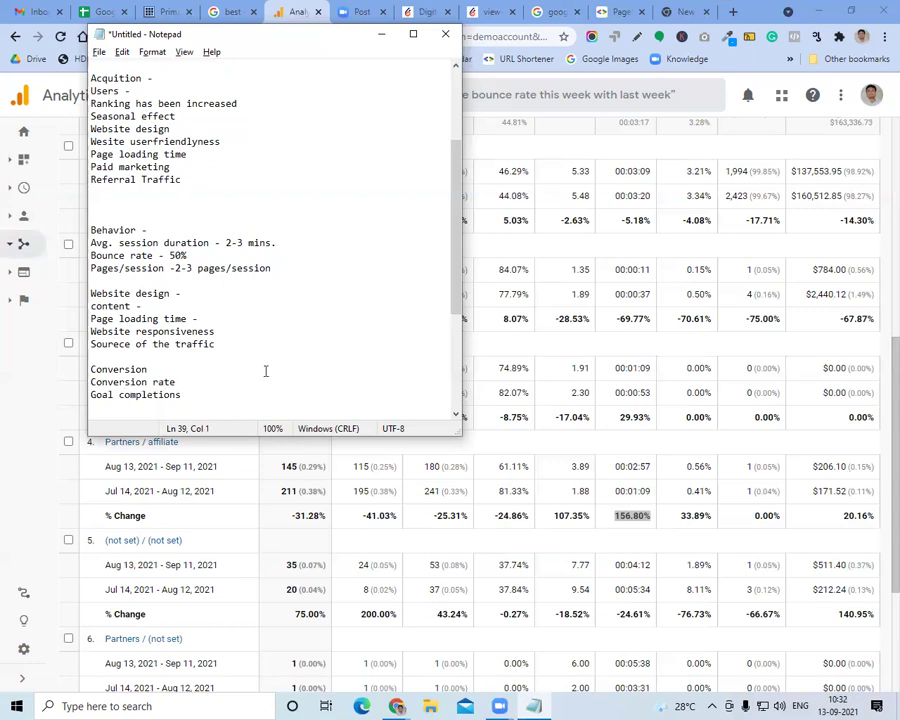
# Add "Revenue" to Notepad's Conversion list and put Notepad out of view
pyautogui.scroll(5, 686, 374)
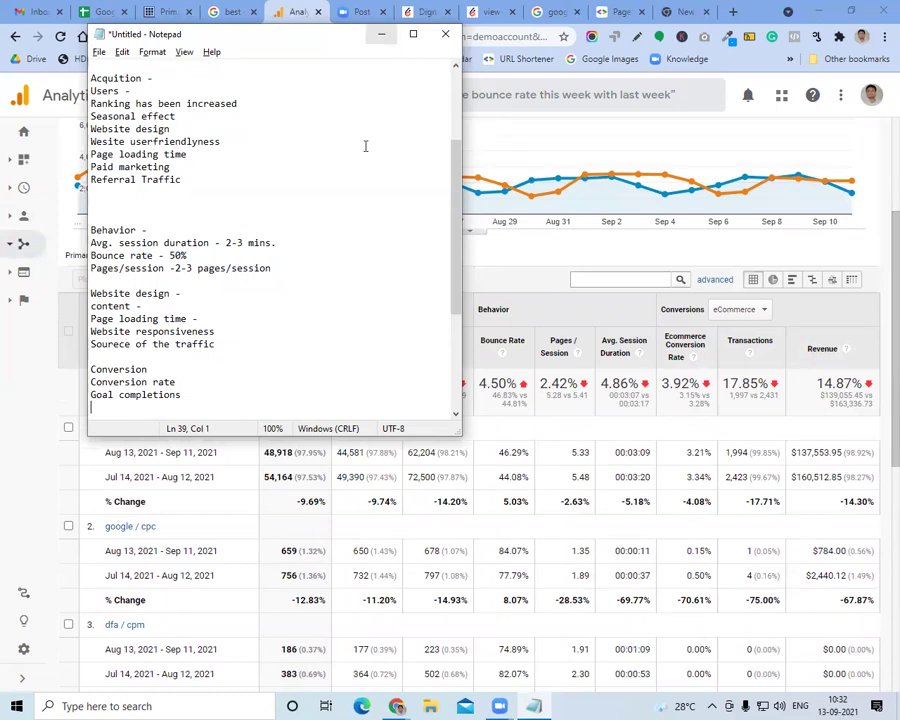
pyautogui.write('Reve')
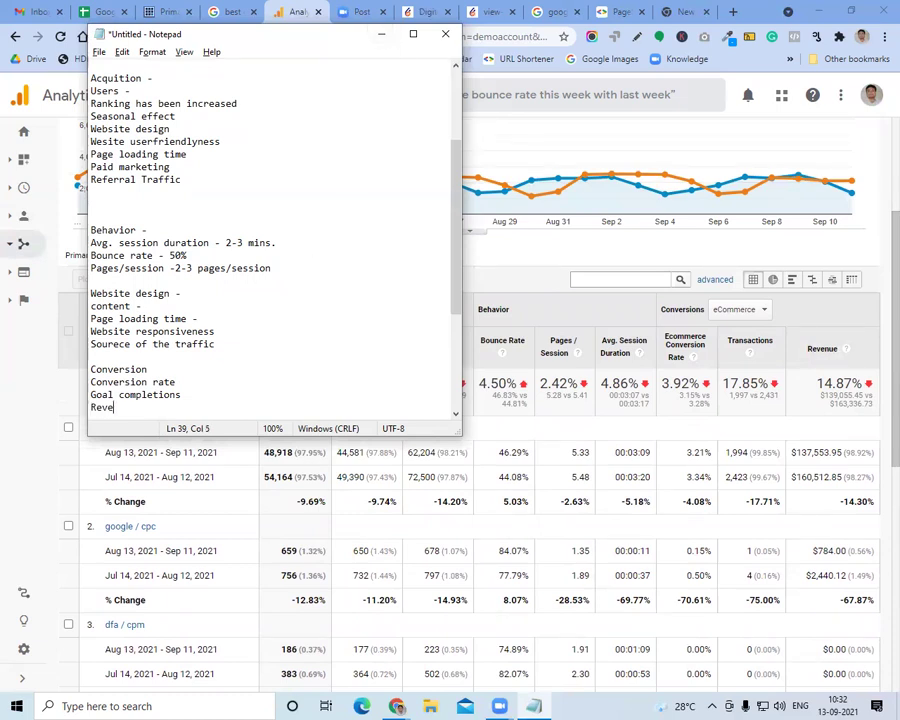
pyautogui.write('nue')
pyautogui.press('Return')
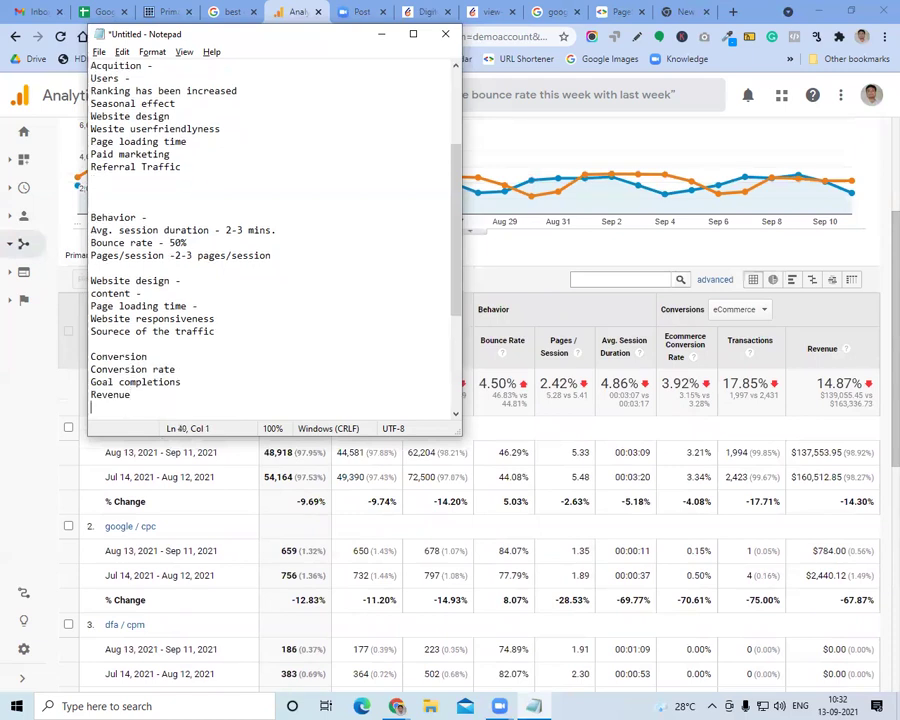
pyautogui.click(381, 34)
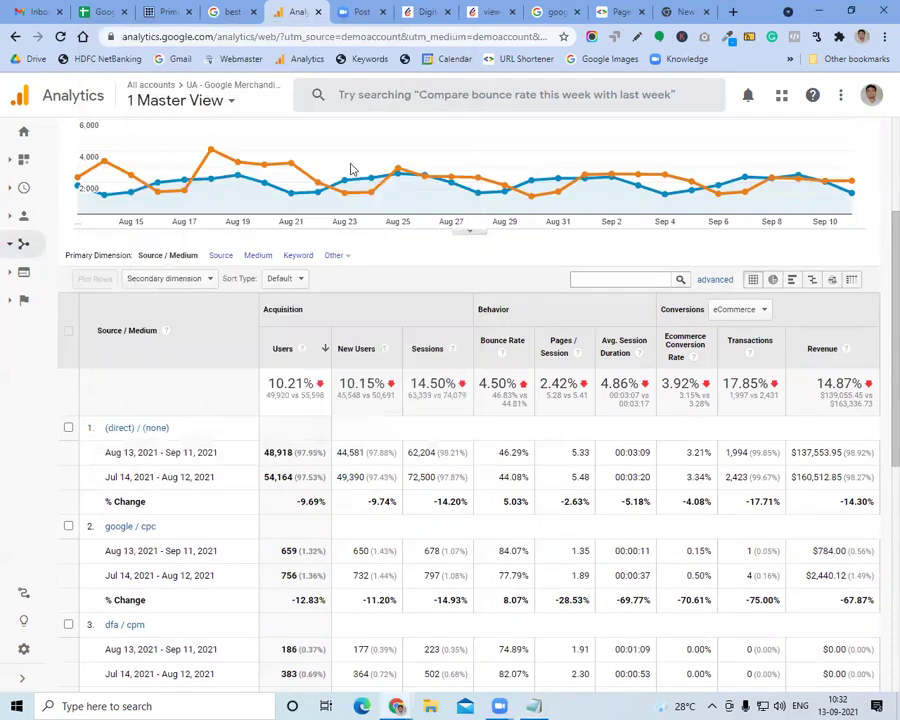
# Search the Analytics accounts for "training" and switch to the Training in SEO view
pyautogui.click(212, 101)
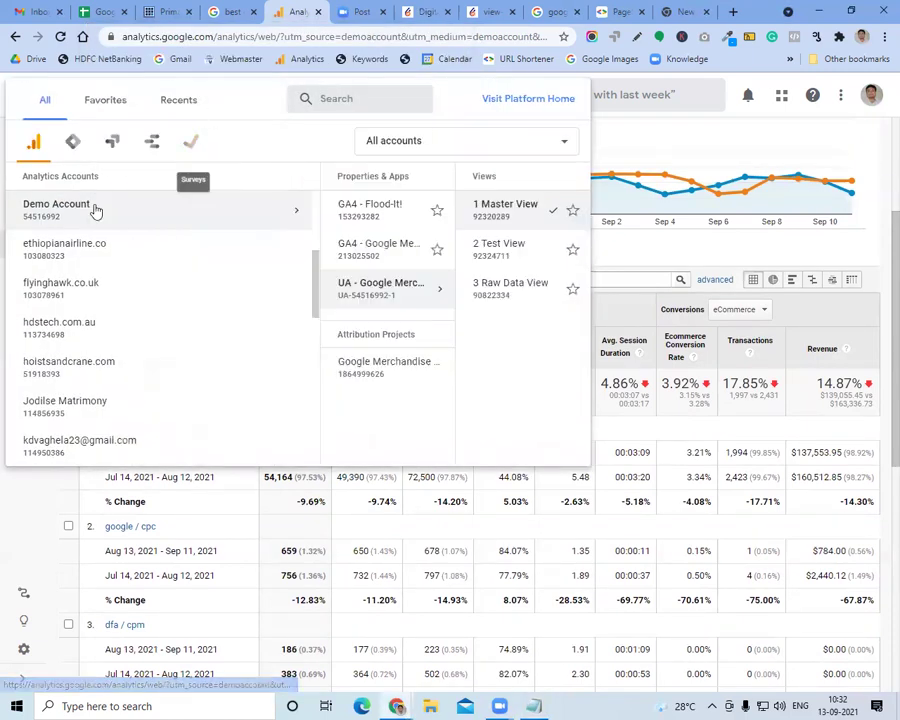
pyautogui.click(336, 98)
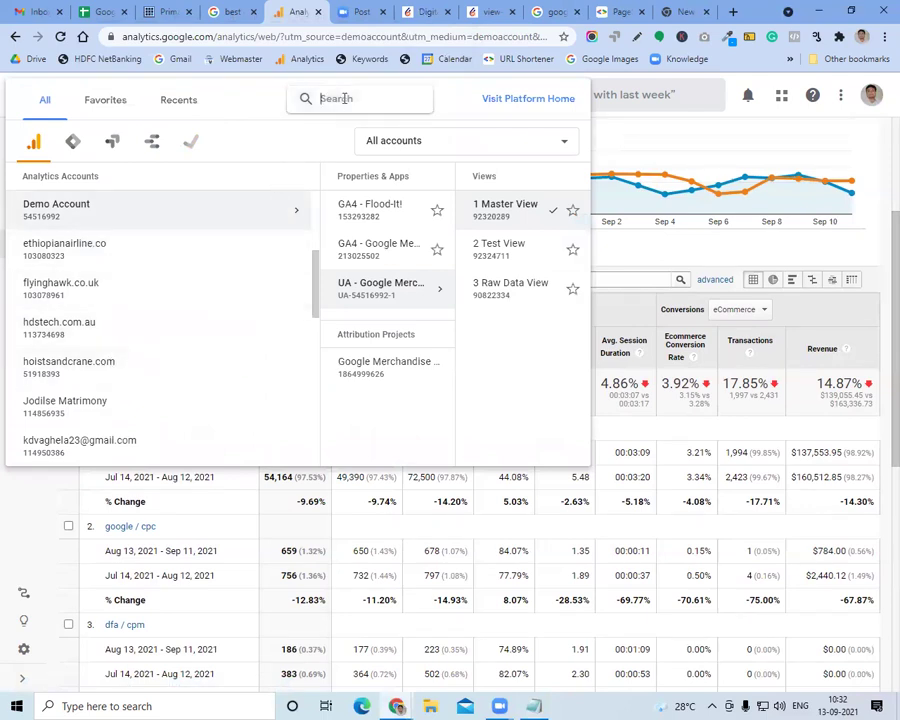
pyautogui.write('training')
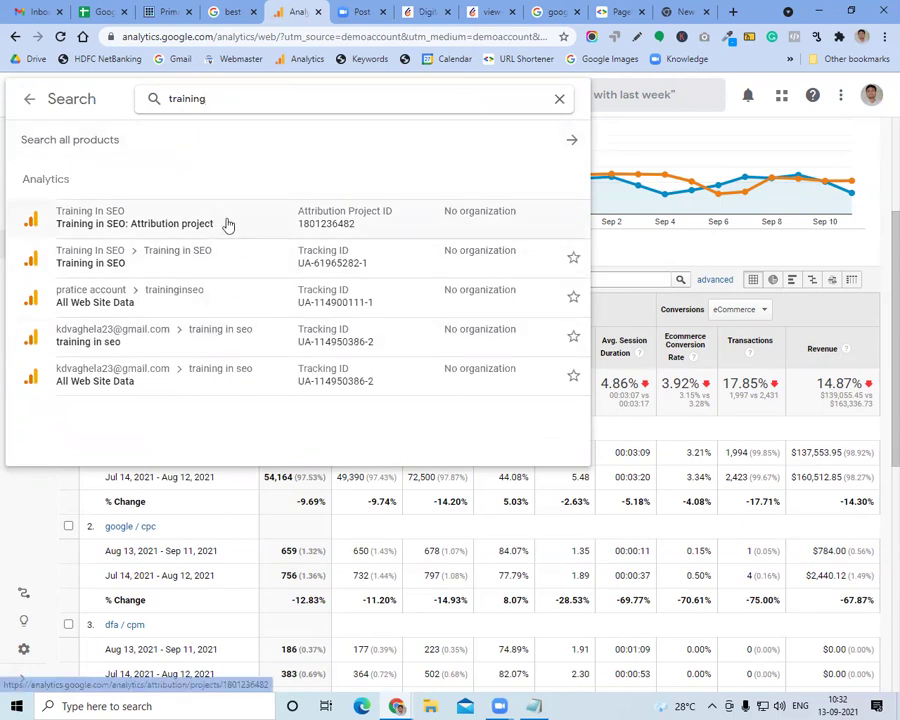
pyautogui.click(217, 271)
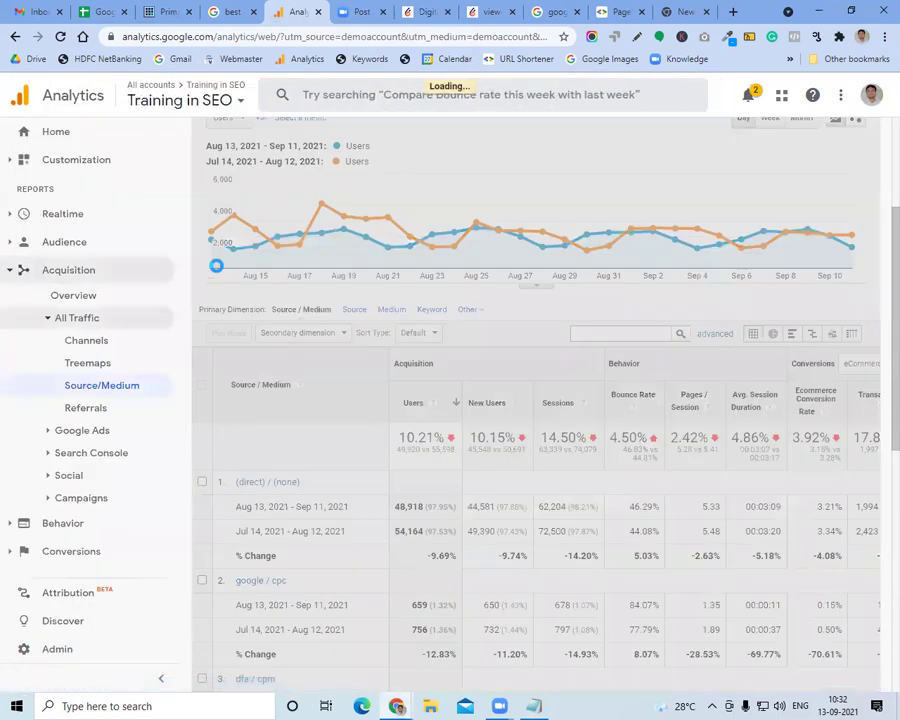
# Set the Source/Medium table's Conversions to All Goals and bring its goal columns into view
pyautogui.scroll(-5, 680, 510)
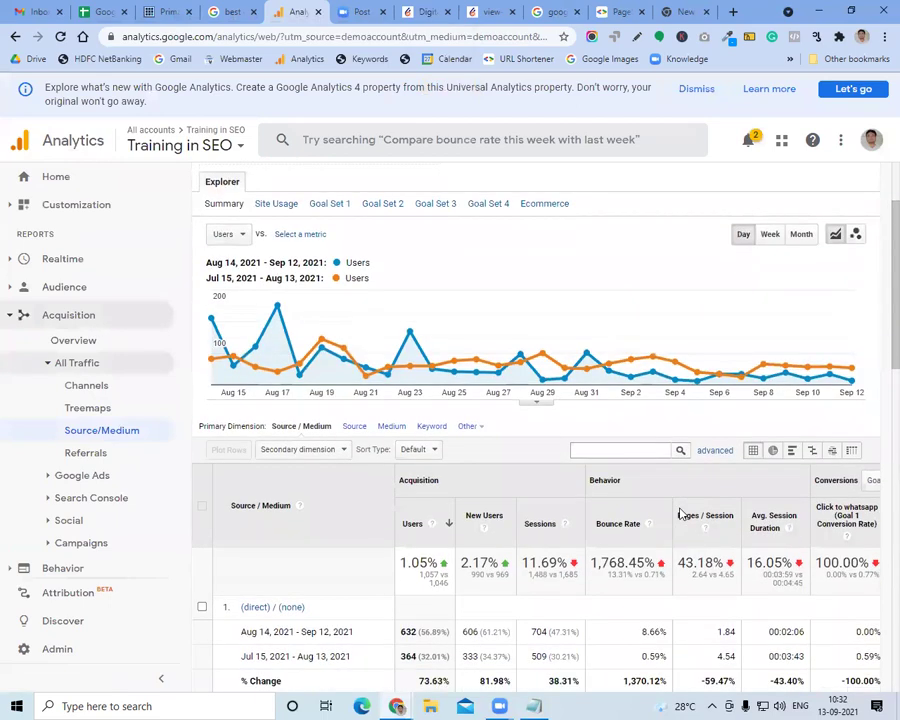
pyautogui.hscroll(3, 856, 483)
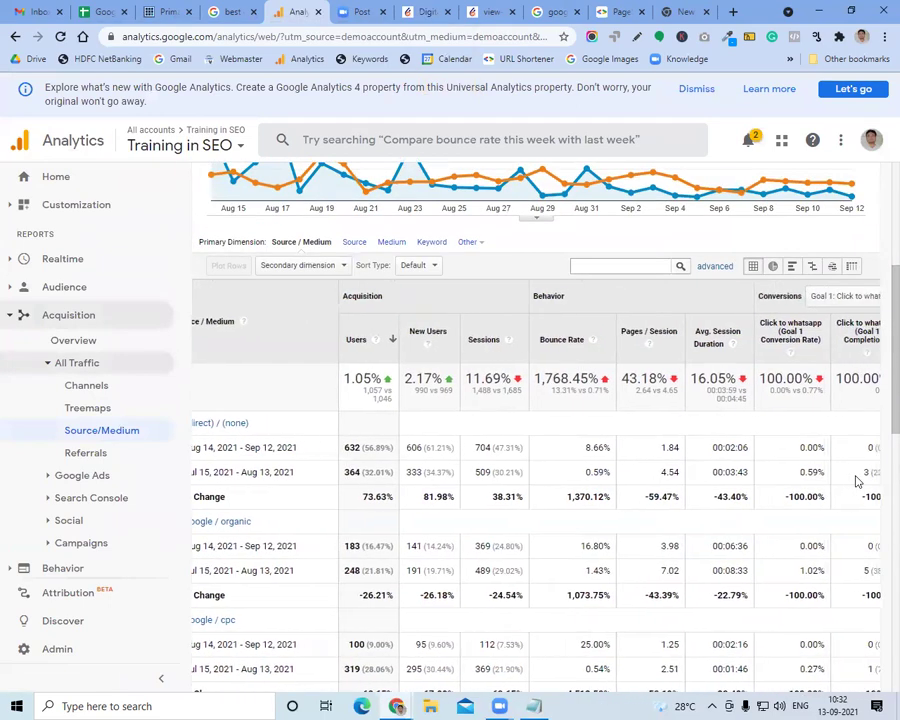
pyautogui.click(797, 298)
pyautogui.click(755, 322)
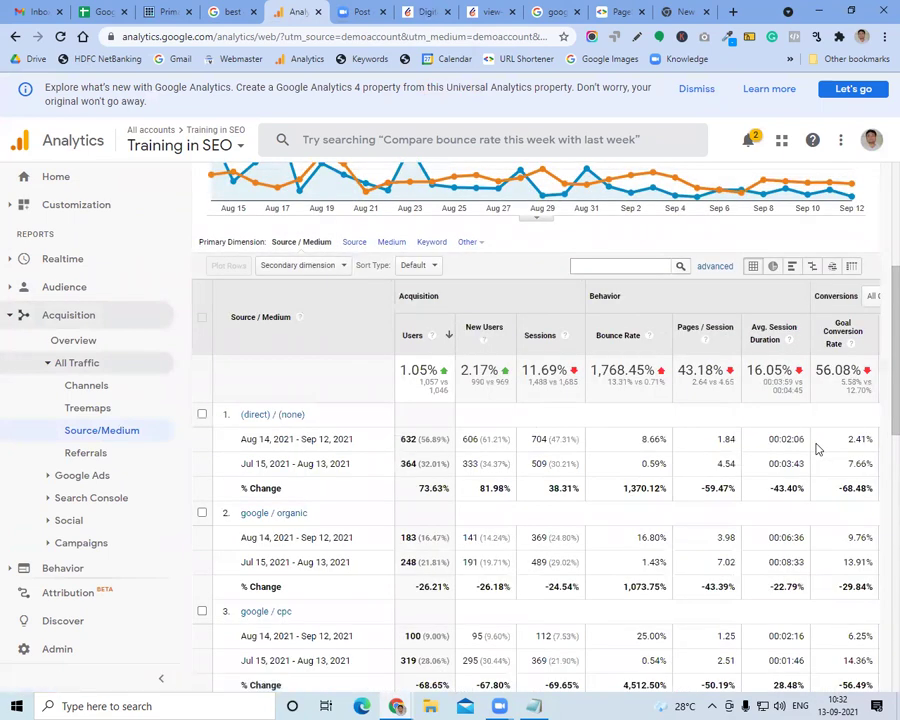
pyautogui.hscroll(4, 816, 448)
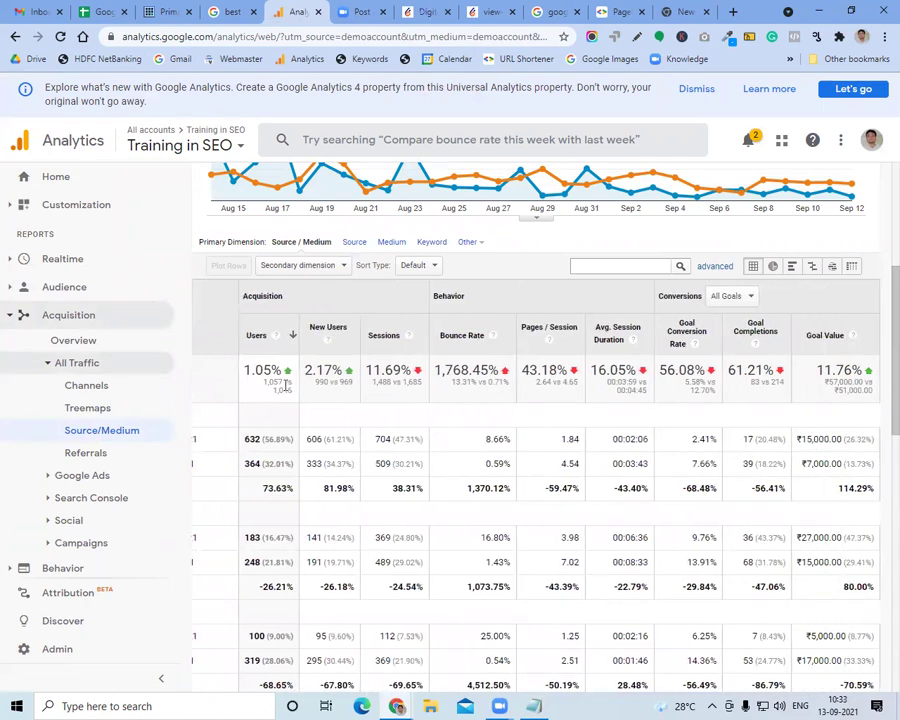
# Add "Goal value" below Revenue in Notepad and put Notepad out of view
pyautogui.hotkey('alt', 'Tab')
pyautogui.write('Goal ')
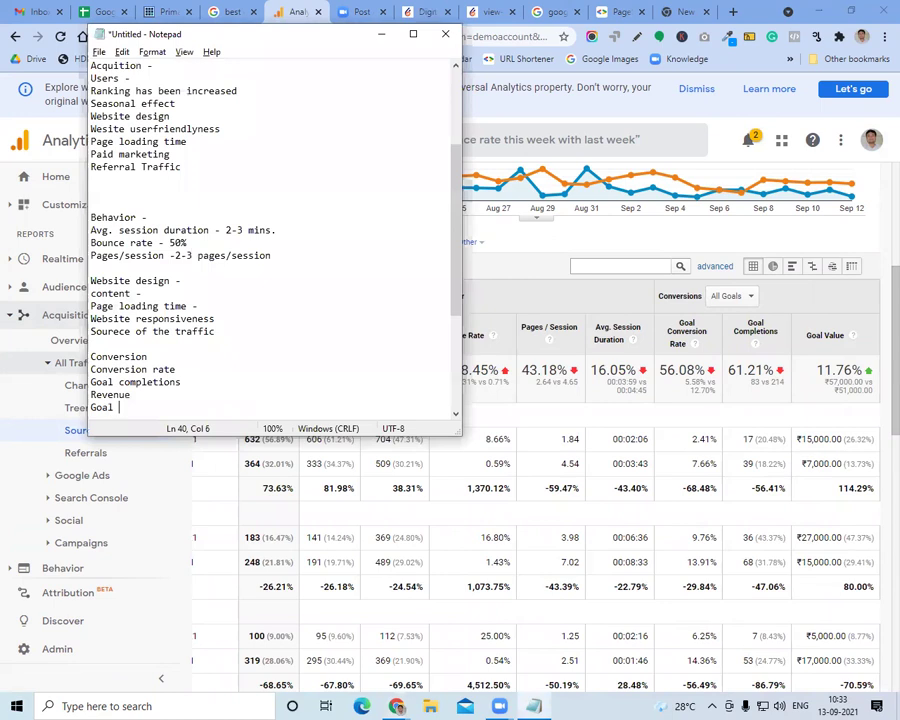
pyautogui.write('value')
pyautogui.click(379, 37)
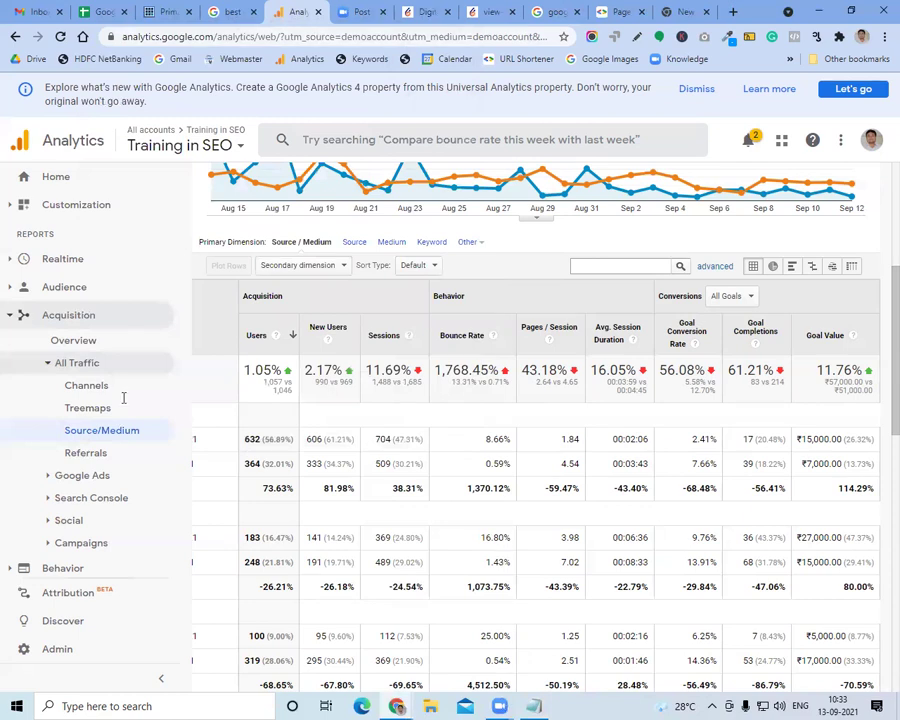
# Bring Notepad back, highlight the lines from Goal value up to Conversion for review, and put Notepad out of view
pyautogui.moveTo(160, 405)
pyautogui.mouseDown()
pyautogui.moveTo(84, 359)
pyautogui.moveTo(95, 382)
pyautogui.moveTo(164, 403)
pyautogui.mouseUp()
pyautogui.click(88, 357)
pyautogui.click(164, 403)
pyautogui.click(118, 217)
pyautogui.moveTo(90, 407); pyautogui.dragTo(96, 357)
pyautogui.click(96, 357)
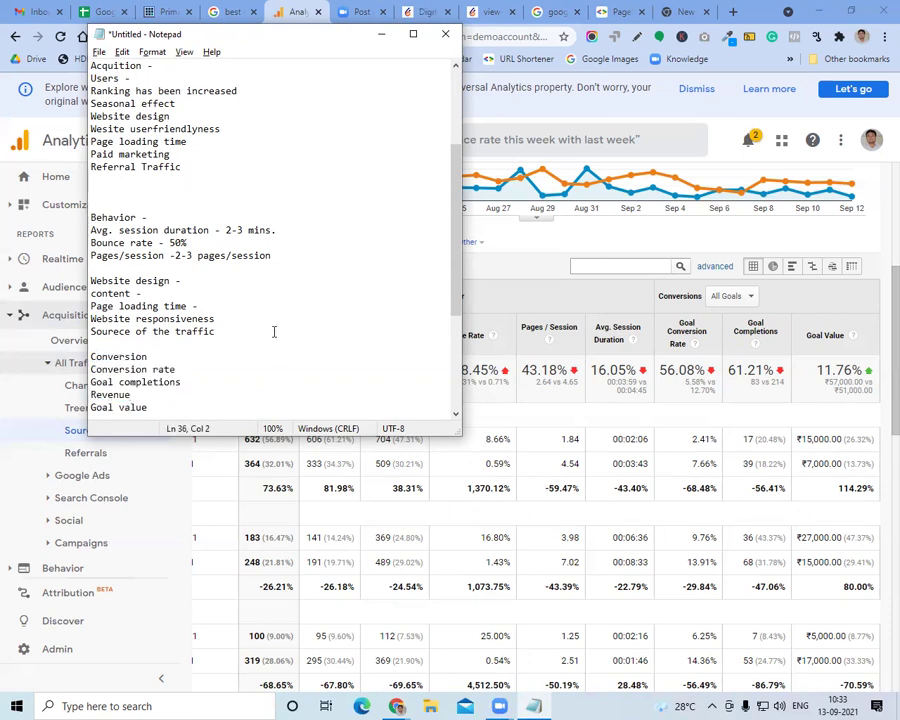
pyautogui.click(380, 34)
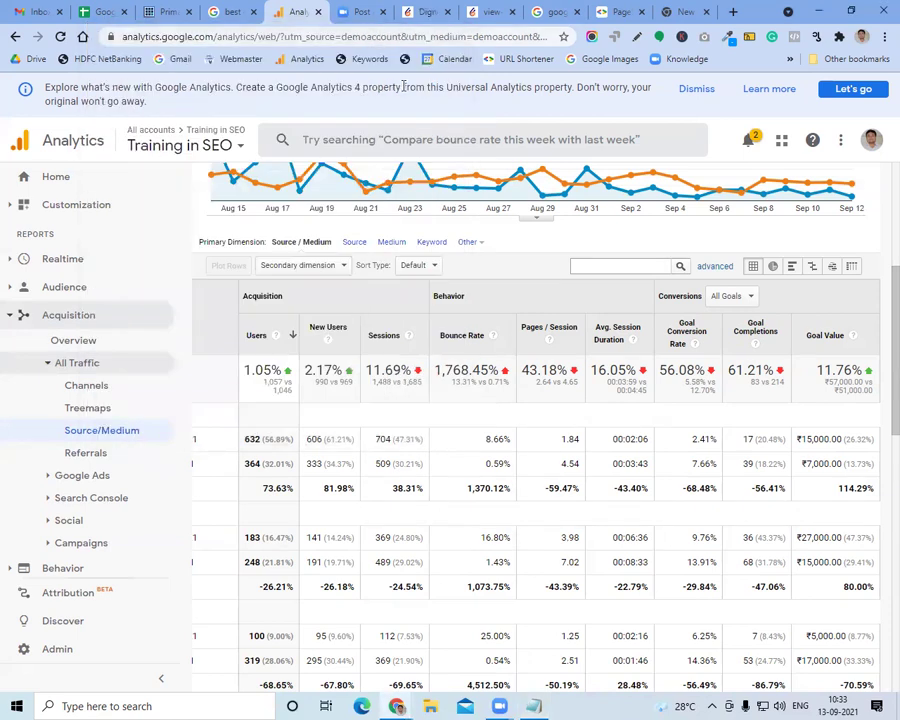
# Close the browser tabs holding the Google search and PageSpeed Insights, leaving the blank new tab open
pyautogui.click(560, 12)
pyautogui.click(577, 12)
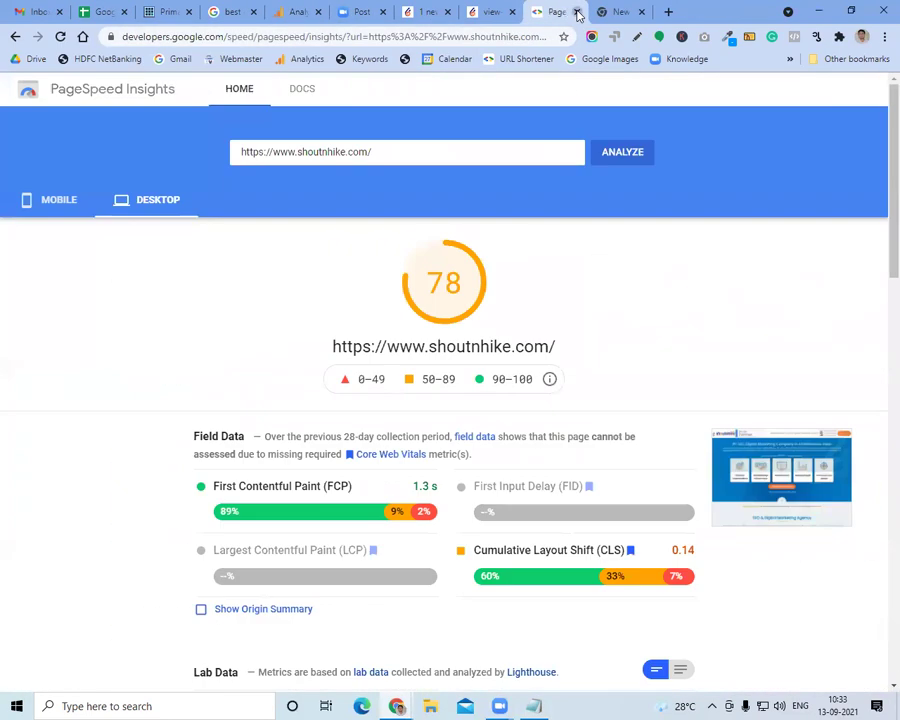
pyautogui.click(577, 12)
pyautogui.click(575, 12)
pyautogui.click(603, 12)
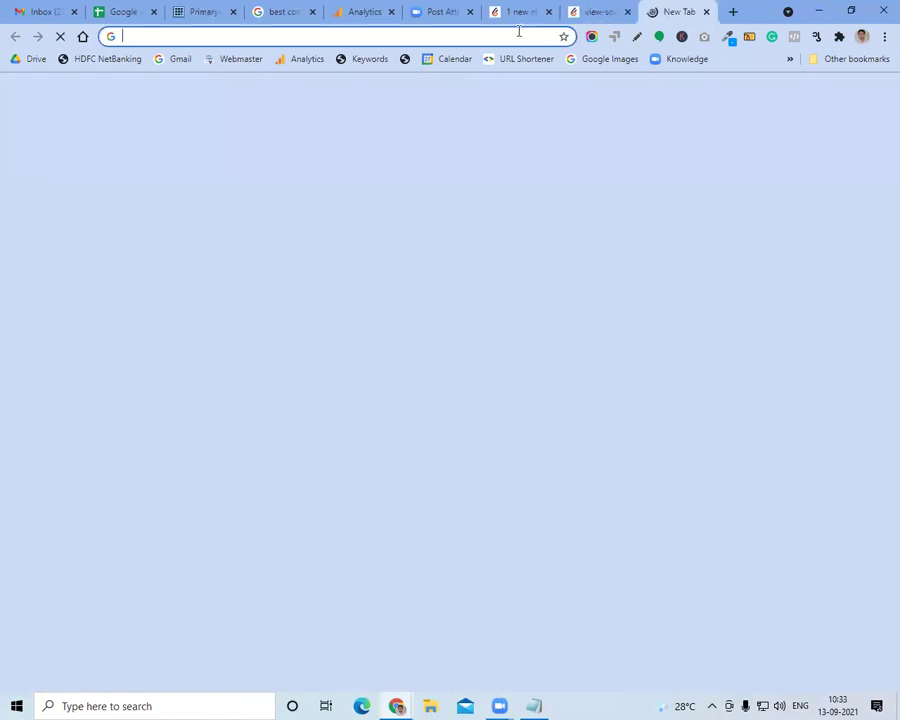
# Look up "proce" from the new tab and open the suggested Process & Check Points.xlsx Google Sheet
pyautogui.click(518, 34)
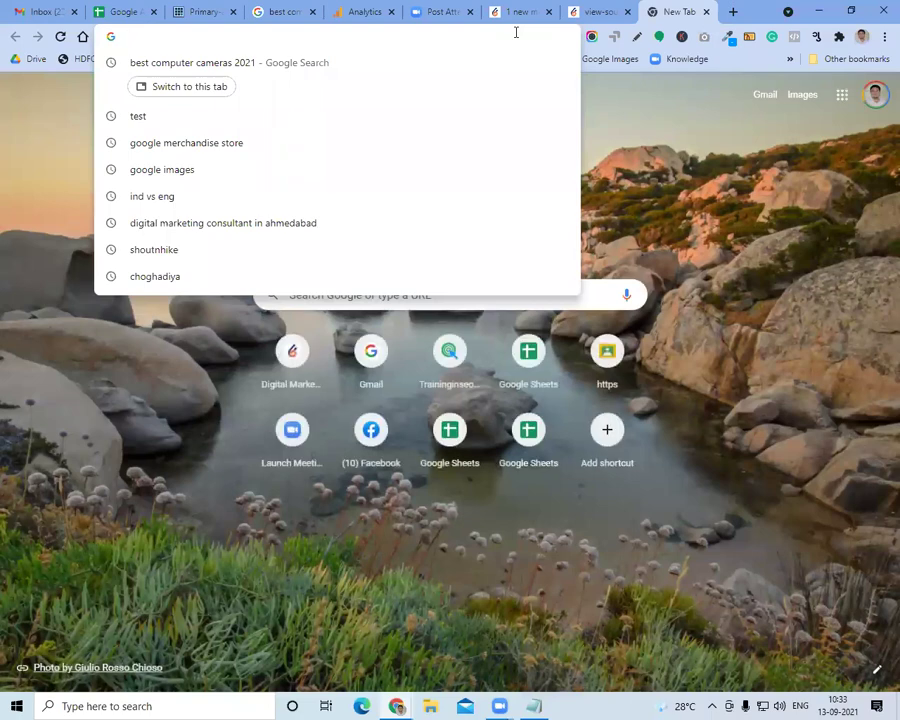
pyautogui.write('proce')
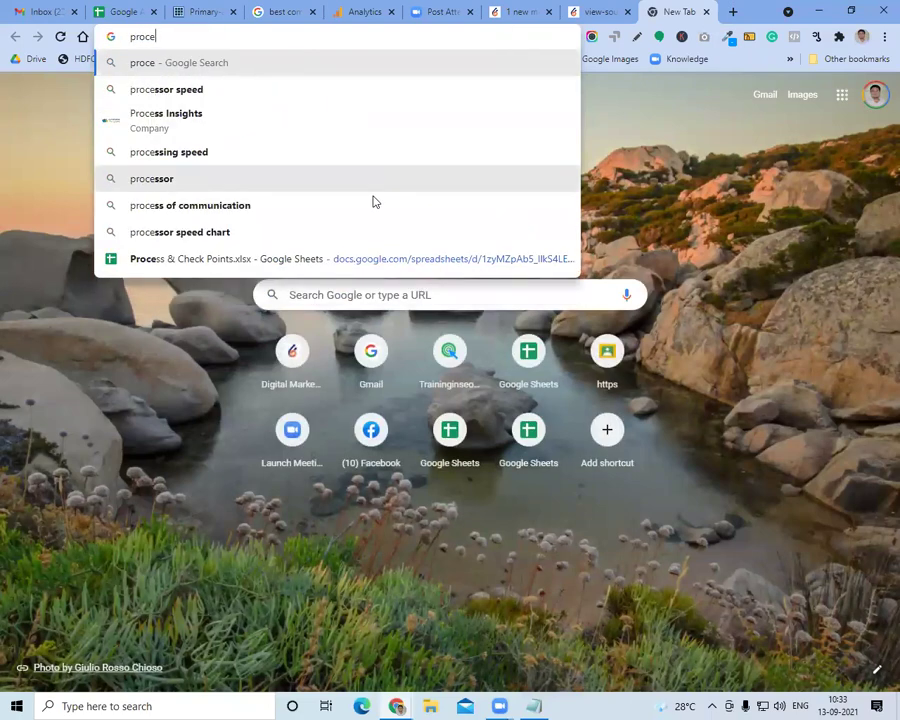
pyautogui.click(261, 259)
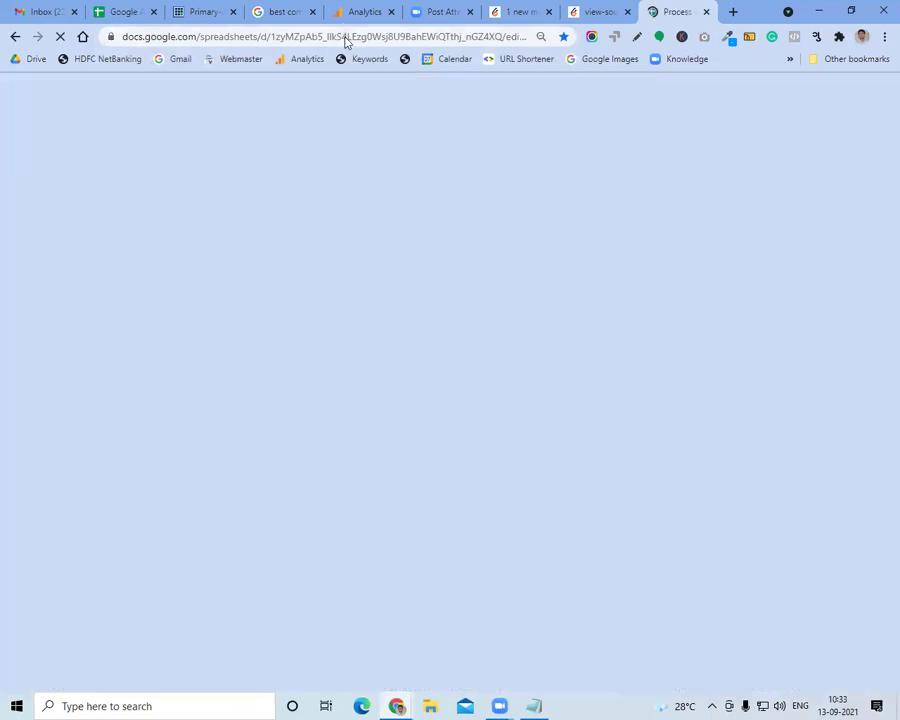
# Find the Video Creation Tips sheet by searching "video", copy the topic template in cell A24, and close the spreadsheet
pyautogui.click(345, 37)
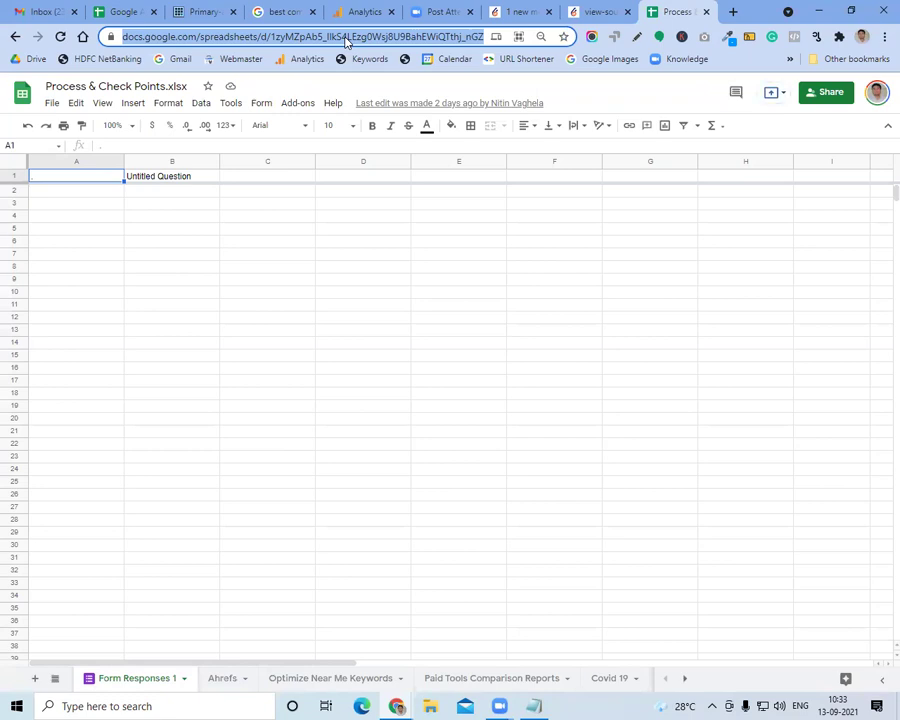
pyautogui.hotkey('ctrl', 'f')
pyautogui.write('video')
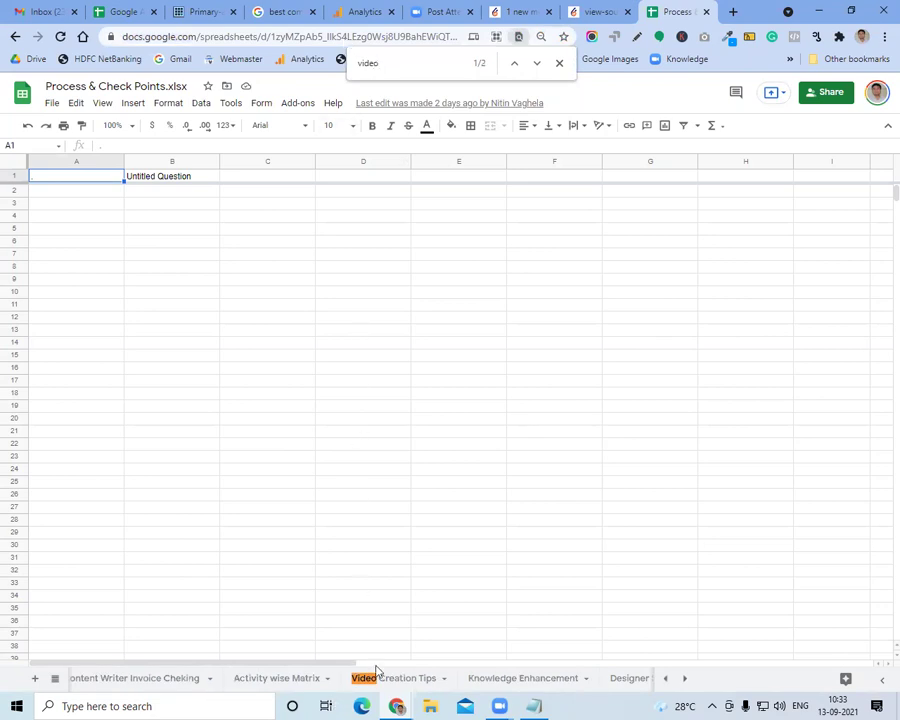
pyautogui.click(131, 431)
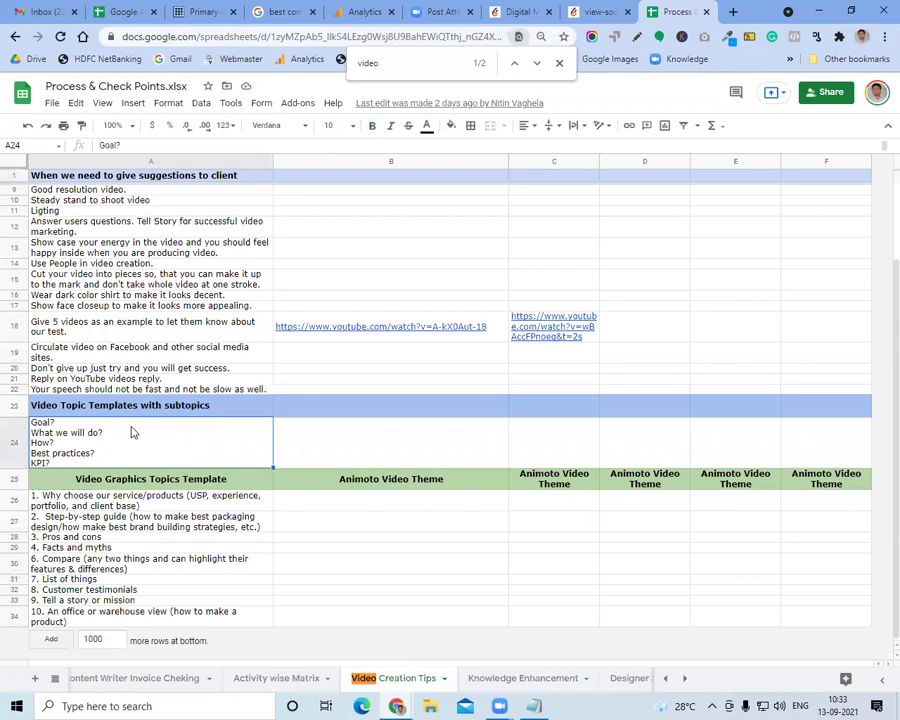
pyautogui.click(559, 63)
pyautogui.click(705, 13)
# Paste the copied Goal-to-KPI template above Metrics at the start of the Notepad notes and remove its opening quotation mark
pyautogui.click(534, 706)
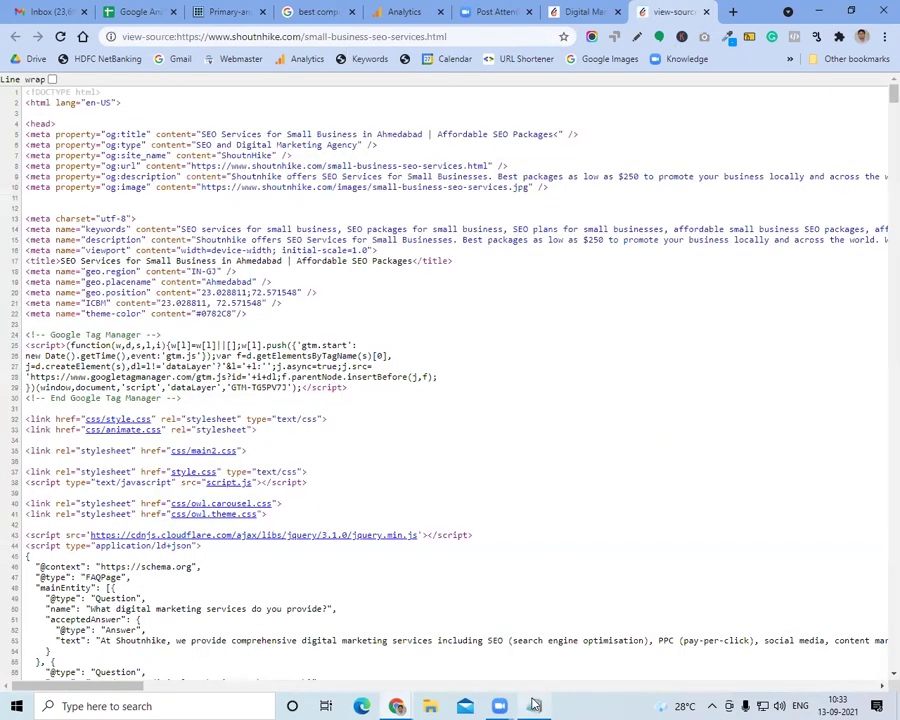
pyautogui.scroll(4, 195, 235)
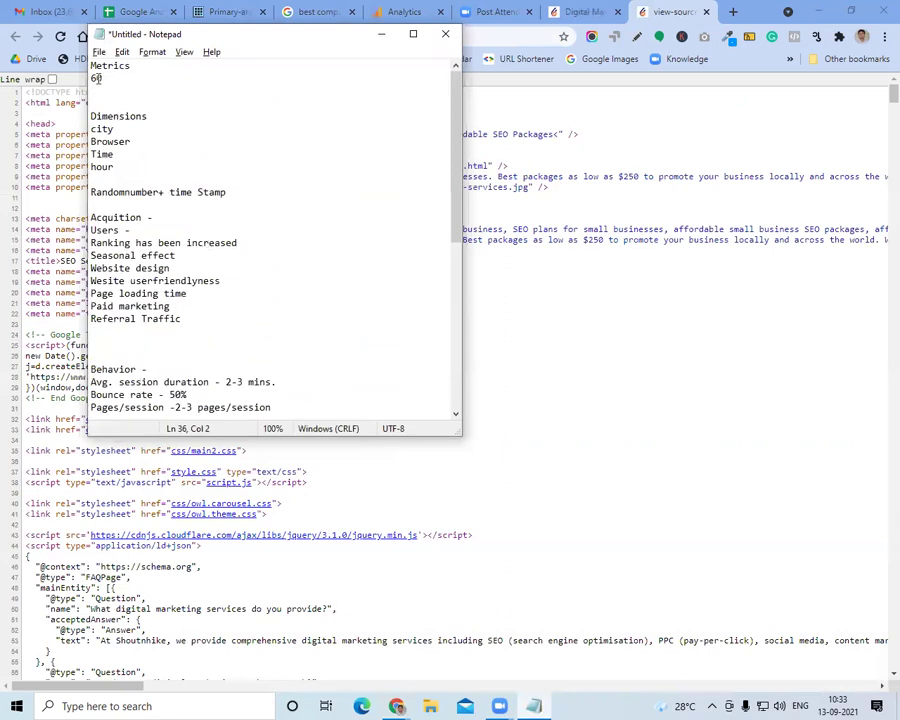
pyautogui.click(91, 65)
pyautogui.press('Return')
pyautogui.press('Return')
pyautogui.press('Up')
pyautogui.press('Up')
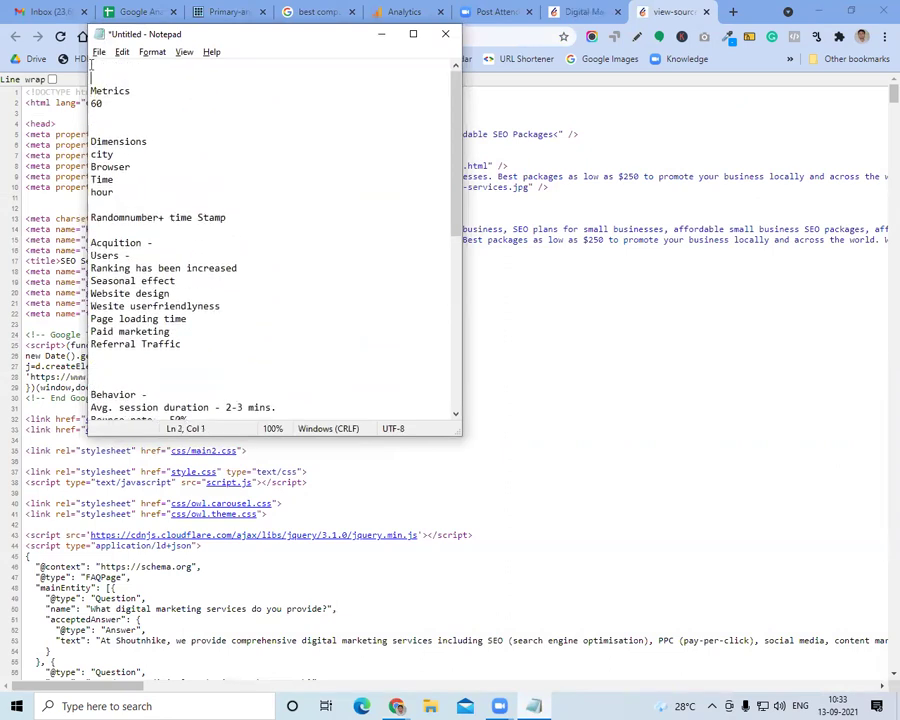
pyautogui.write('"Goal? What we will do? How? Best practices? KPI?"')
pyautogui.press('Return')
pyautogui.press('Return')
pyautogui.click(91, 65)
pyautogui.click(96, 65)
pyautogui.press('BackSpace')
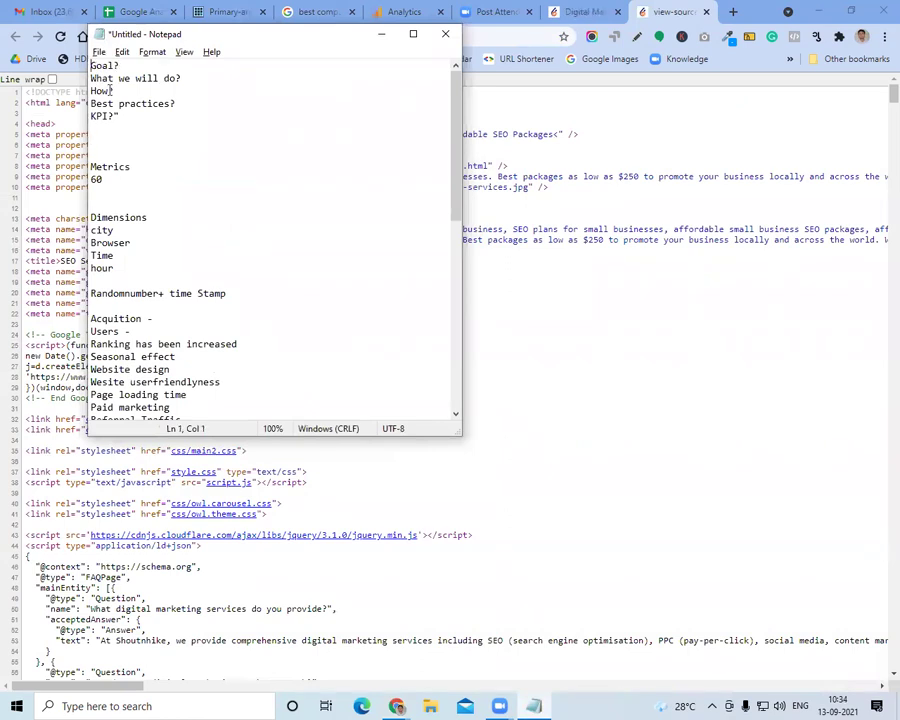
# Insert two blank lines each after "Goal?", "What we will do?" and "How?" in the template
pyautogui.click(132, 66)
pyautogui.press('Return')
pyautogui.press('Return')
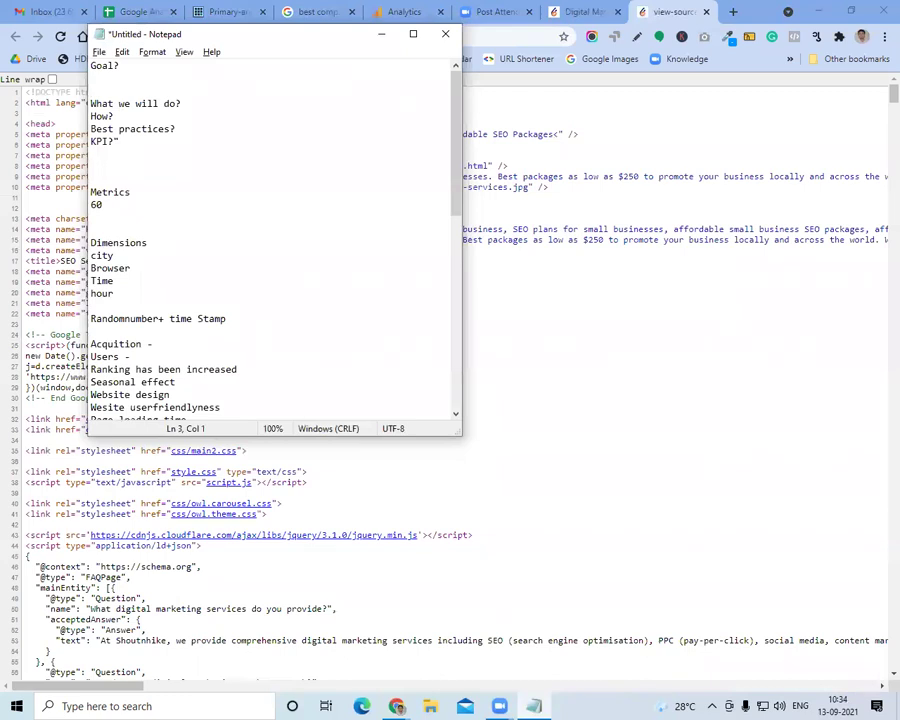
pyautogui.press('Up')
pyautogui.click(229, 104)
pyautogui.press('Return')
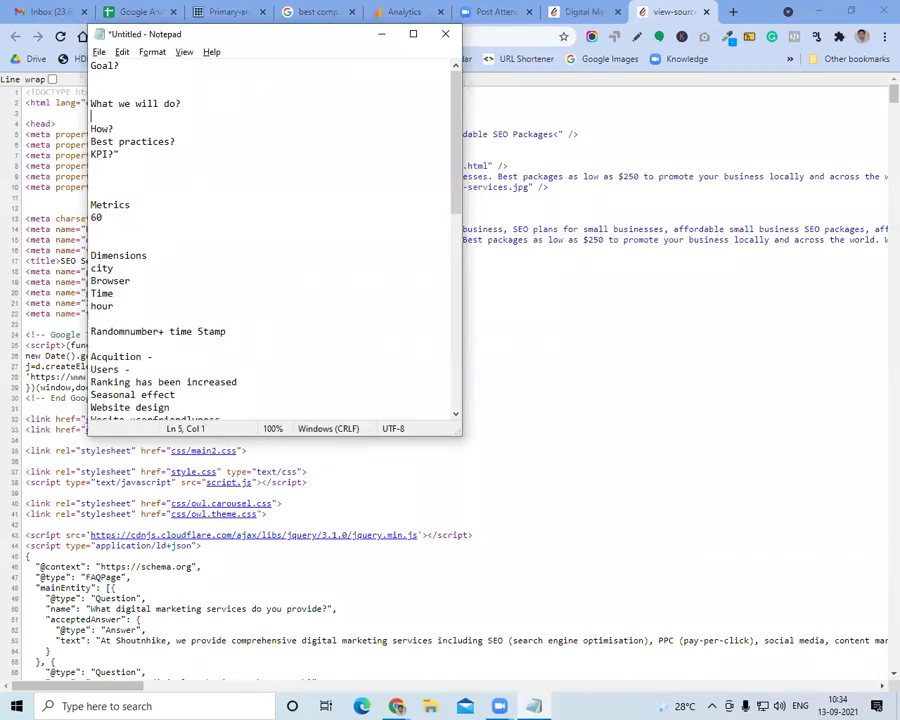
pyautogui.press('Return')
pyautogui.press('Down')
pyautogui.press('Return')
pyautogui.press('Return')
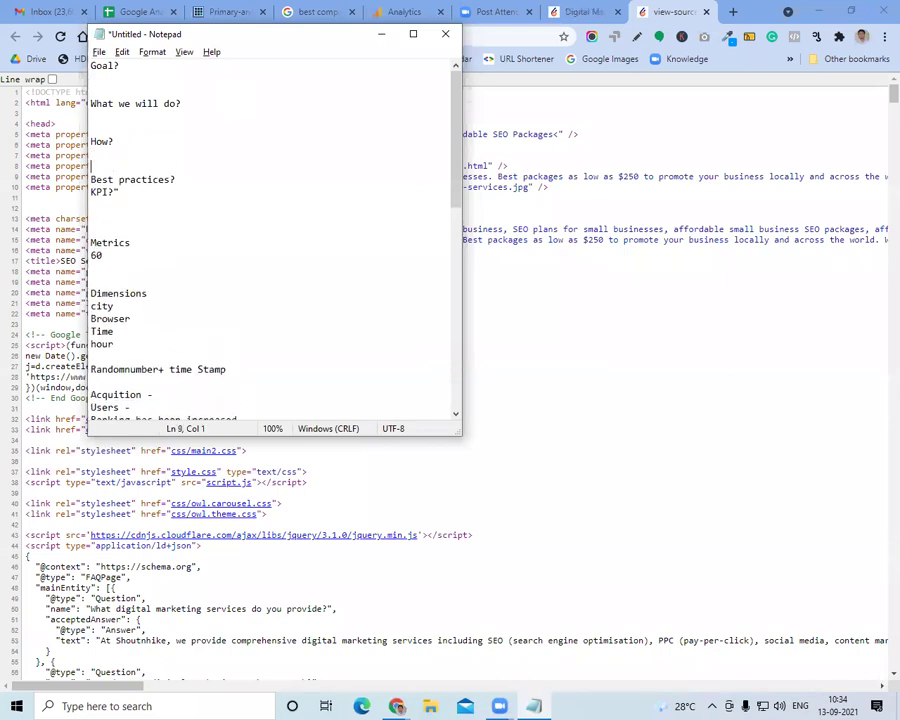
# Insert two blank lines between "Best practices?" and "KPI?", and remove the quotation mark after "KPI?"
pyautogui.press('Down')
pyautogui.press('End')
pyautogui.press('Return')
pyautogui.click(117, 204)
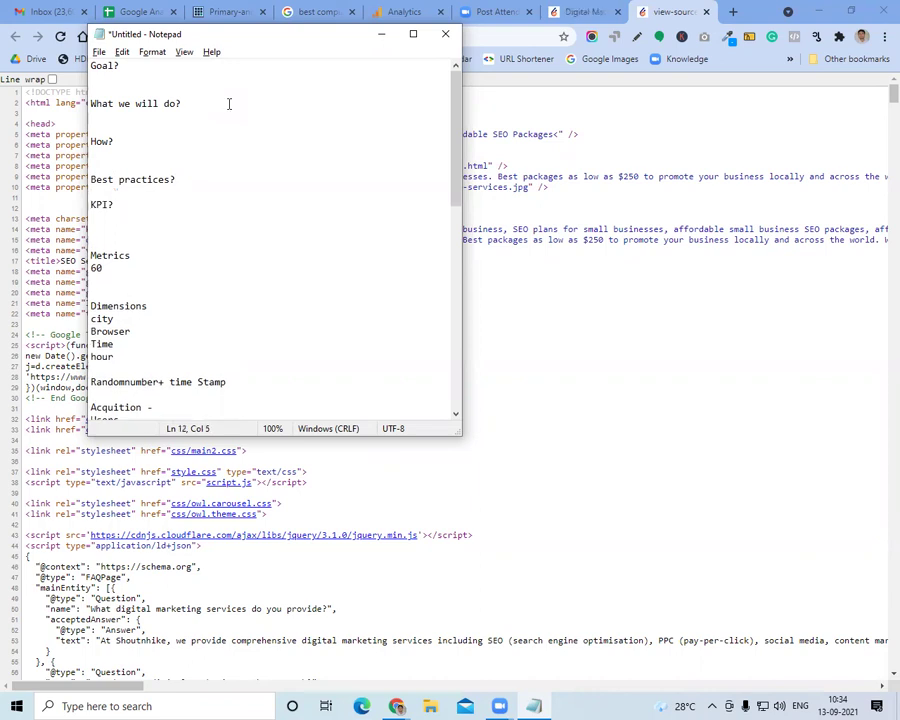
pyautogui.click(93, 204)
pyautogui.press('Return')
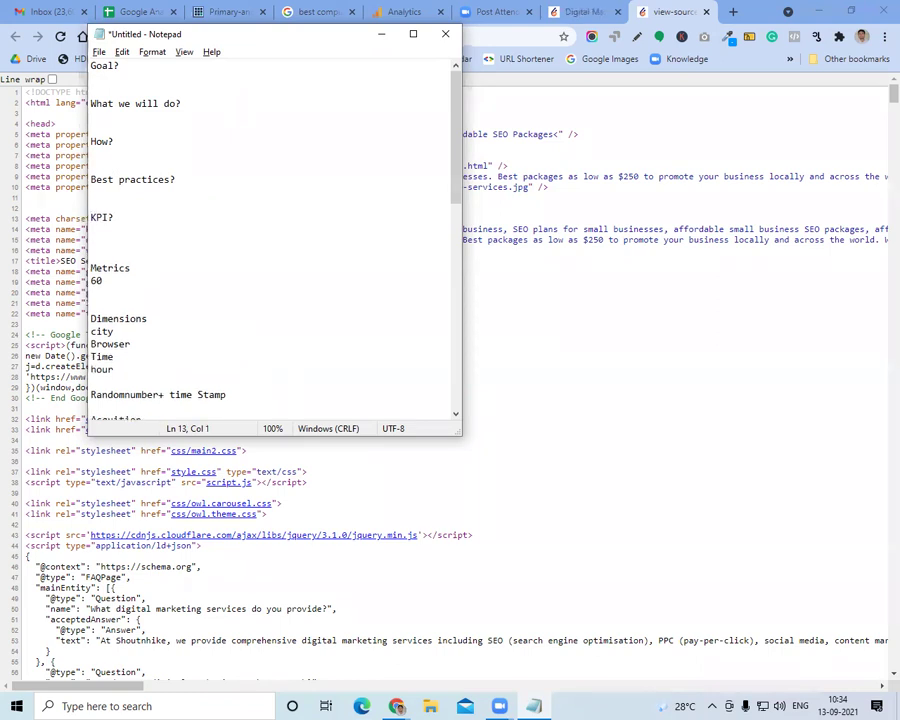
# Under "Goal?", write "to predict and to improve the performance to increase ROI from the website or app we should review GA."
pyautogui.click(146, 79)
pyautogui.write('to predict and to imp')
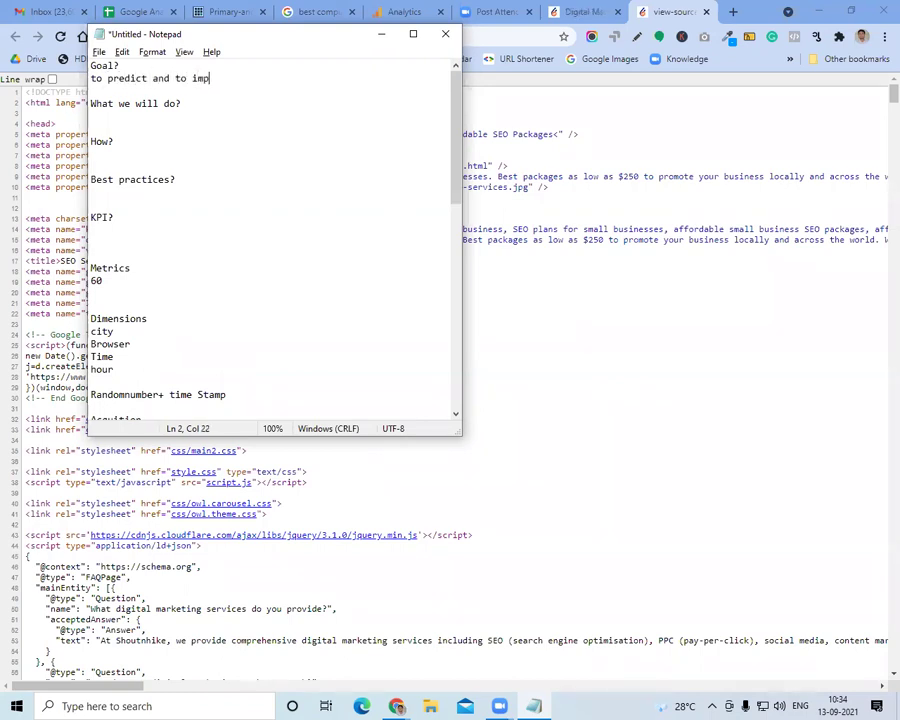
pyautogui.write('rove the performanc')
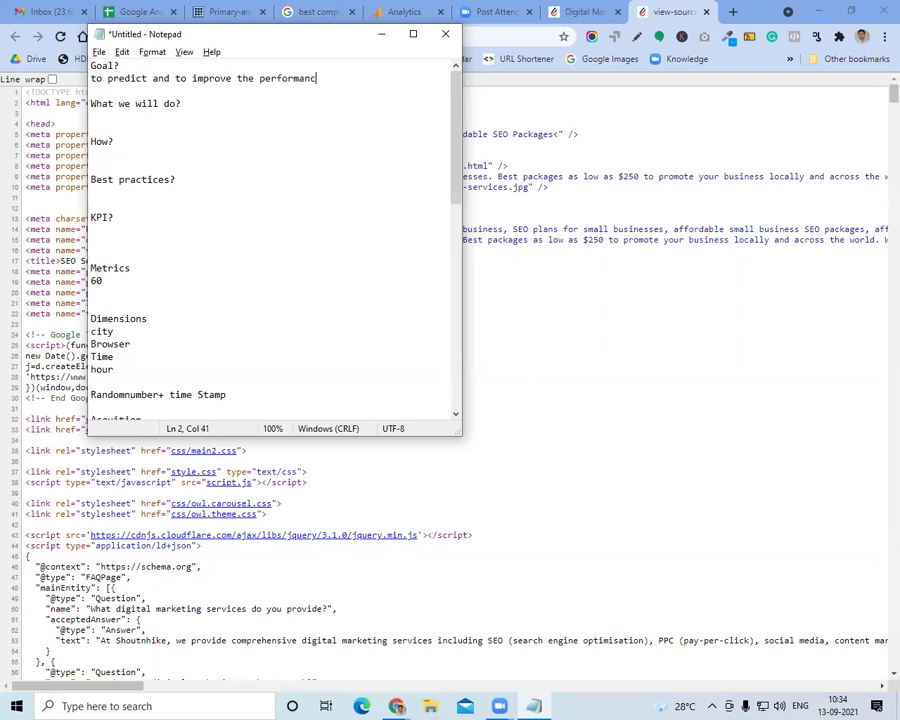
pyautogui.write('e to increase ROI f')
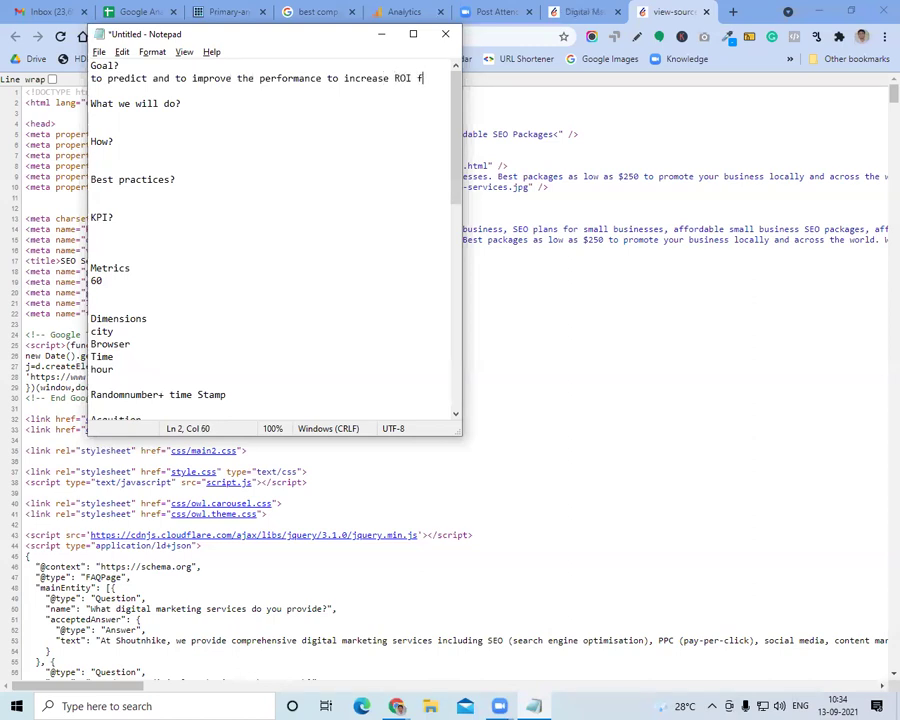
pyautogui.write('rom the website ')
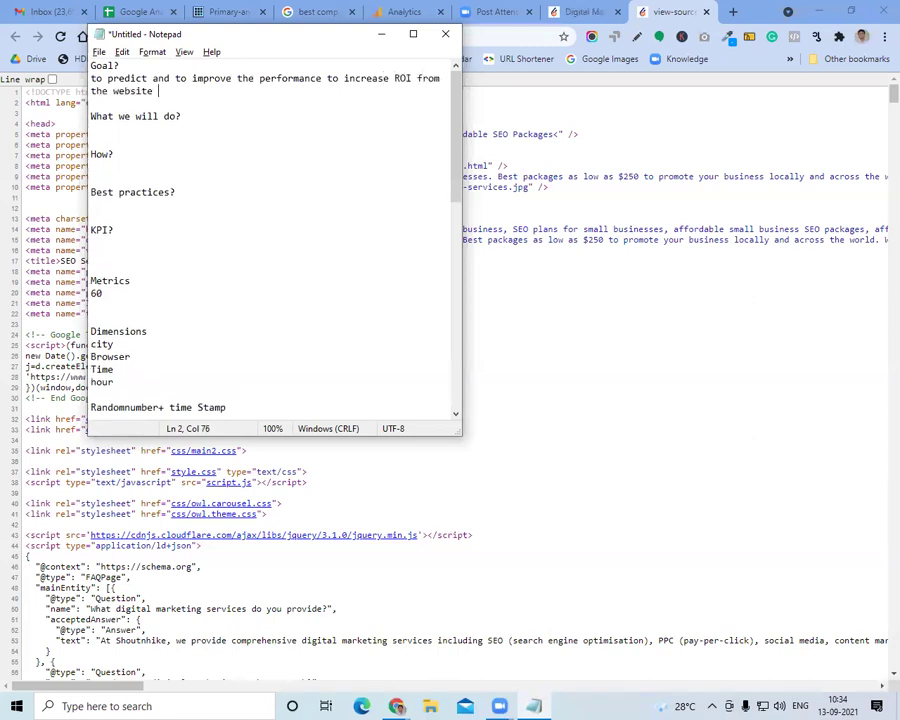
pyautogui.write('or app we should l')
pyautogui.press('BackSpace')
pyautogui.write('r')
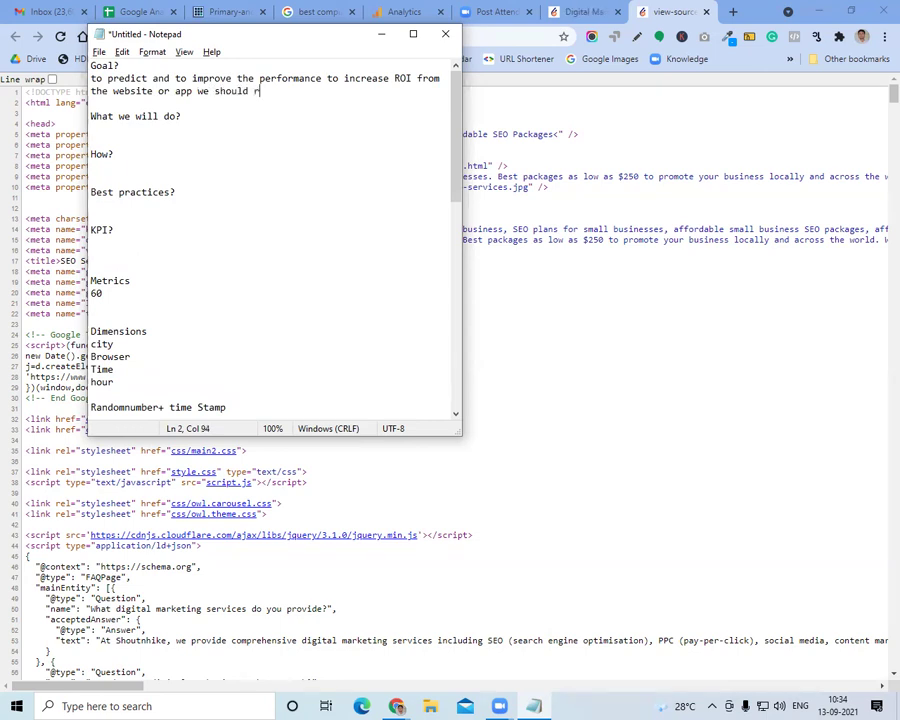
pyautogui.write('eview GA.')
# Add "Dimensions" and "Metrics" on separate lines under "What we will do?"
pyautogui.click(273, 116)
pyautogui.press('Return')
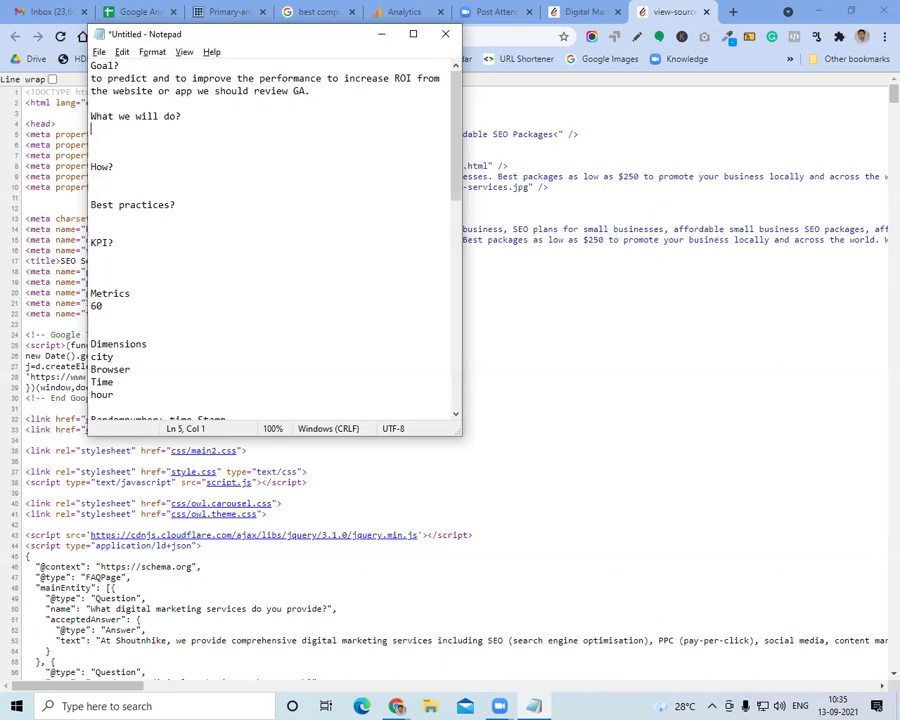
pyautogui.write('Dimensions')
pyautogui.press('Return')
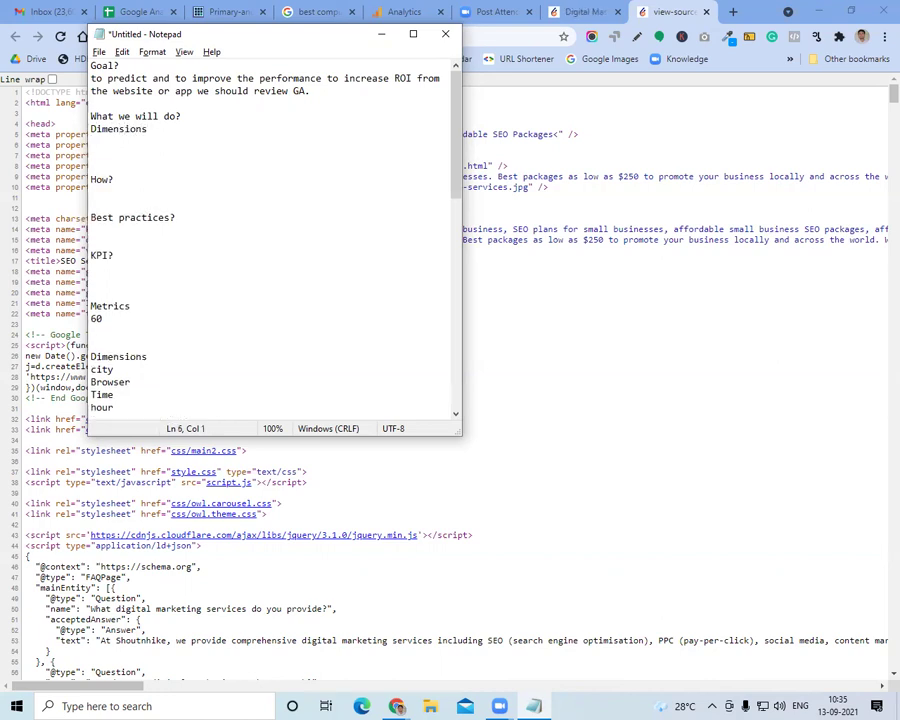
pyautogui.write('Metrics')
pyautogui.press('Up')
pyautogui.press('Down')
pyautogui.press('Return')
# Extend the two lines to "Dimensions -40 reports" and "Metrics - 12", with two blank lines between them
pyautogui.press('Up')
pyautogui.press('Up')
pyautogui.press('End')
pyautogui.write('-40 ')
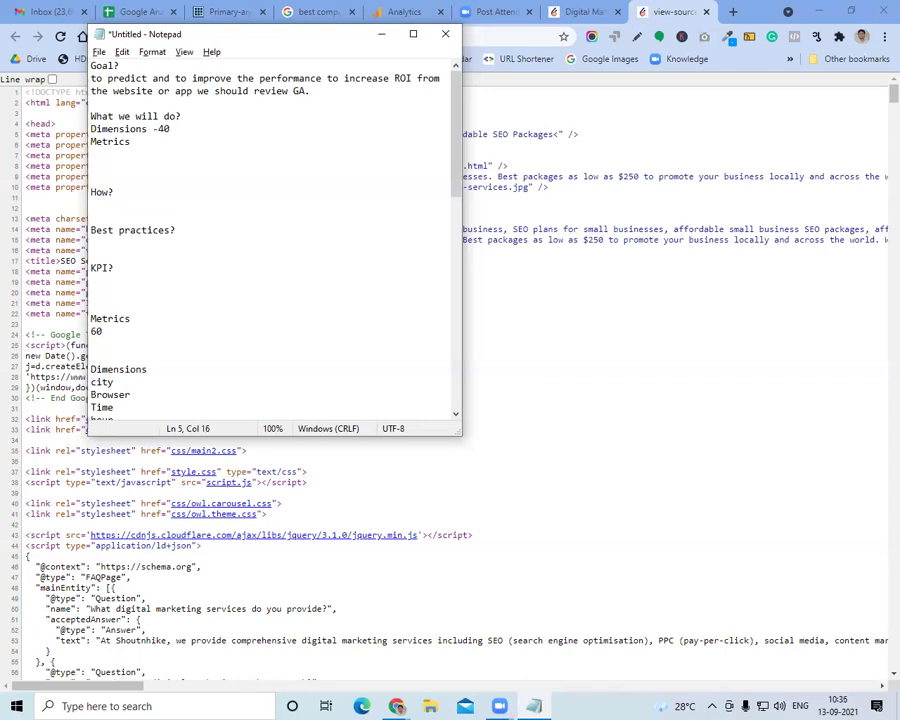
pyautogui.write('reports')
pyautogui.press('Down')
pyautogui.write('- 12')
pyautogui.click(272, 128)
pyautogui.press('Return')
pyautogui.press('Return')
pyautogui.press('Up')
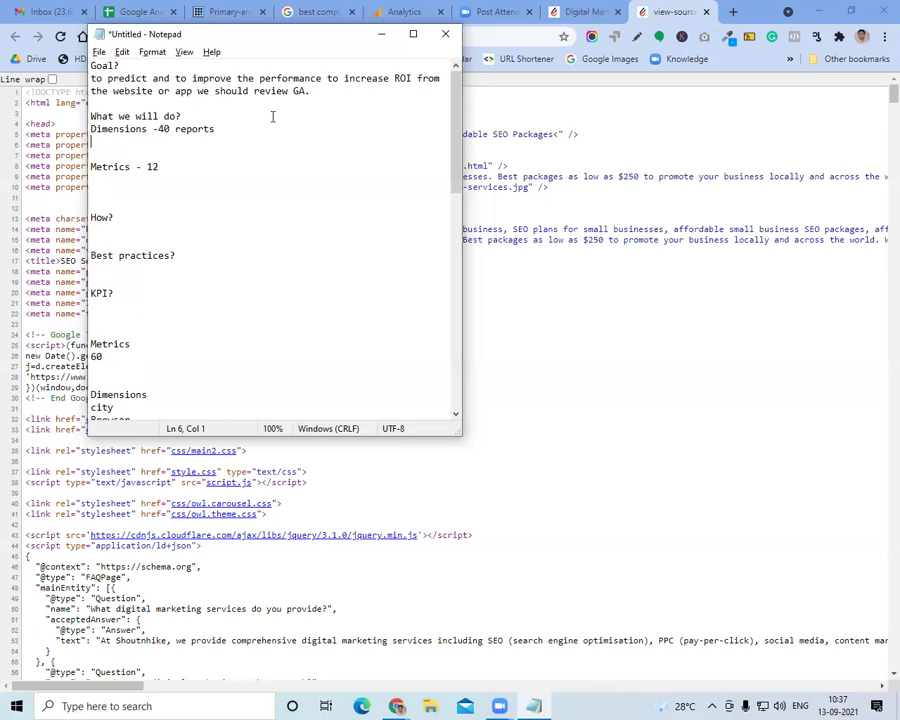
# Below "Metrics - 12", add the heading "Acquition" followed by the lines "User -", "New User -" and "Session -"
pyautogui.press('Down')
pyautogui.press('Down')
pyautogui.press('Down')
pyautogui.write('Acquition')
pyautogui.press('Return')
pyautogui.write('User -')
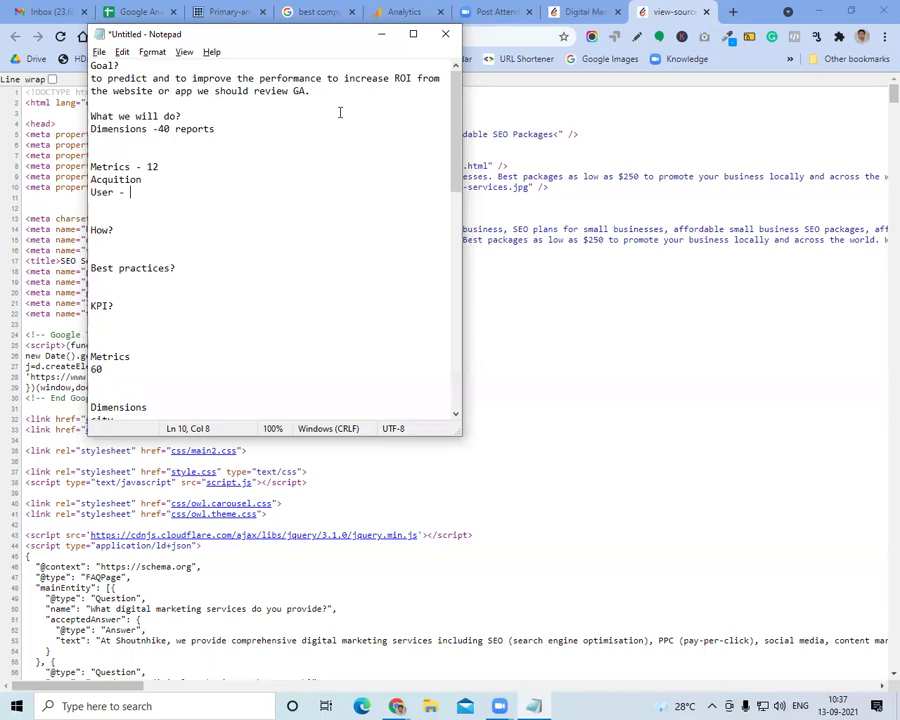
pyautogui.press('Return')
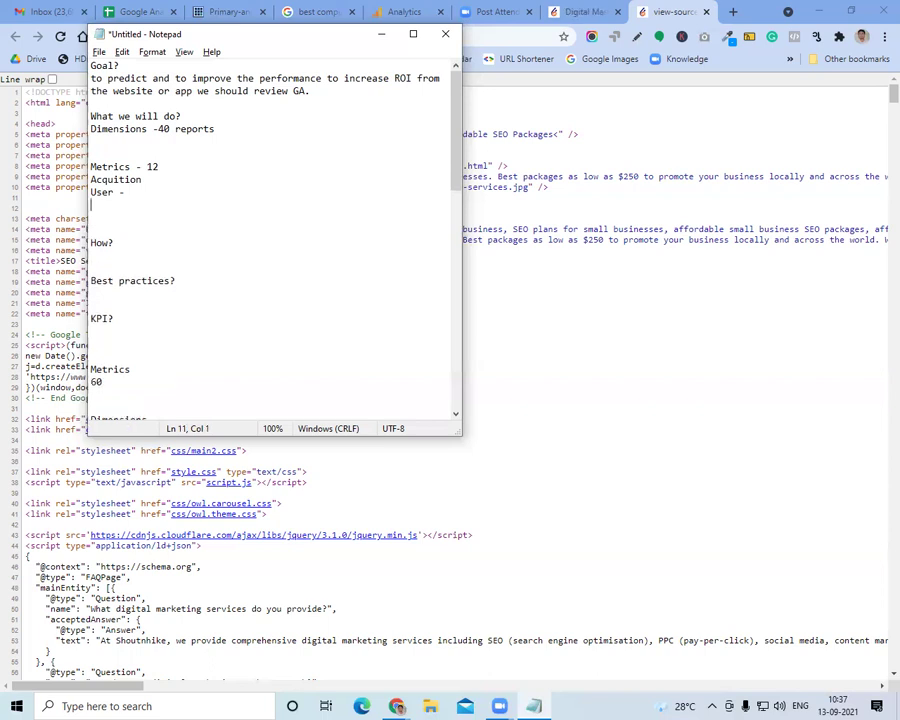
pyautogui.write('New User -')
pyautogui.press('Return')
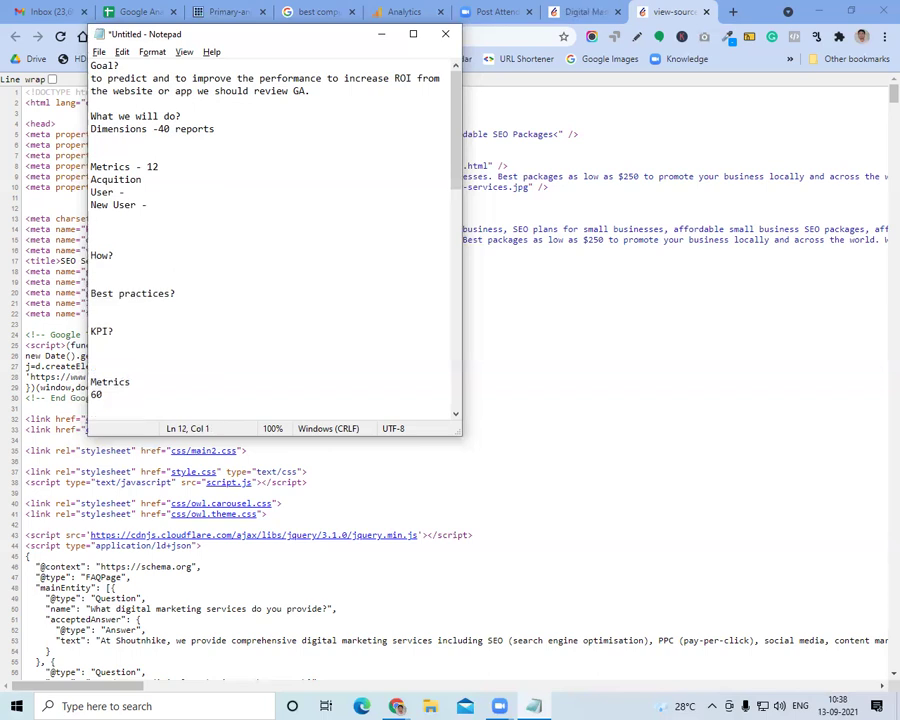
pyautogui.write('Session -')
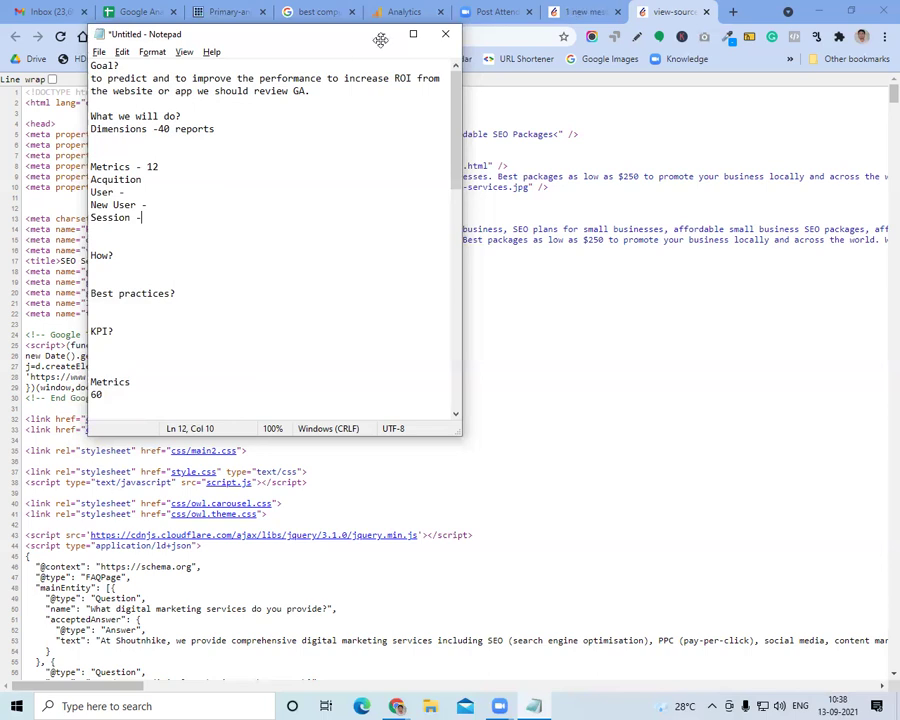
# Bring up the shoutnhike digital marketing page, return to Notepad, and add a "Behavior" heading one blank line below "Session -"
pyautogui.click(585, 12)
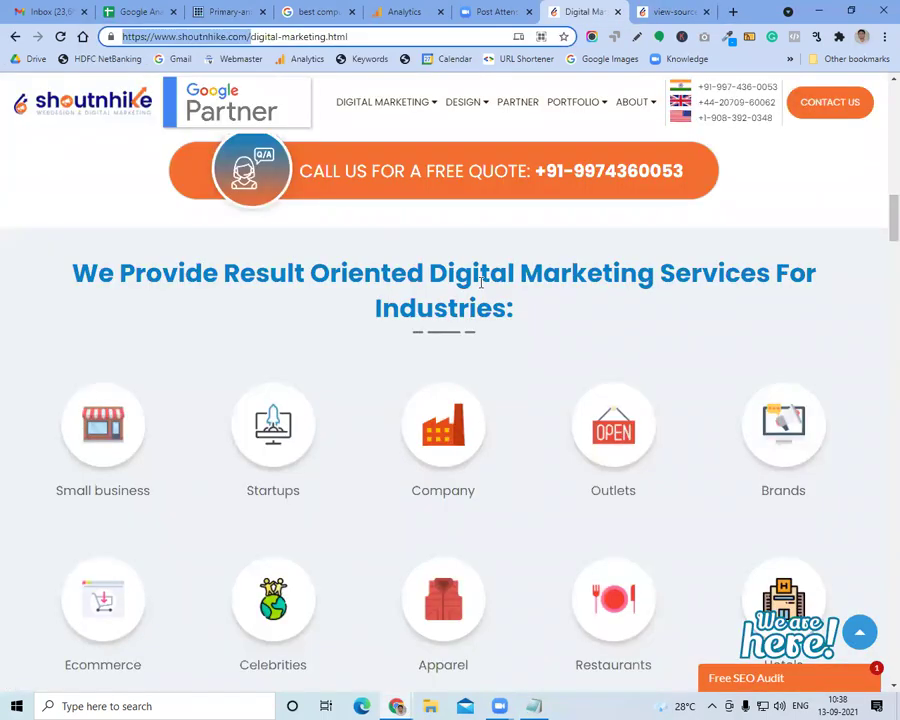
pyautogui.hotkey('alt', 'Tab')
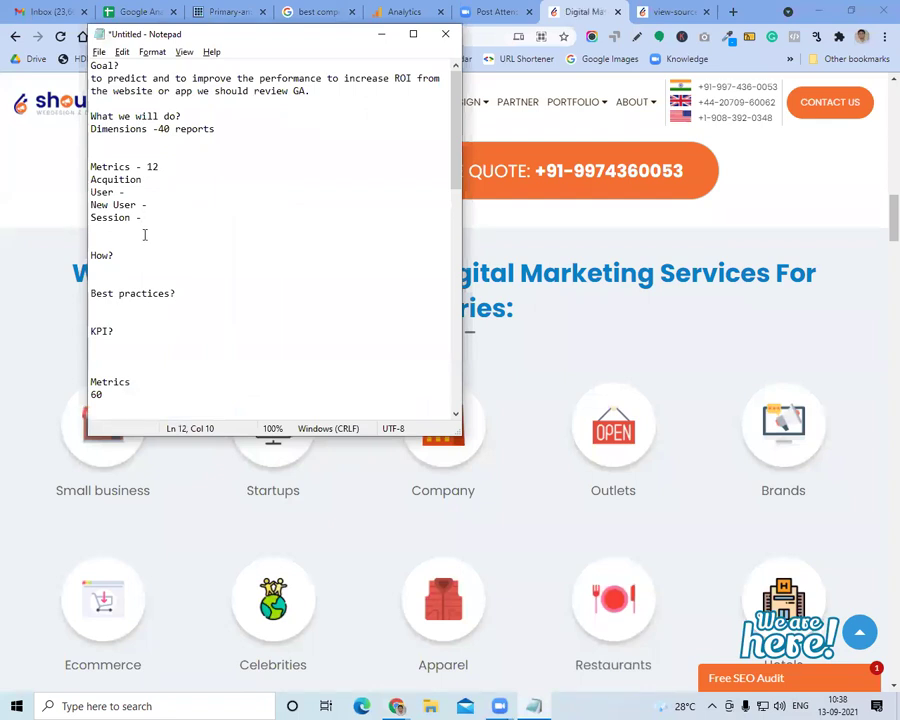
pyautogui.press('Return')
pyautogui.press('Return')
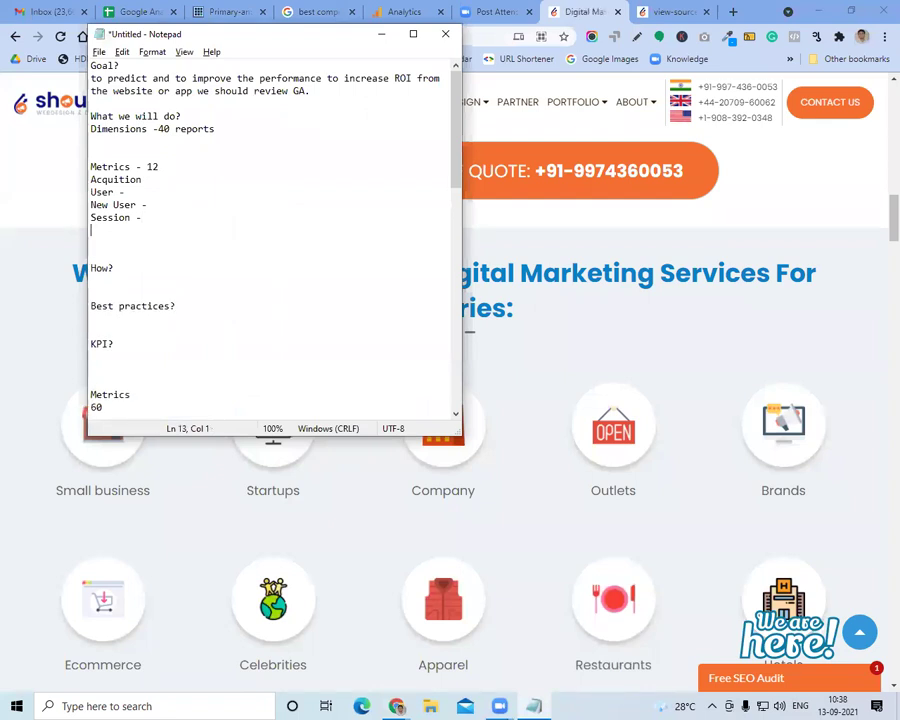
pyautogui.write('Behavior')
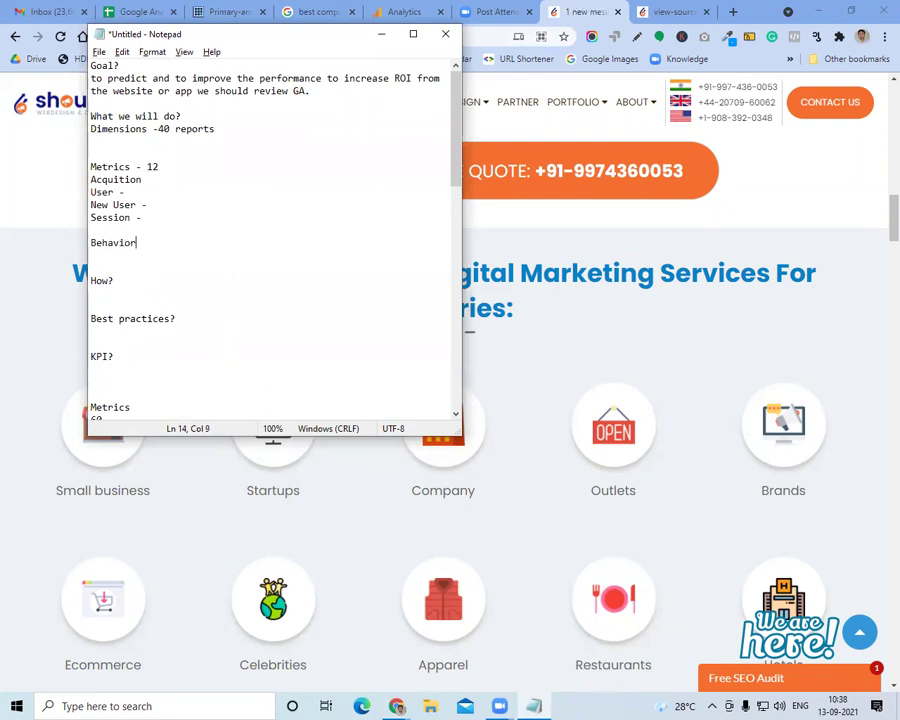
pyautogui.press('Return')
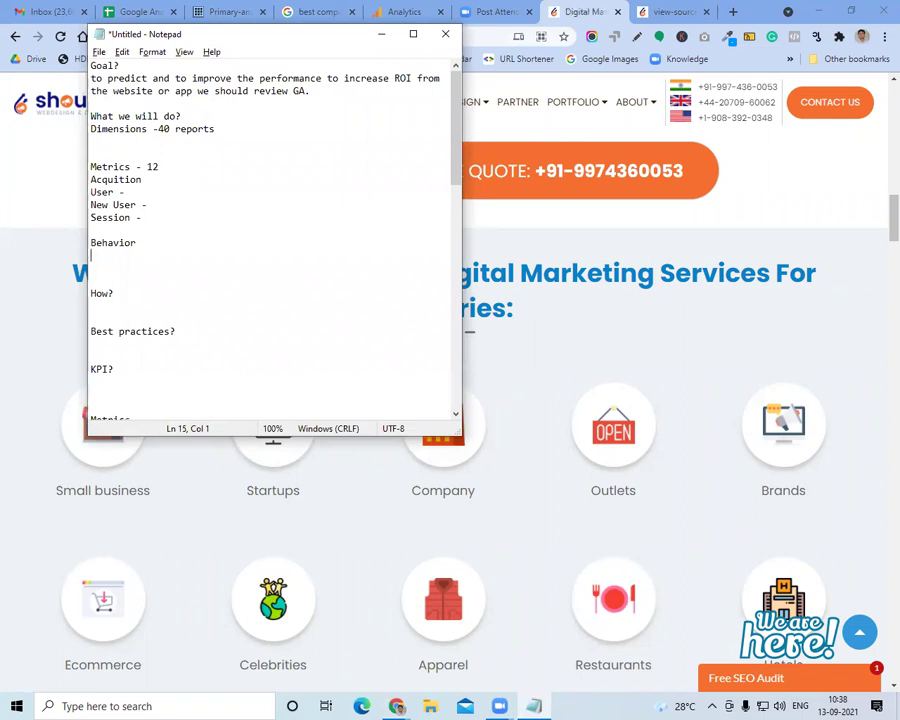
# List "Avg. session duration", "Page loading time" and "Pages/session" on separate lines under Behavior
pyautogui.write('Avg. session duration')
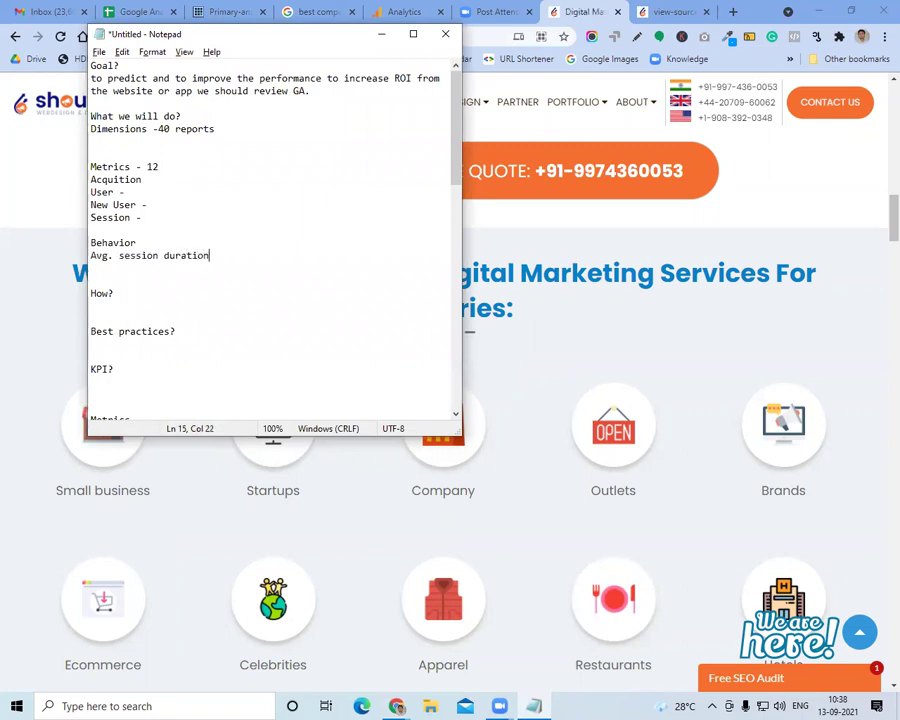
pyautogui.press('Return')
pyautogui.write('Page loading time')
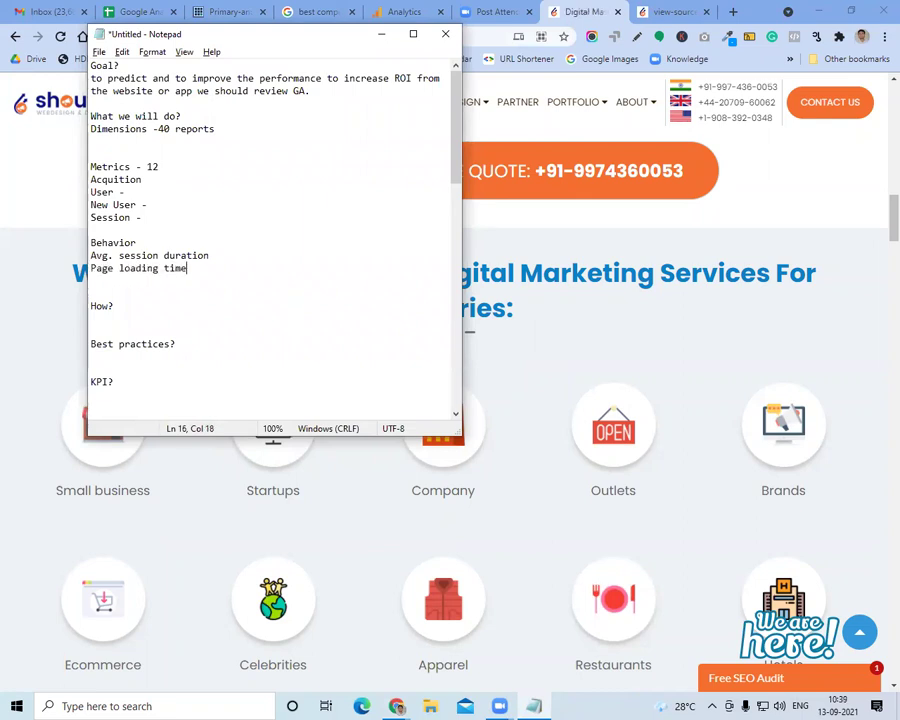
pyautogui.press('Return')
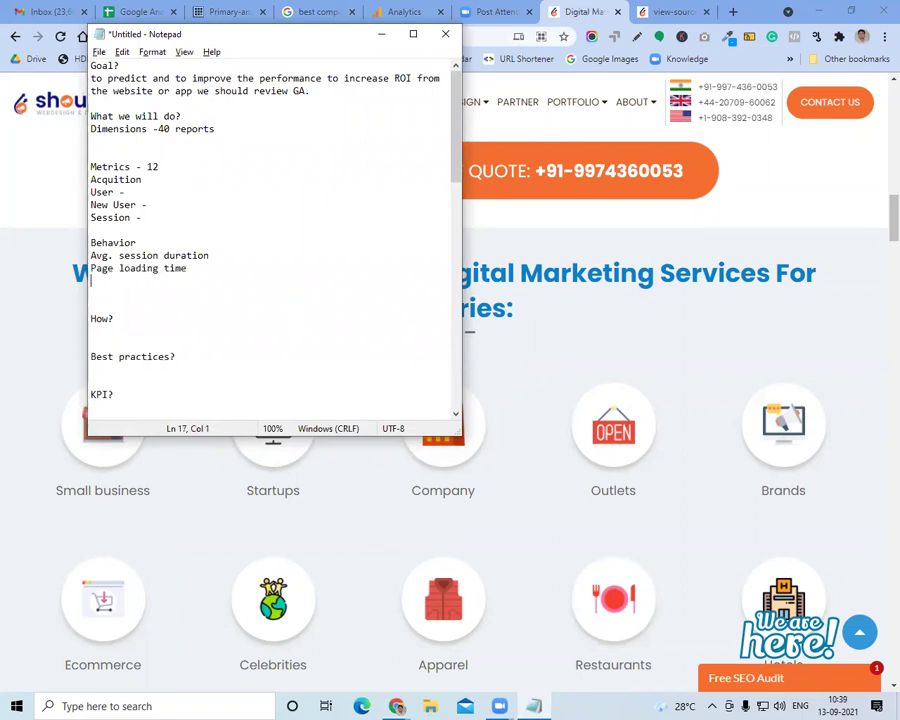
pyautogui.write('Pages/session')
# Add a trailing dash to the "Avg. session duration" and "Page loading time" lines under Behavior
pyautogui.press('Up')
pyautogui.press('Up')
pyautogui.press('End')
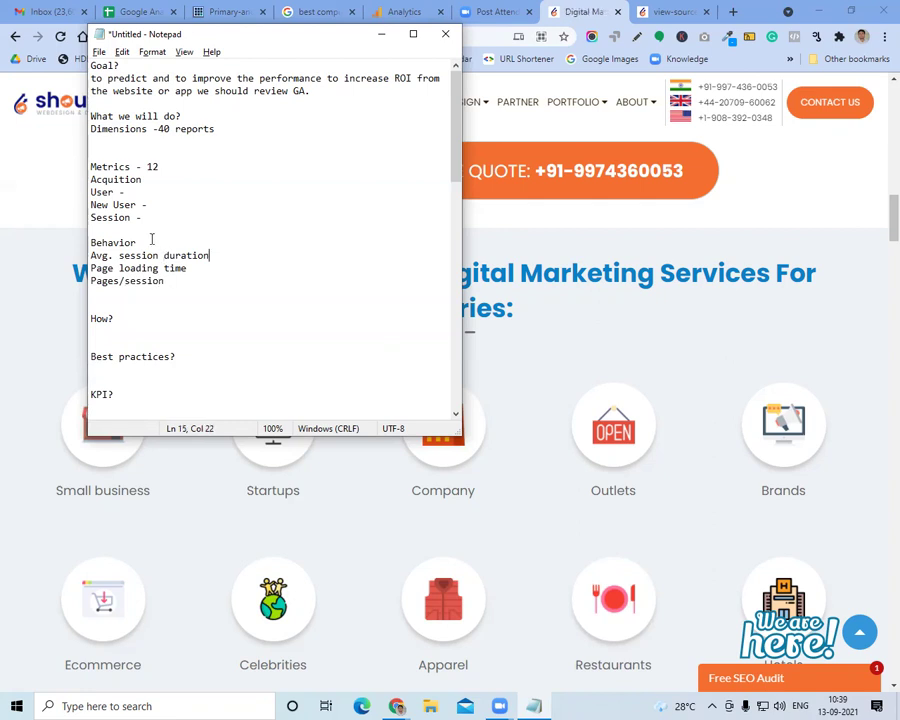
pyautogui.write('-')
pyautogui.press('Down')
pyautogui.write('-')
# Replace the whole "Page loading time -" line under Behavior with "Bounce rate - 50%"
pyautogui.moveTo(197, 268); pyautogui.dragTo(91, 268)
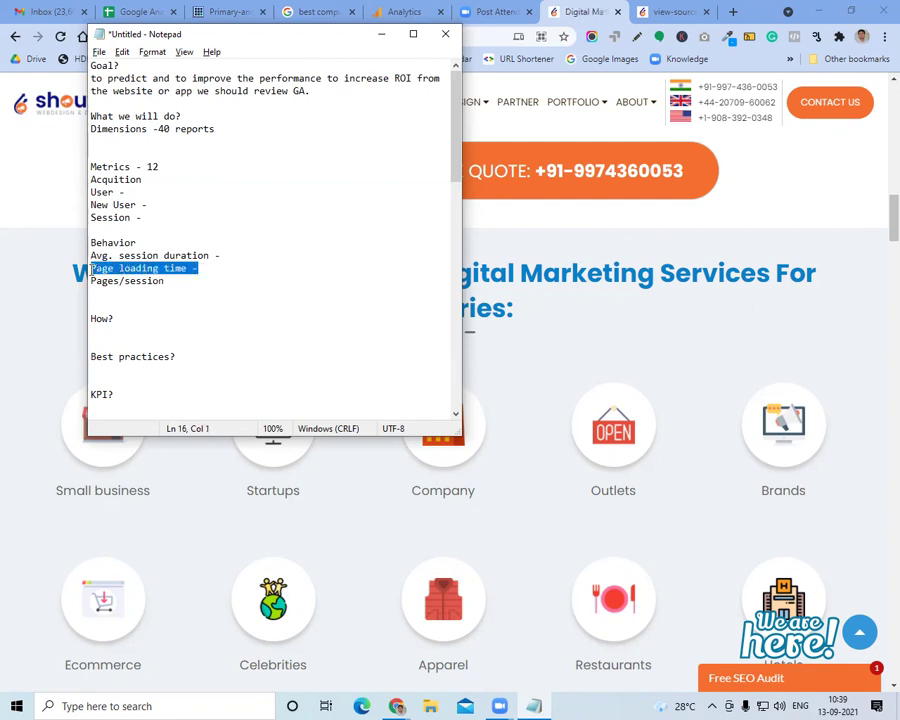
pyautogui.write('Bounc')
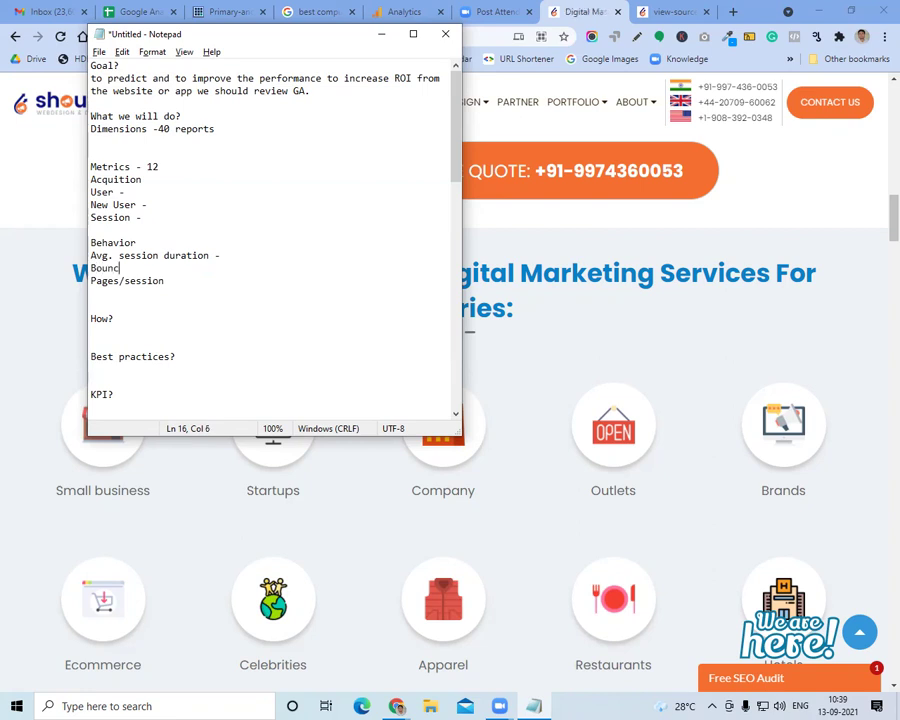
pyautogui.write('e rate -')
pyautogui.write('50%')
# Complete the "Avg. session duration -" line with the benchmark "2-3 Mins"
pyautogui.press('Up')
pyautogui.press('End')
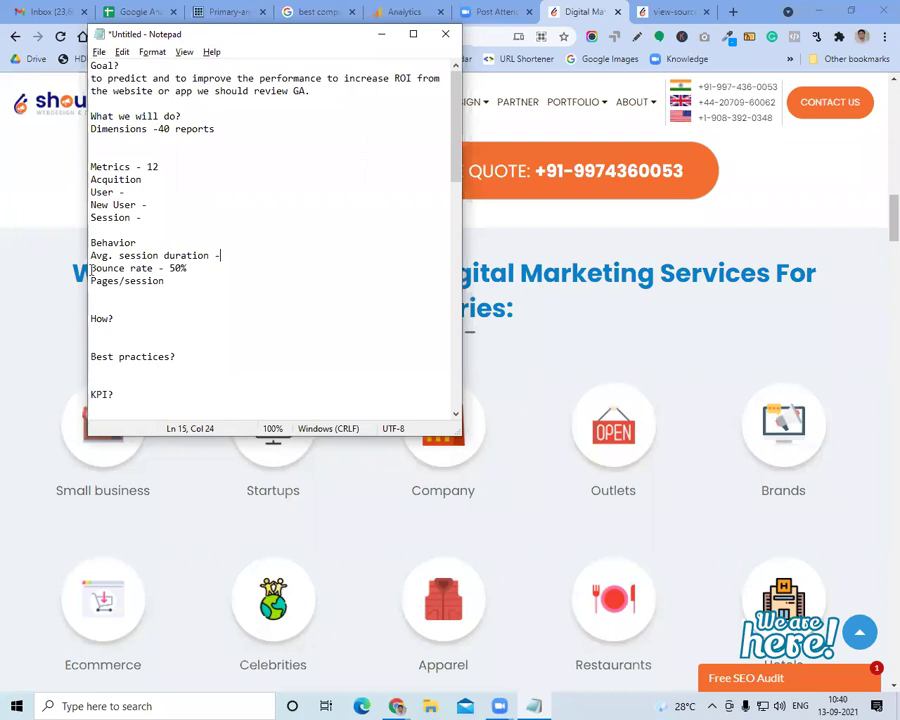
pyautogui.write('23-')
pyautogui.press('BackSpace')
pyautogui.press('BackSpace')
pyautogui.write('-3 Mins')
# Extend the "Pages/session" line under Behavior with " - 2-3 Pages"
pyautogui.press('Down')
pyautogui.press('Down')
pyautogui.write('-')
pyautogui.write('2-3 Pshro')
pyautogui.press('BackSpace')
pyautogui.press('BackSpace')
pyautogui.press('BackSpace')
pyautogui.press('BackSpace')
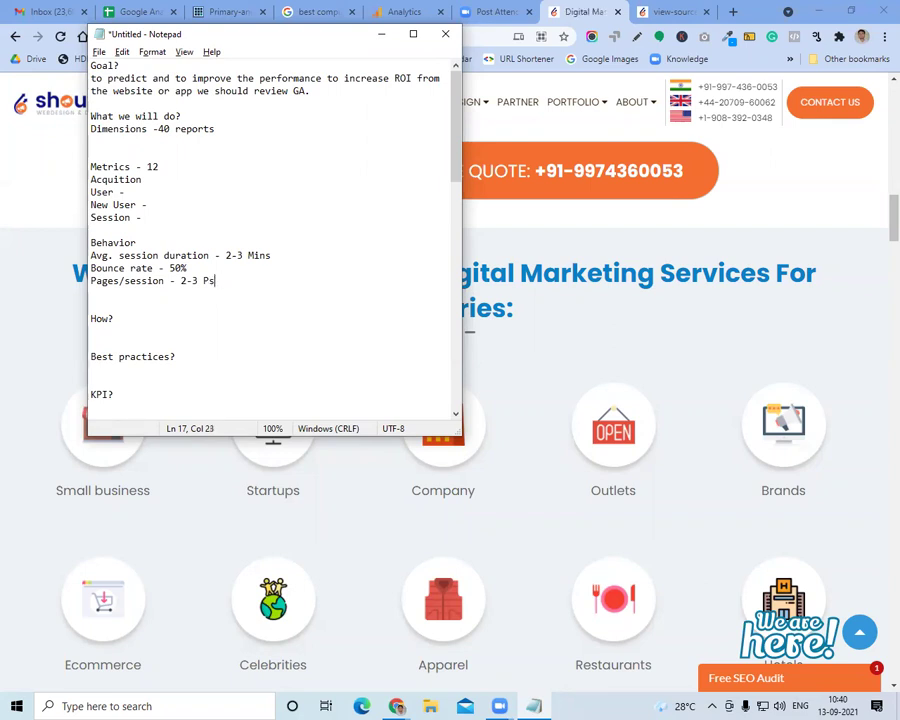
pyautogui.write('ages')
# Insert two more blank lines above the Behavior heading and one blank line below "Metrics - 12"
pyautogui.press('Up')
pyautogui.press('Up')
pyautogui.press('Up')
pyautogui.press('Up')
pyautogui.press('Up')
pyautogui.press('End')
pyautogui.press('Return')
pyautogui.press('Return')
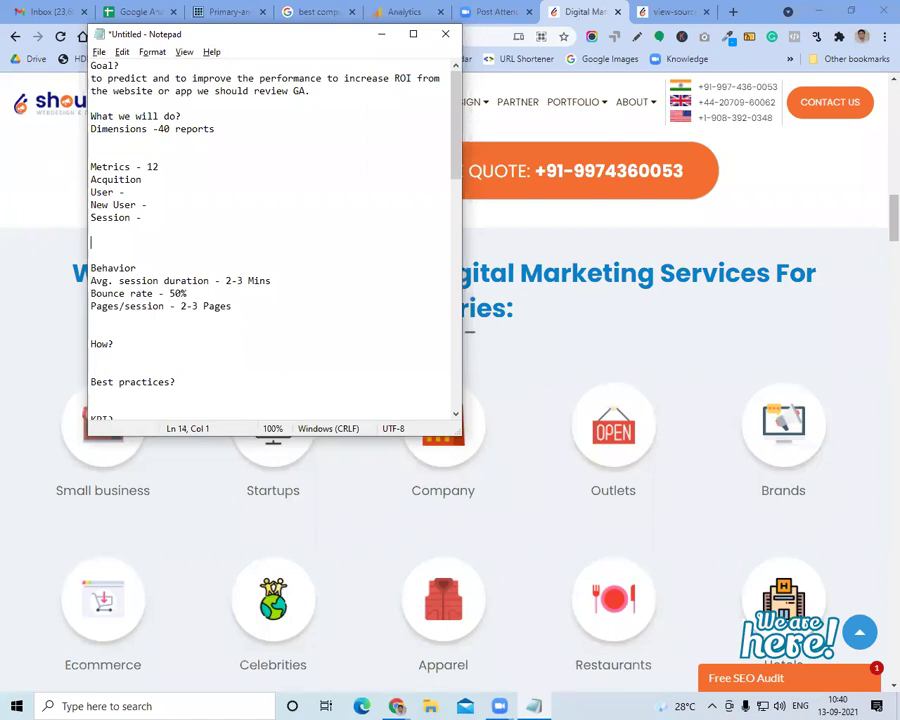
pyautogui.scroll(-2, 123, 167)
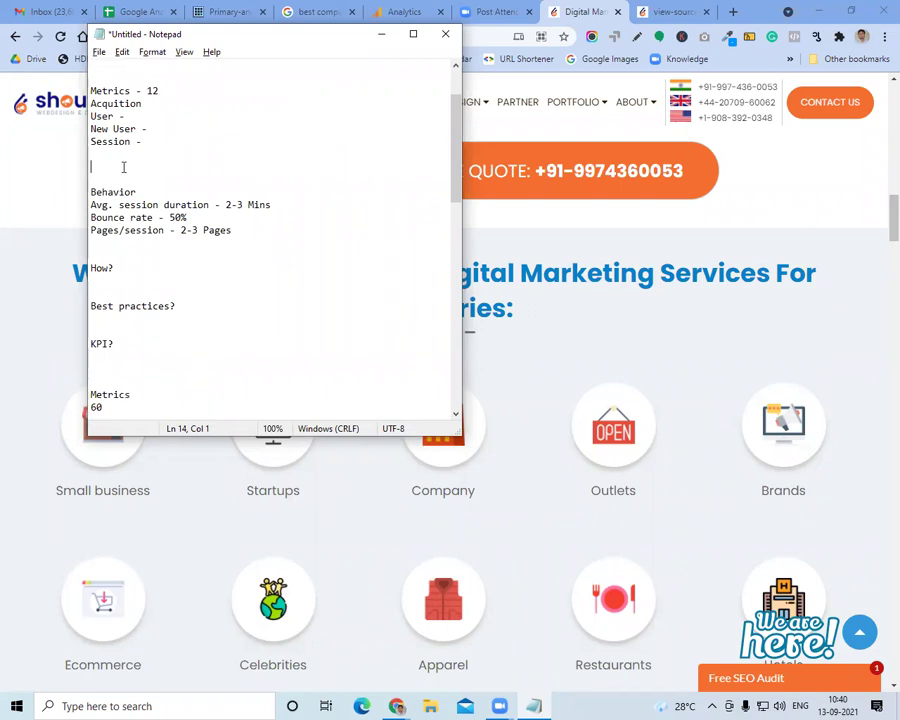
pyautogui.scroll(1, 123, 168)
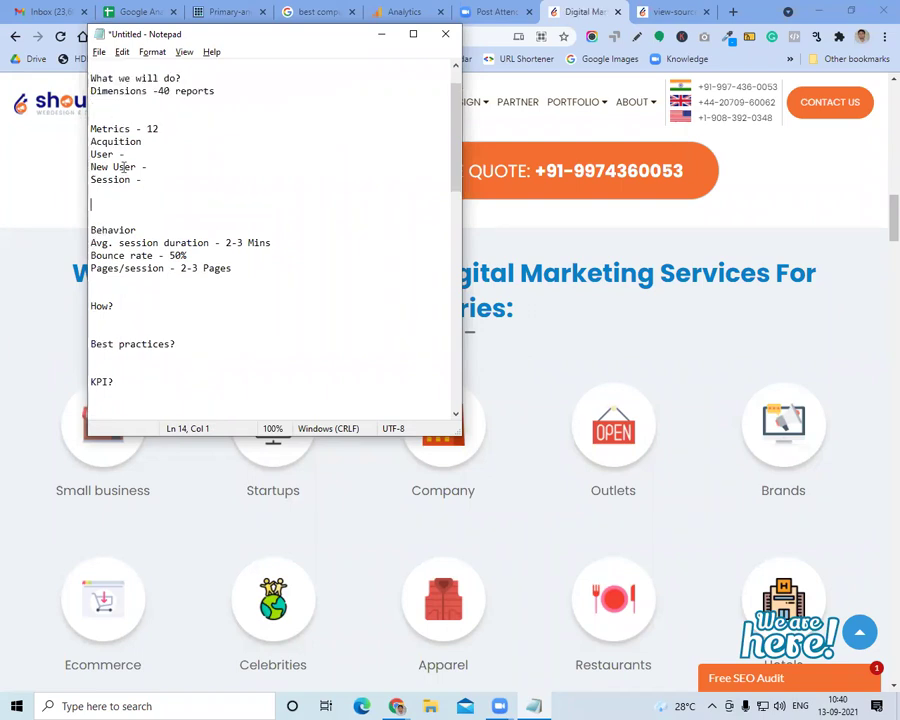
pyautogui.click(156, 128)
pyautogui.press('Return')
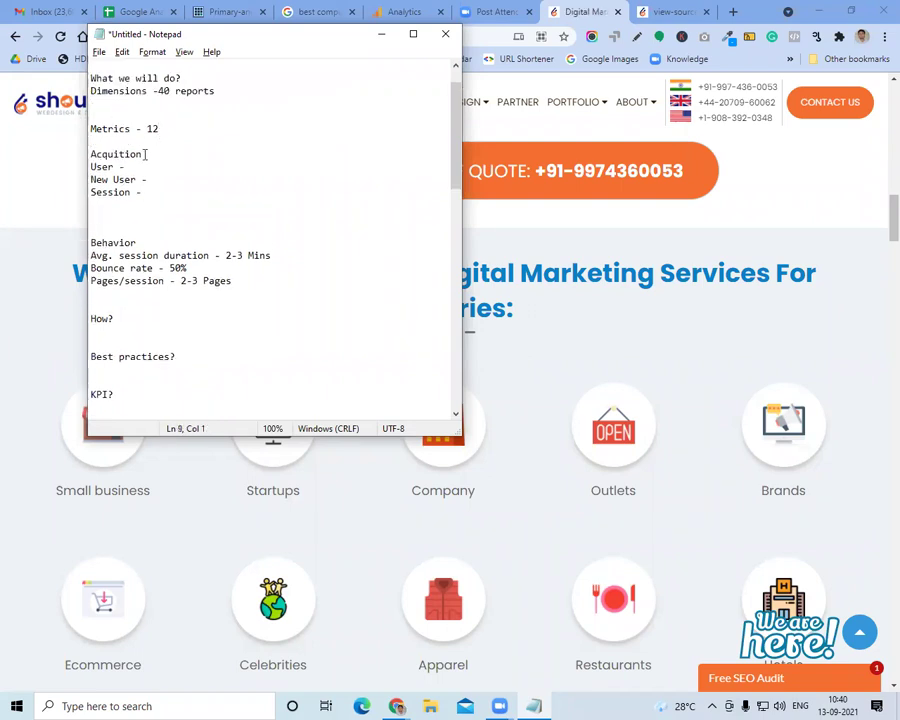
# In the blank space between "Session -" and Behavior, add the lines "Seasonal effect" and "Ranking Down"
pyautogui.click(112, 211)
pyautogui.write('Seasonal')
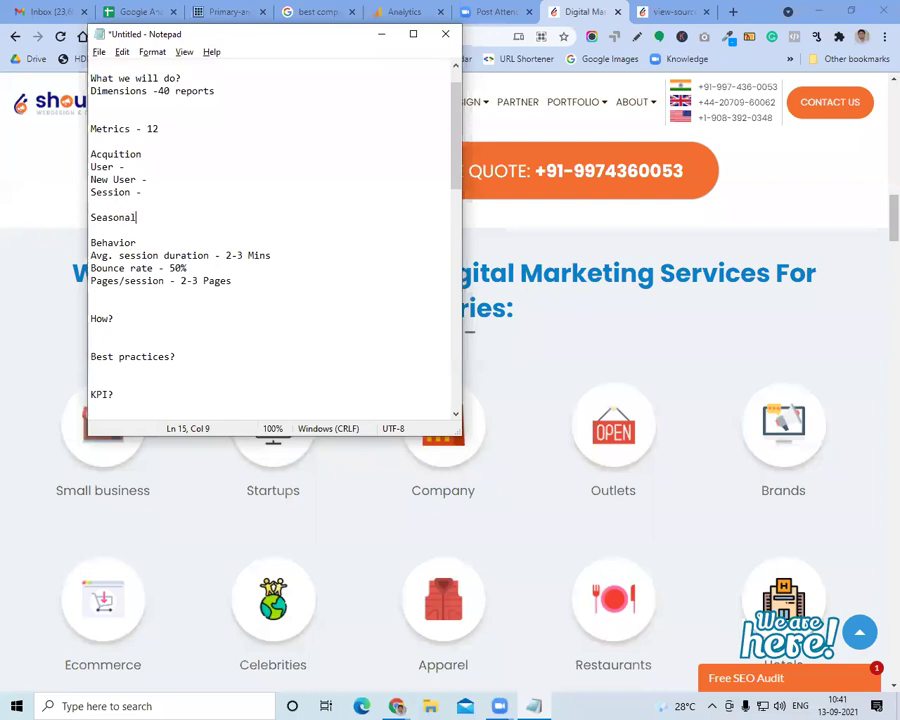
pyautogui.write(' effect')
pyautogui.press('Return')
pyautogui.write('Ranking doe')
pyautogui.press('BackSpace')
pyautogui.press('BackSpace')
pyautogui.write('oe')
pyautogui.press('BackSpace')
pyautogui.press('BackSpace')
pyautogui.press('BackSpace')
pyautogui.write('Down')
pyautogui.press('Return')
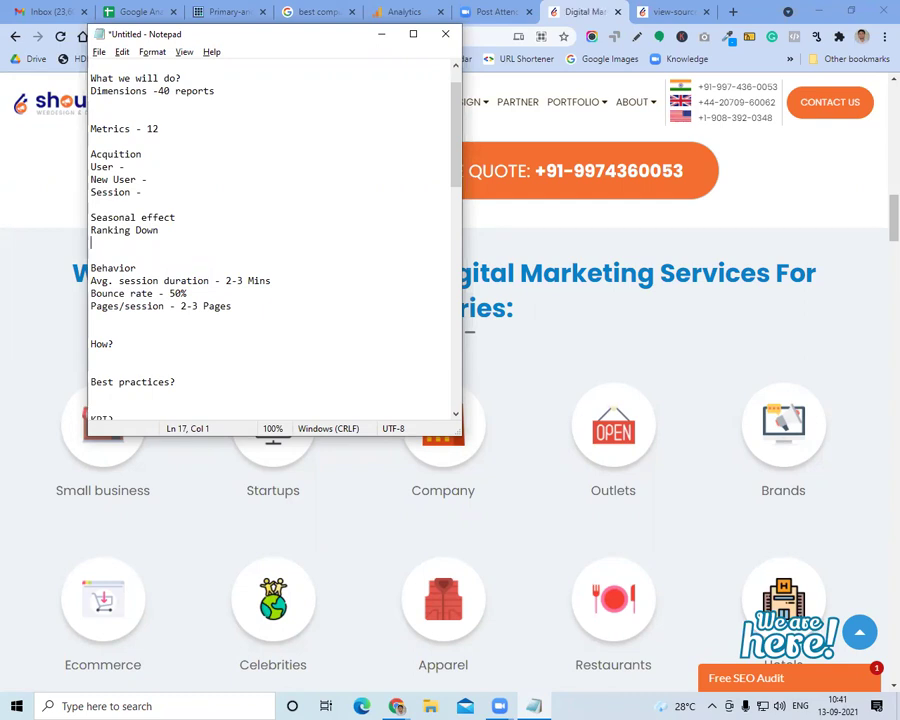
# Add "Referral Traffic" and "Paid Traffic" on separate lines below "Ranking Down"
pyautogui.write('Refferal')
pyautogui.press('BackSpace')
pyautogui.press('BackSpace')
pyautogui.press('BackSpace')
pyautogui.press('BackSpace')
pyautogui.press('BackSpace')
pyautogui.write('erral Traffic')
pyautogui.press('Return')
pyautogui.write('Paid Traffic')
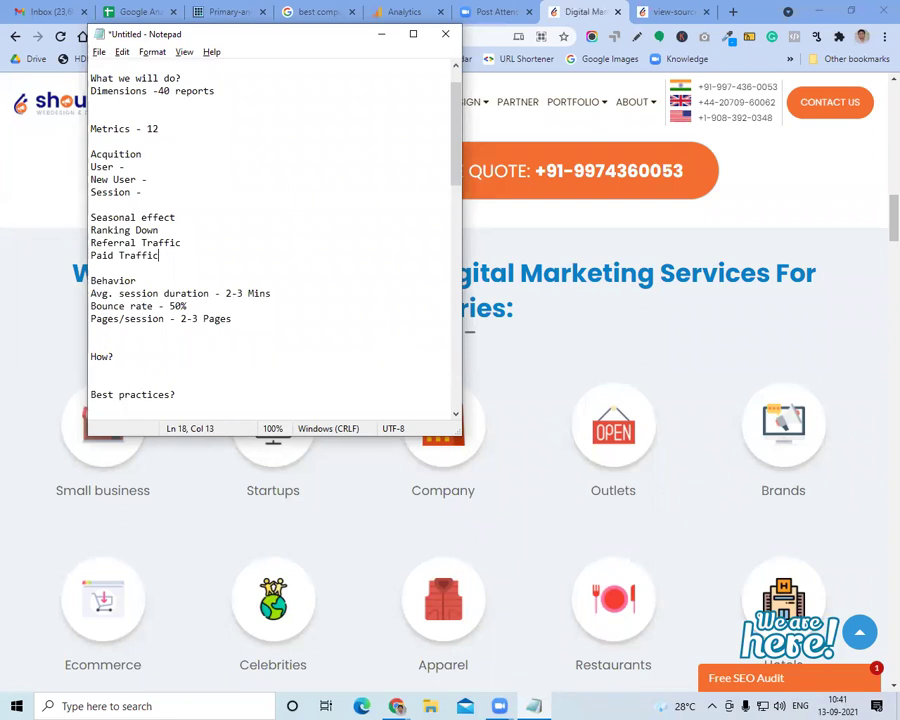
# One blank line below the Pages/session line, list "Page loading time", "Responsive", "content" and "Website design" on separate lines
pyautogui.click(251, 321)
pyautogui.press('Return')
pyautogui.press('Return')
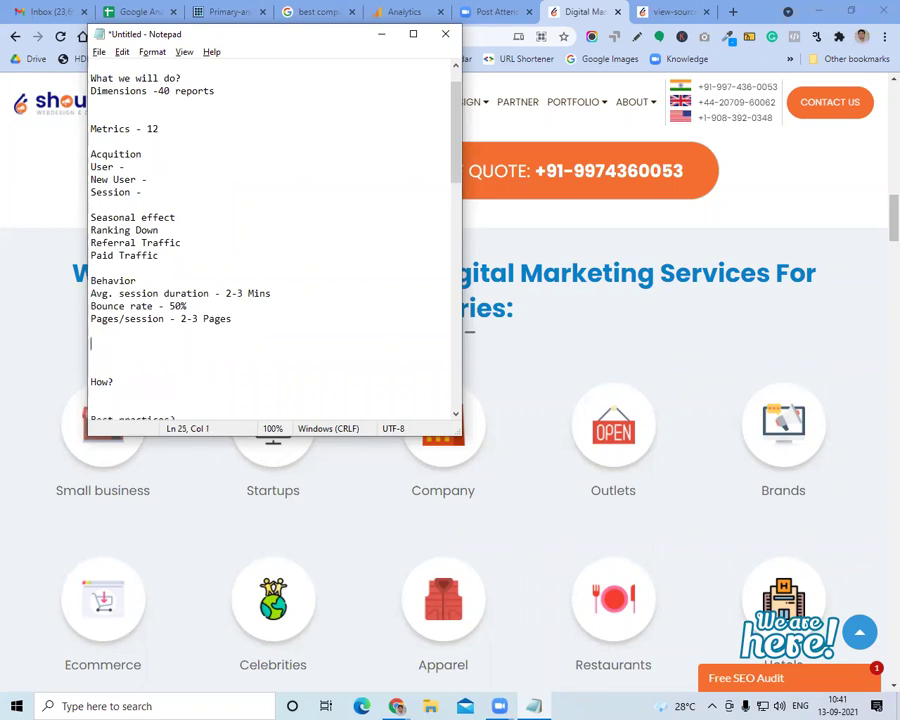
pyautogui.write('Page loading ti')
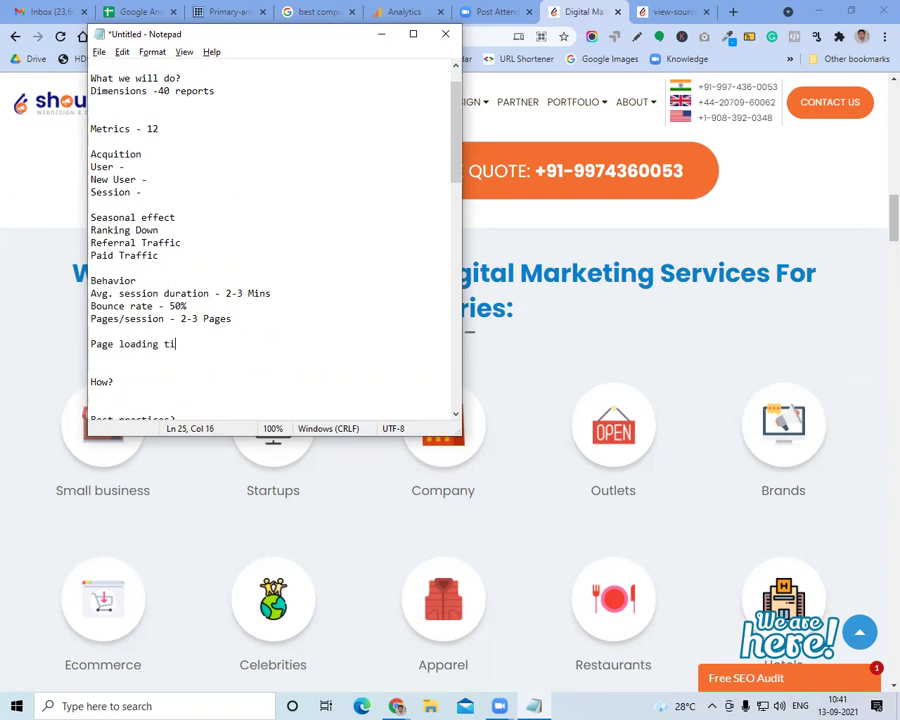
pyautogui.write('me')
pyautogui.press('Return')
pyautogui.write('Reso')
pyautogui.write('onsive')
pyautogui.press('Return')
pyautogui.write('content')
pyautogui.press('Return')
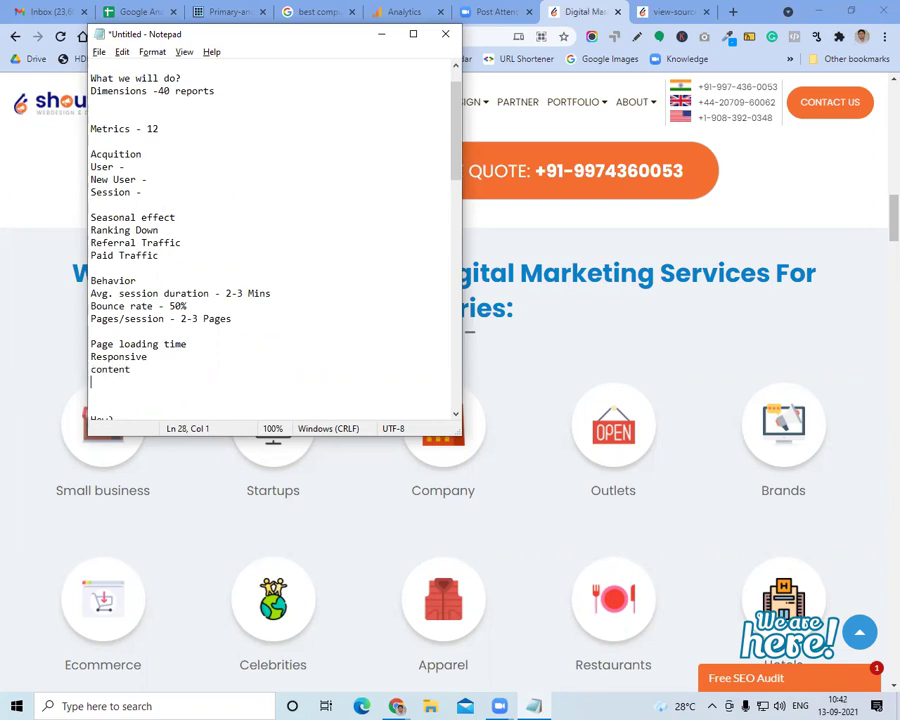
pyautogui.write('Website design')
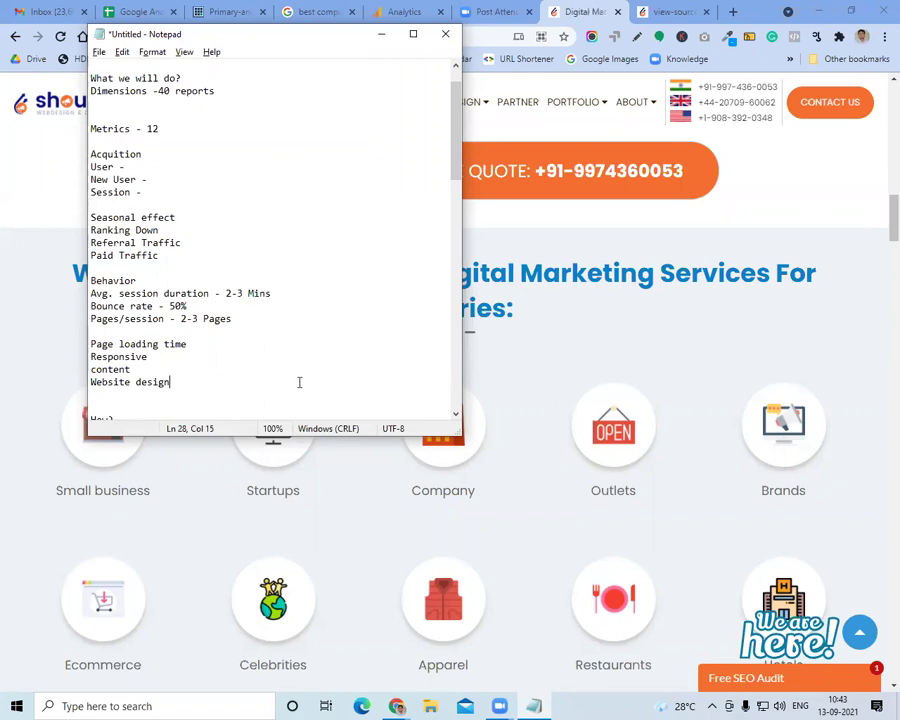
pyautogui.scroll(-1, 243, 379)
pyautogui.scroll(-3, 243, 379)
pyautogui.click(128, 344)
pyautogui.click(129, 357)
pyautogui.scroll(5, 128, 358)
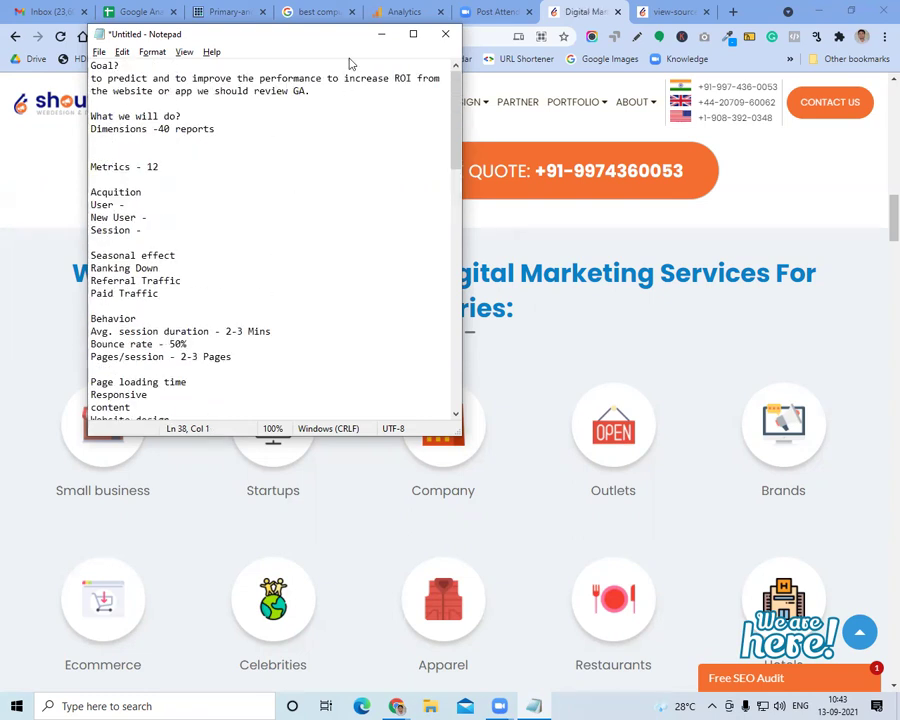
# Minimize the notes and switch to the Google Analytics Source/Medium report in the browser
pyautogui.click(381, 34)
pyautogui.click(405, 12)
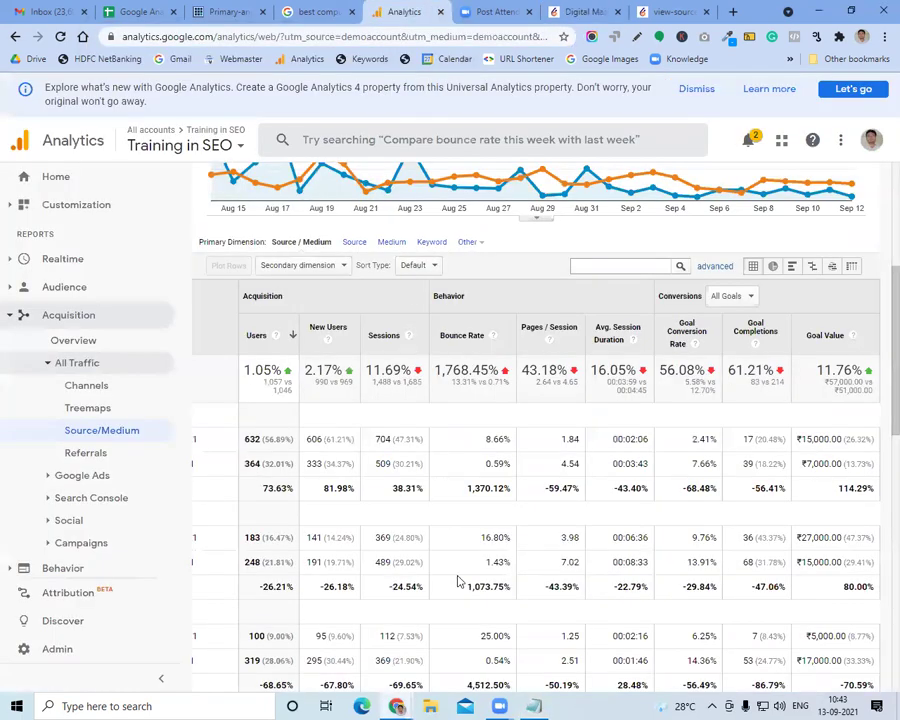